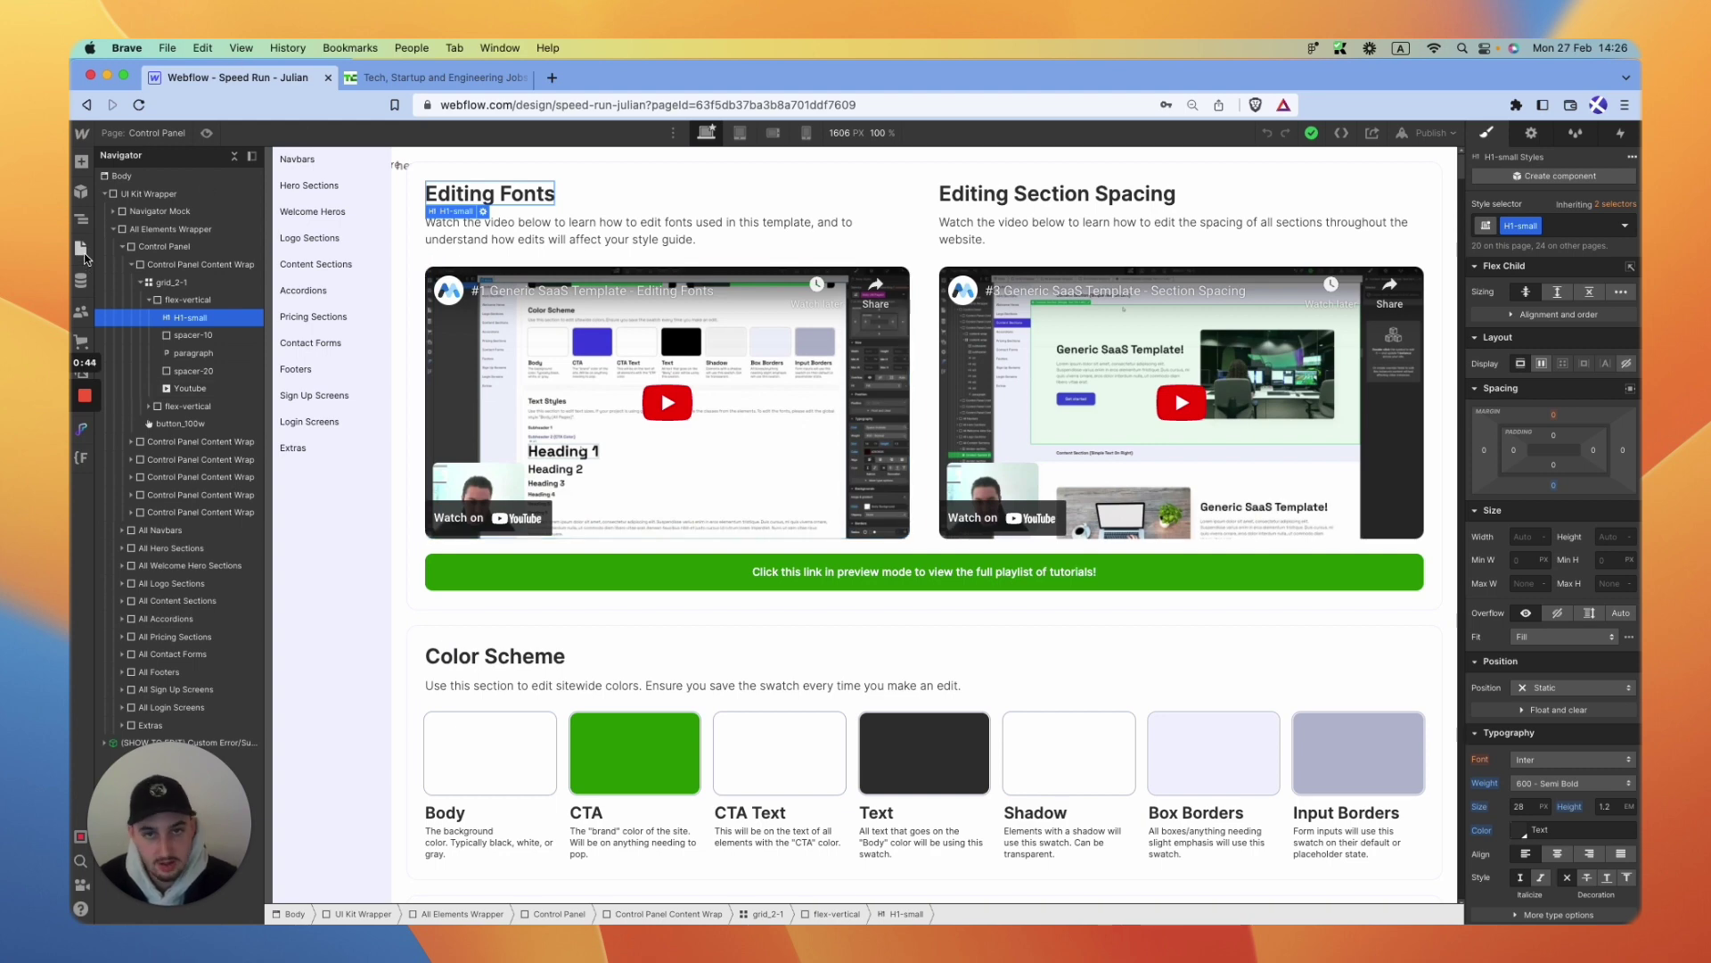
# Look over the Control Panel page's tutorial, color and text style sections, then open the Home page.
pyautogui.scroll(-1, 589, 535)
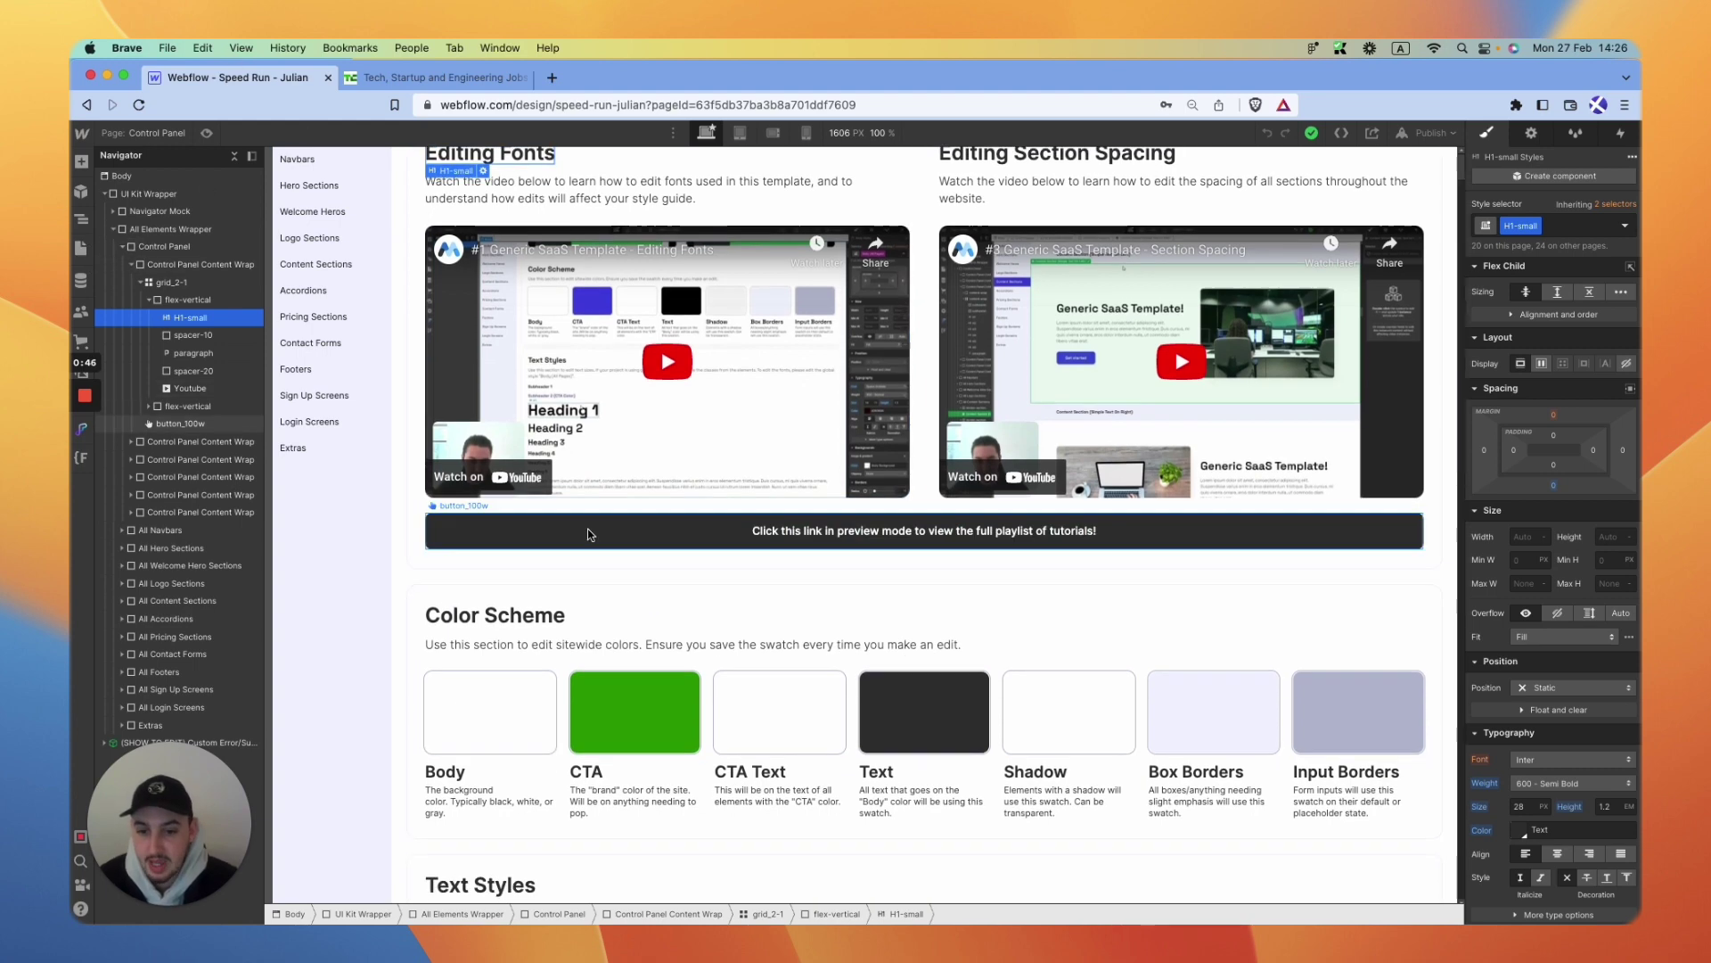
pyautogui.scroll(-5, 588, 535)
pyautogui.click(80, 249)
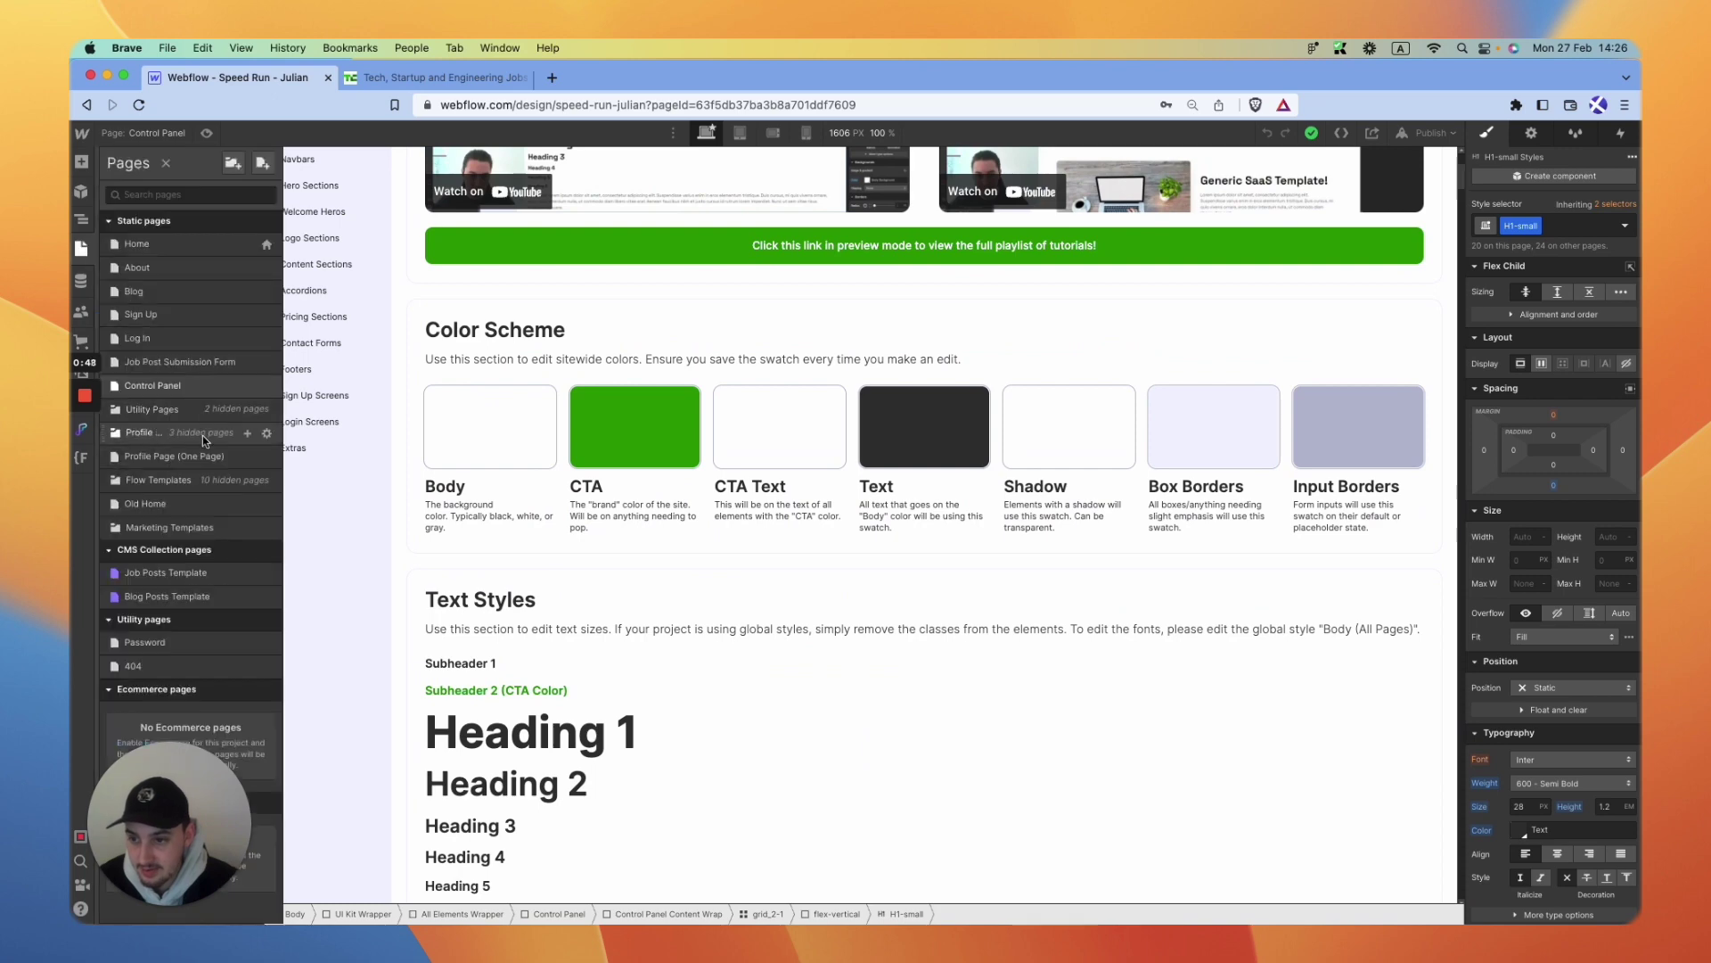
pyautogui.click(137, 246)
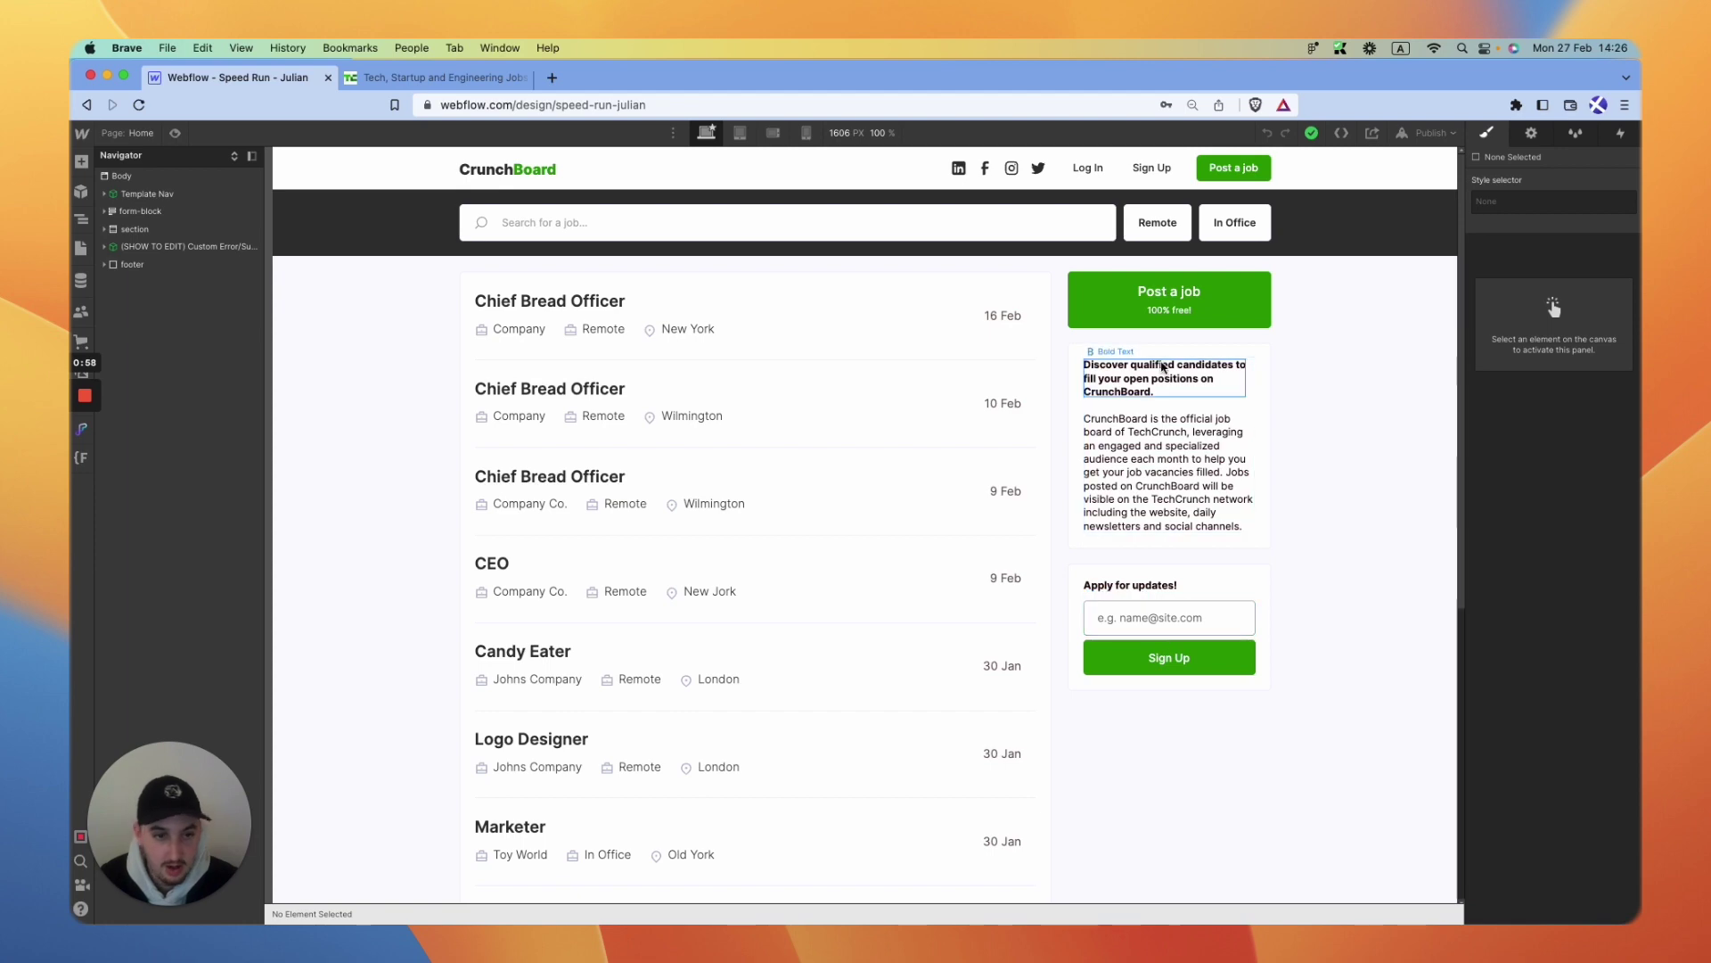
# Compare the original crunchboard.com job listings page with the rebuilt CrunchBoard Home page in Webflow.
pyautogui.click(436, 77)
pyautogui.scroll(-10, 1252, 385)
pyautogui.scroll(-3, 1252, 385)
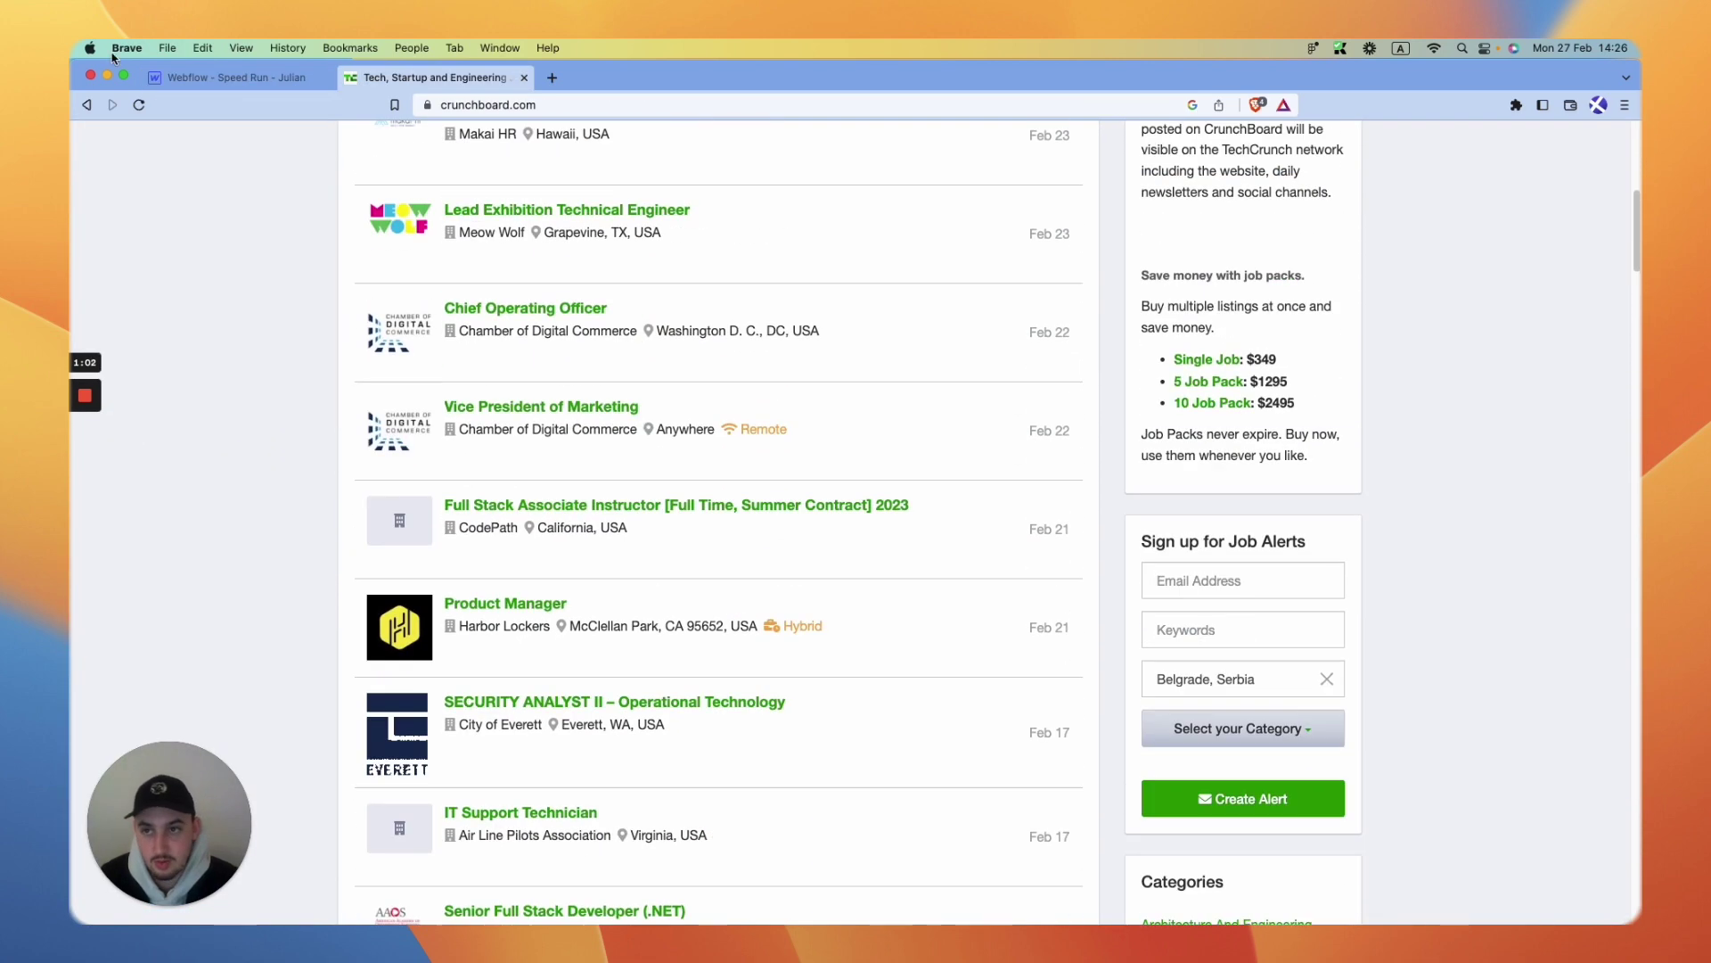
pyautogui.click(234, 78)
pyautogui.scroll(-6, 1095, 447)
pyautogui.scroll(6, 1096, 447)
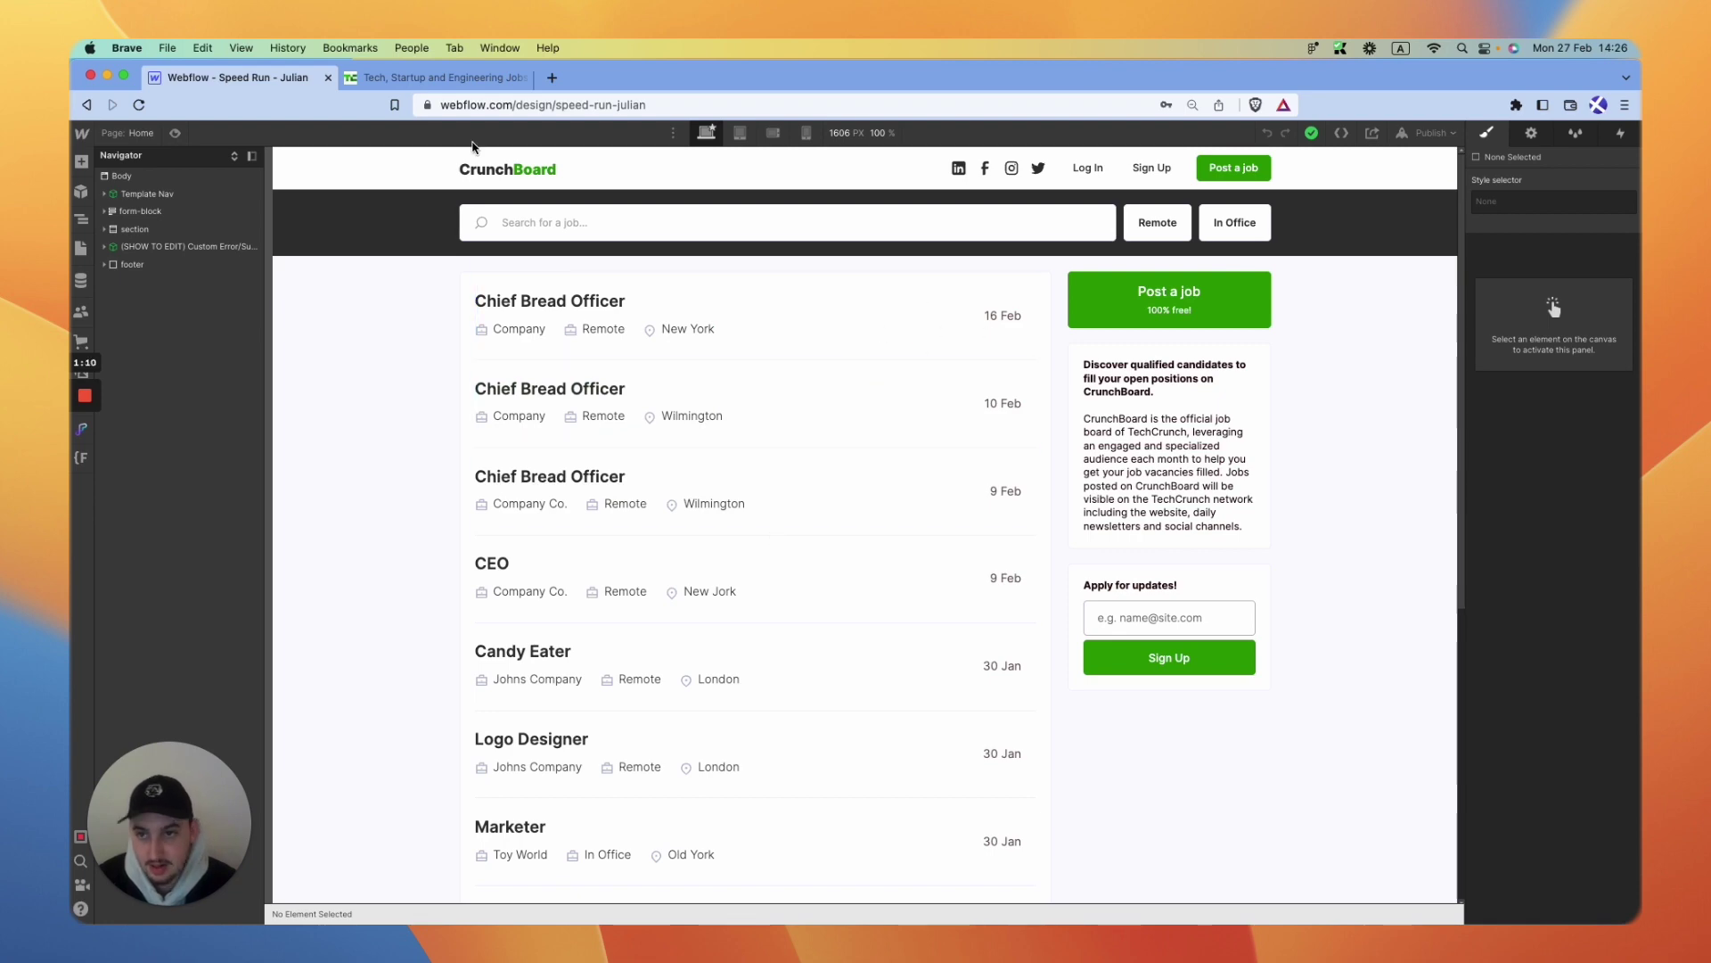
pyautogui.click(435, 78)
pyautogui.scroll(-6, 763, 473)
pyautogui.scroll(15, 699, 428)
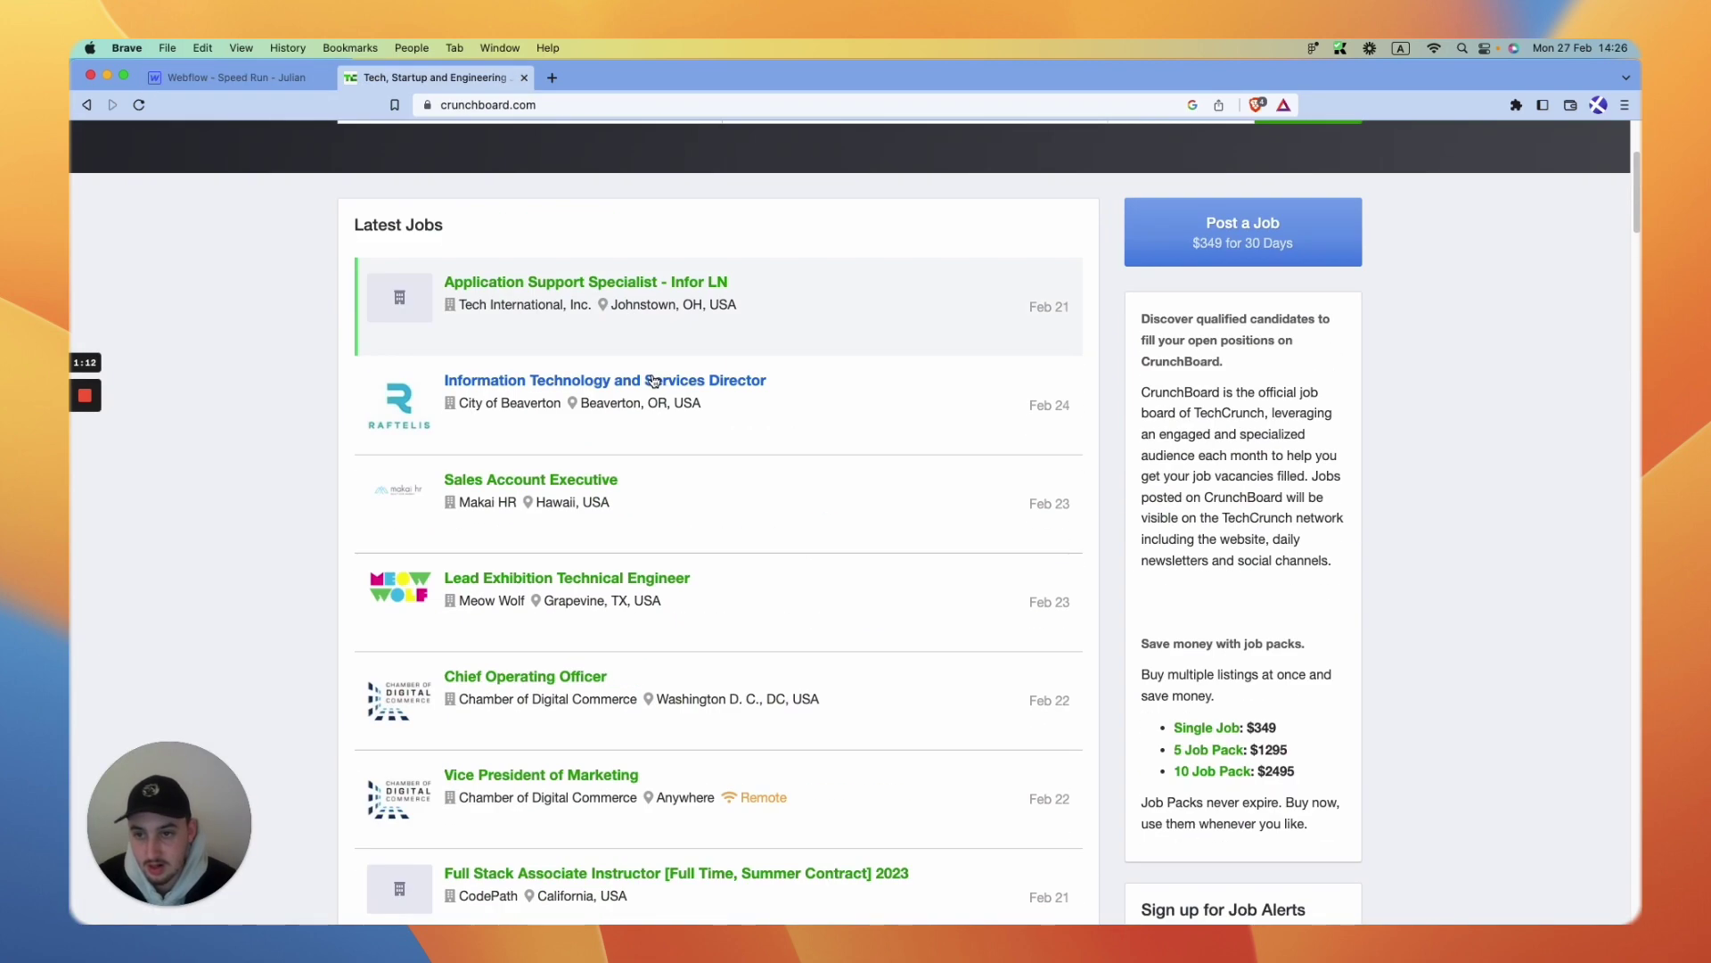
pyautogui.click(214, 78)
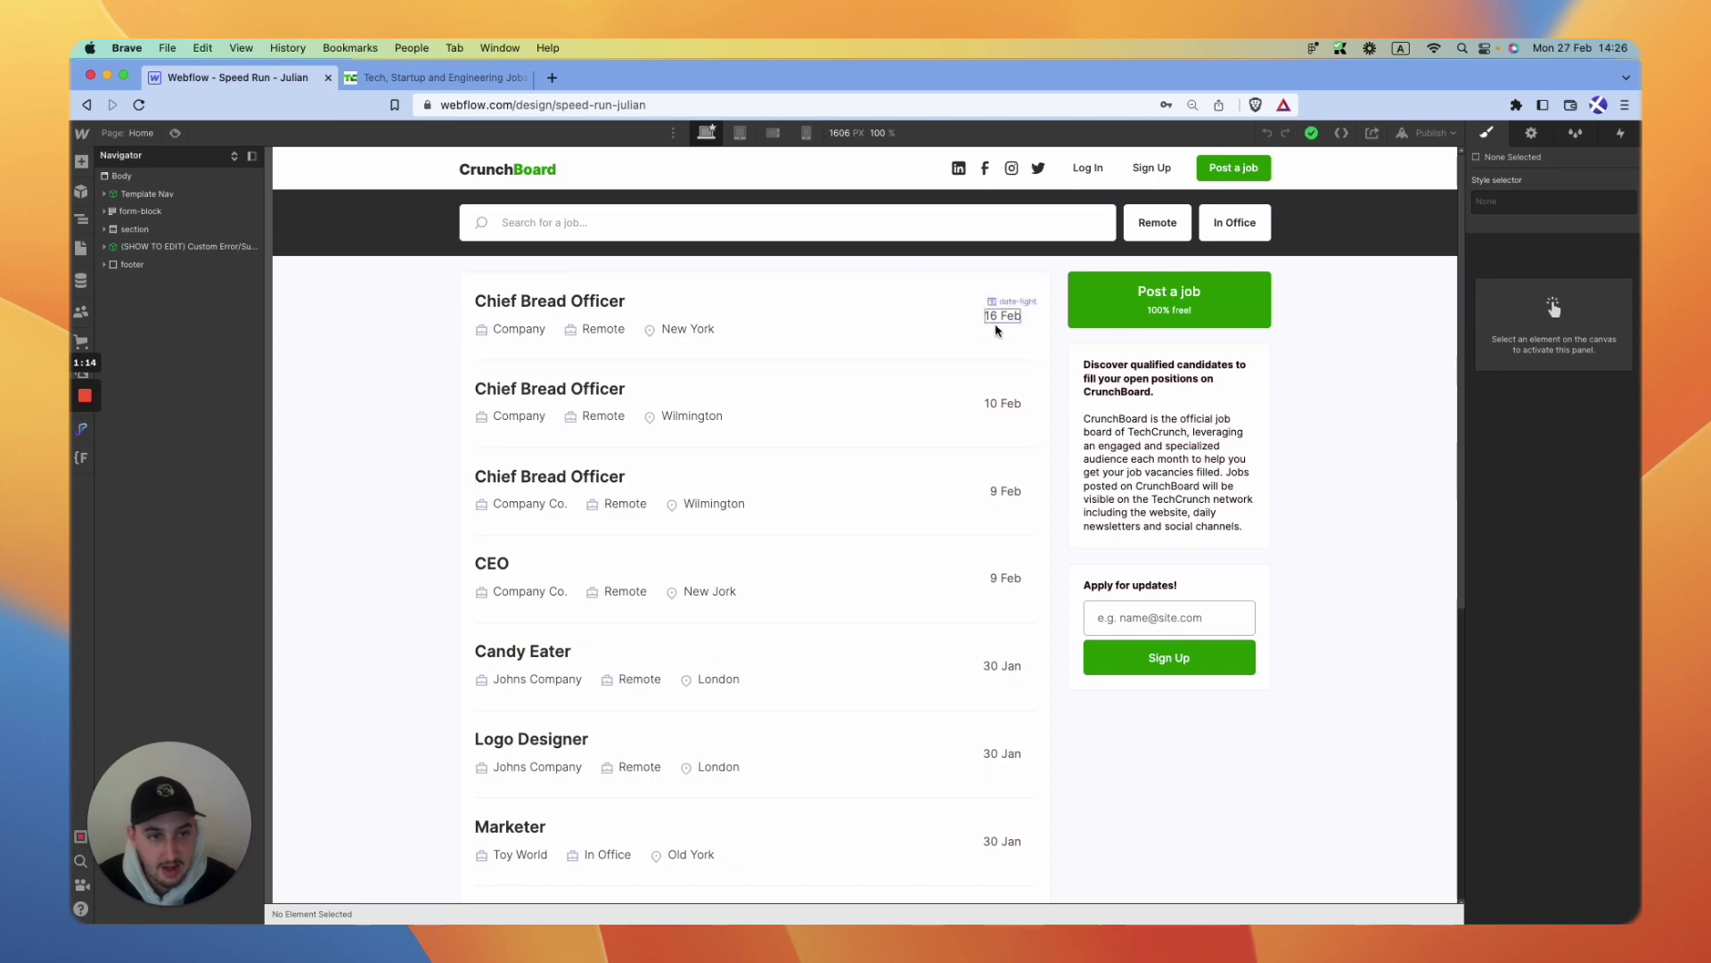
# Open the Job Posts Template page, then read the Information Technology and Services Director posting on the original crunchboard.com site.
pyautogui.click(82, 248)
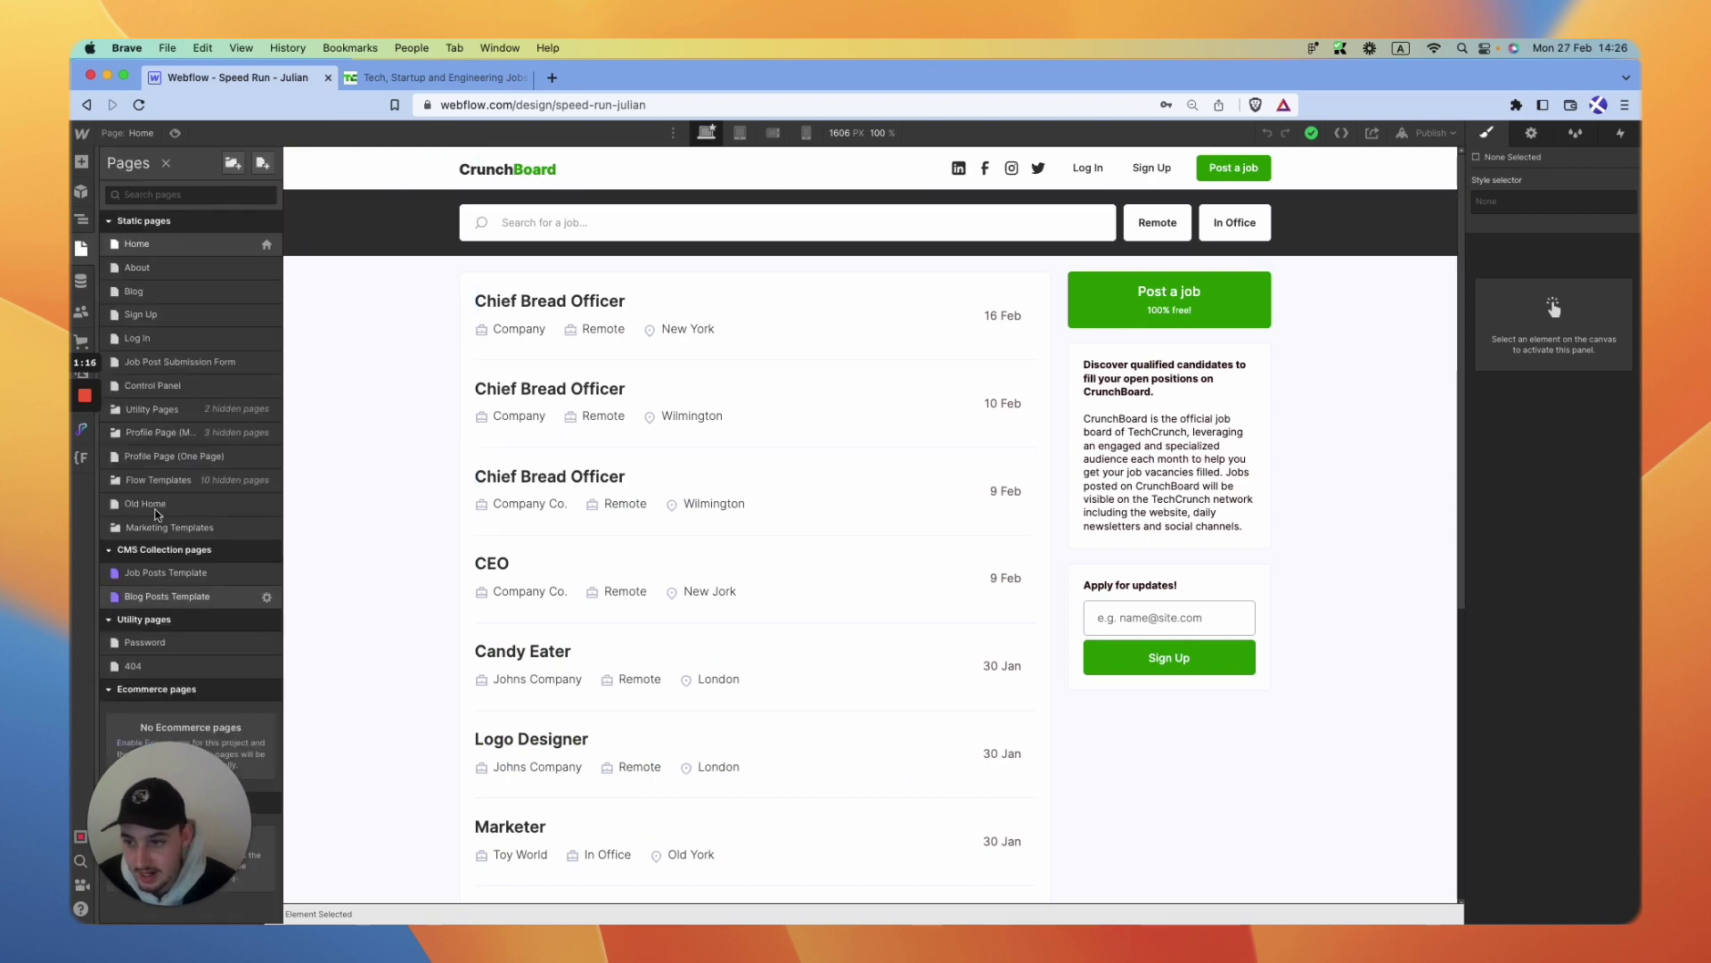
pyautogui.click(149, 575)
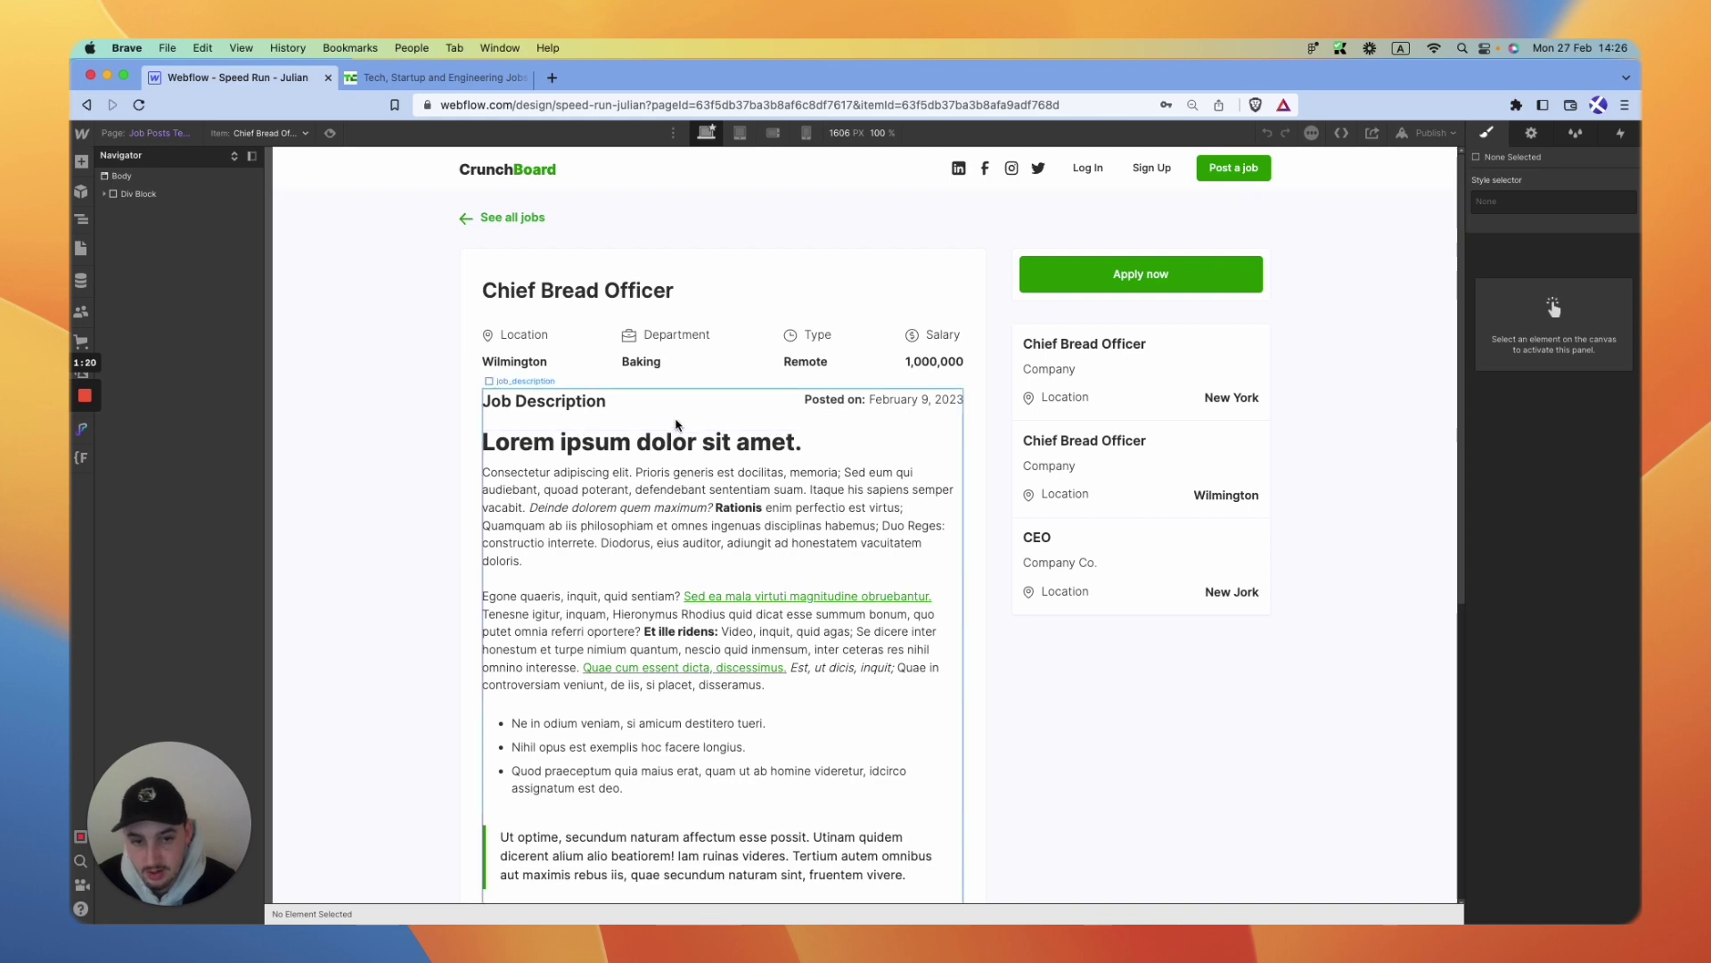
pyautogui.click(437, 77)
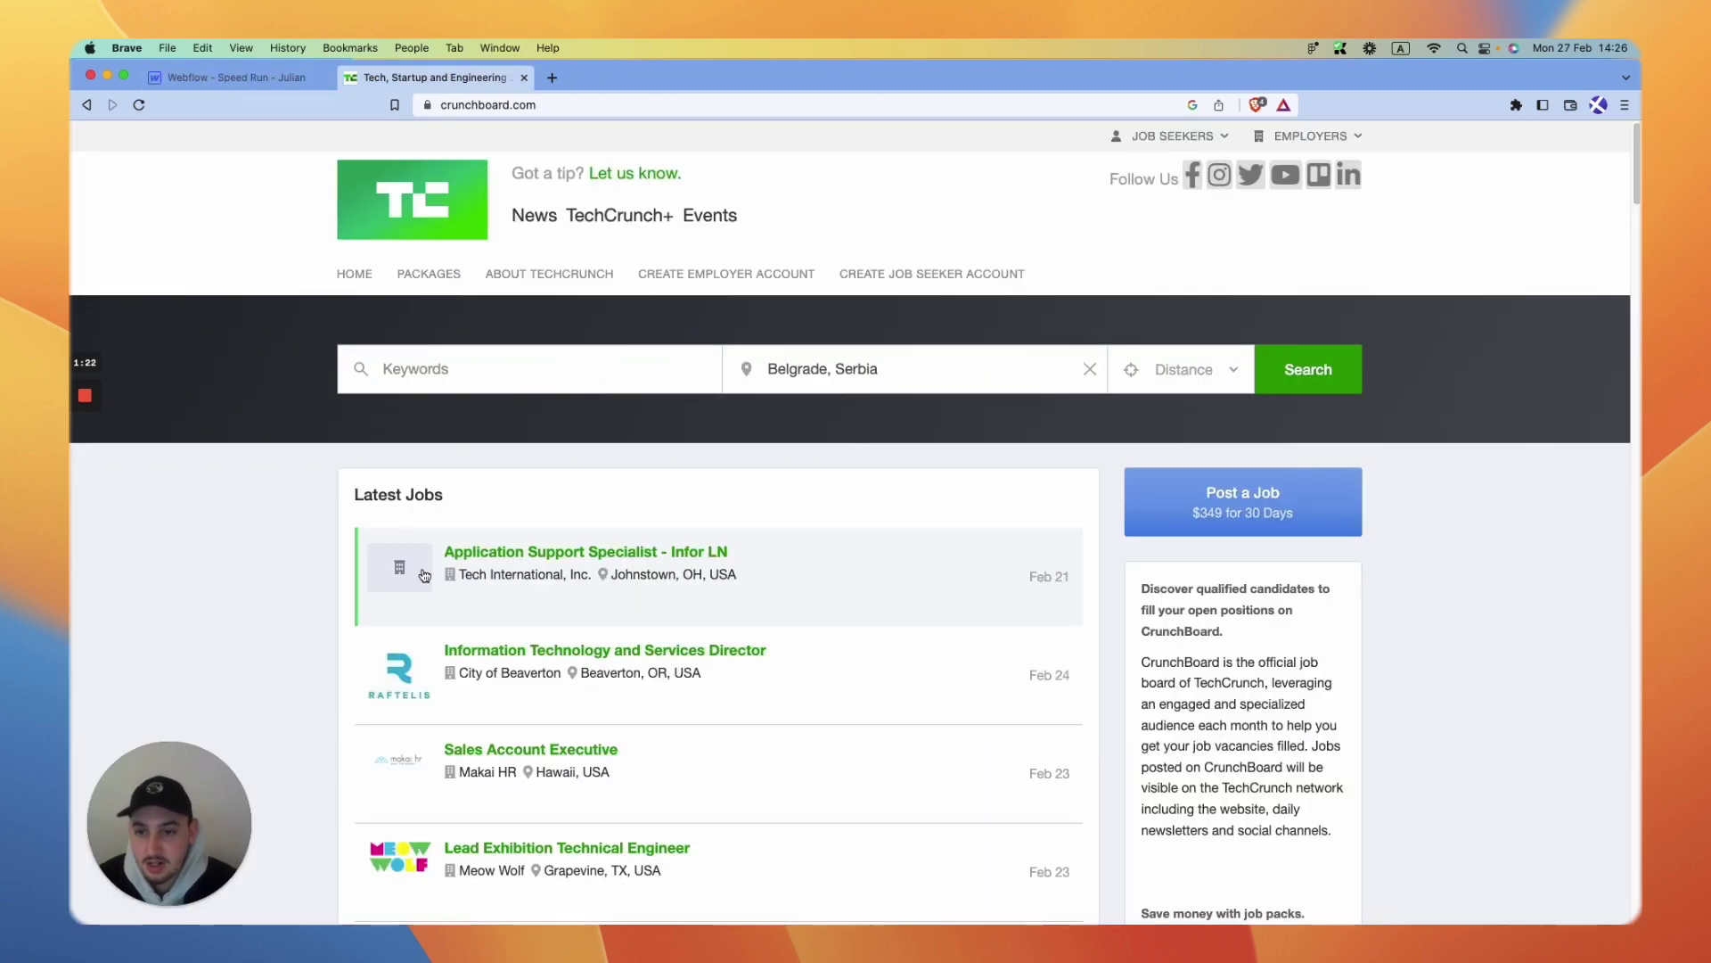
pyautogui.click(496, 651)
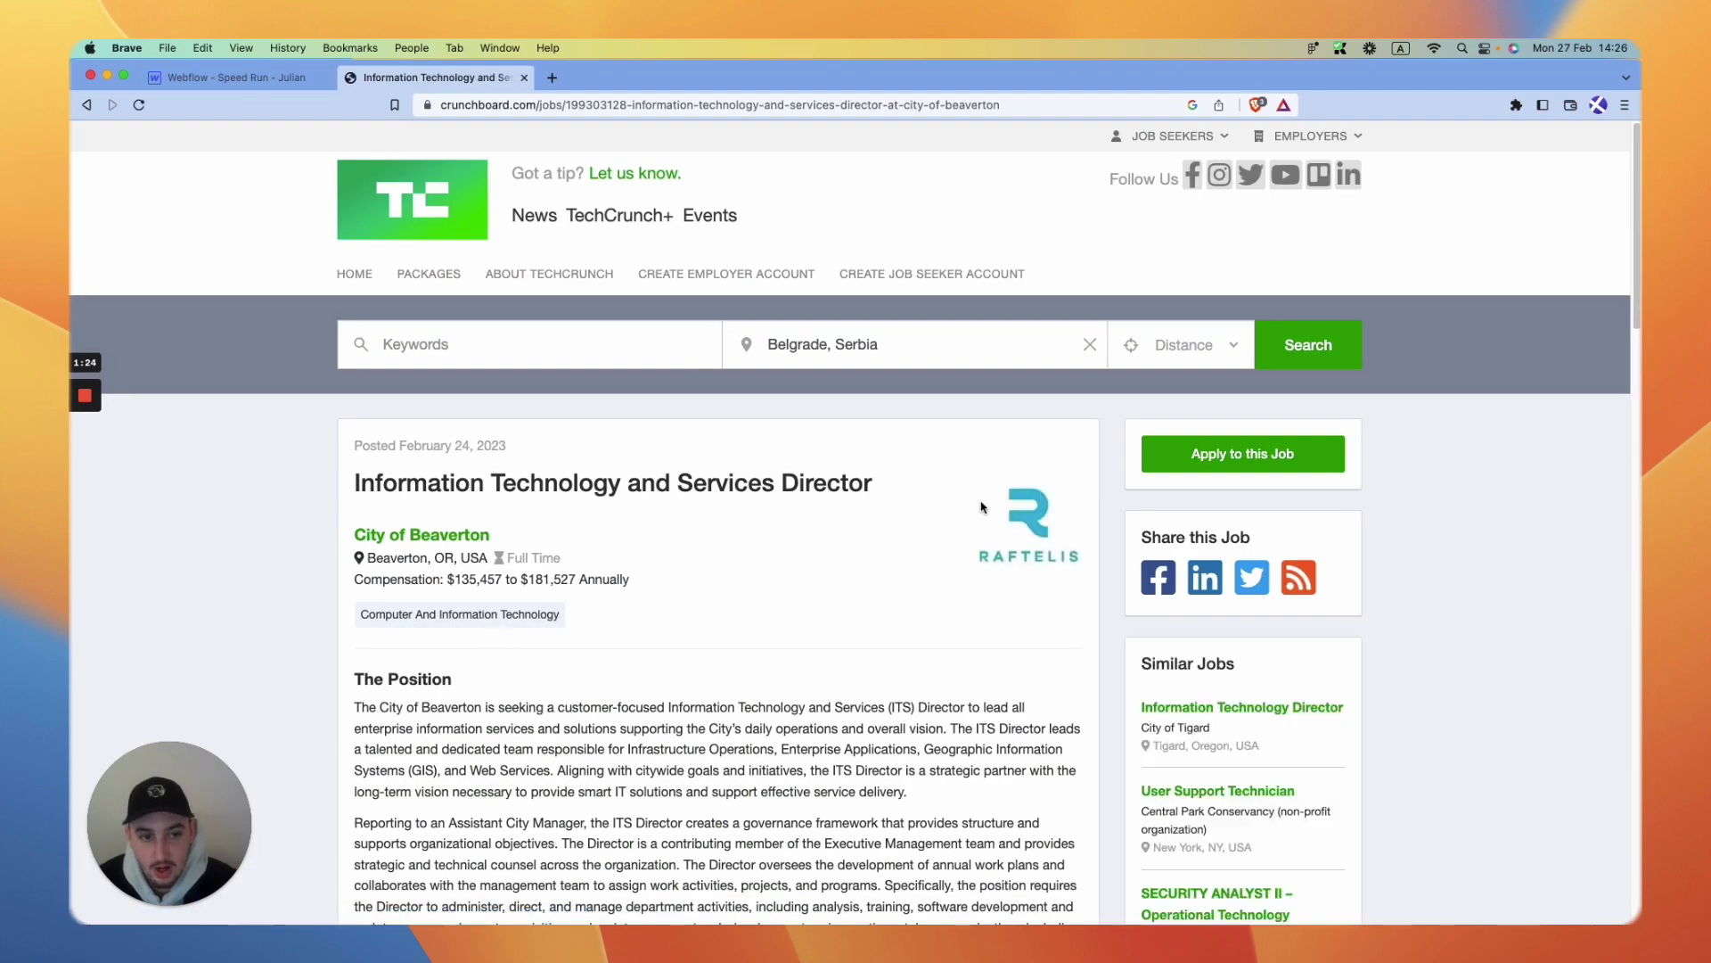
pyautogui.scroll(-2, 659, 312)
pyautogui.scroll(-15, 660, 312)
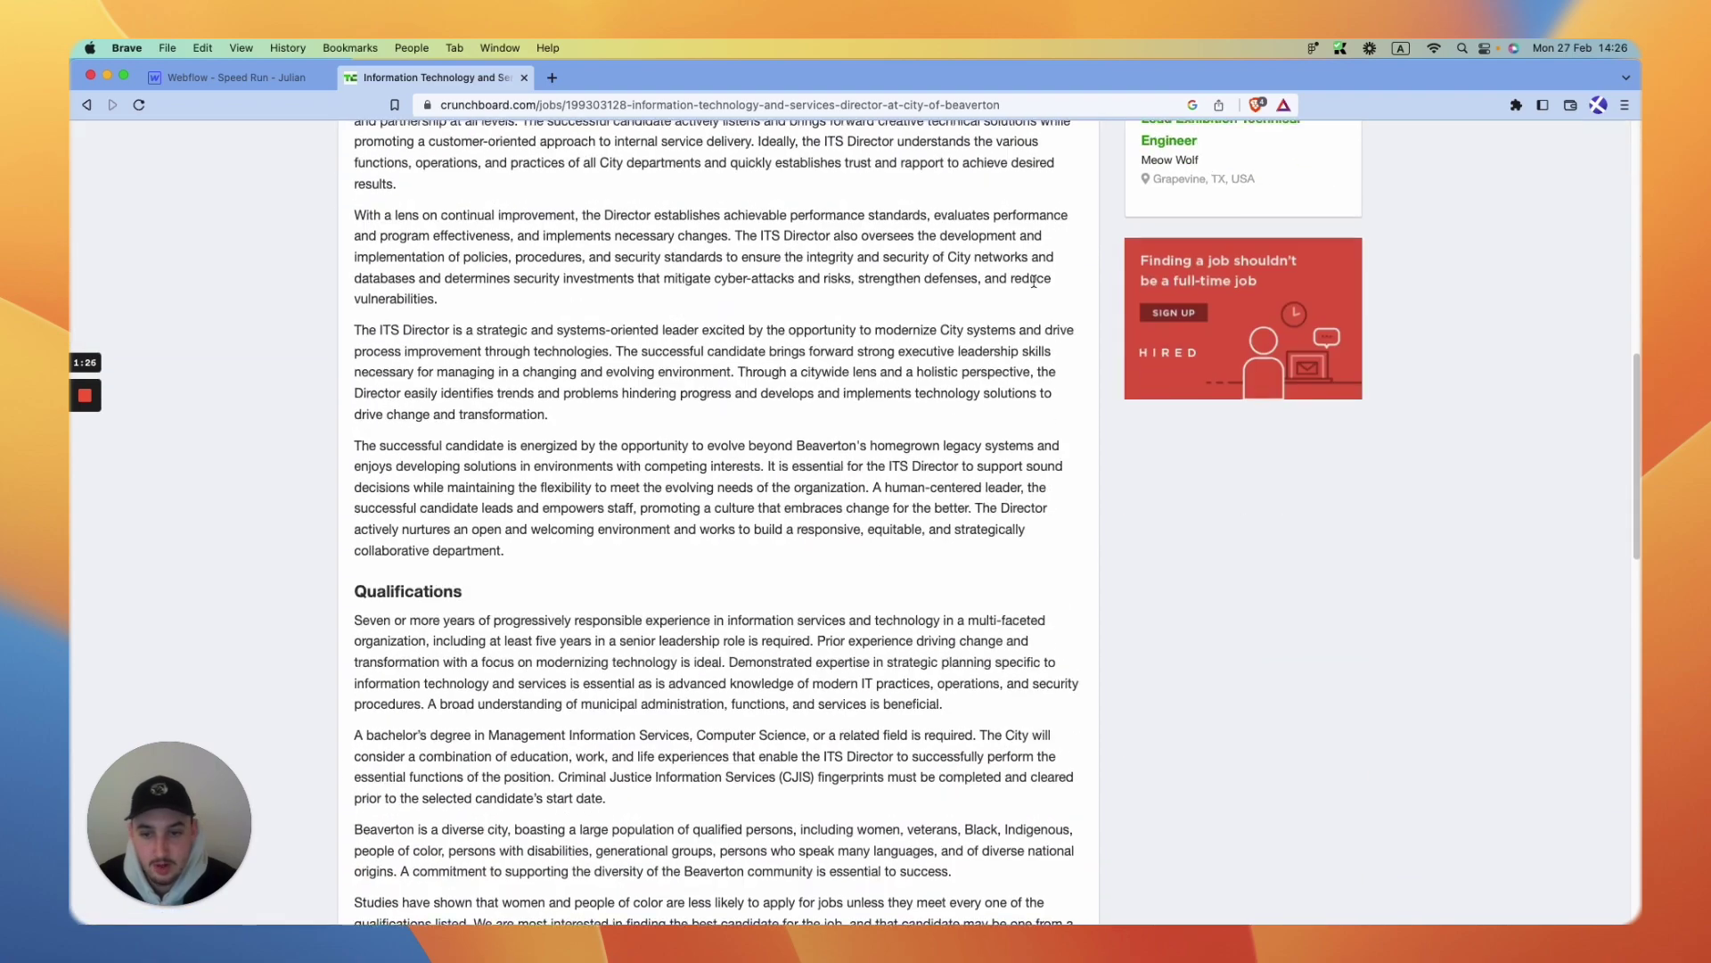
pyautogui.scroll(20, 660, 312)
# Switch back to Webflow and examine the Job Posts Template layout for the Chief Bread Officer job.
pyautogui.click(284, 77)
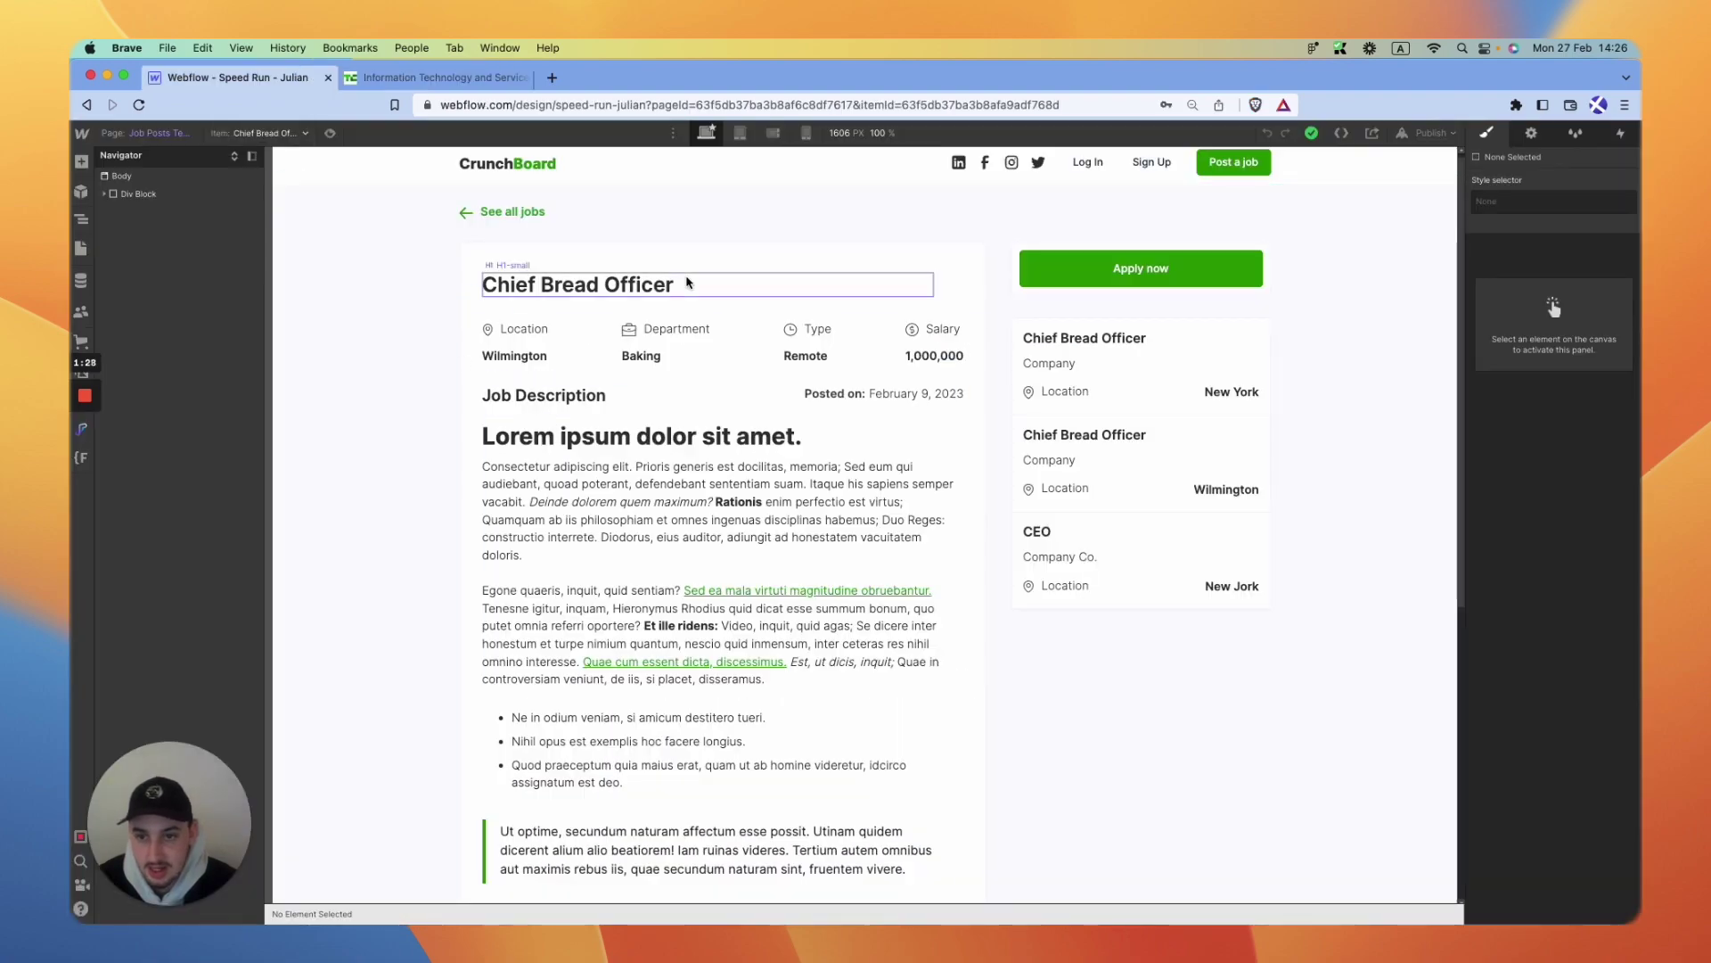
pyautogui.scroll(-5, 645, 329)
pyautogui.scroll(-3, 645, 329)
pyautogui.scroll(6, 680, 432)
# Open the published Chief Bread Officer job page on the webflow.io staging domain and look through it.
pyautogui.click(81, 248)
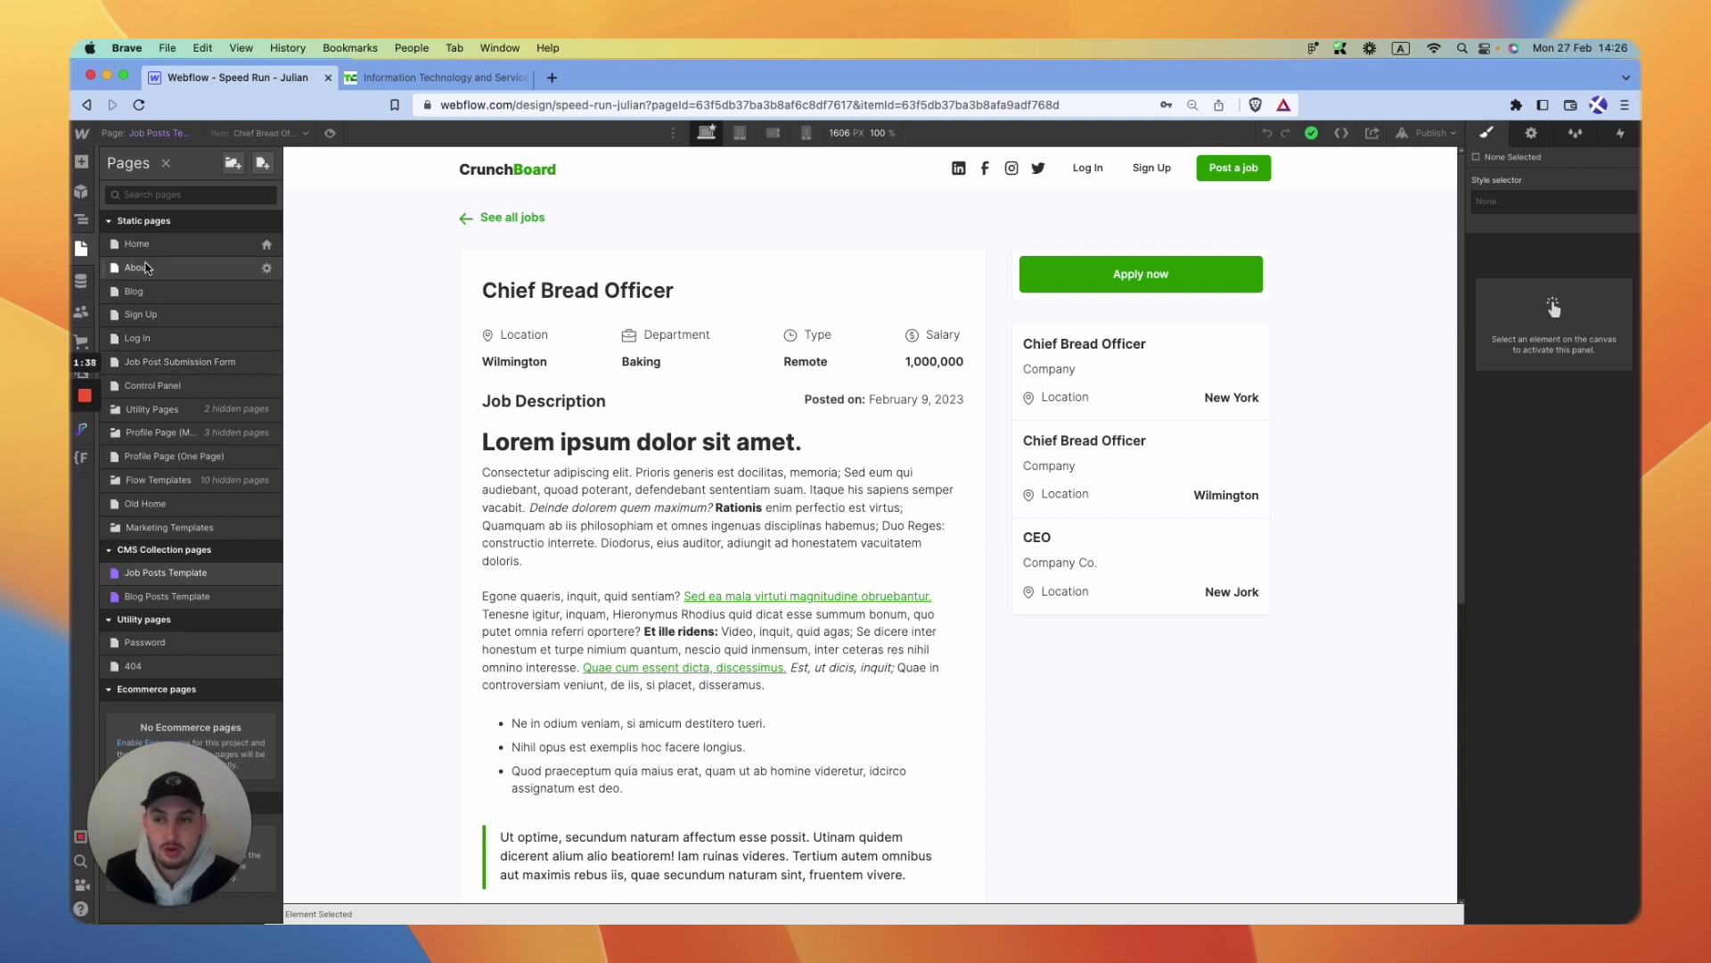
pyautogui.click(1430, 133)
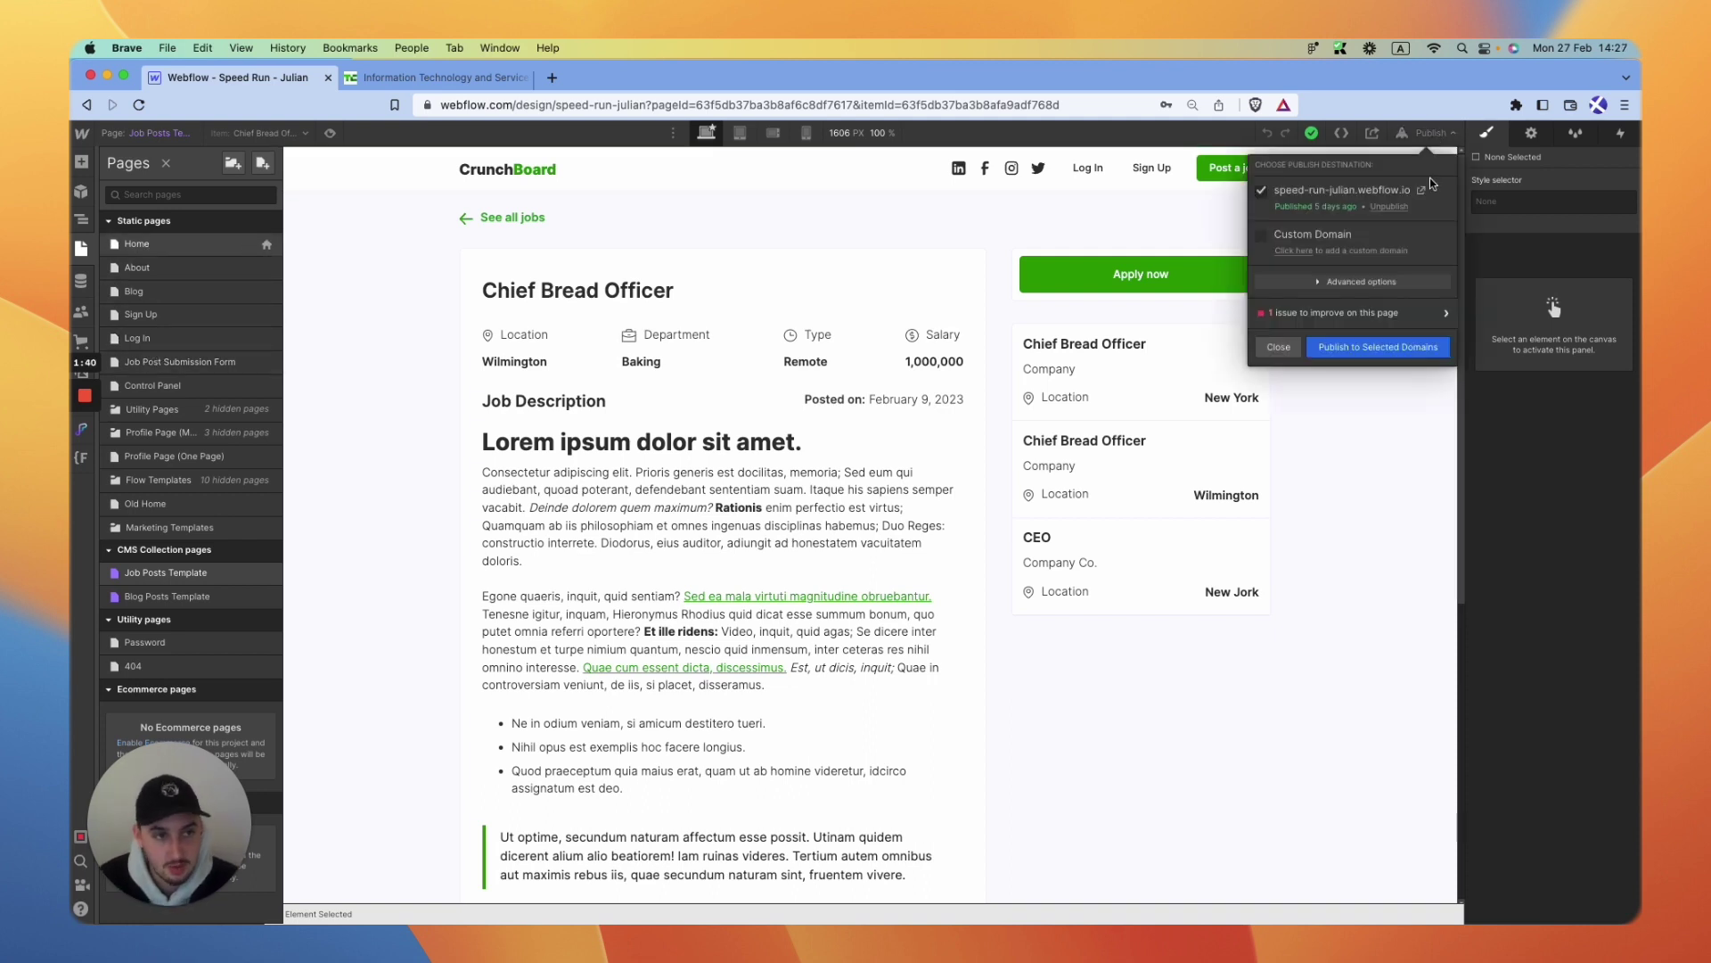
pyautogui.click(1428, 189)
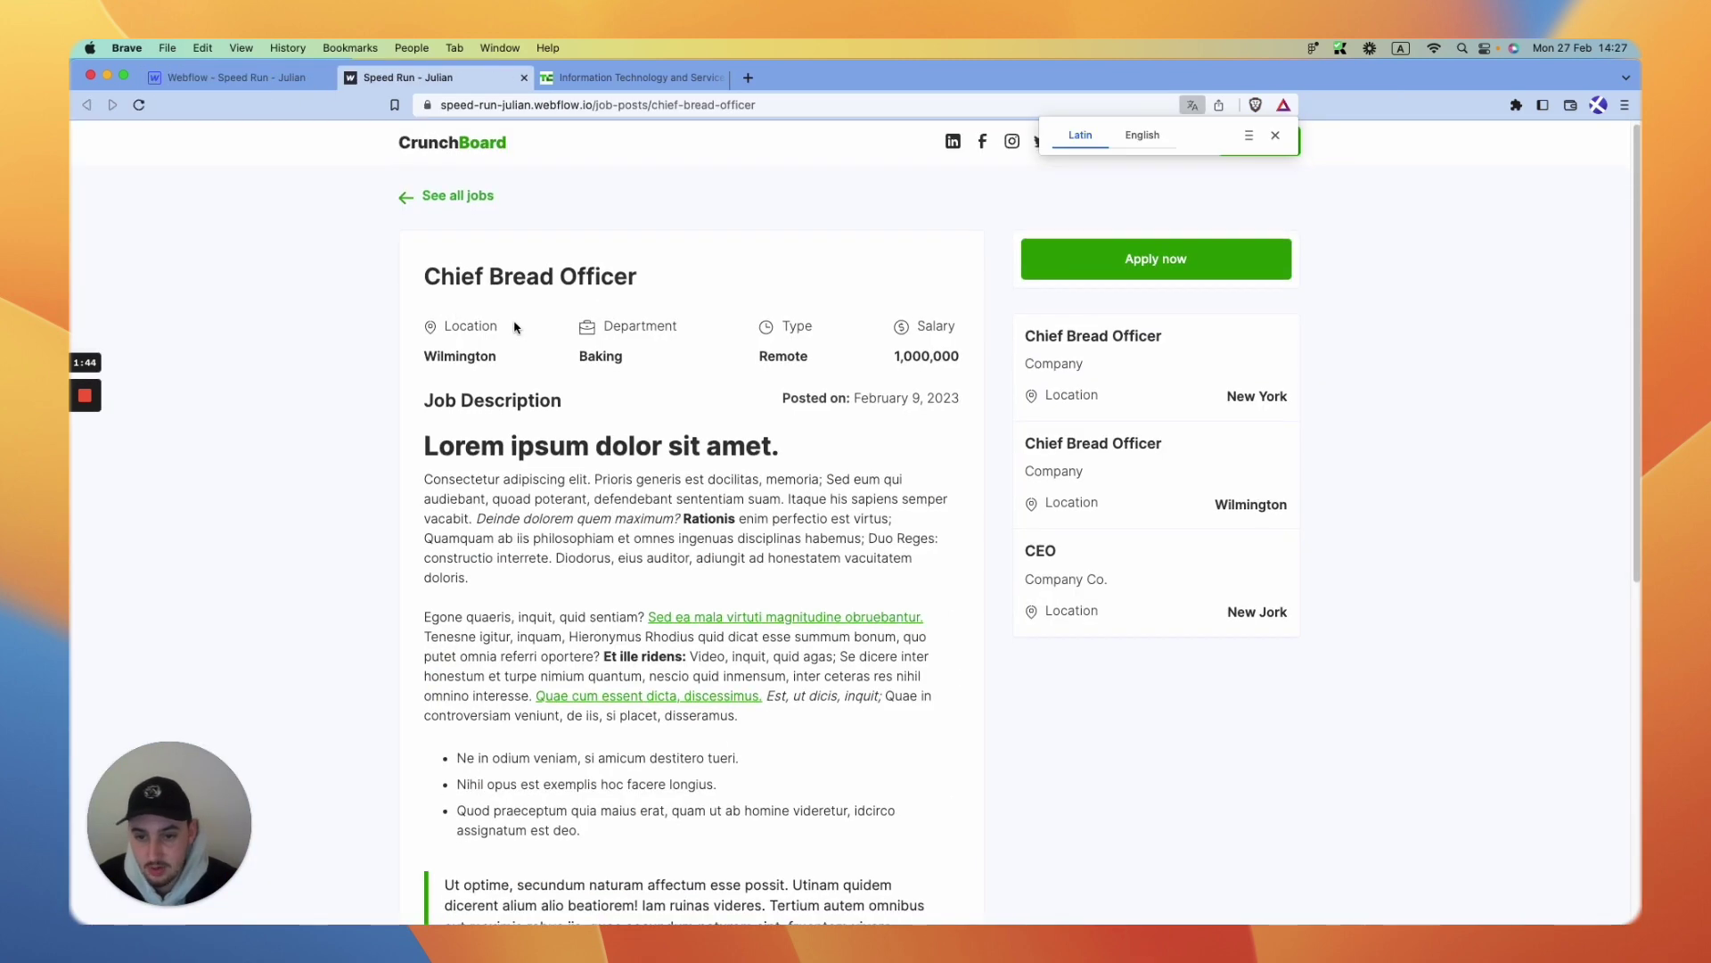
pyautogui.scroll(-10, 571, 357)
pyautogui.scroll(10, 589, 378)
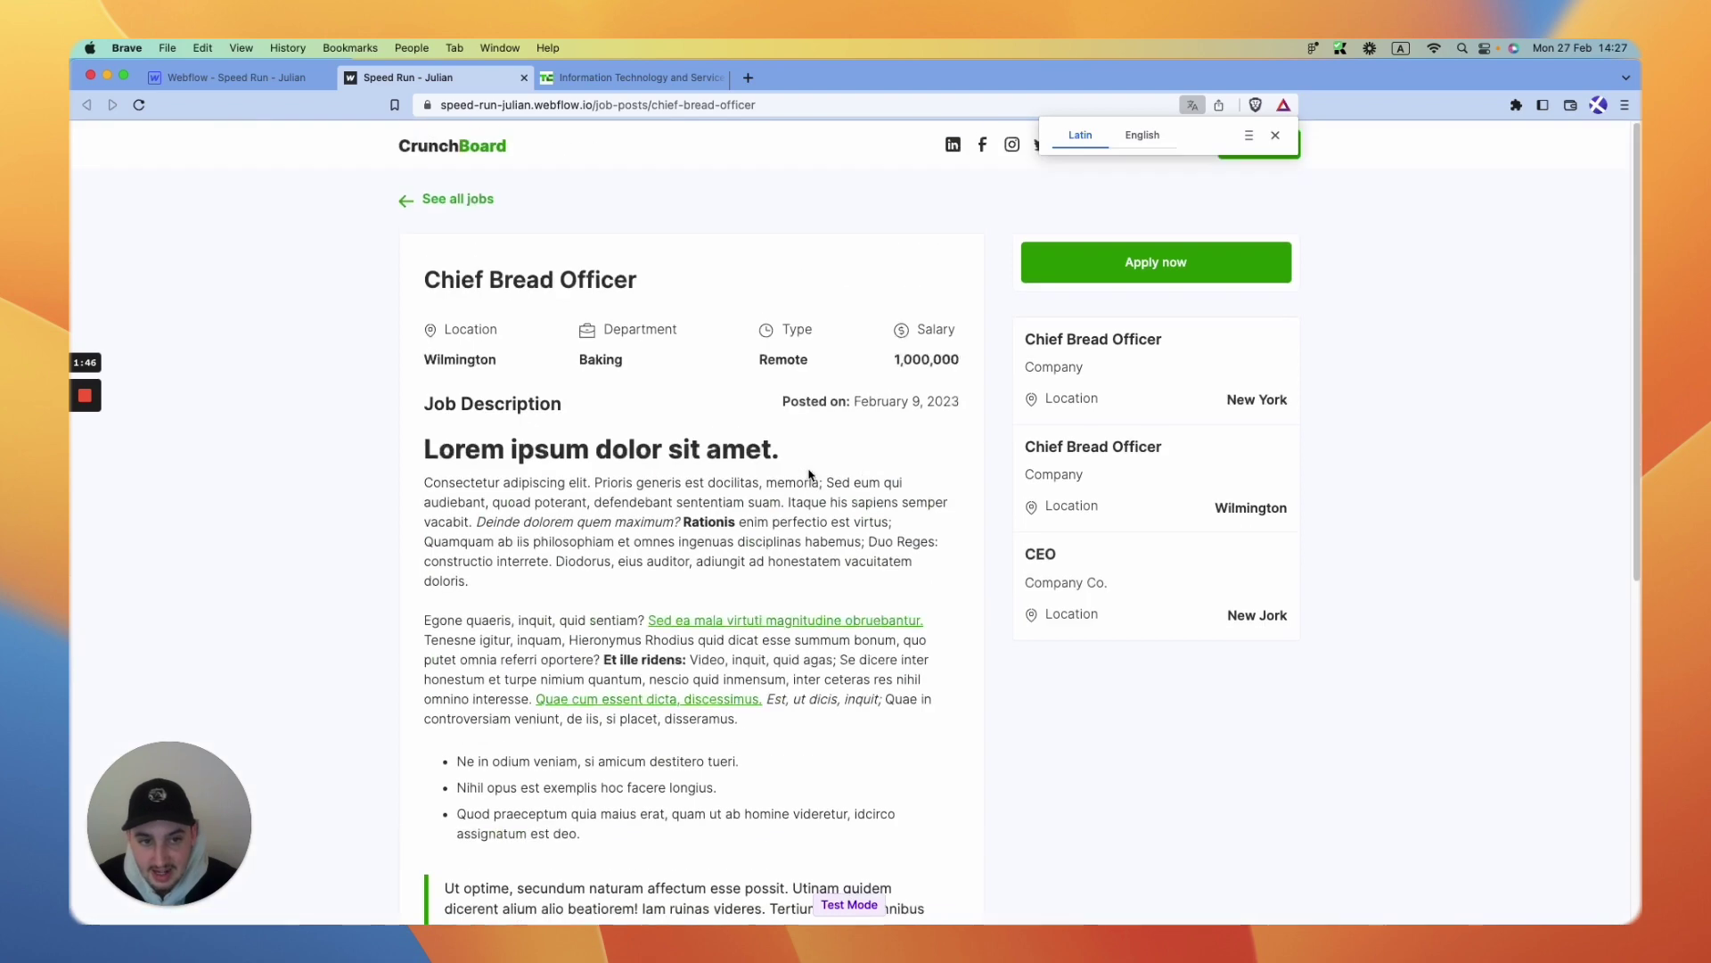
# Return to Webflow, dismiss the publish options, and review the fields on the Job Post Submission Form page.
pyautogui.click(257, 79)
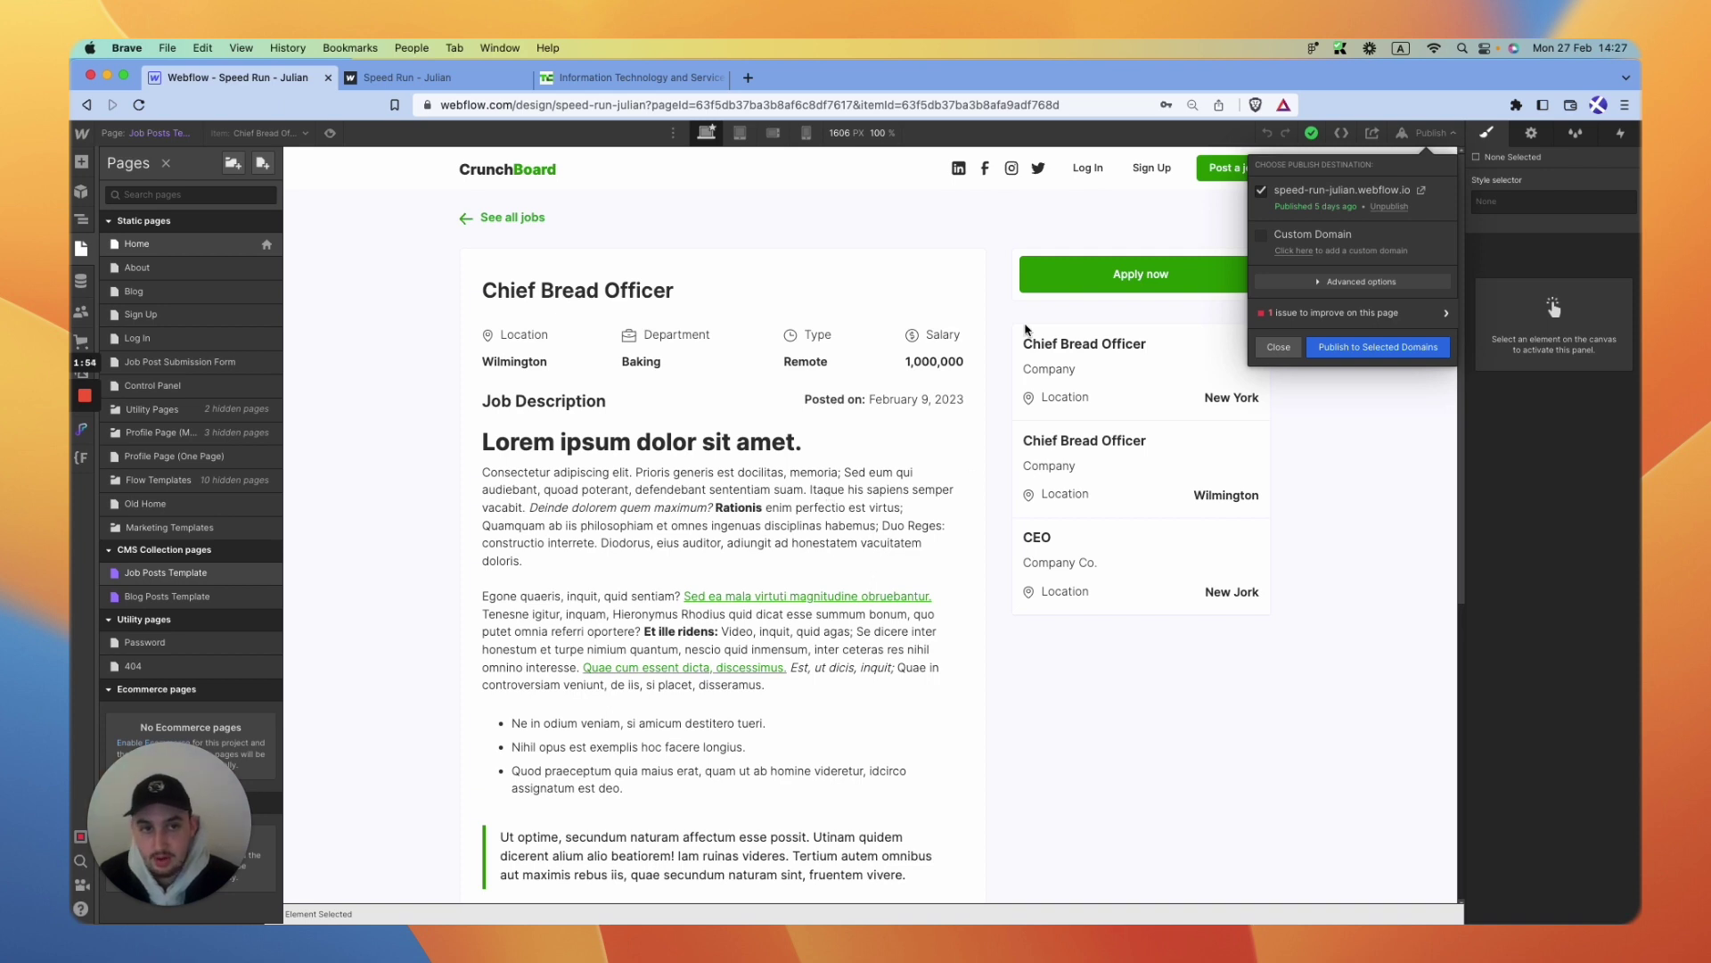
pyautogui.click(1275, 348)
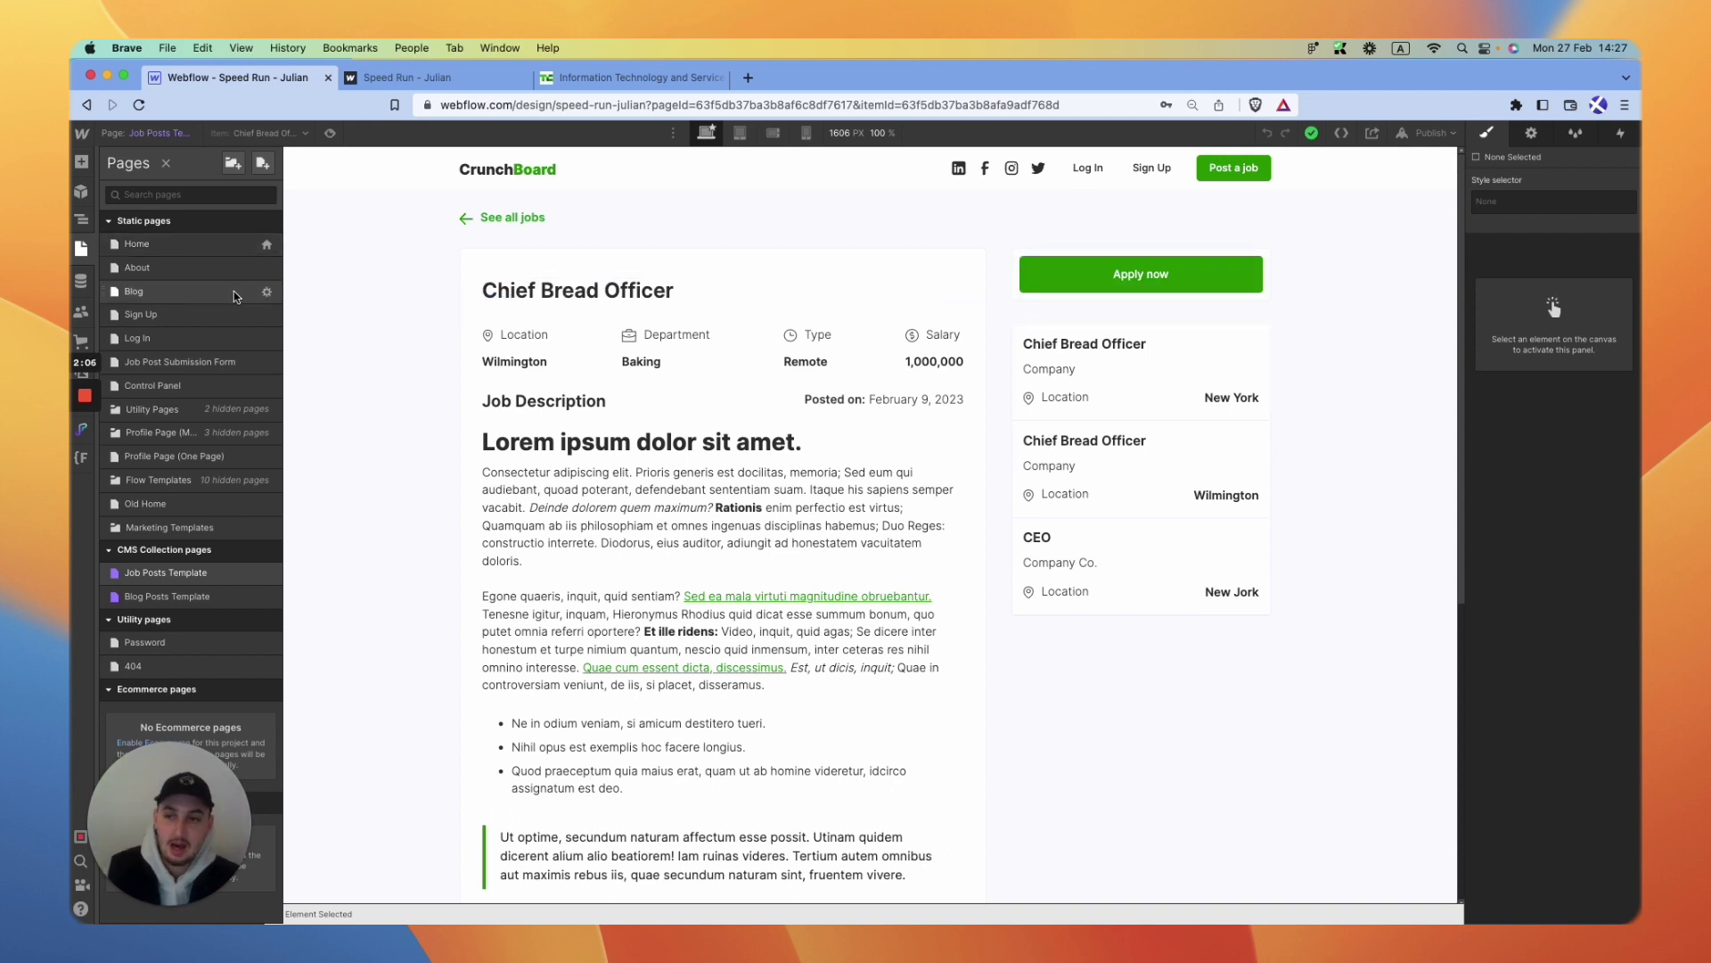
pyautogui.click(185, 365)
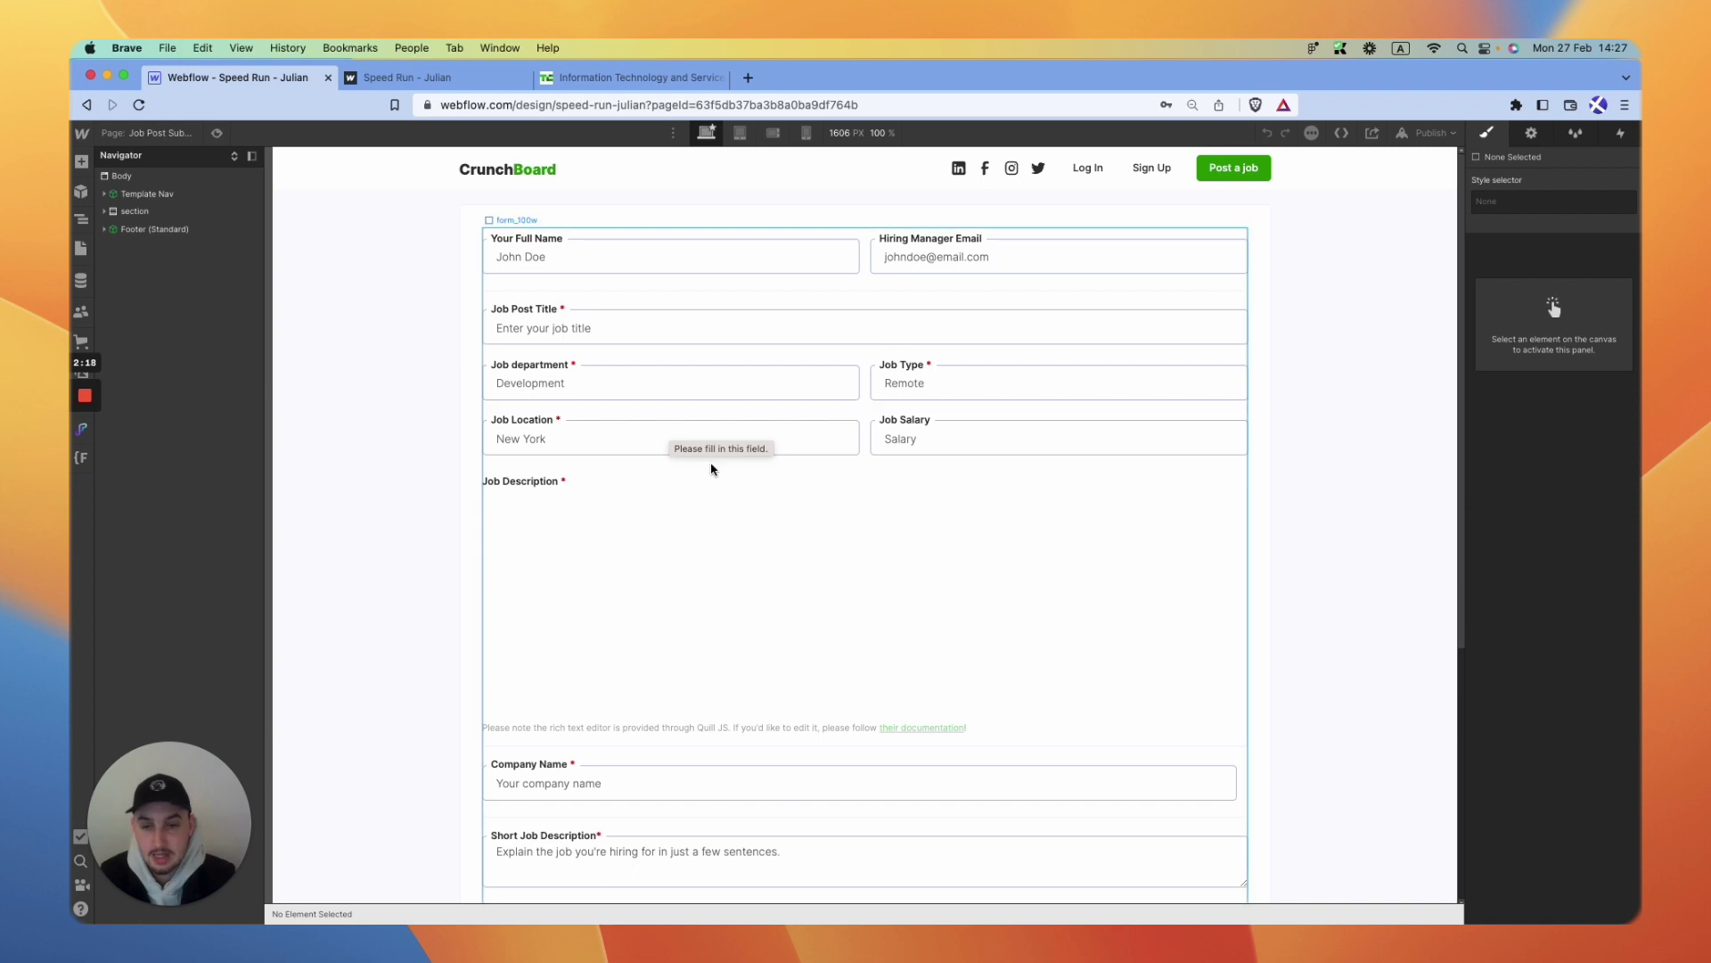
pyautogui.scroll(-5, 635, 533)
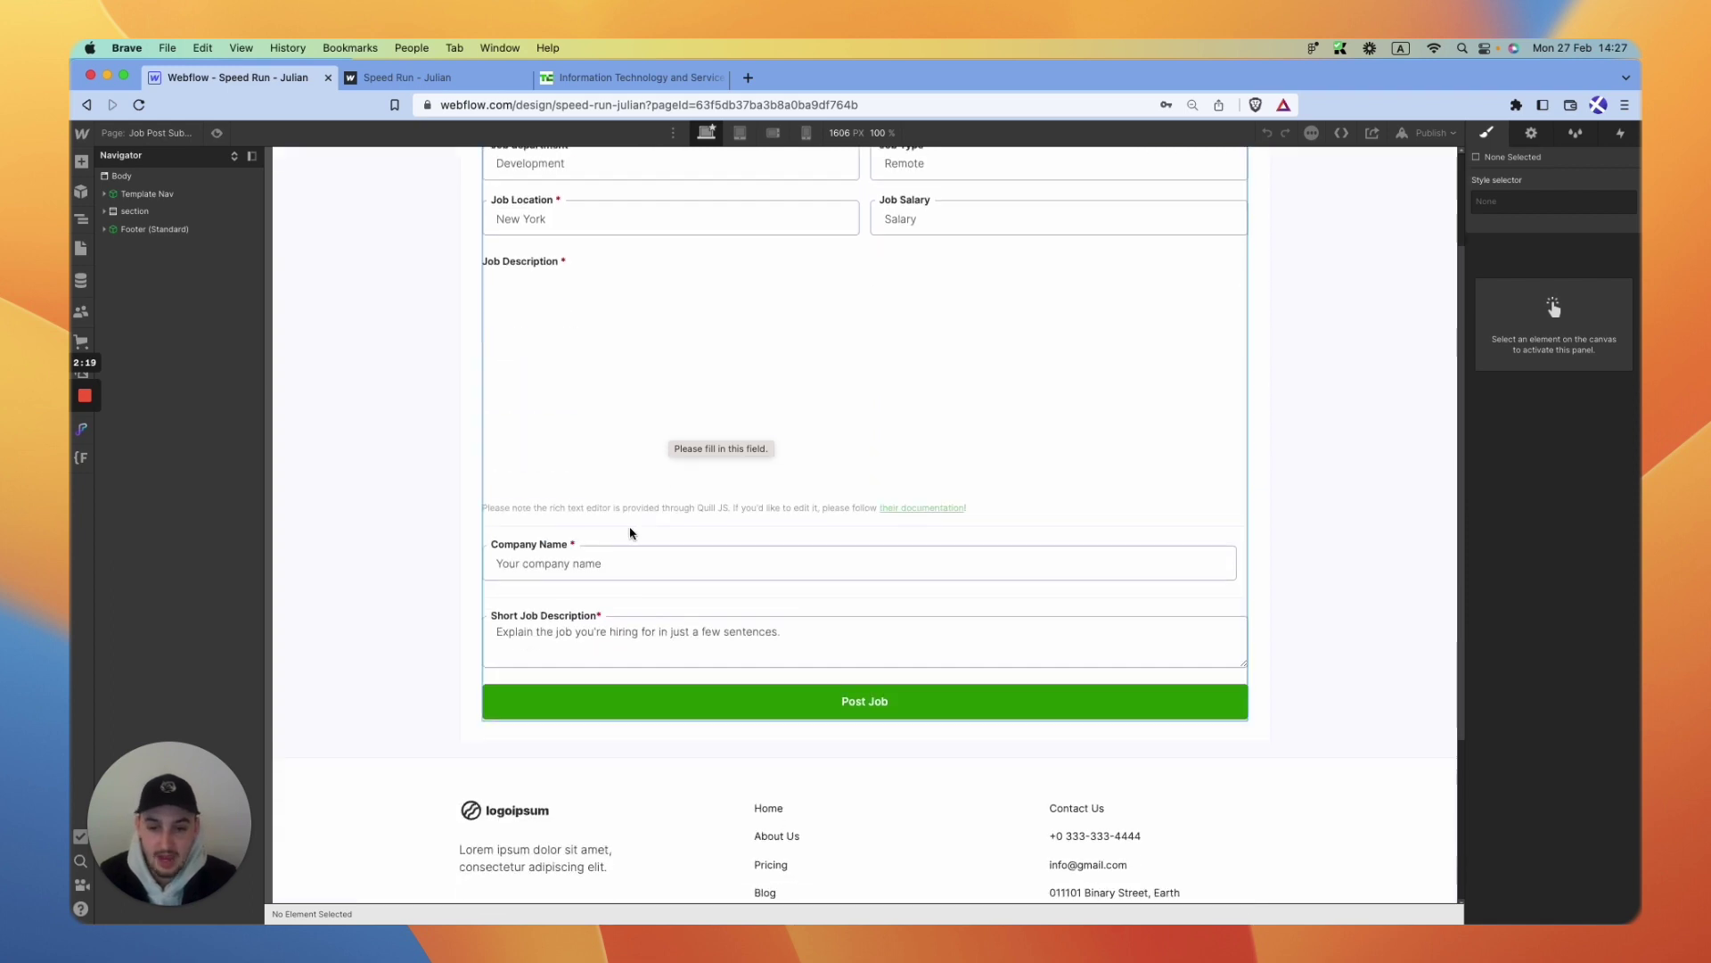
# Open the Home page and review its list of job postings from first to last.
pyautogui.click(81, 248)
pyautogui.click(131, 246)
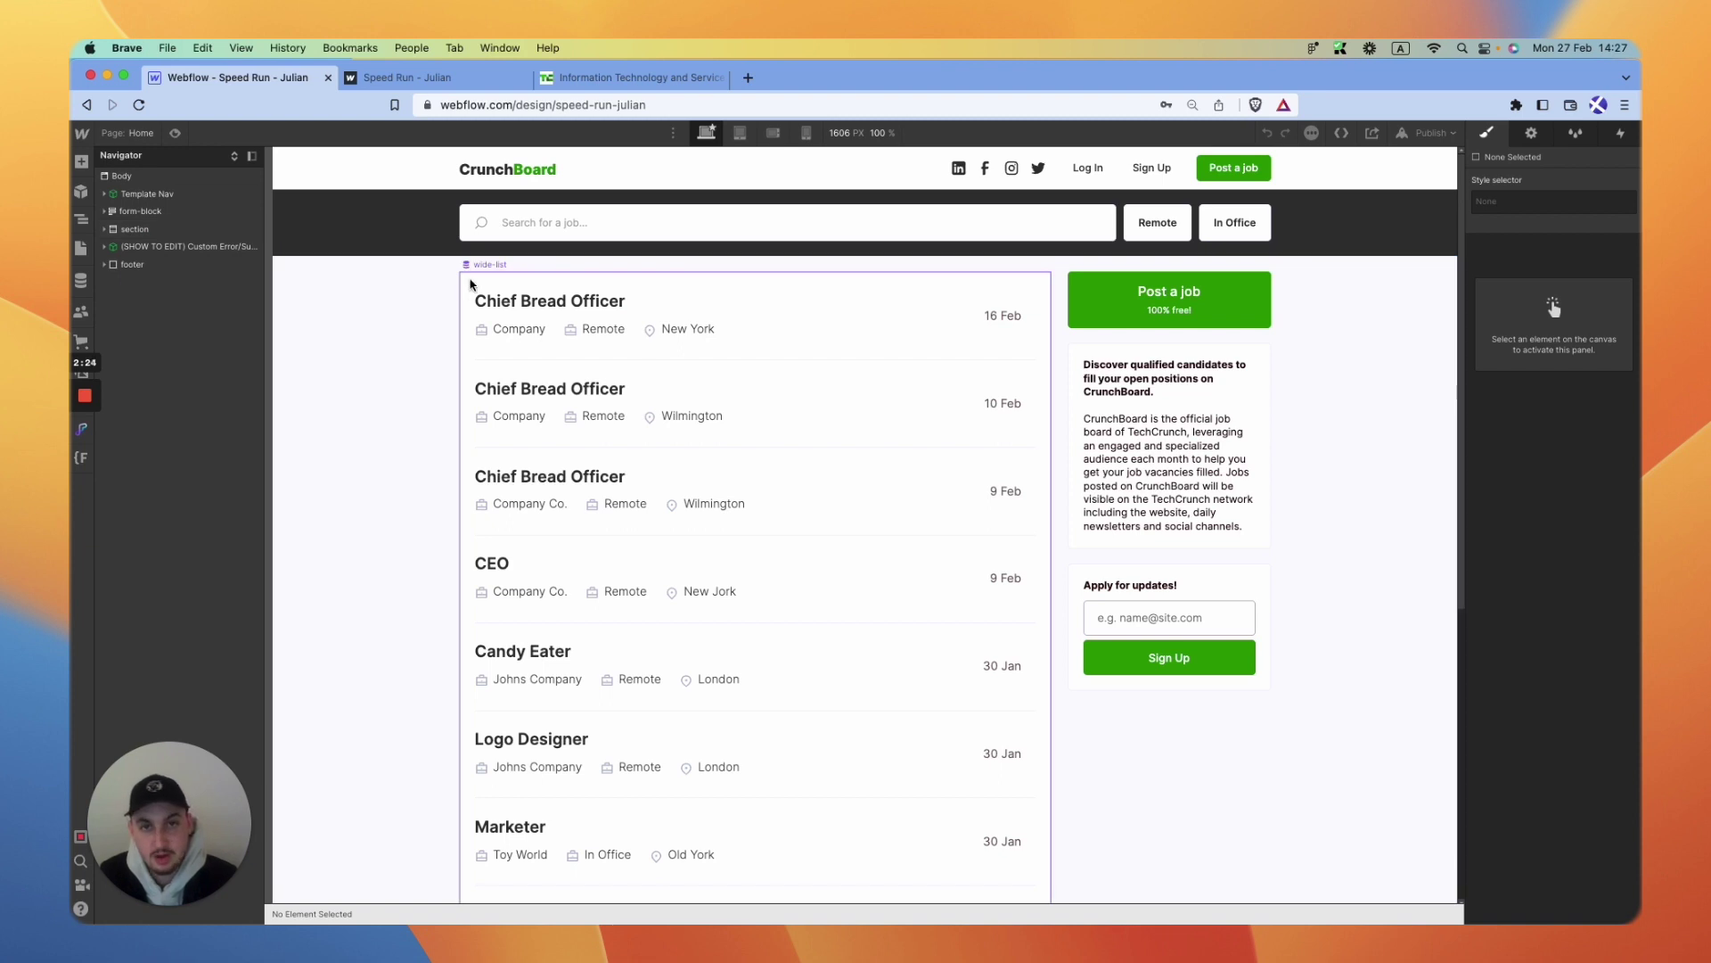
pyautogui.scroll(-10, 846, 313)
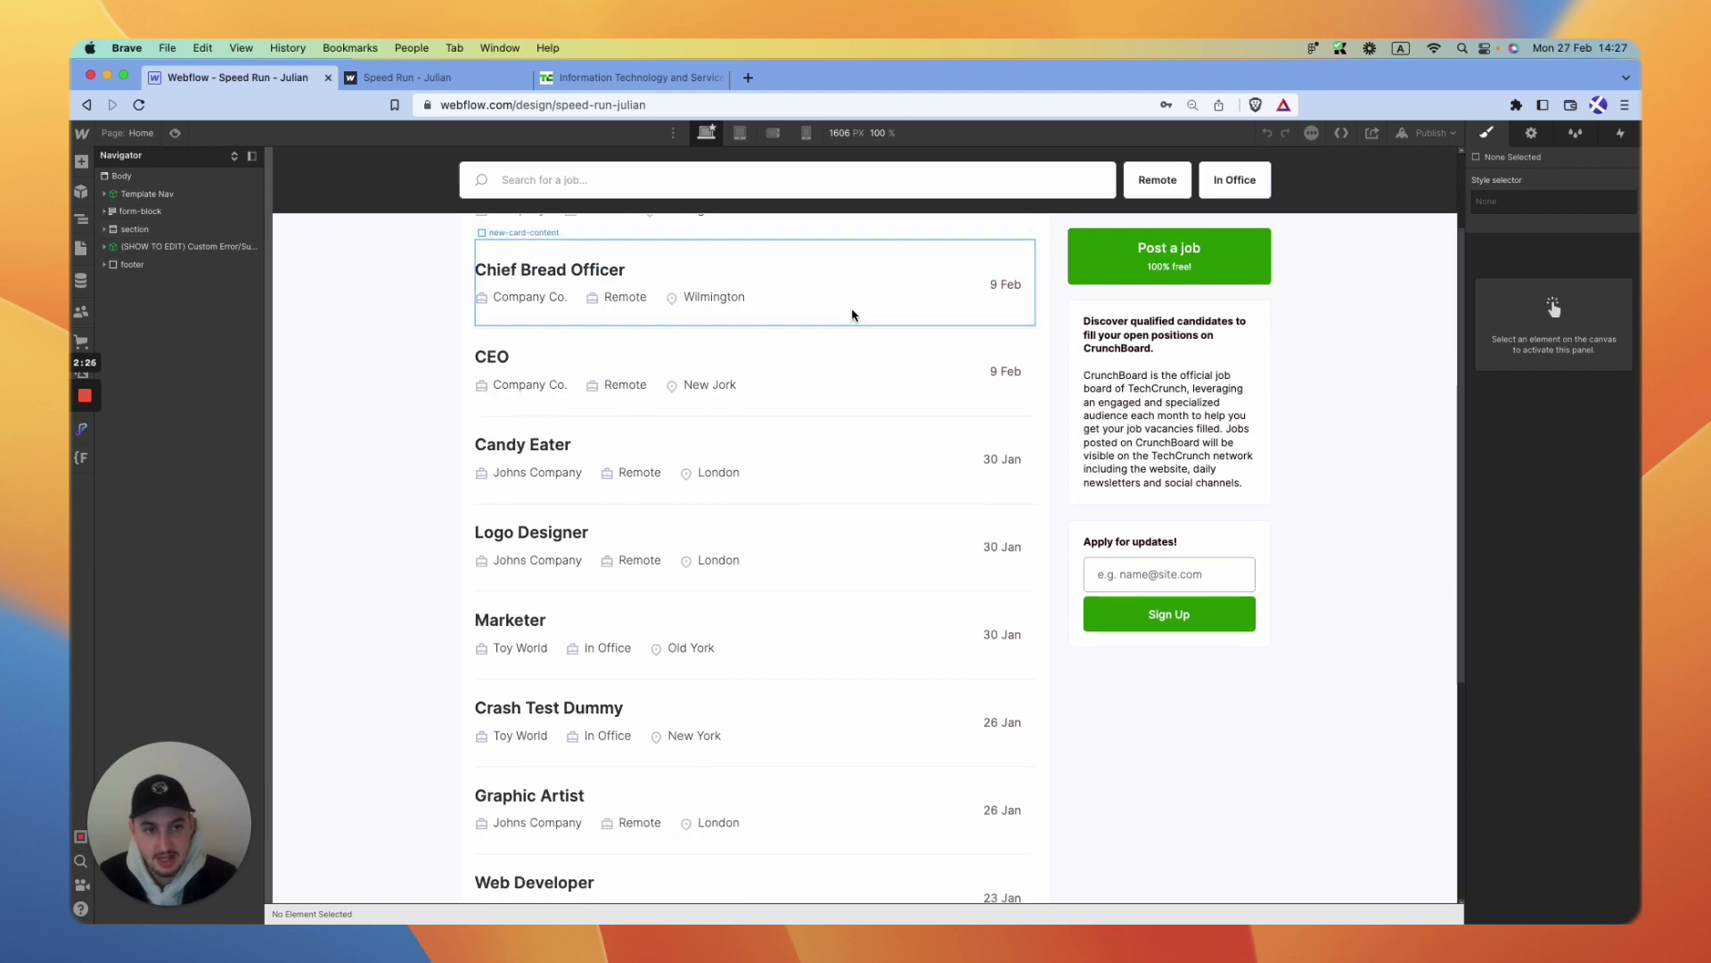
pyautogui.scroll(10, 873, 446)
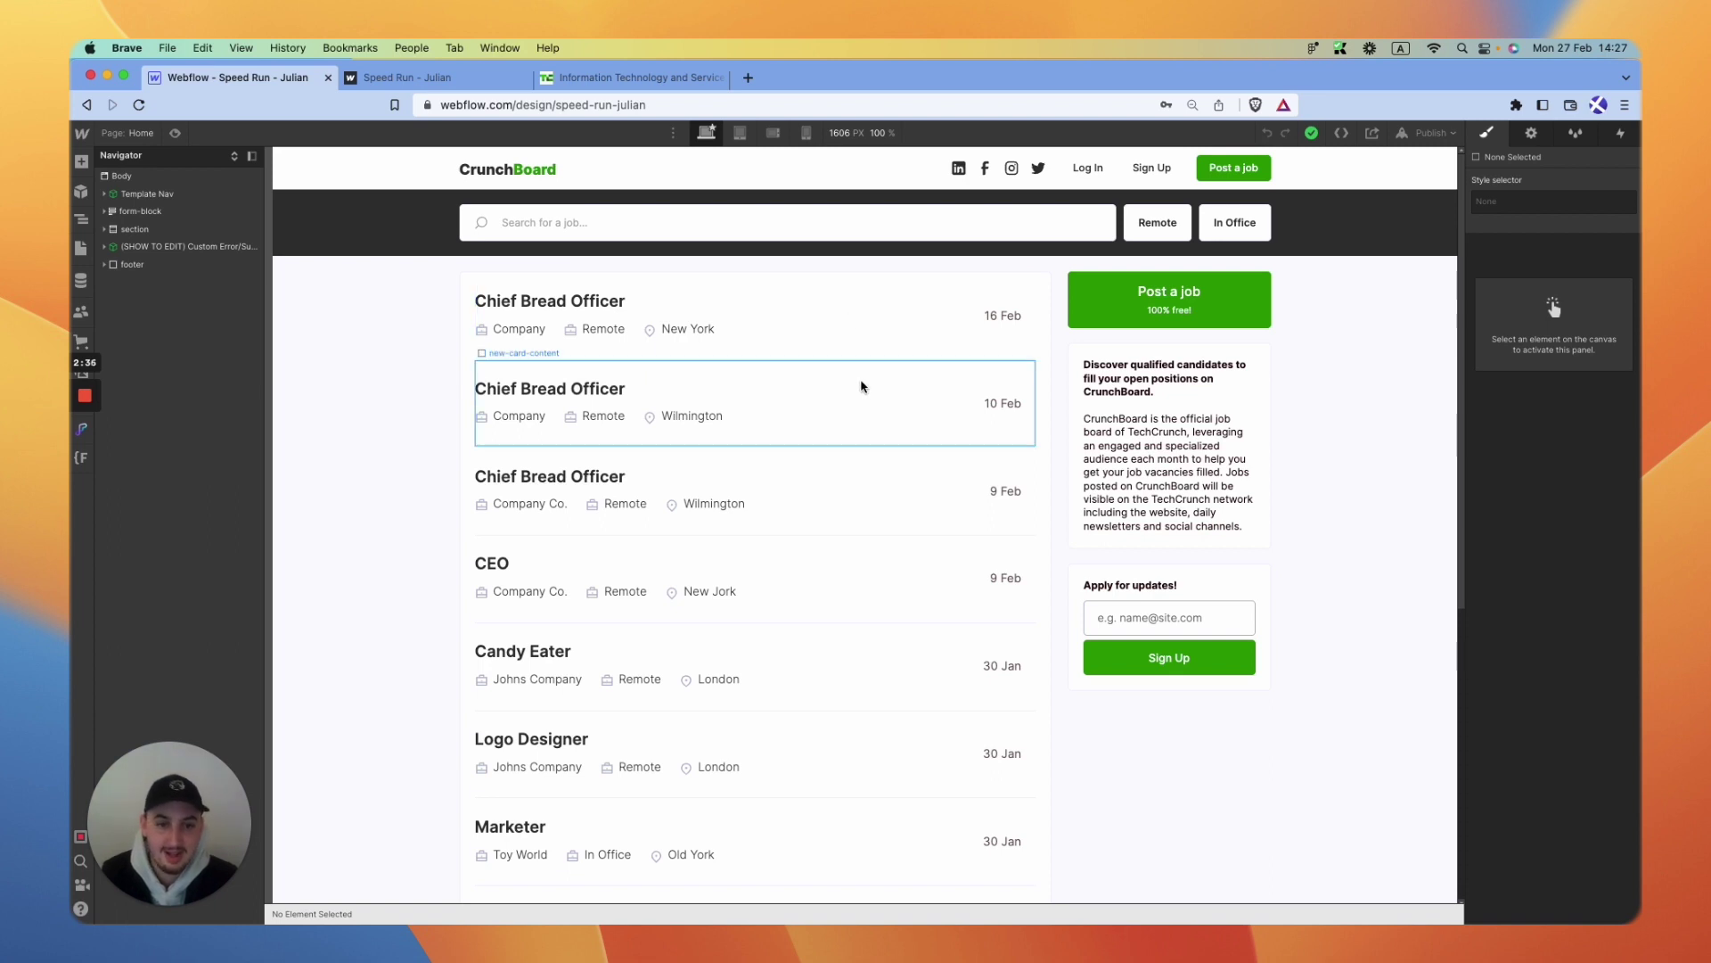
pyautogui.scroll(-3, 821, 428)
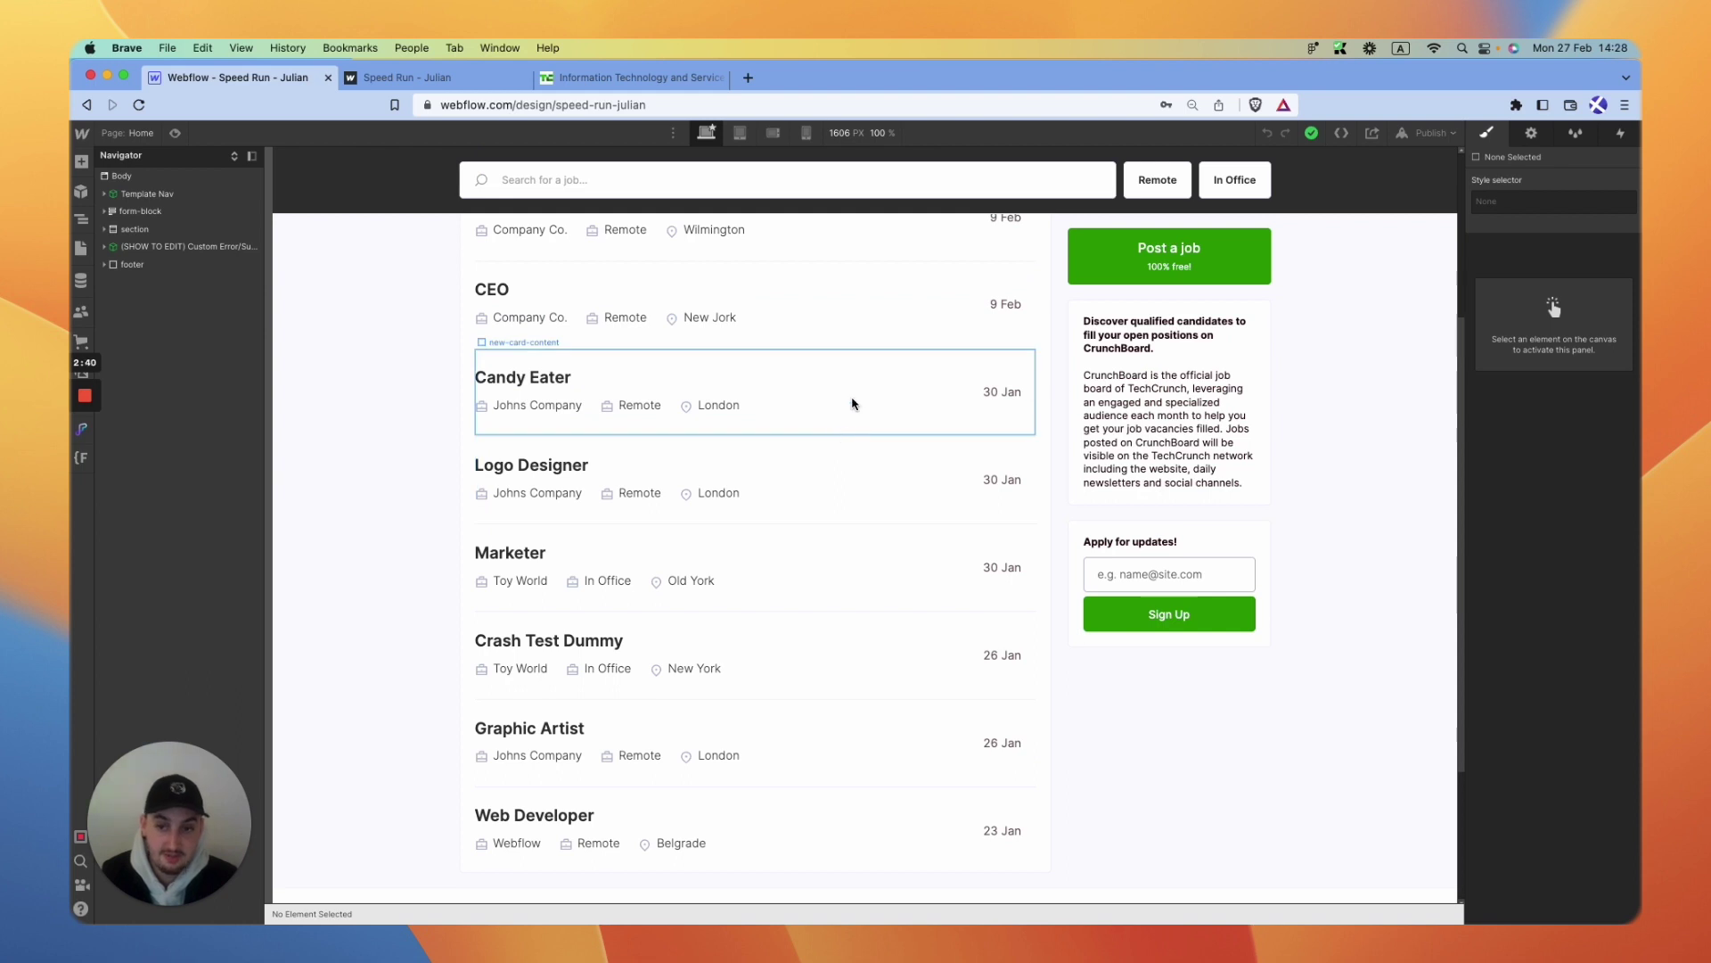
pyautogui.scroll(3, 849, 401)
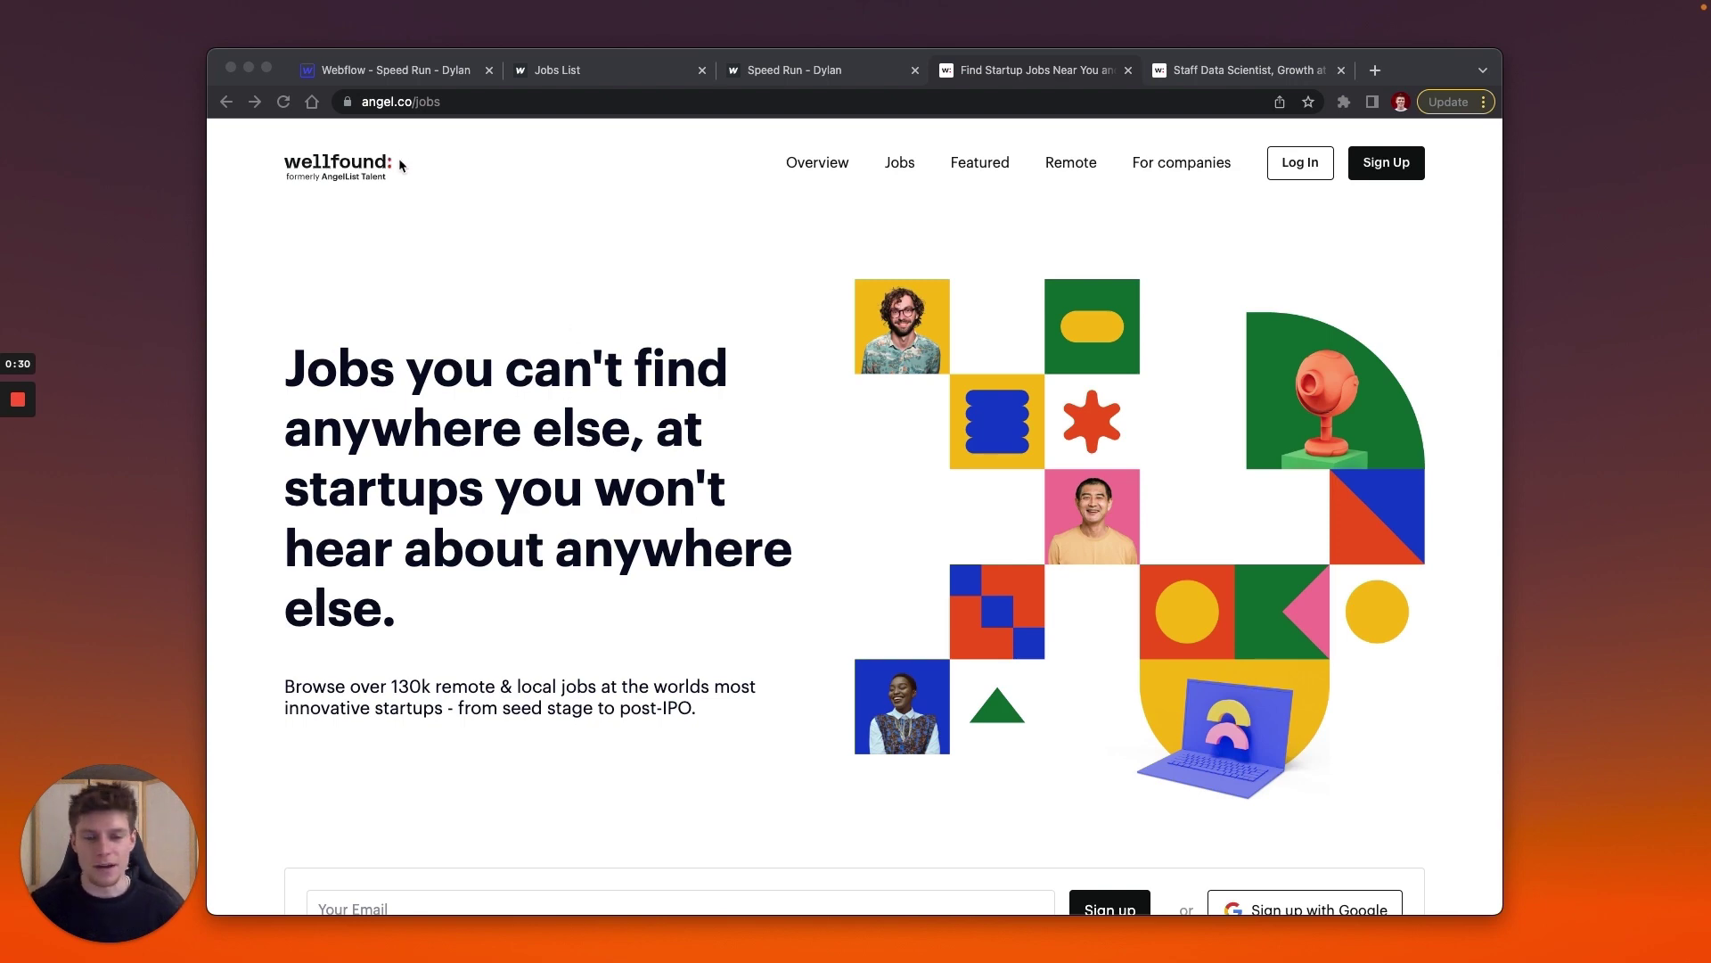
# Review the original Wellfound page at angel.co/jobs from its hero section through the featured jobs.
pyautogui.scroll(-1, 544, 451)
pyautogui.scroll(1, 542, 451)
pyautogui.click(793, 362)
pyautogui.press('super+l')
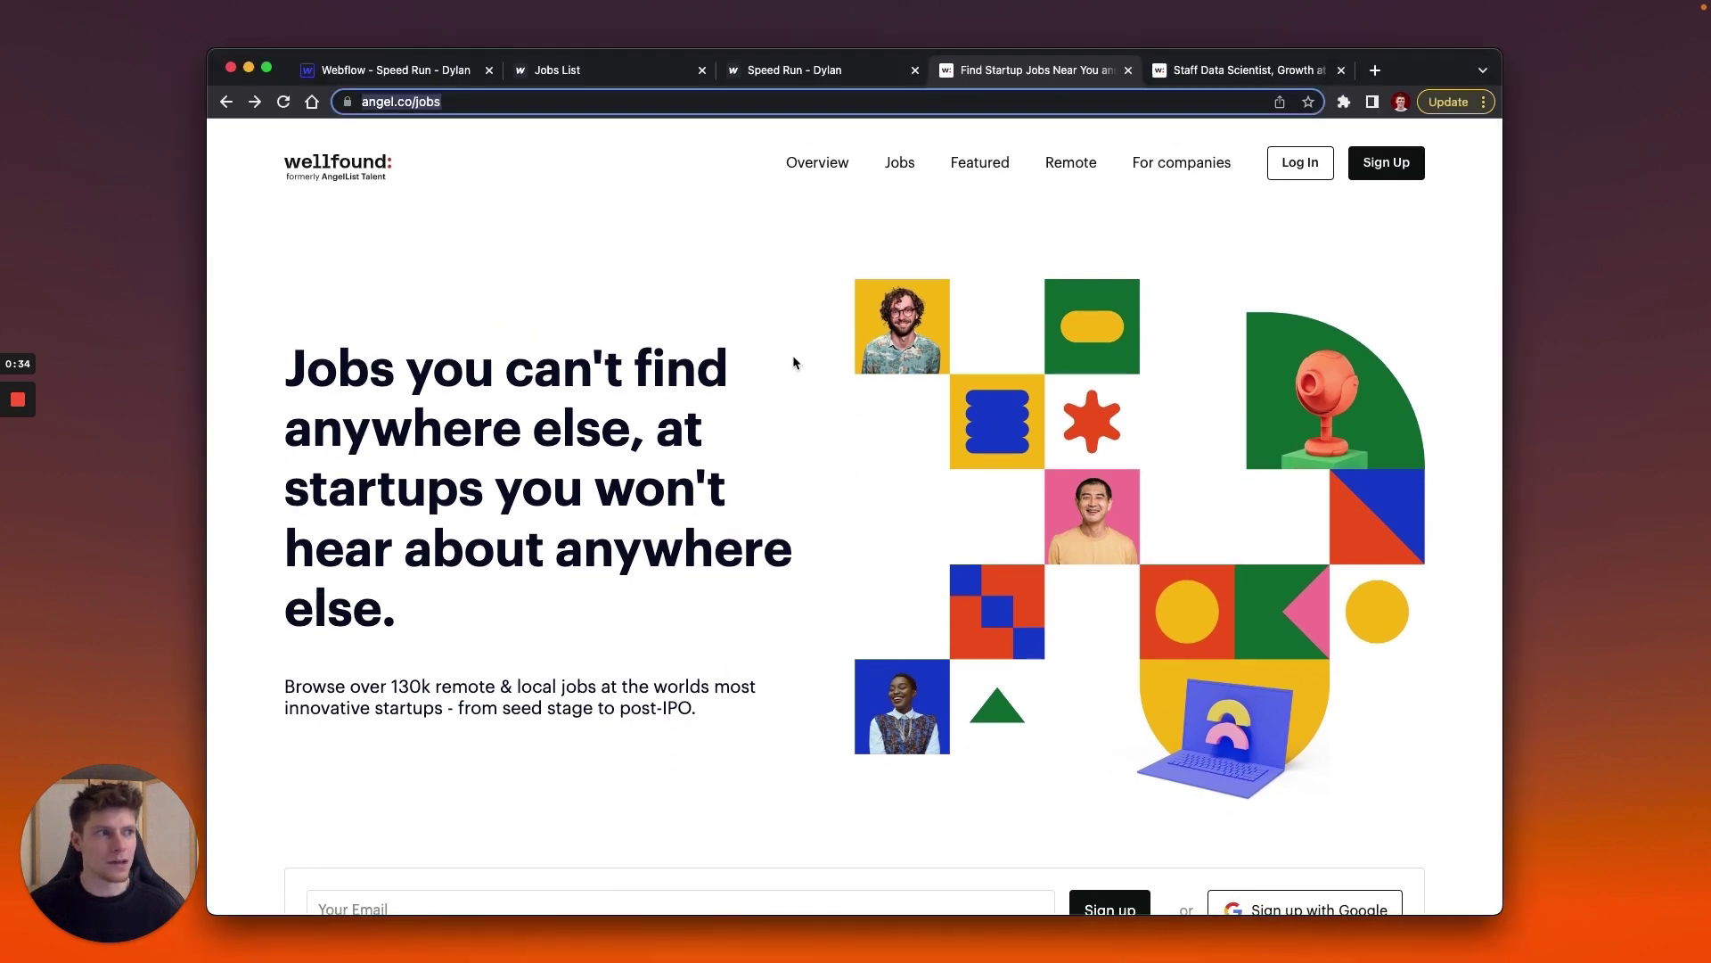
pyautogui.scroll(-4, 793, 356)
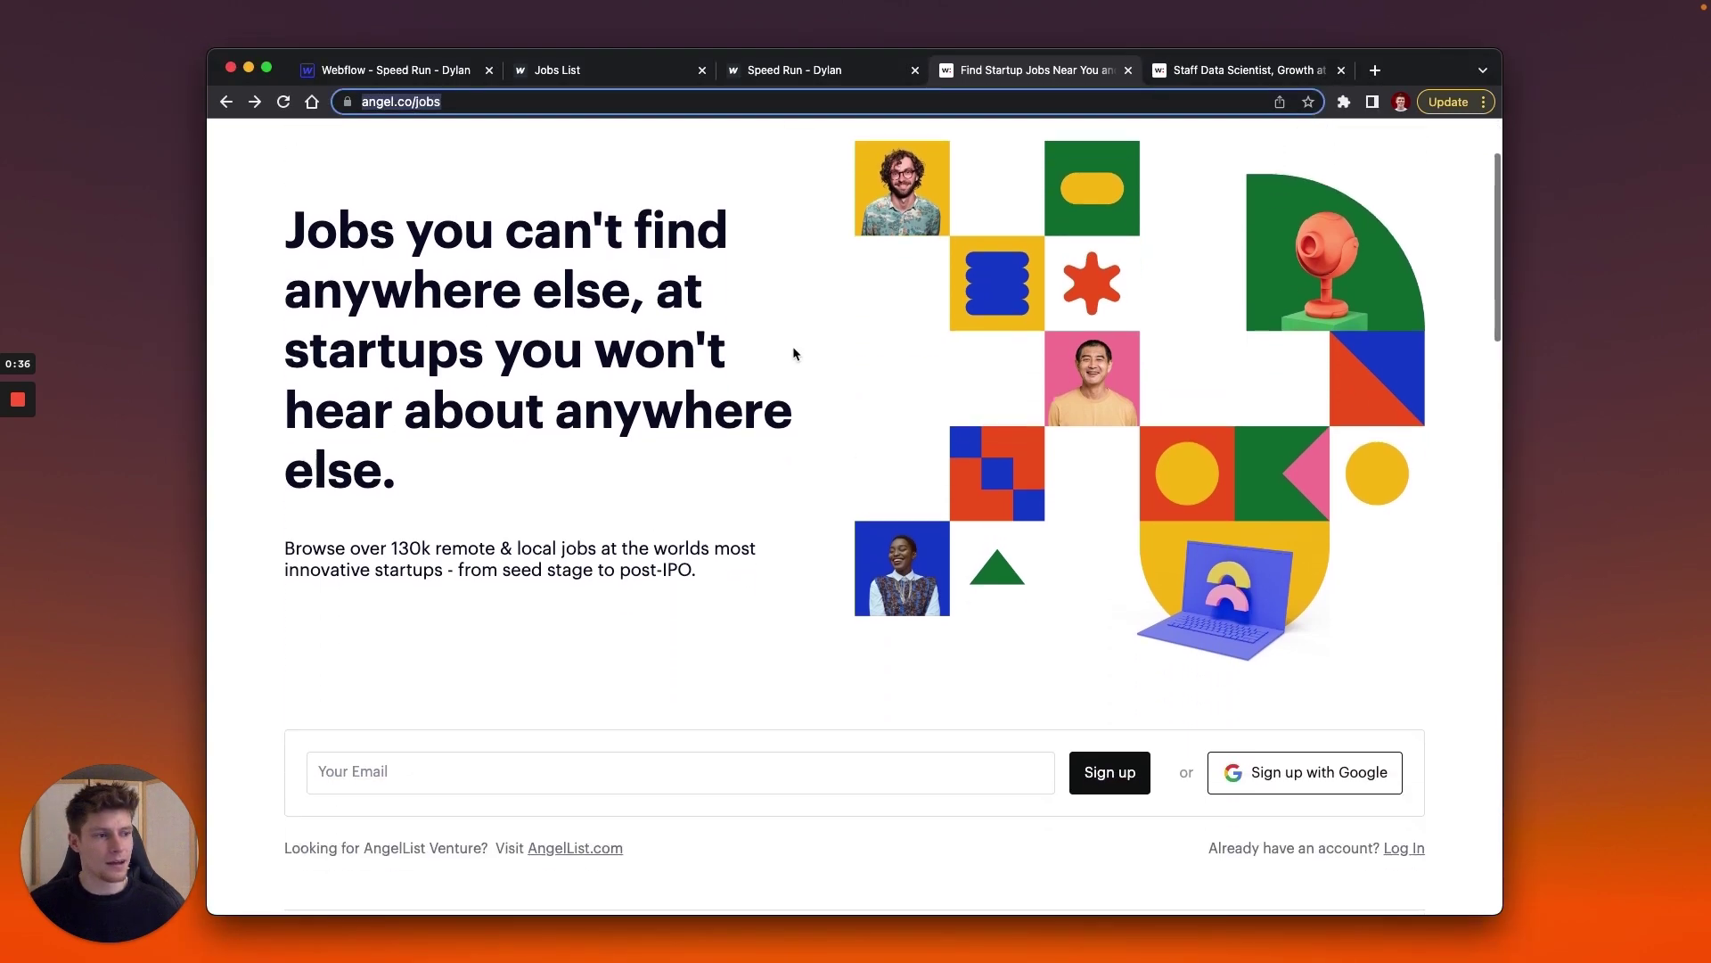
pyautogui.scroll(-1, 810, 442)
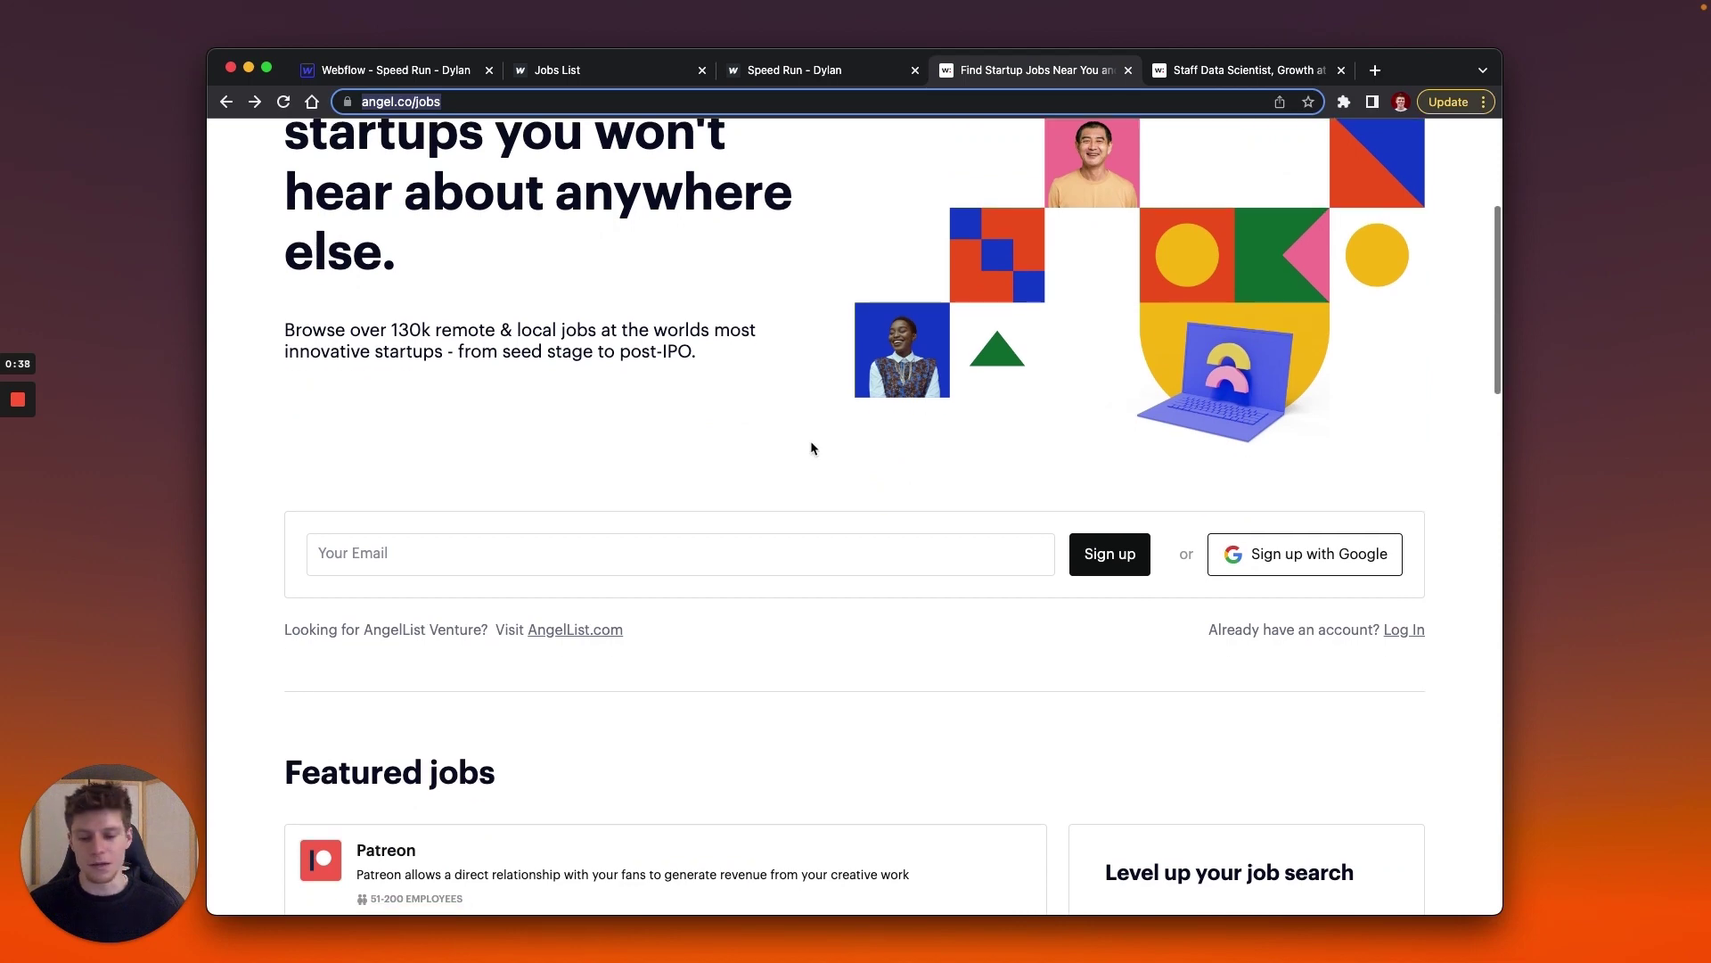
pyautogui.scroll(-6, 812, 447)
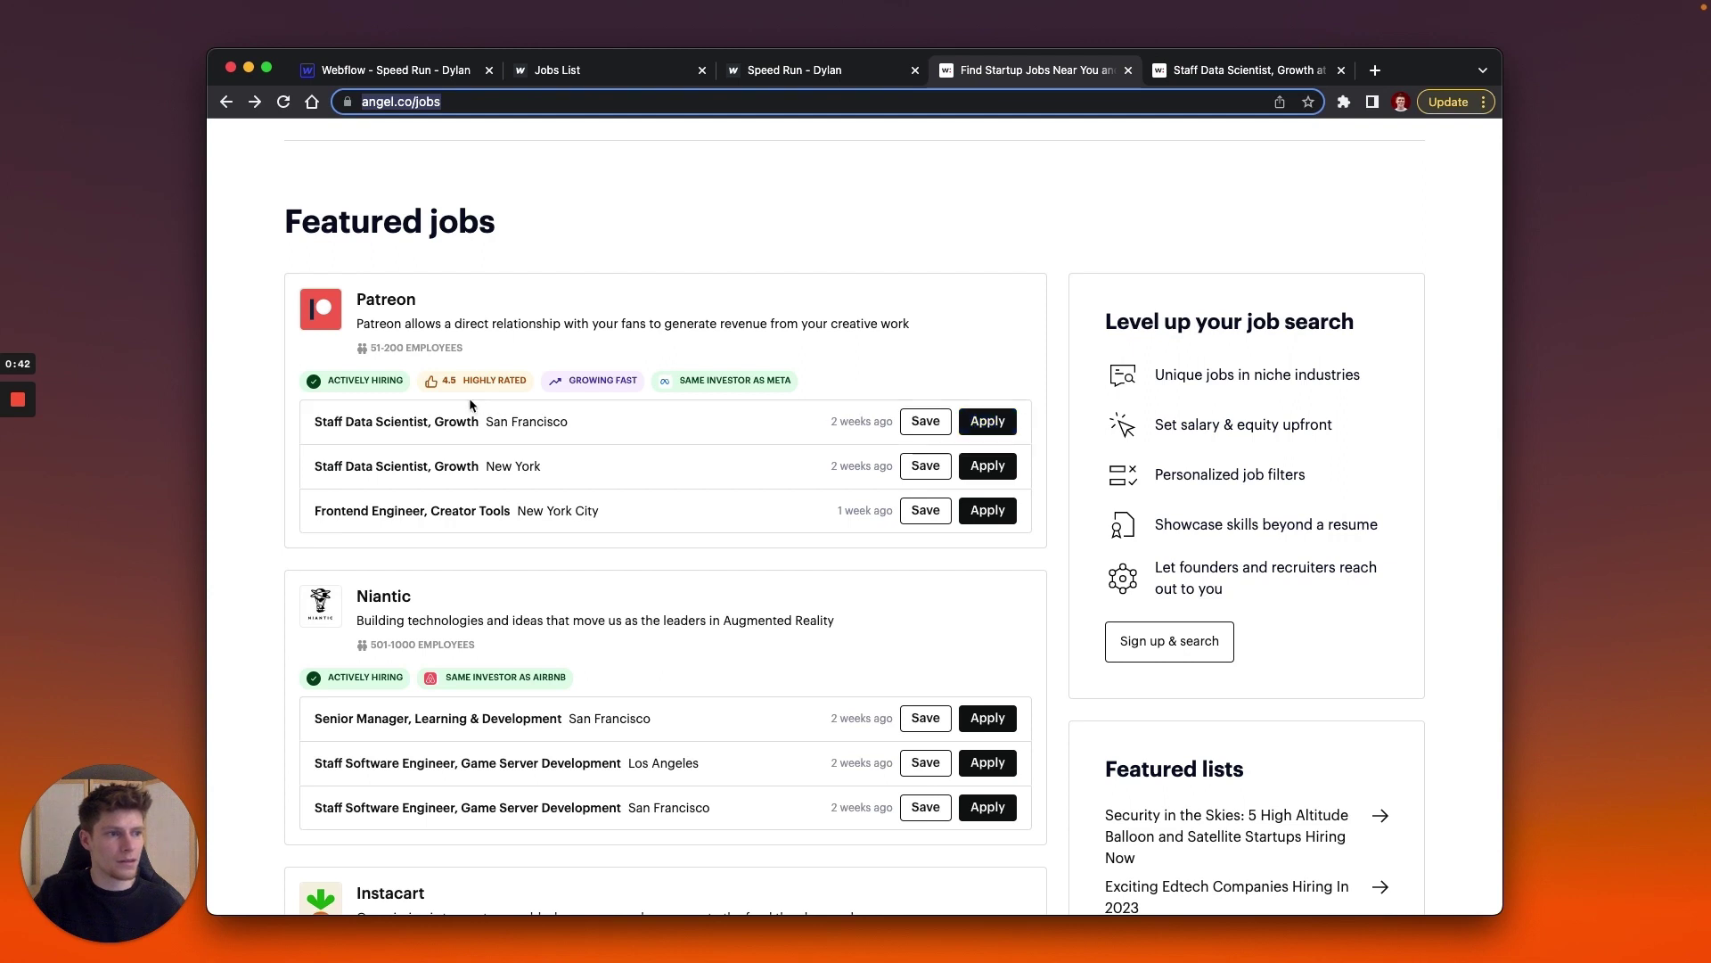
# Open Patreon's San Francisco Staff Data Scientist, Growth job in a new browser tab, then return to the featured jobs list.
pyautogui.keyDown('super'); pyautogui.click(377, 428); pyautogui.keyUp('super')
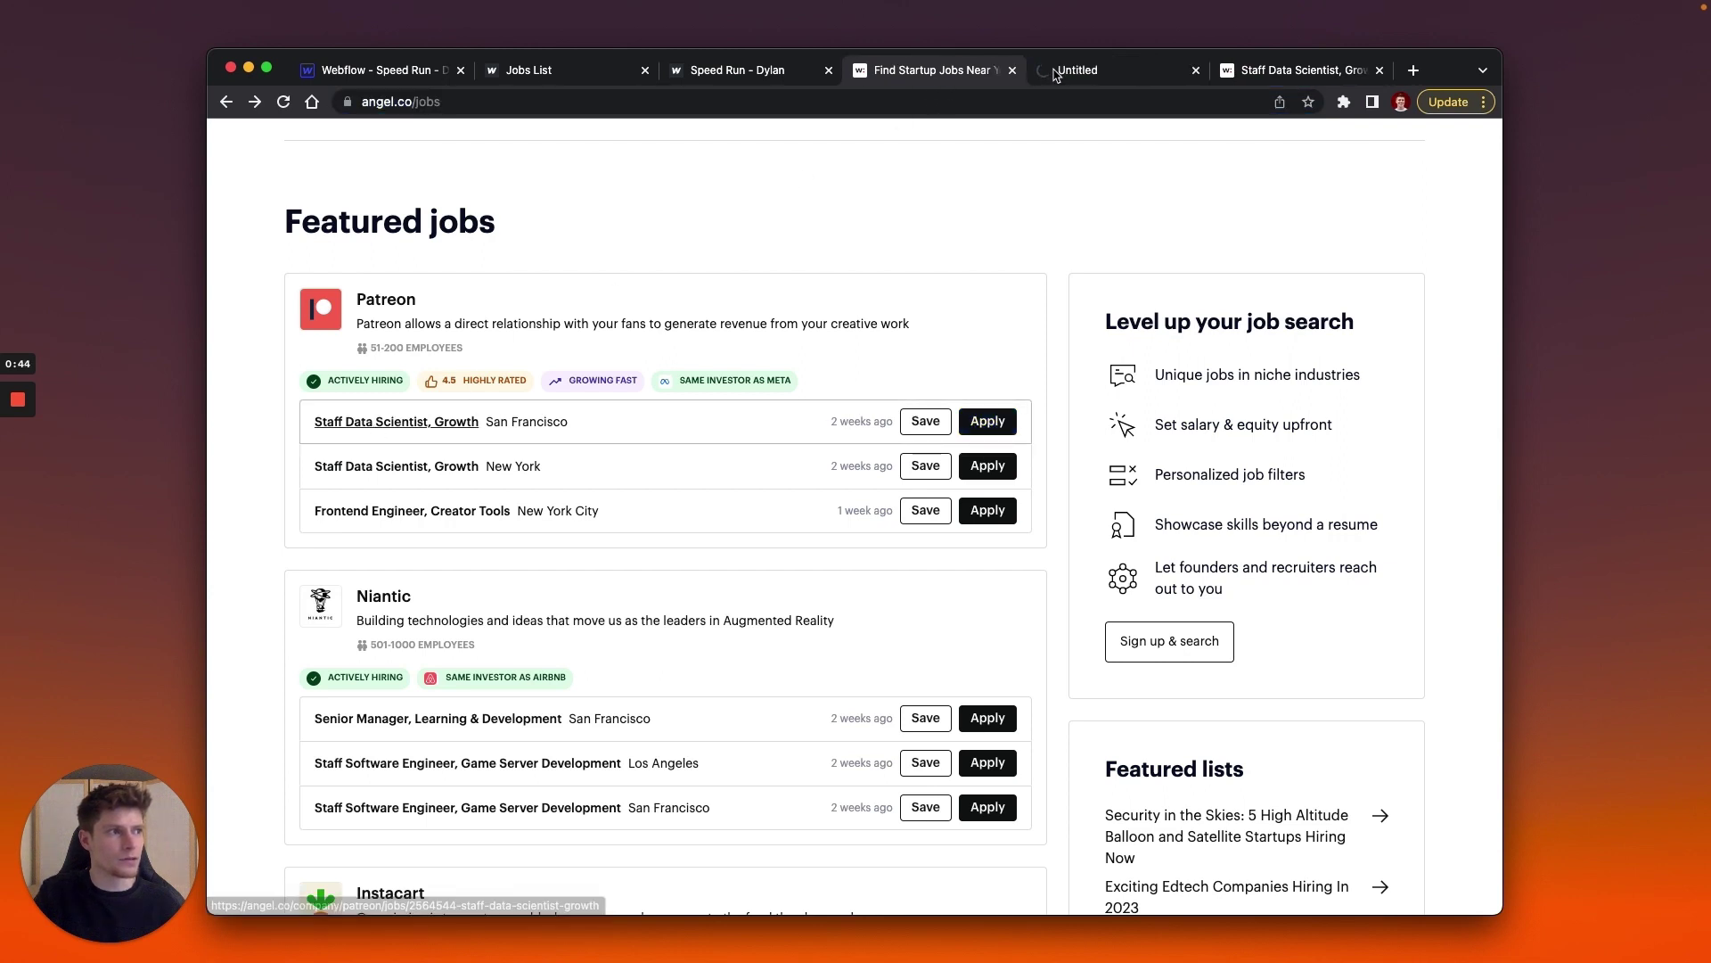
pyautogui.click(1055, 72)
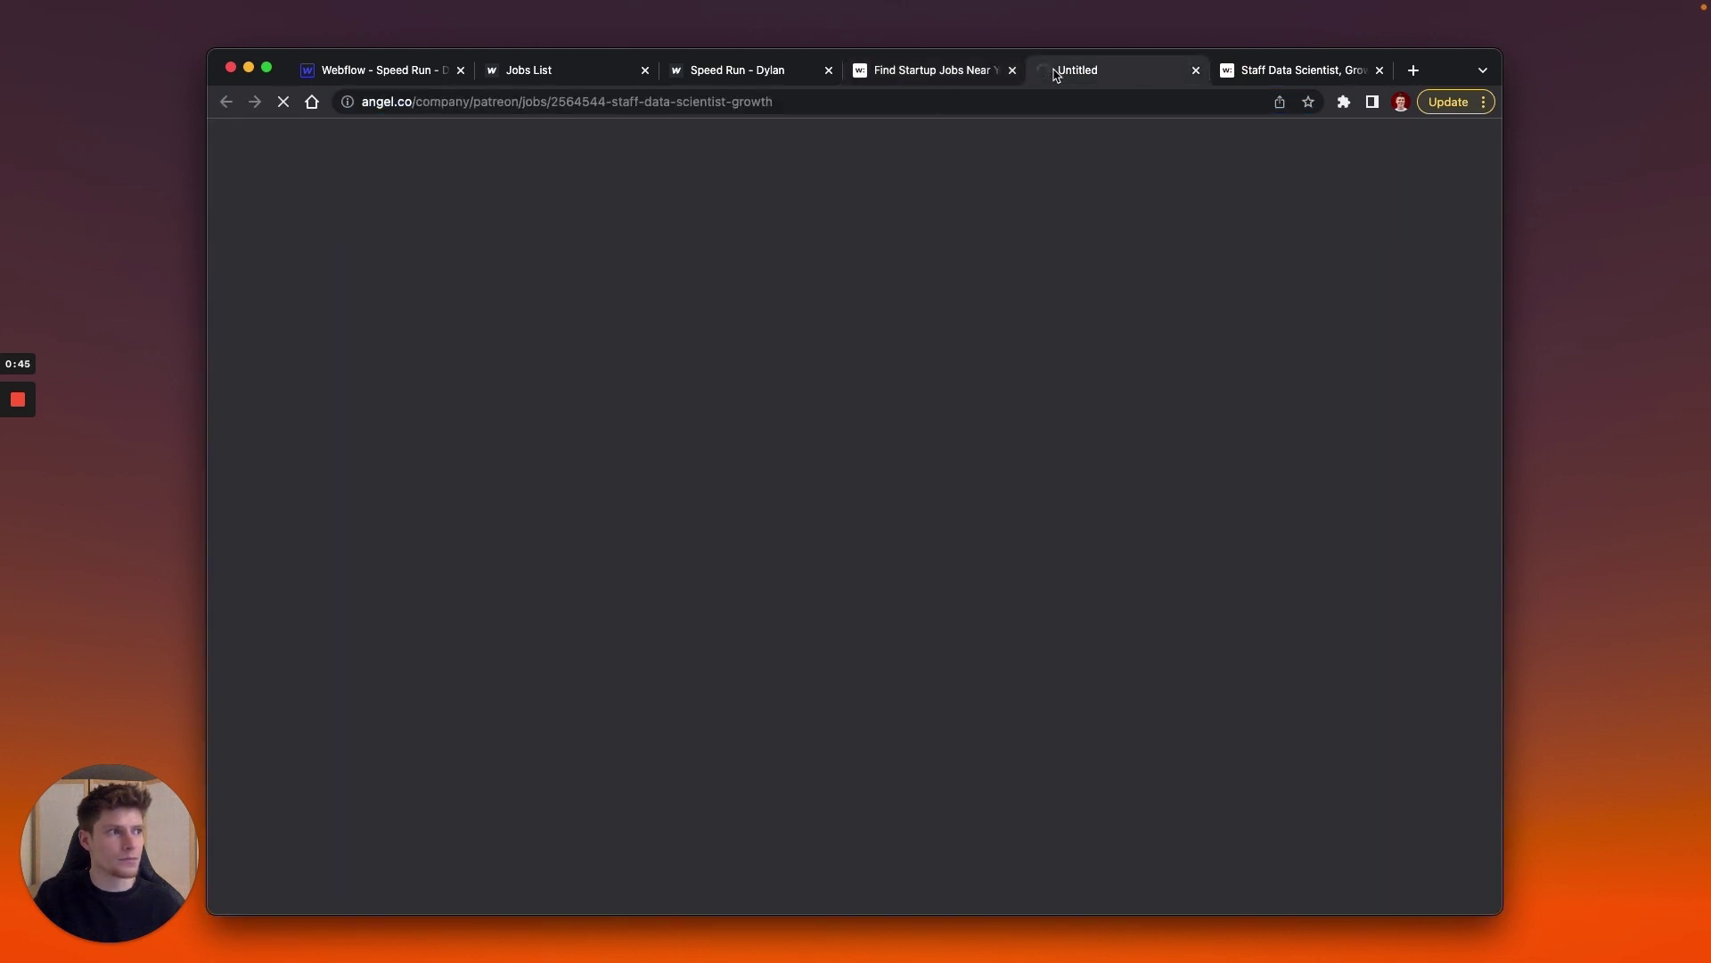
pyautogui.click(972, 79)
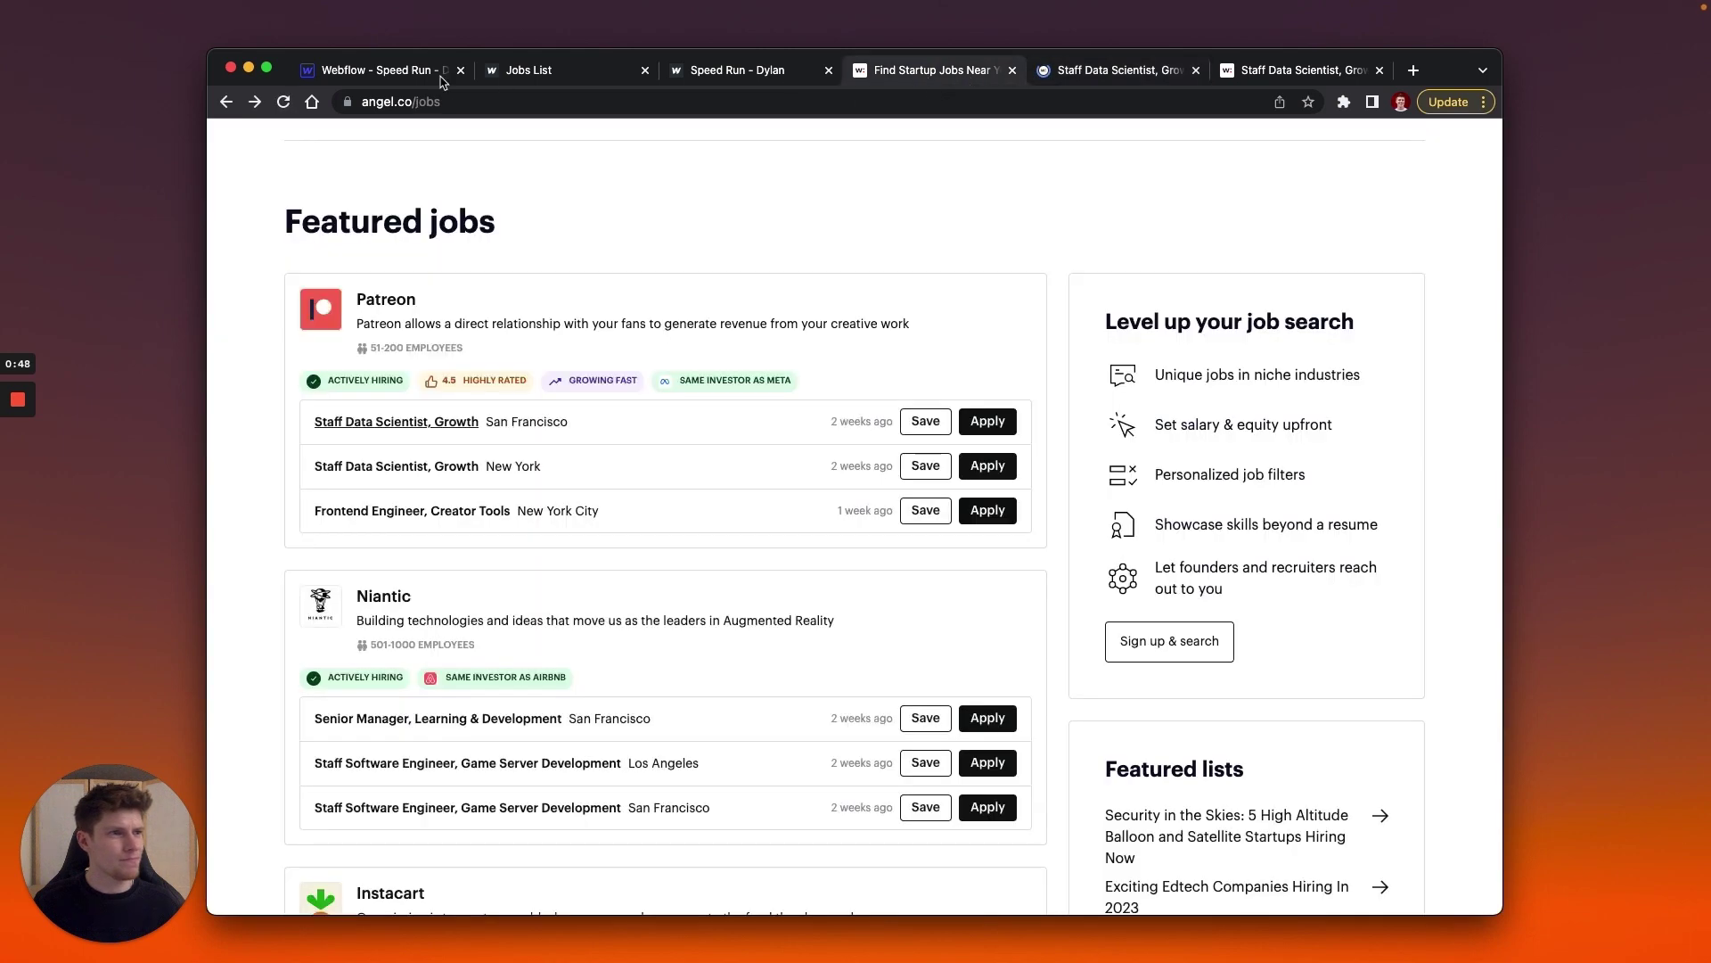
# Switch to the Webflow project showing the FoundWell home page and dismiss its publish options.
pyautogui.click(369, 79)
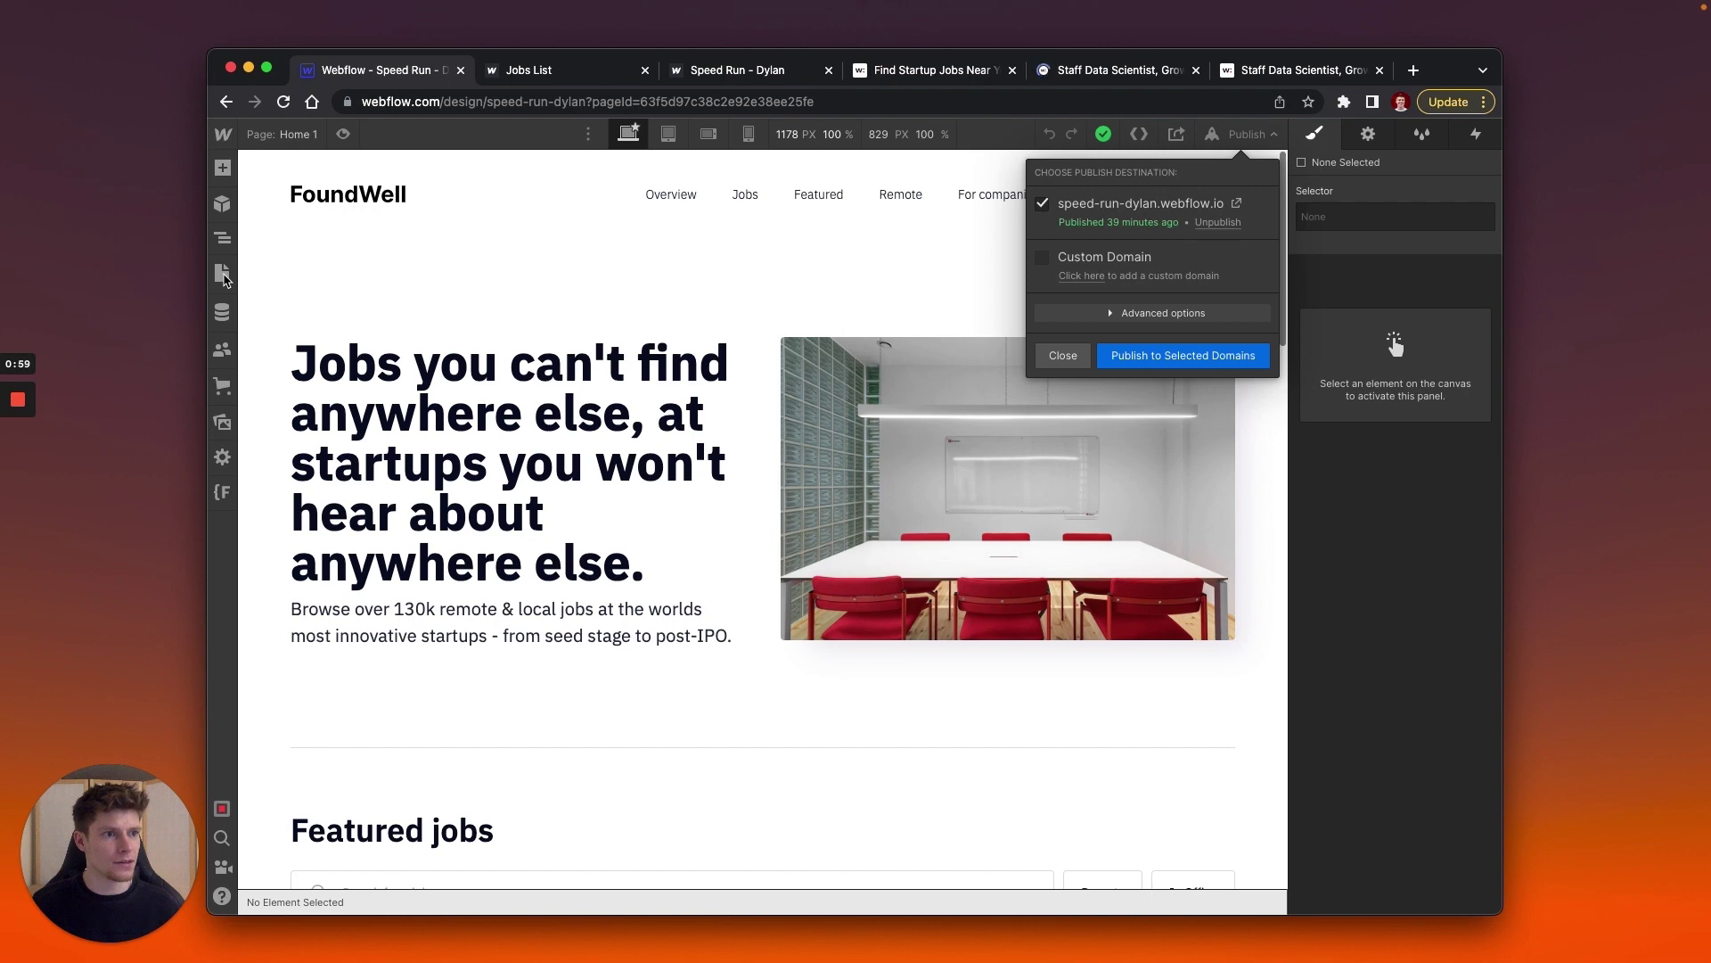
pyautogui.click(274, 271)
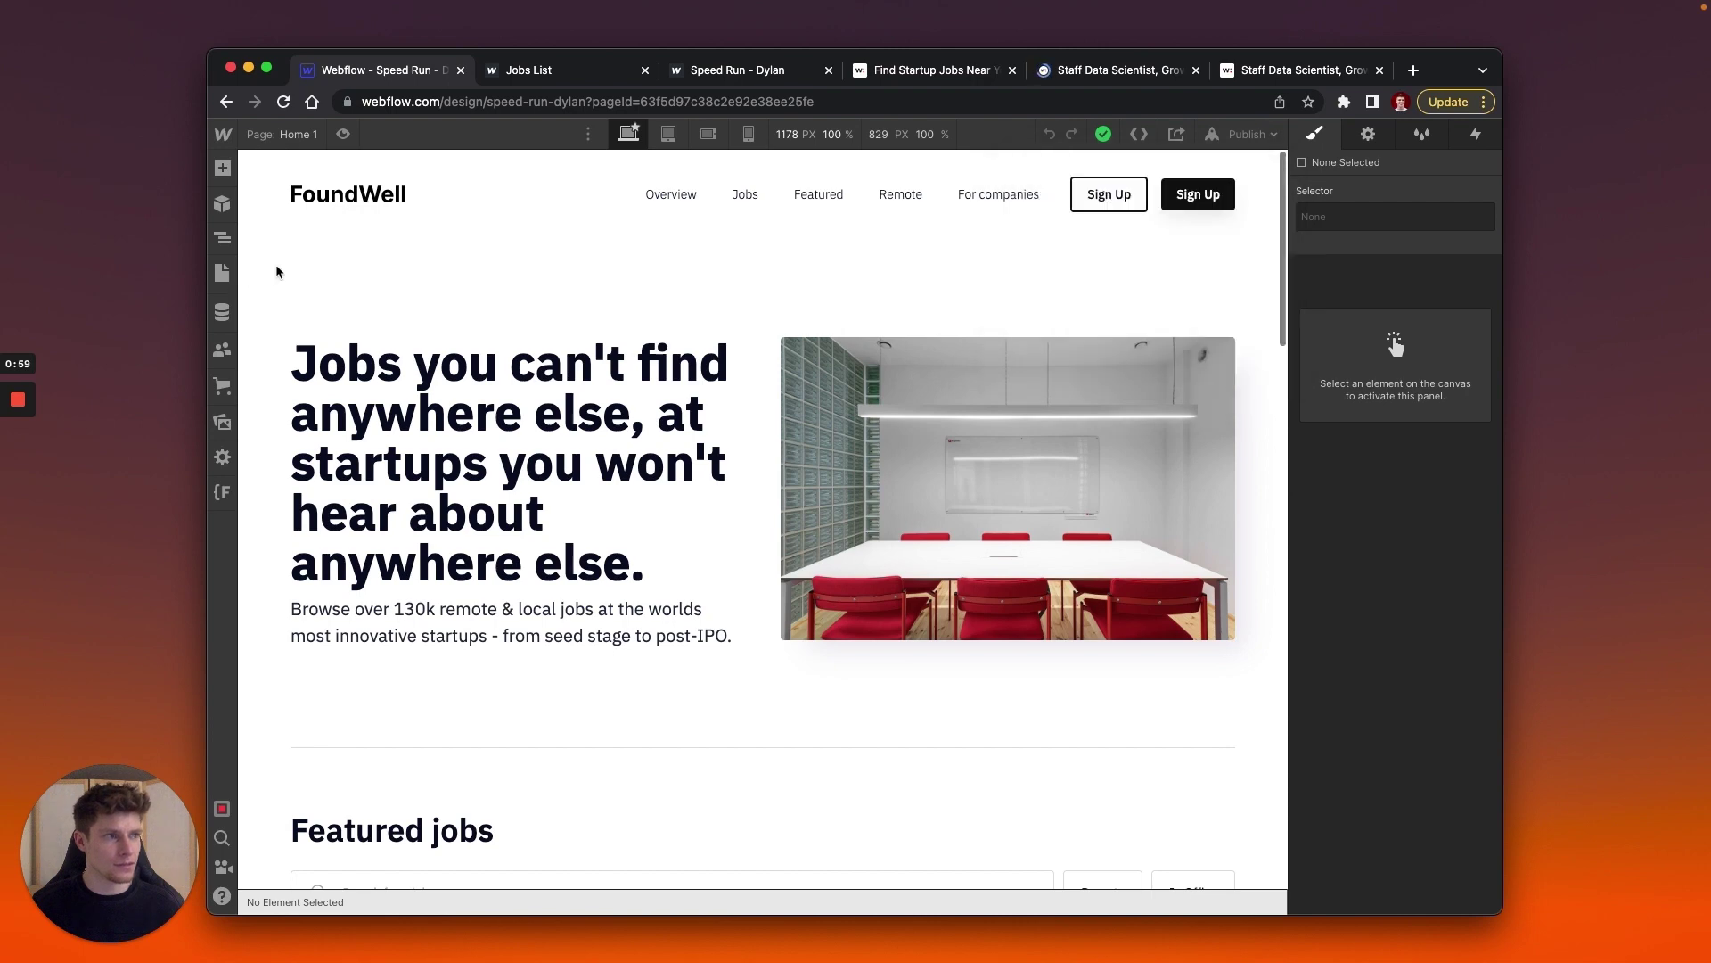
# Open the project's Control Panel page, then view the published FoundWell home page and the original Wellfound page in the browser.
pyautogui.click(223, 274)
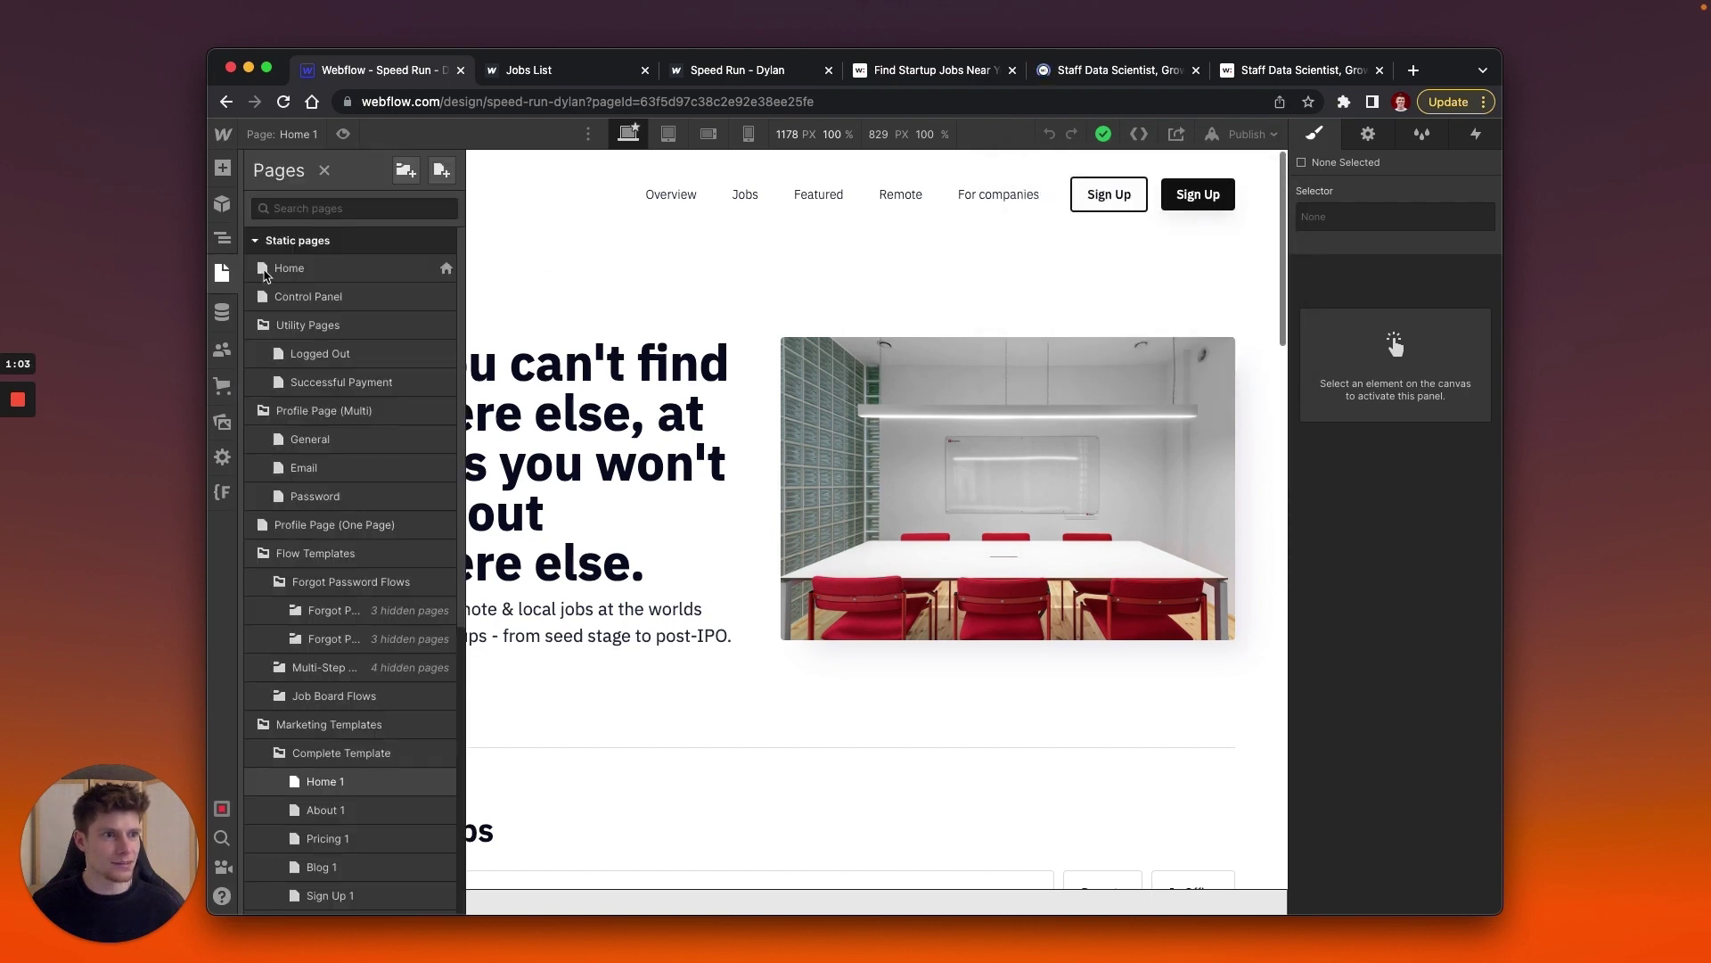
pyautogui.click(347, 299)
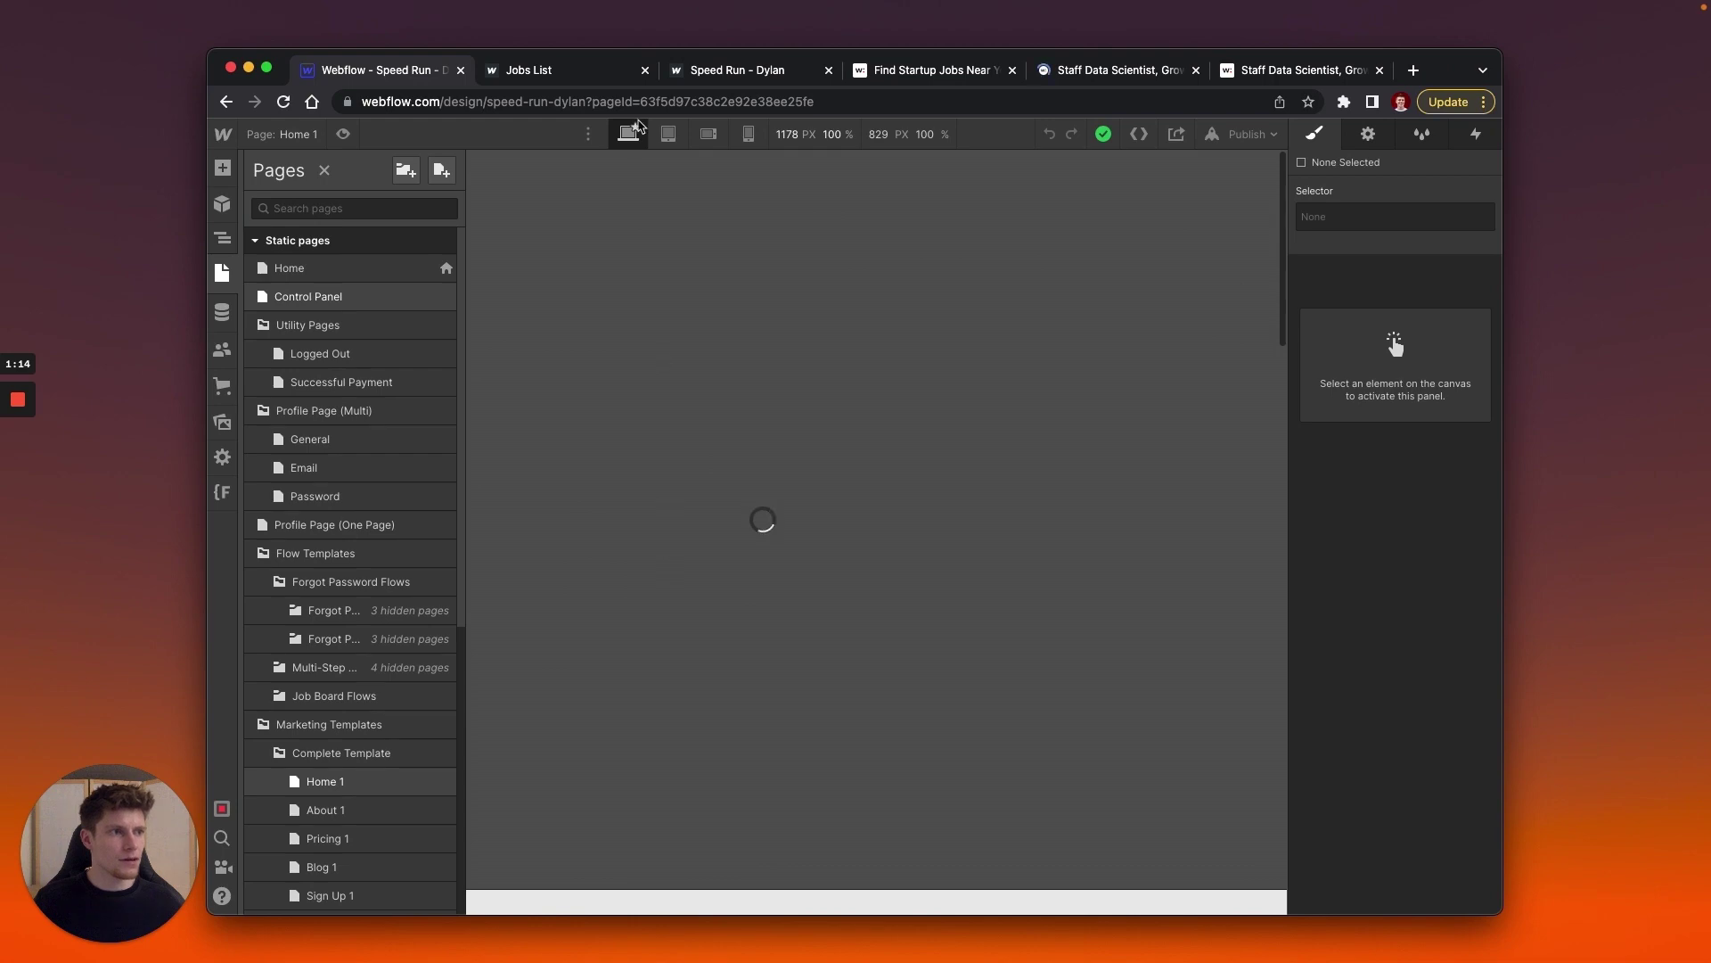
pyautogui.click(552, 82)
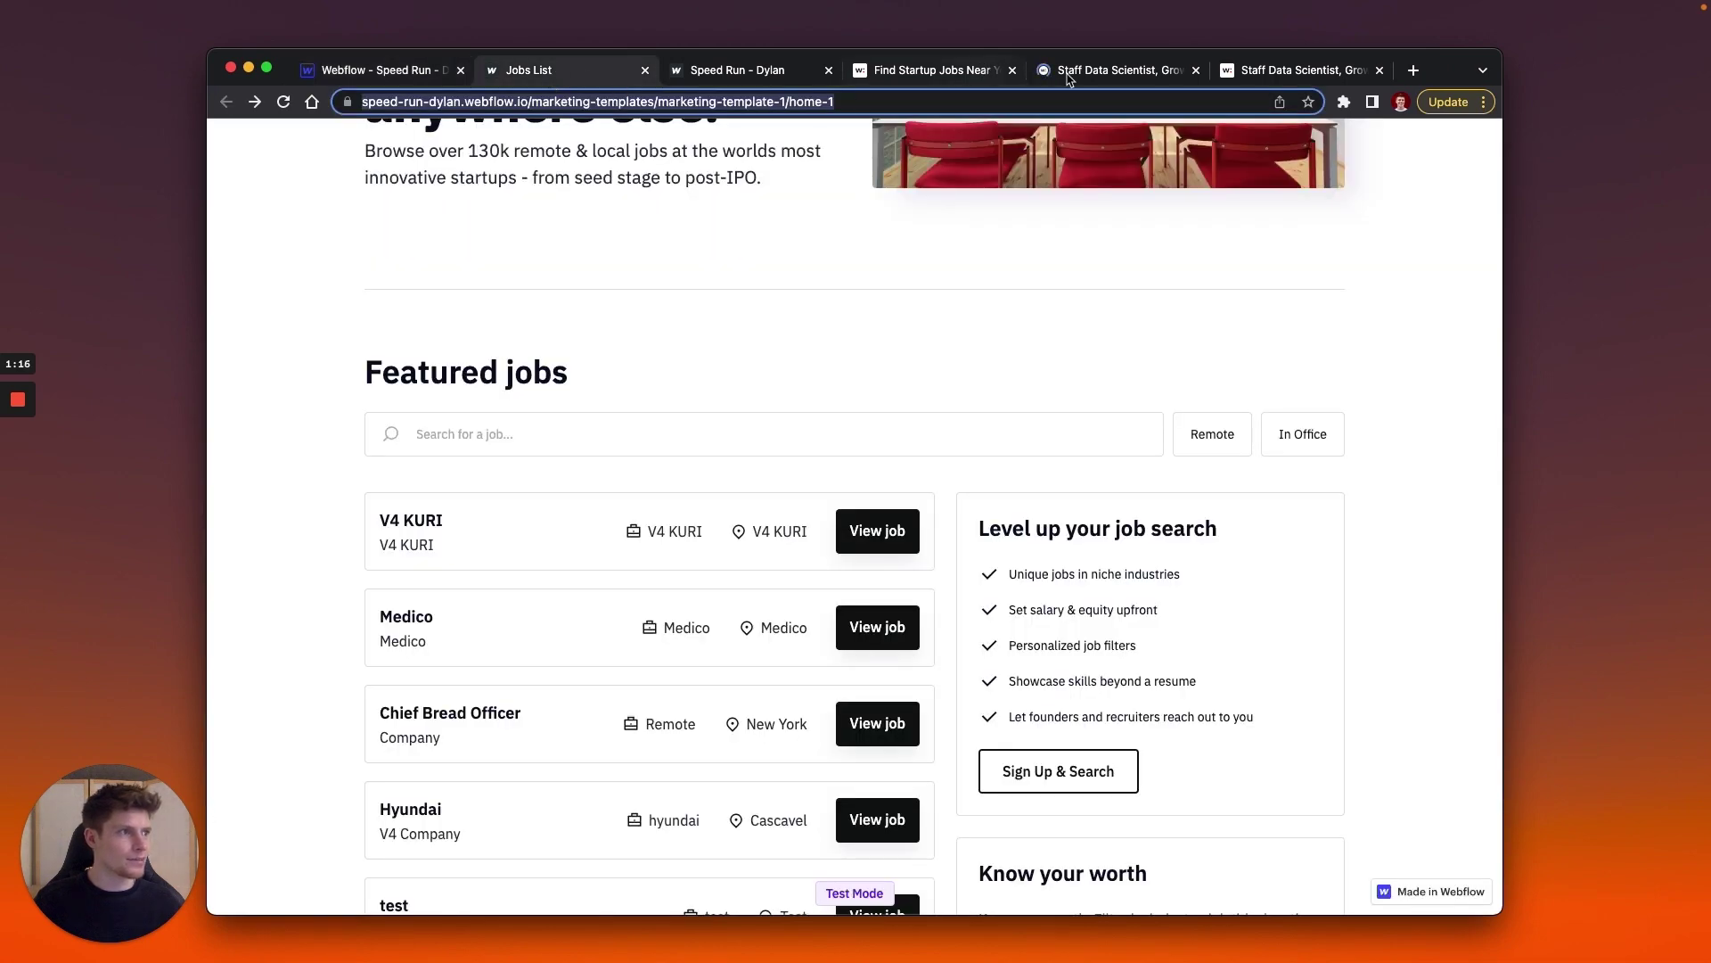
pyautogui.click(946, 80)
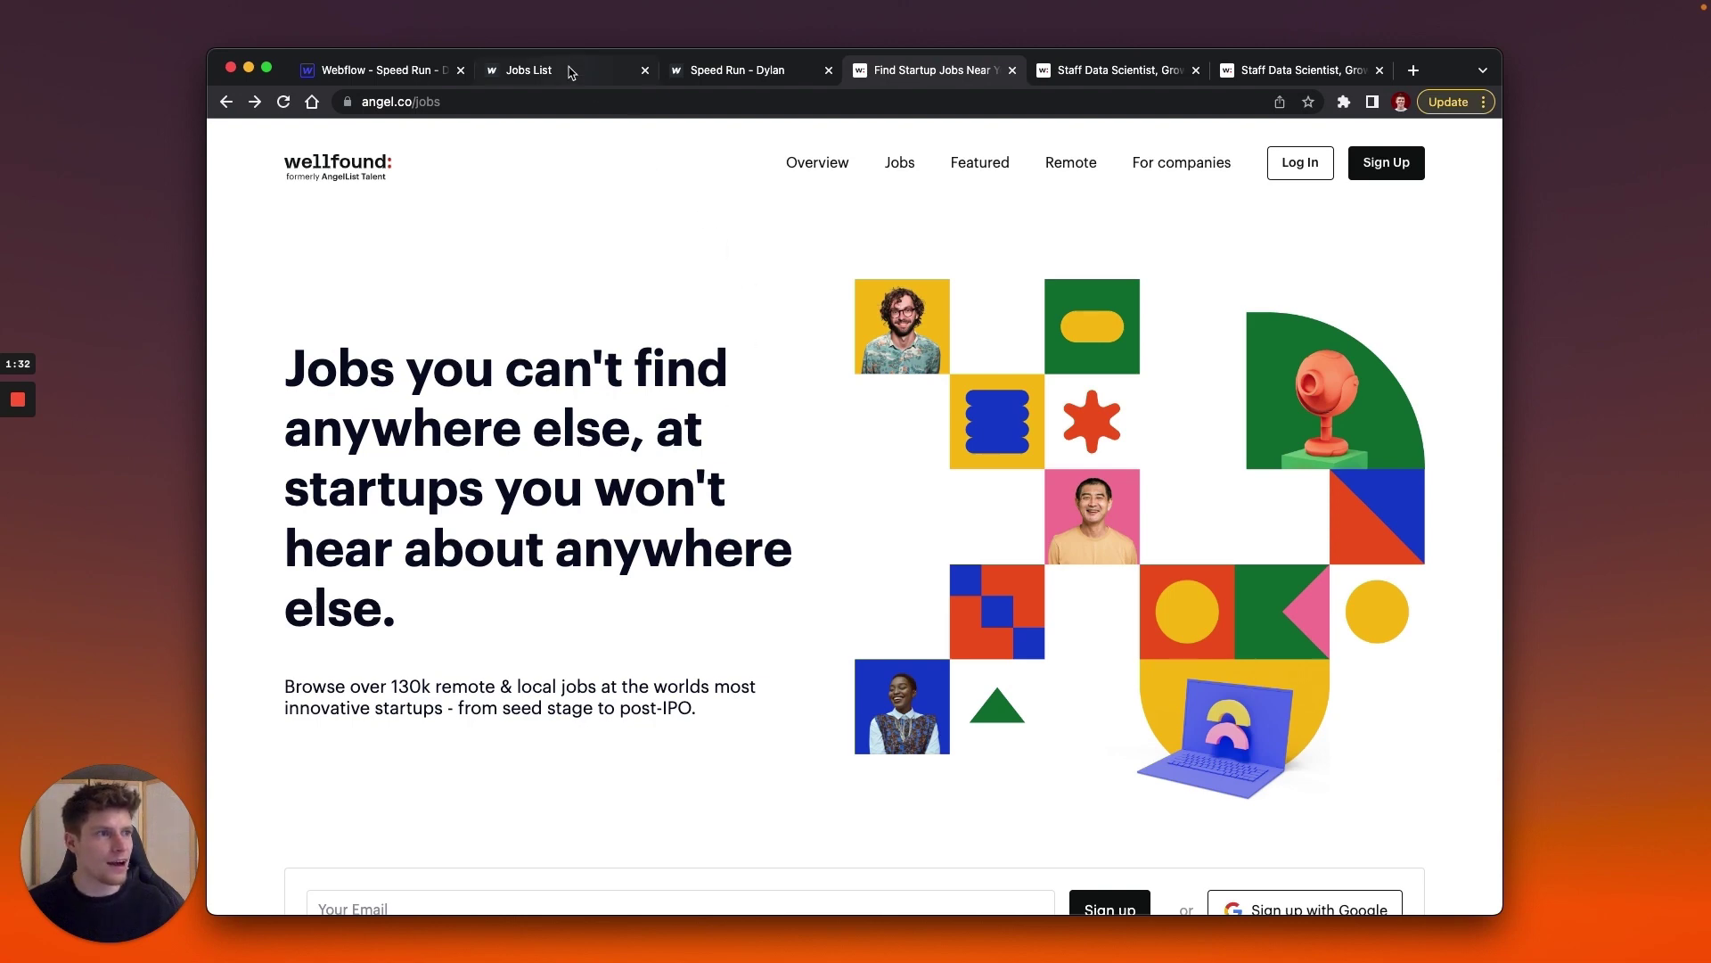
# Return to the Webflow project and review the Control Panel's tutorial videos and Color Scheme swatches.
pyautogui.click(378, 76)
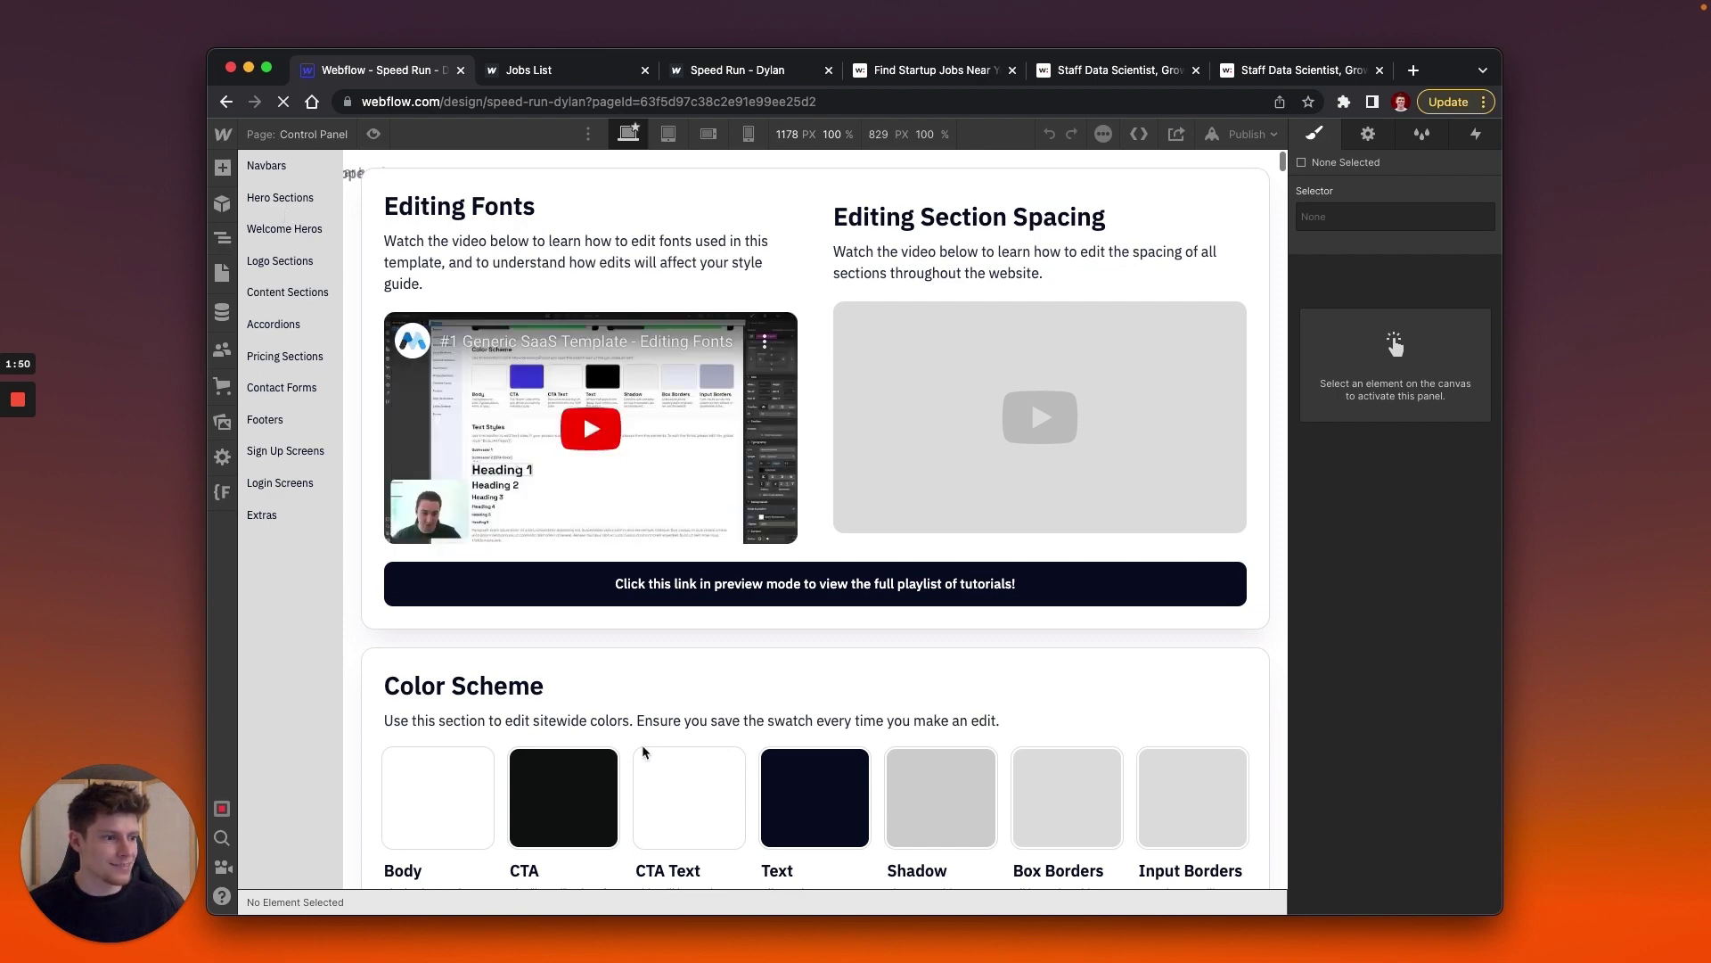
pyautogui.scroll(-5, 670, 726)
pyautogui.scroll(5, 727, 671)
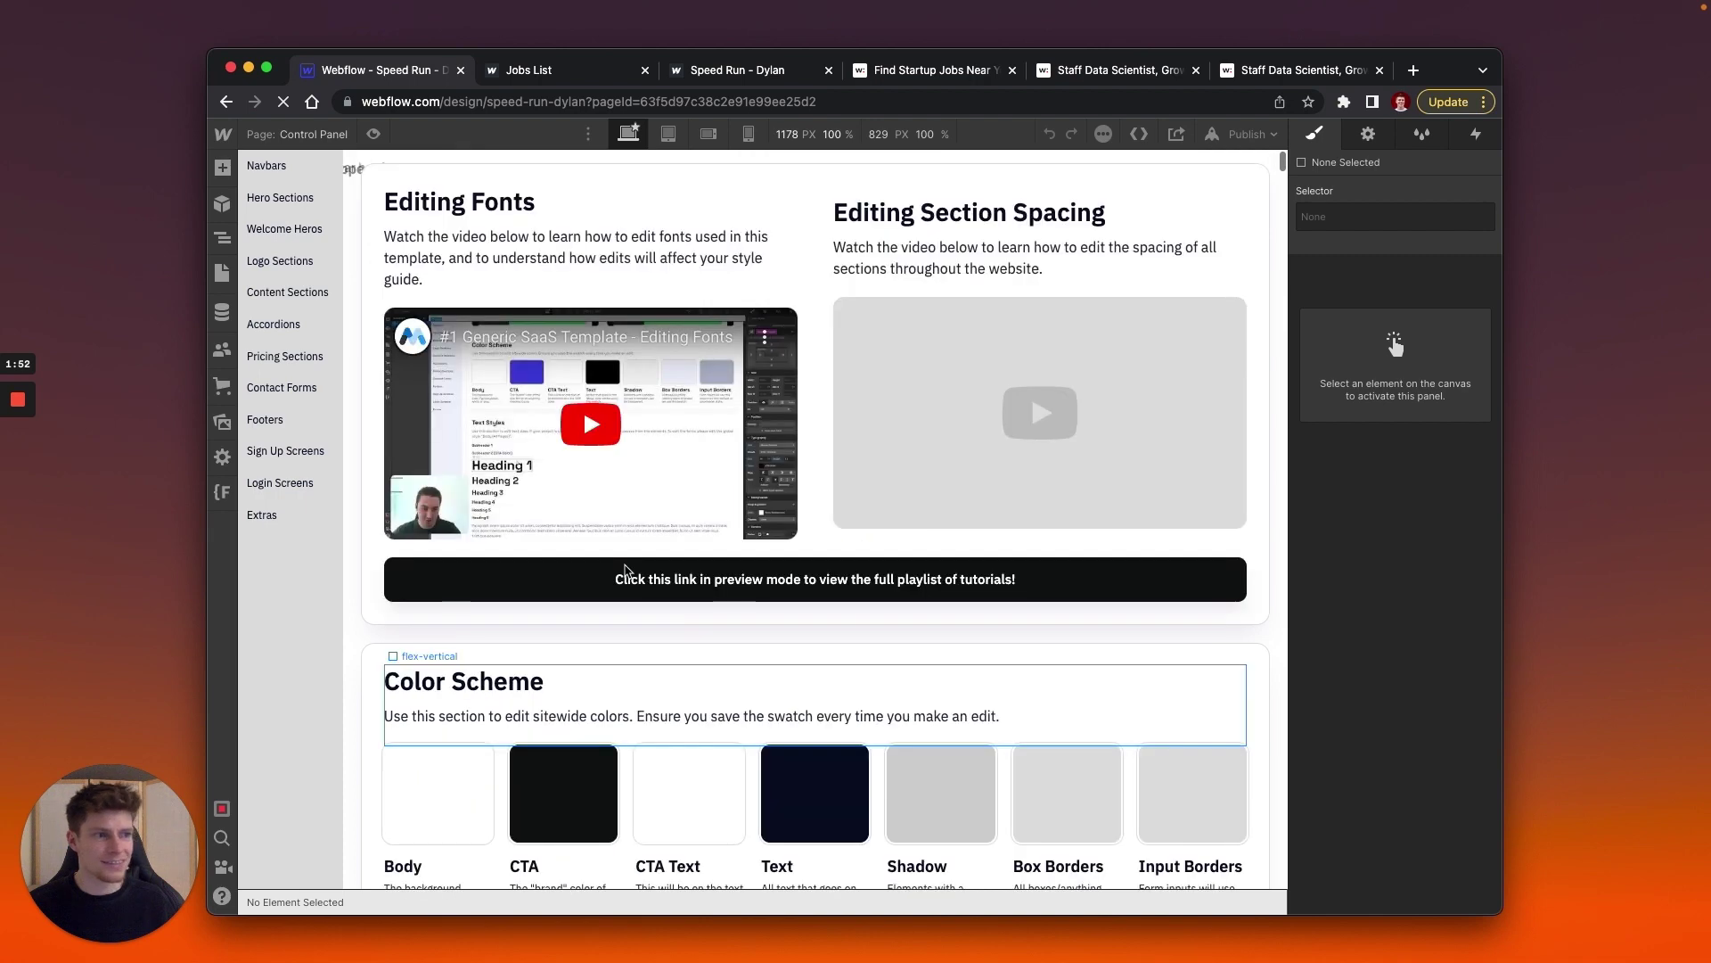
pyautogui.scroll(-4, 626, 570)
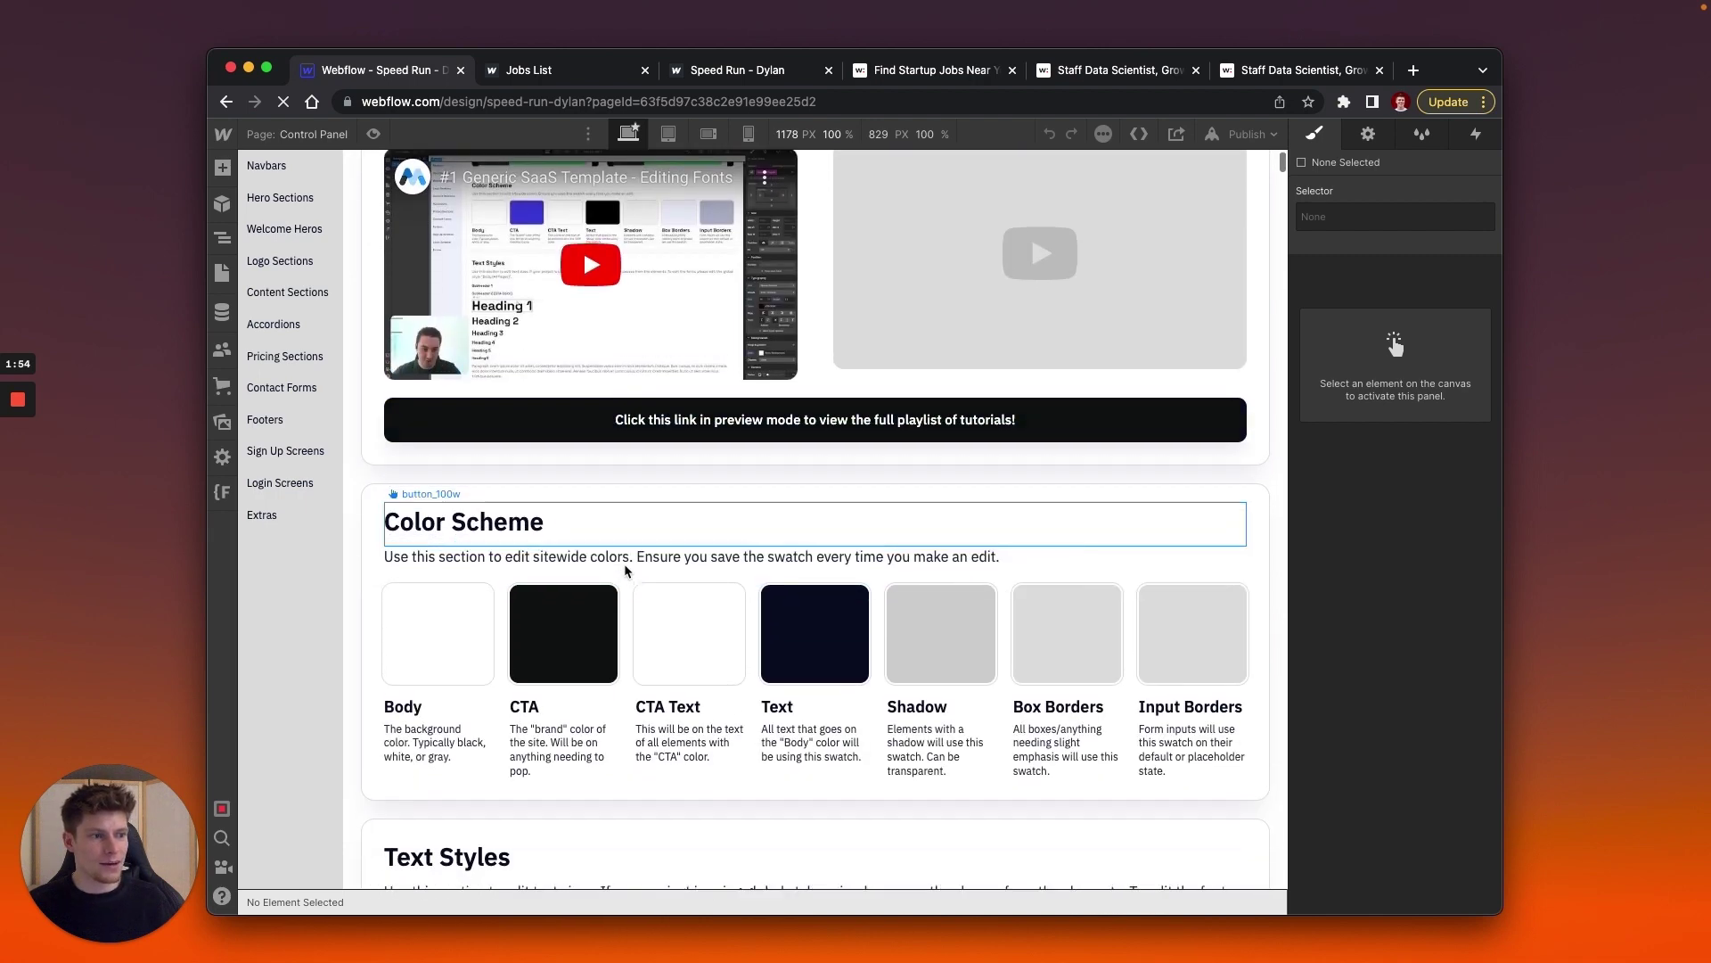
pyautogui.scroll(2, 695, 613)
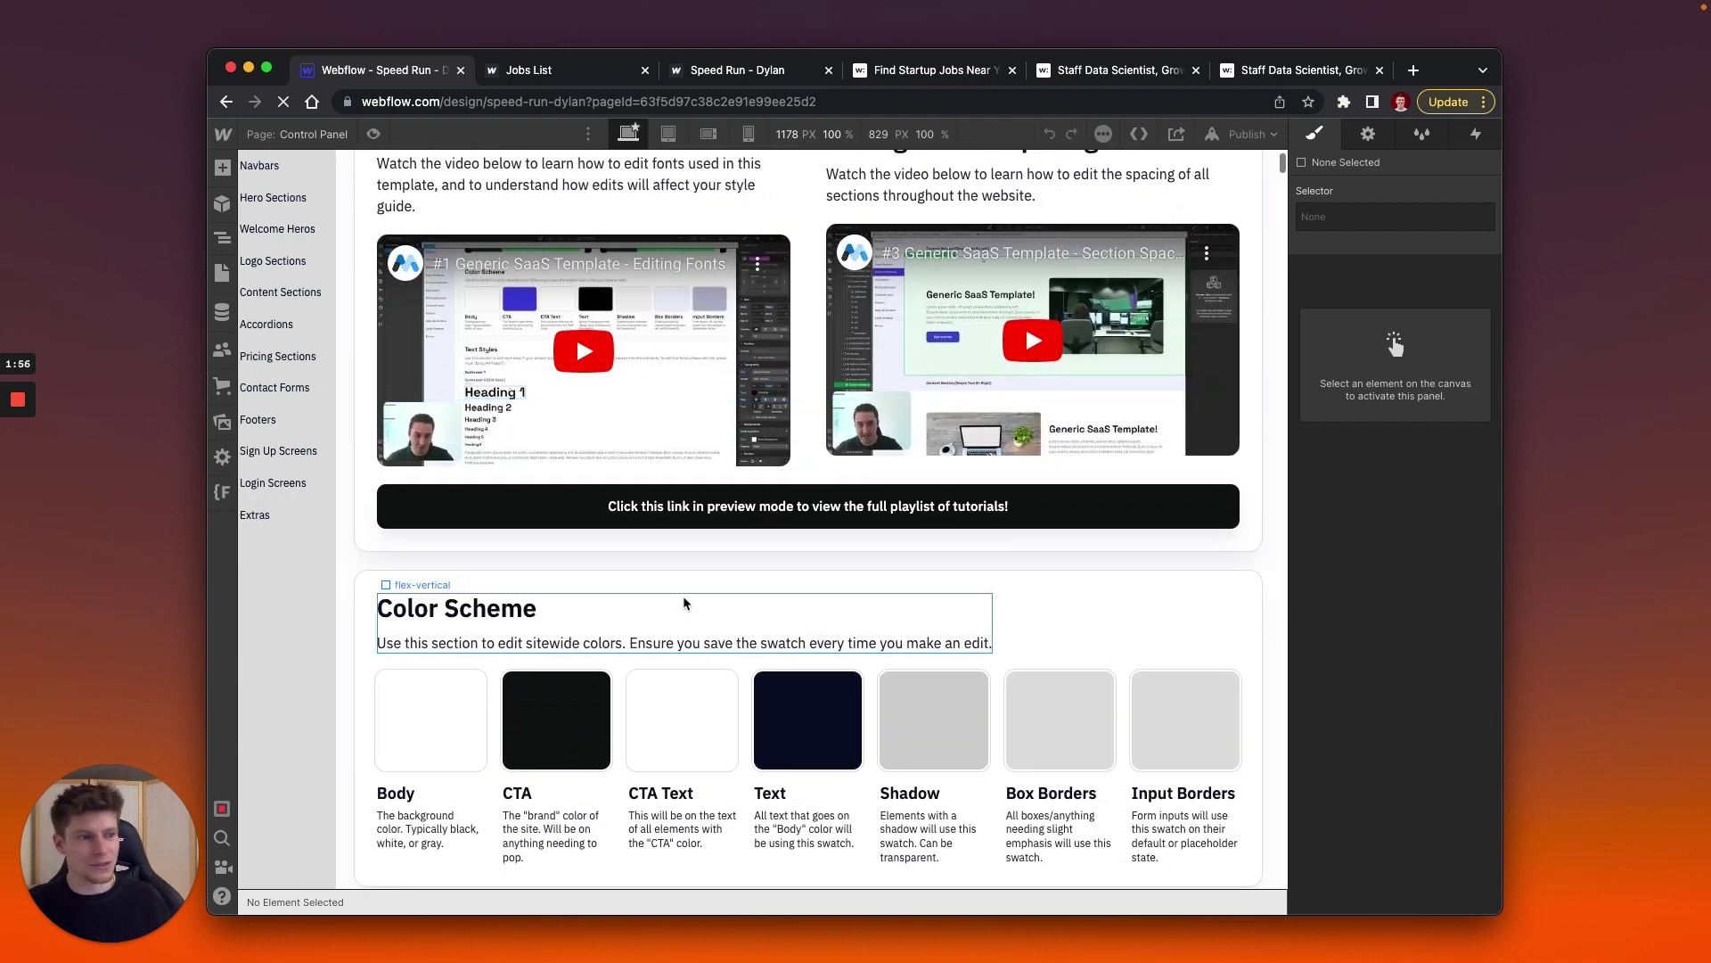
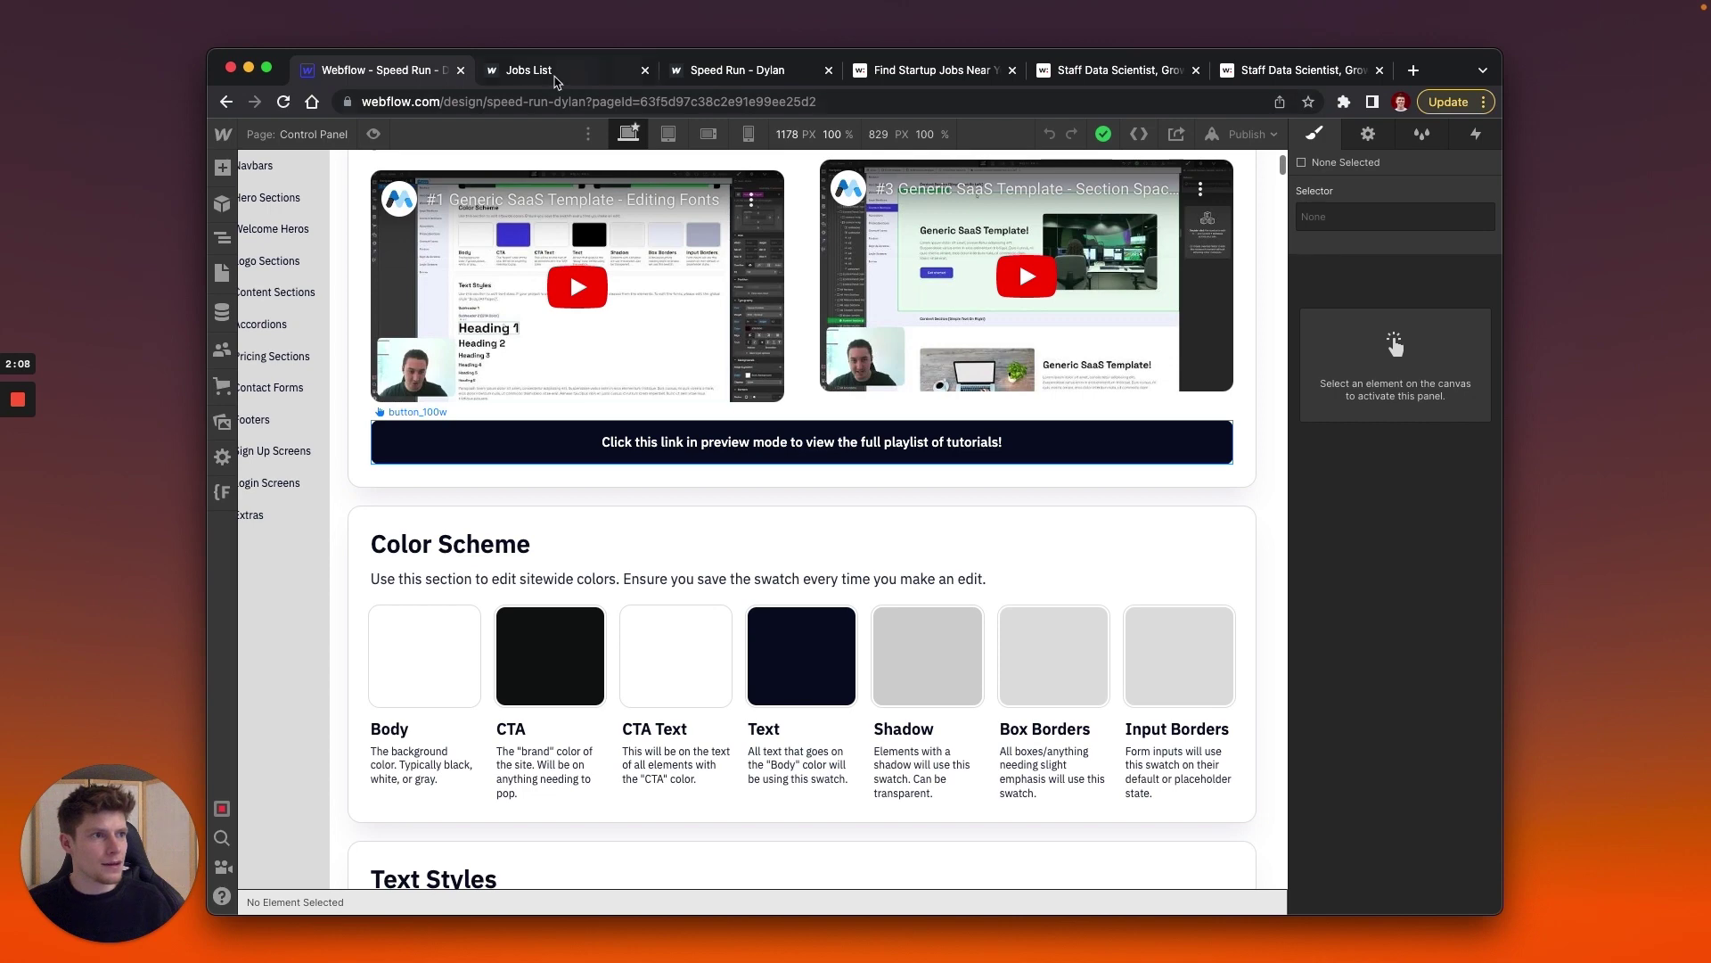
# Review the published FoundWell home page from its navbar and hero section to the Featured jobs list.
pyautogui.click(558, 69)
pyautogui.scroll(5, 622, 398)
pyautogui.scroll(-1, 622, 398)
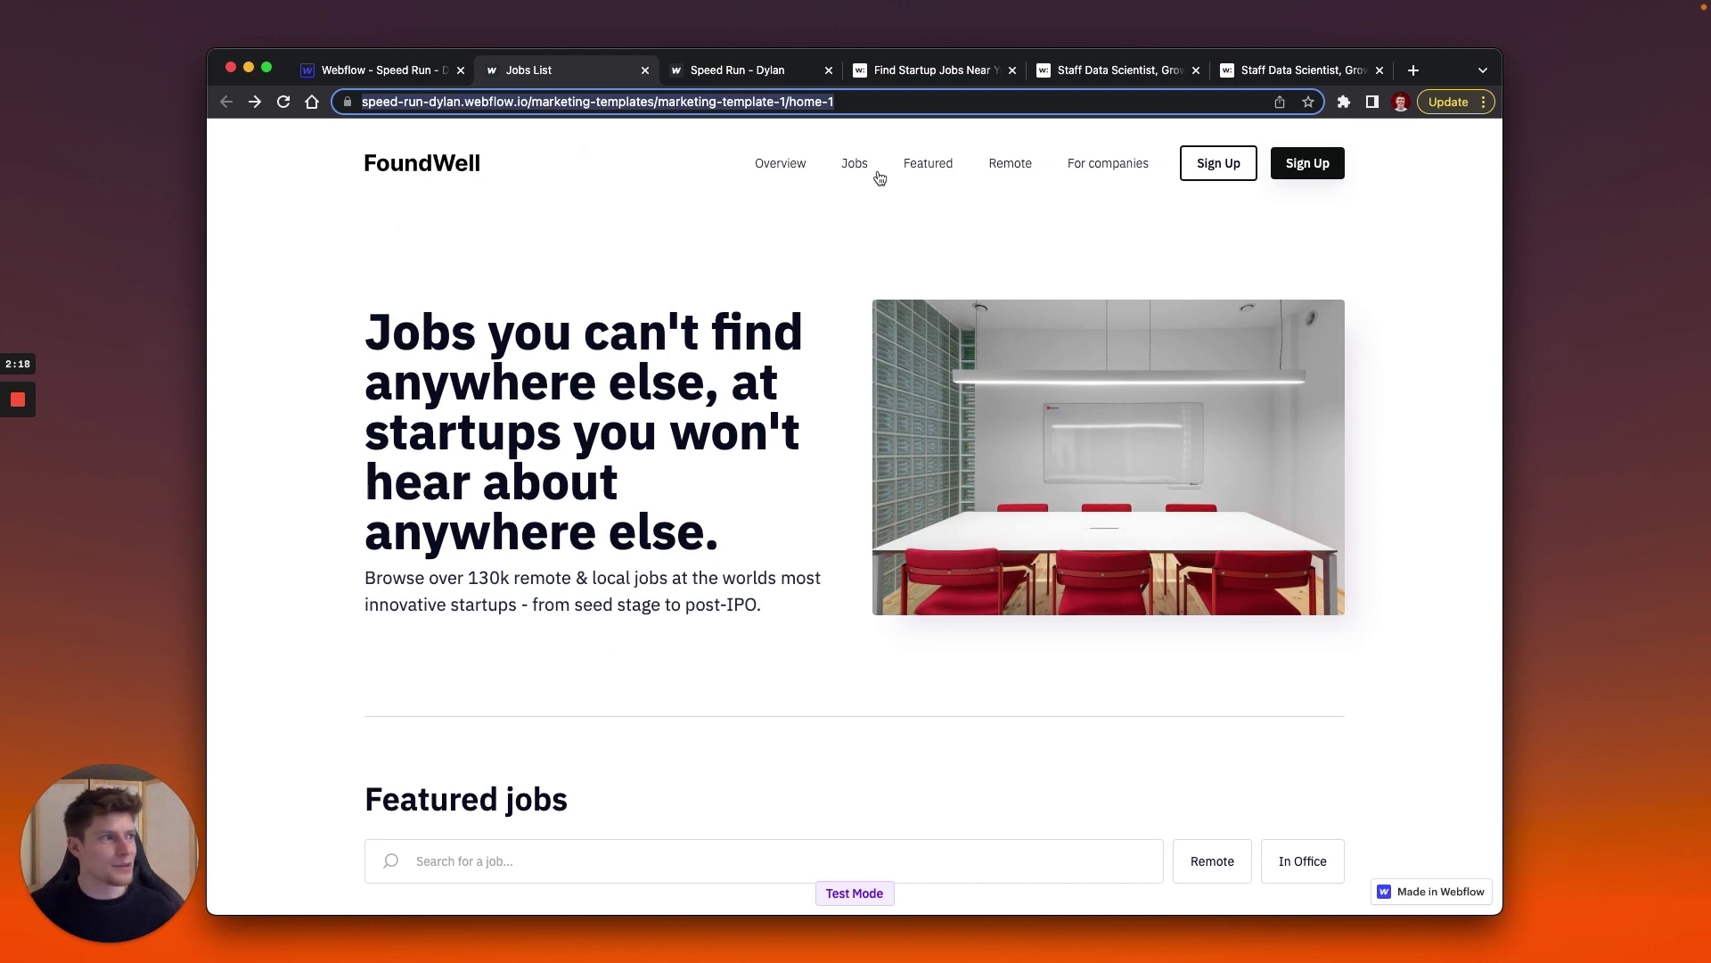
pyautogui.click(727, 197)
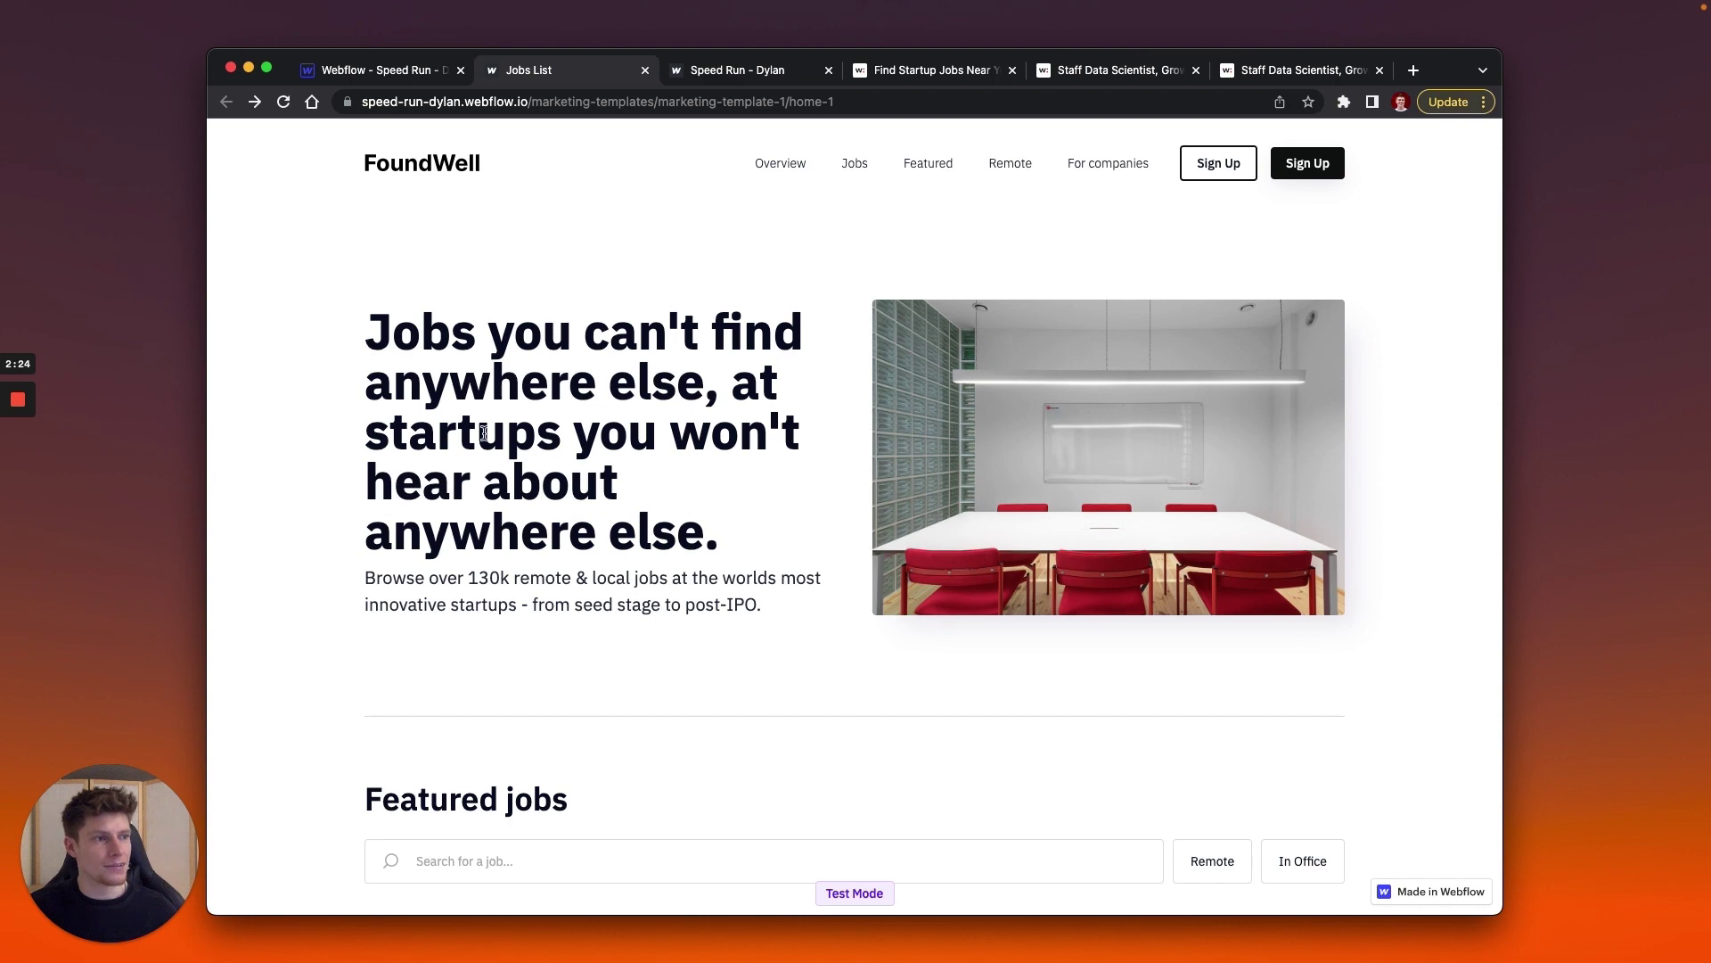
pyautogui.scroll(-3, 499, 598)
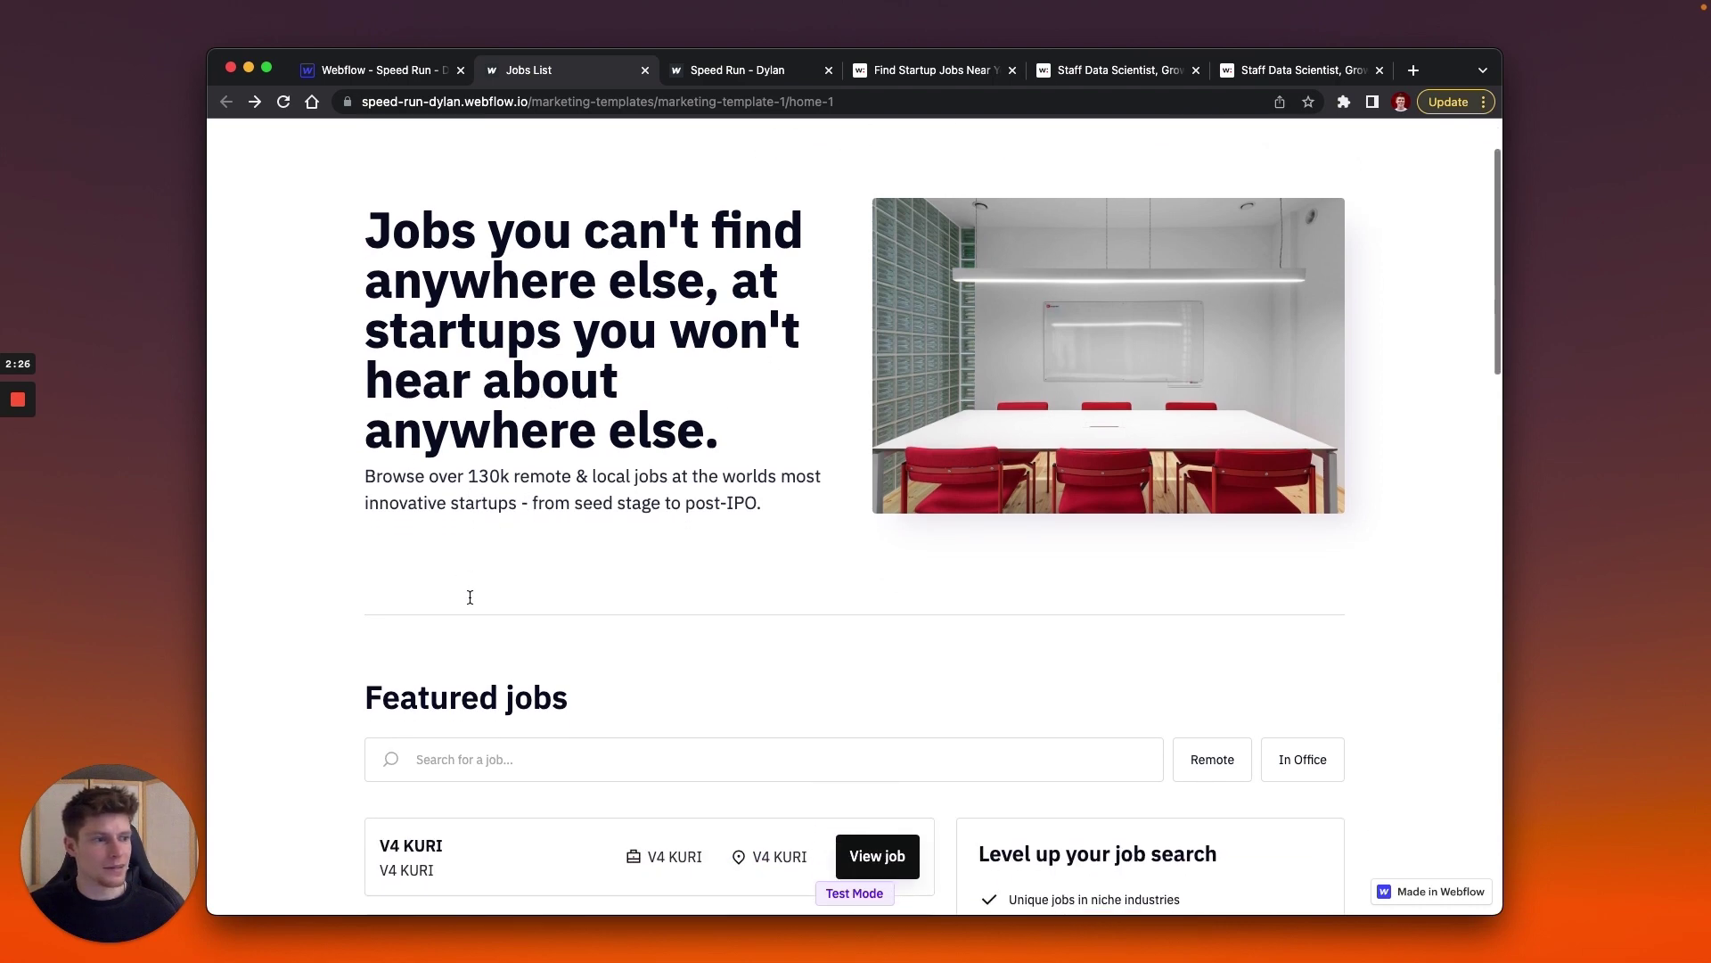
pyautogui.scroll(-3, 752, 542)
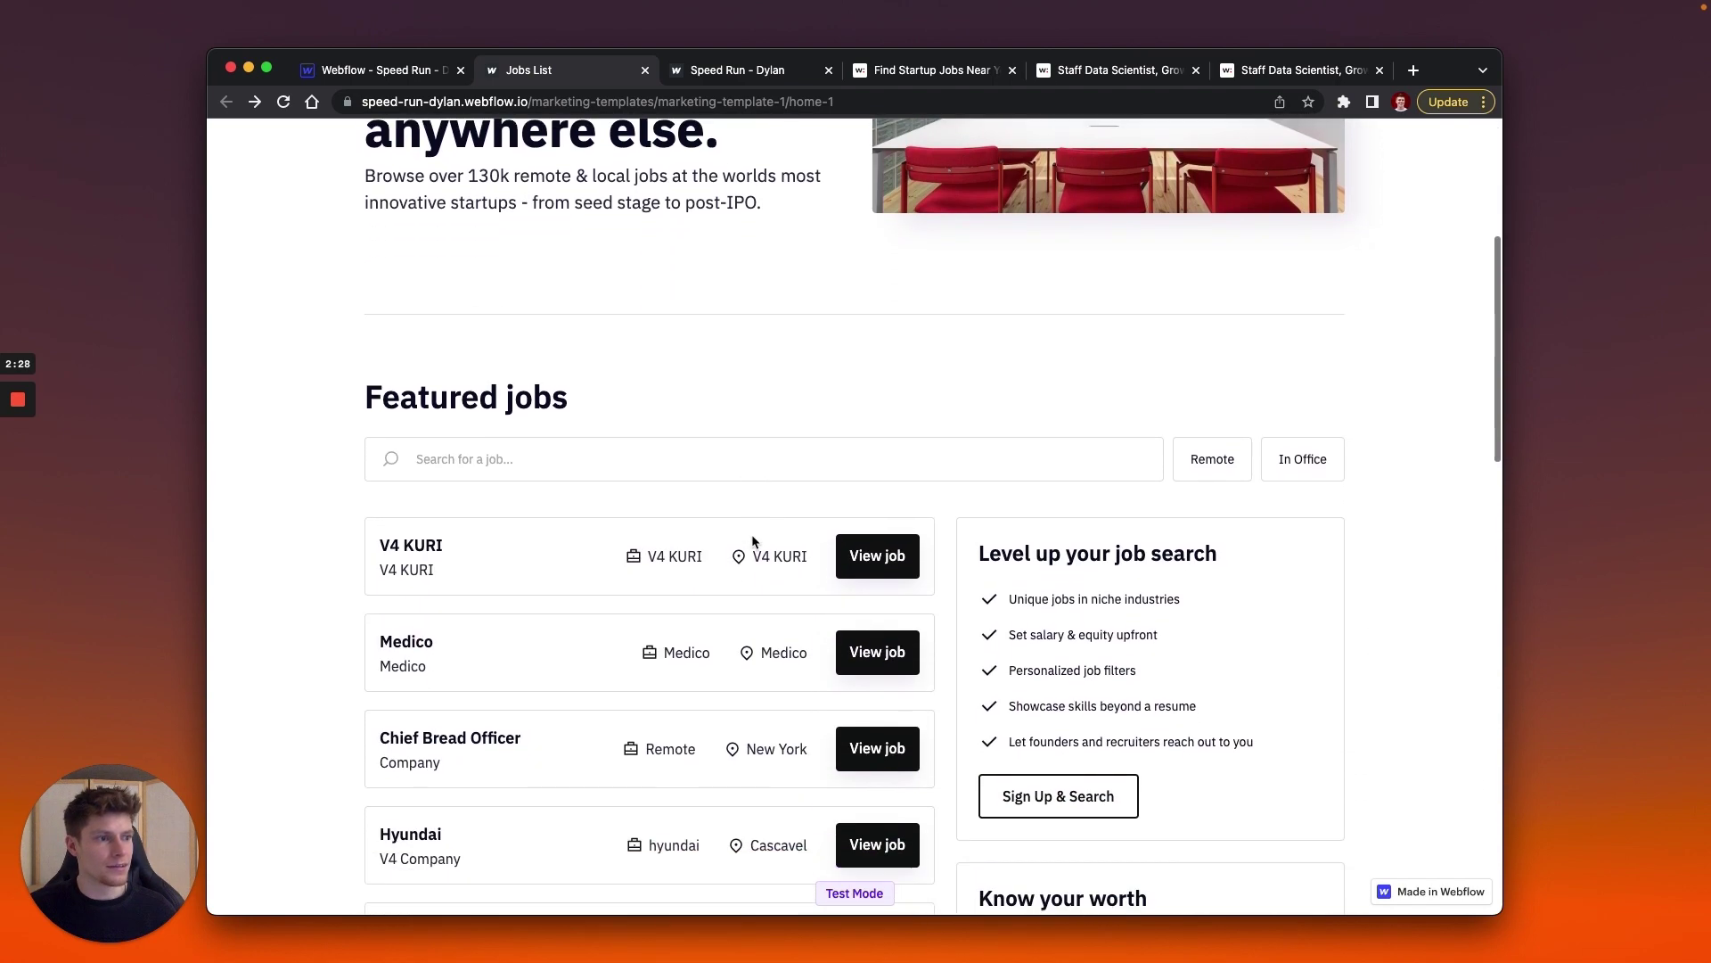
pyautogui.scroll(-1, 482, 390)
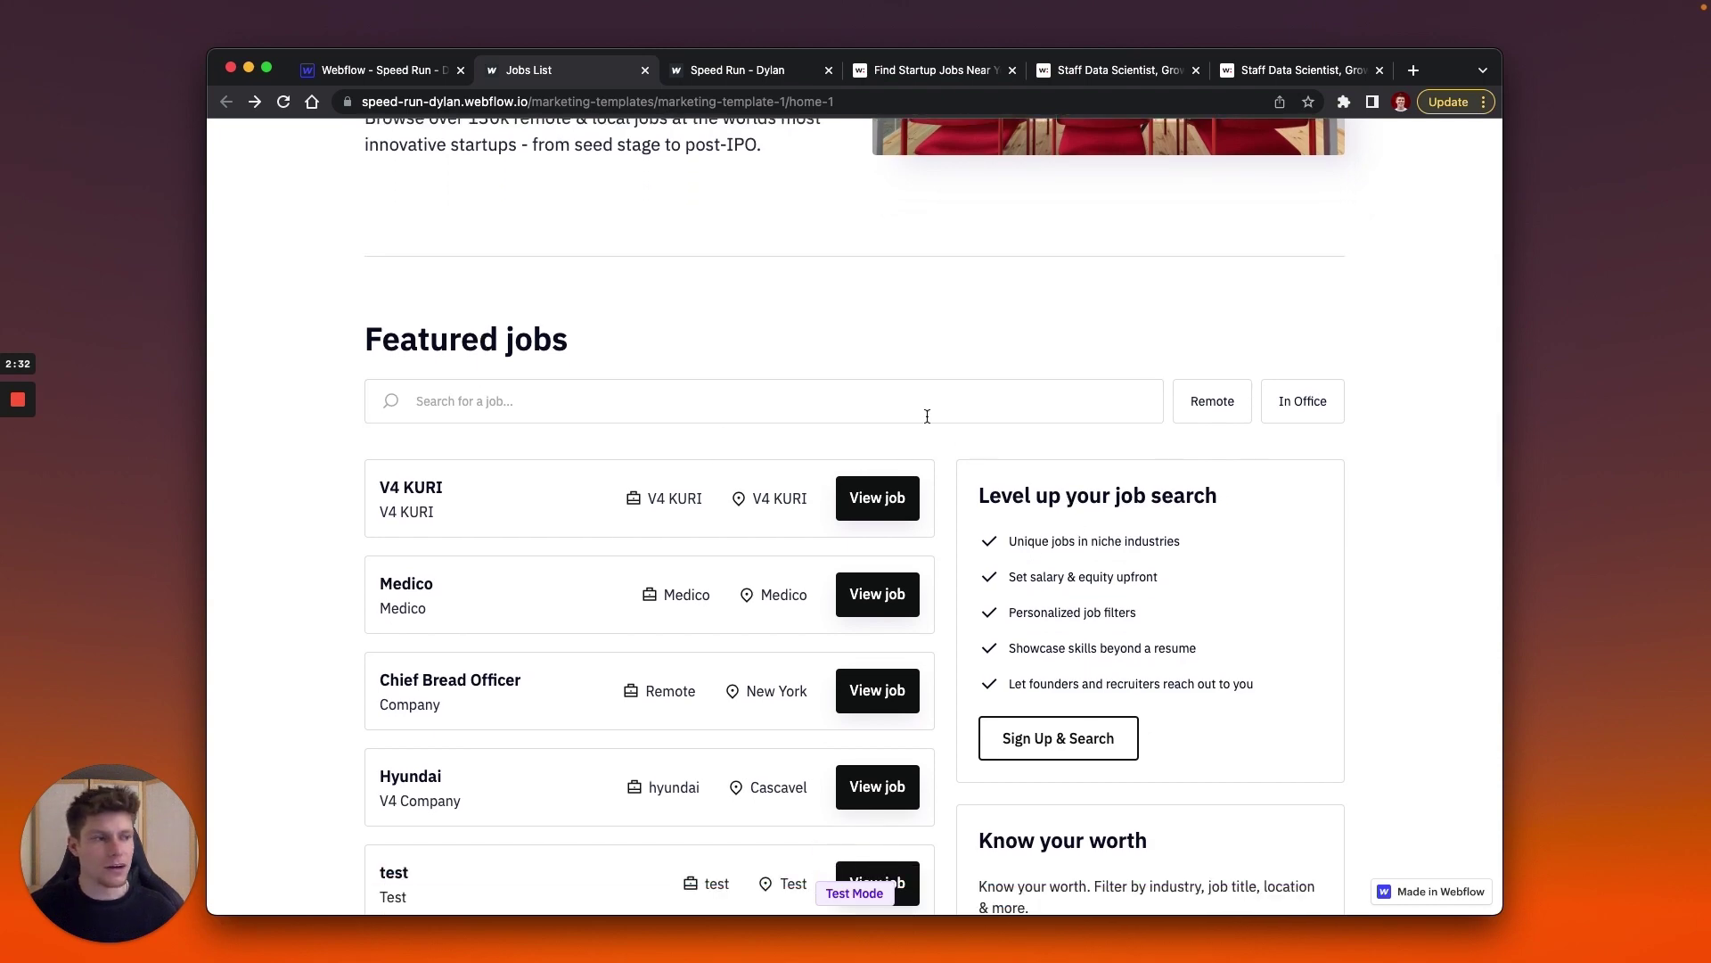
# Go back to the Webflow Control Panel page and examine its Text Styles, Button Styles, Spacers and Border Radius sections.
pyautogui.click(393, 76)
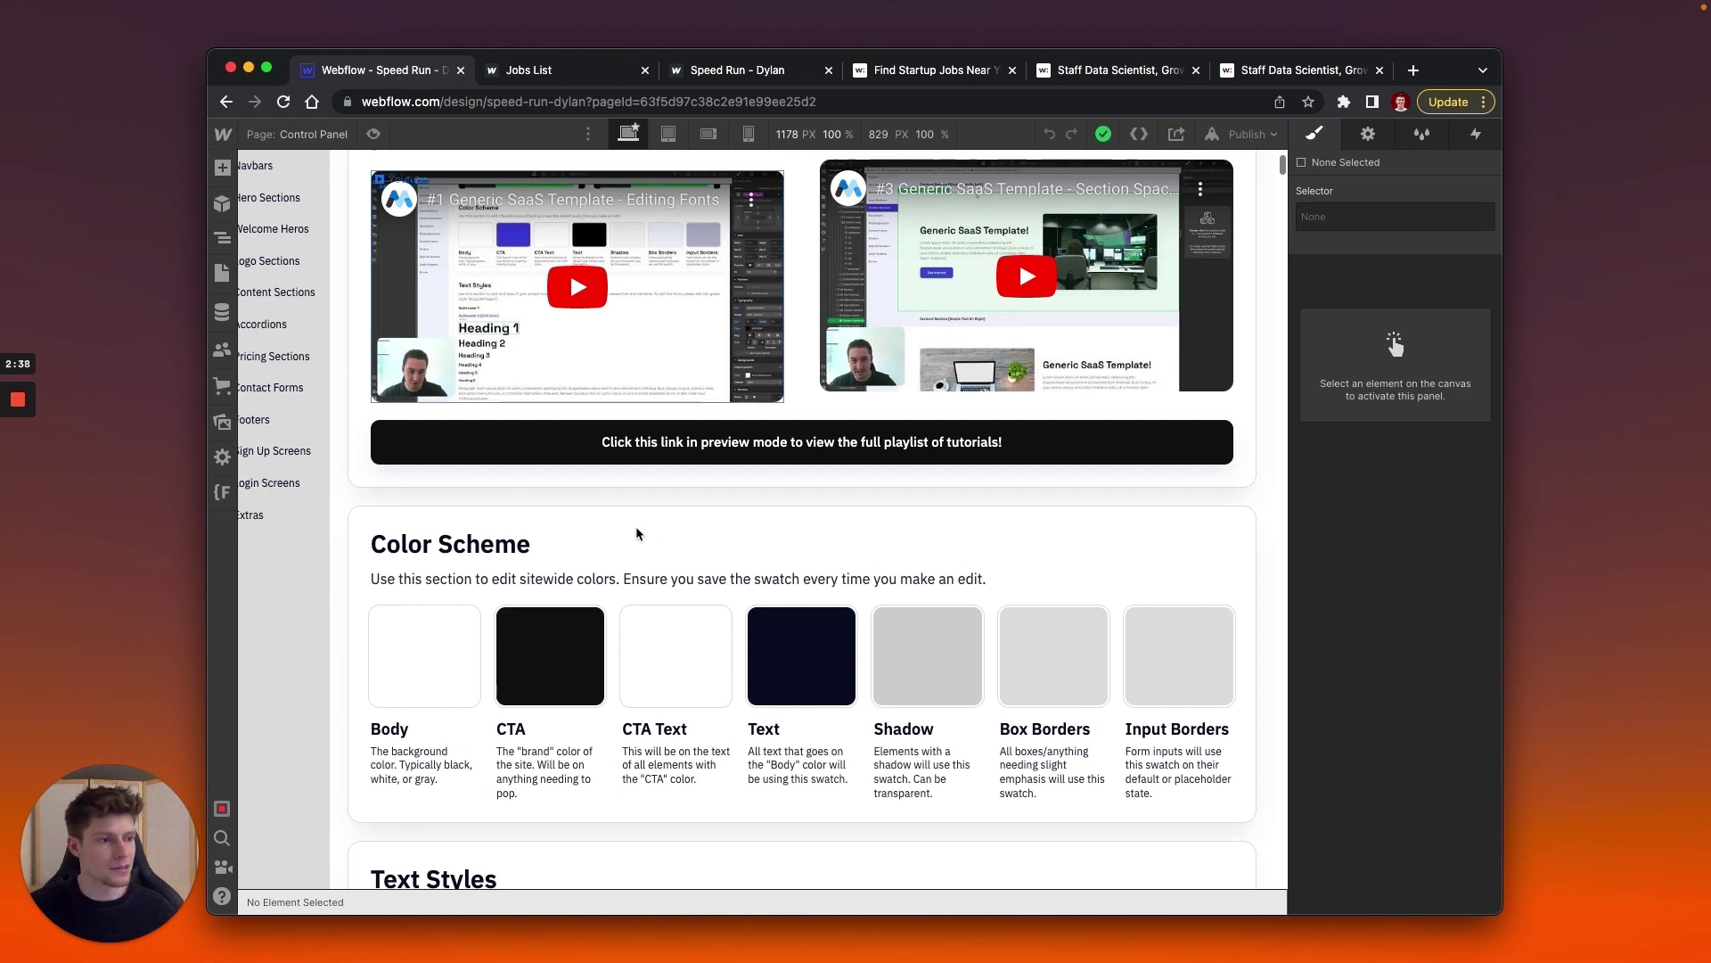
pyautogui.click(713, 546)
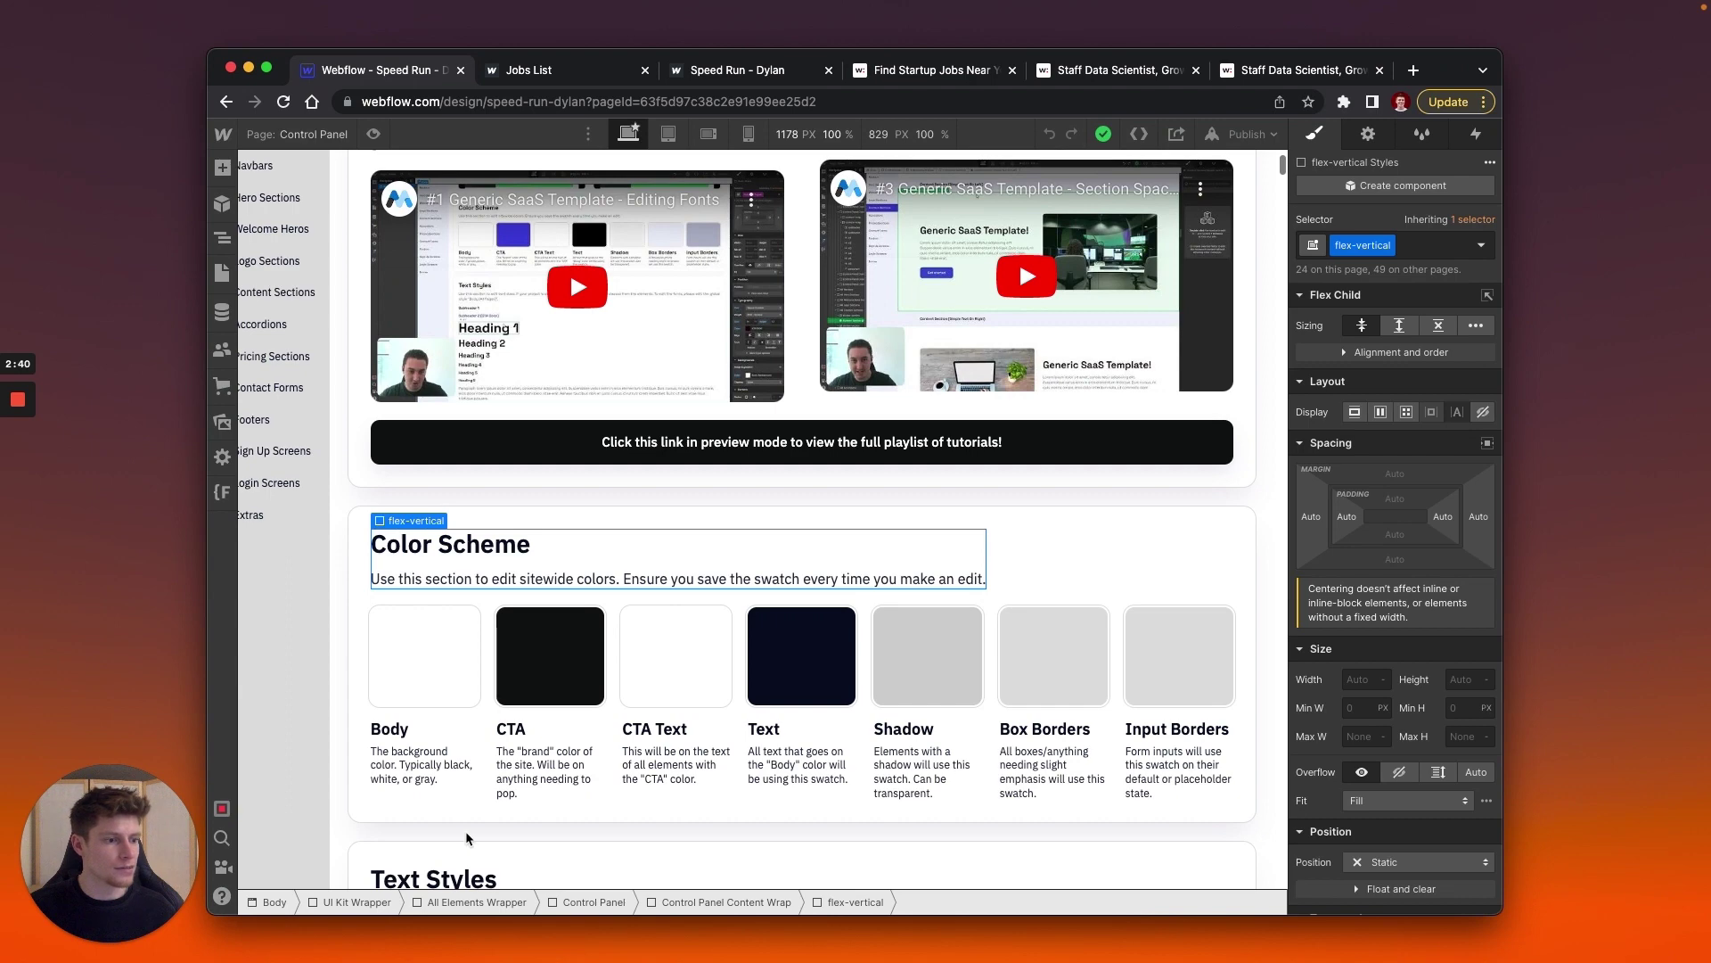
pyautogui.scroll(-1, 470, 834)
pyautogui.scroll(-10, 471, 834)
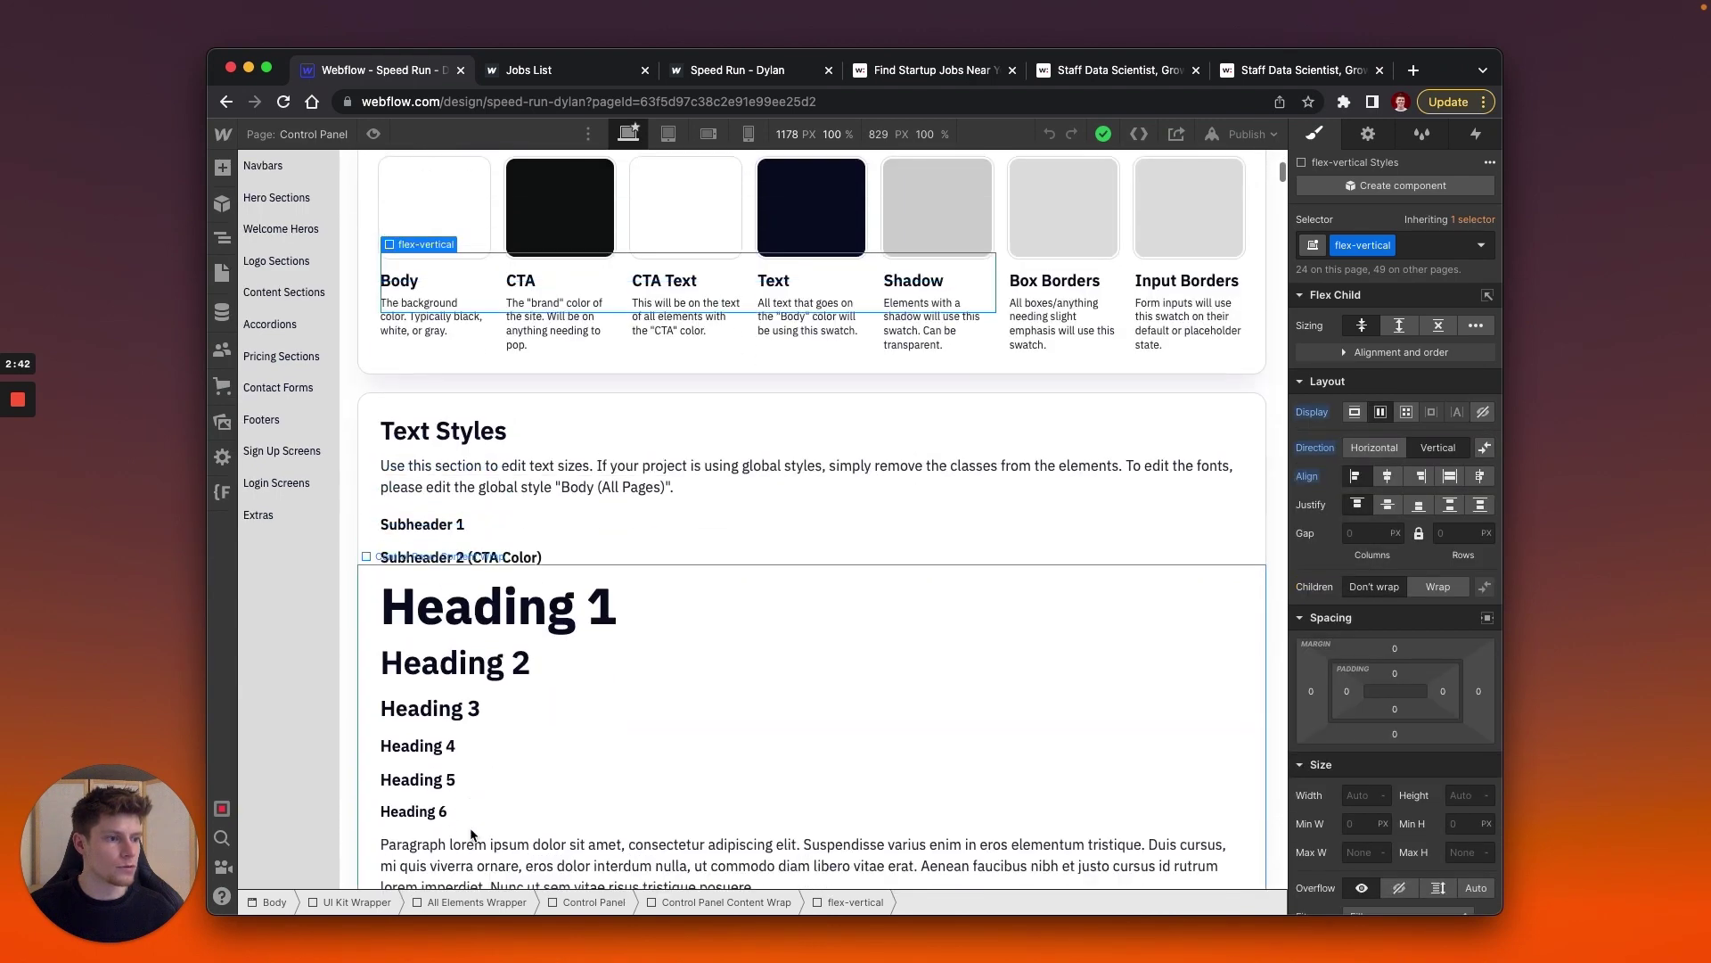
pyautogui.scroll(-2, 535, 738)
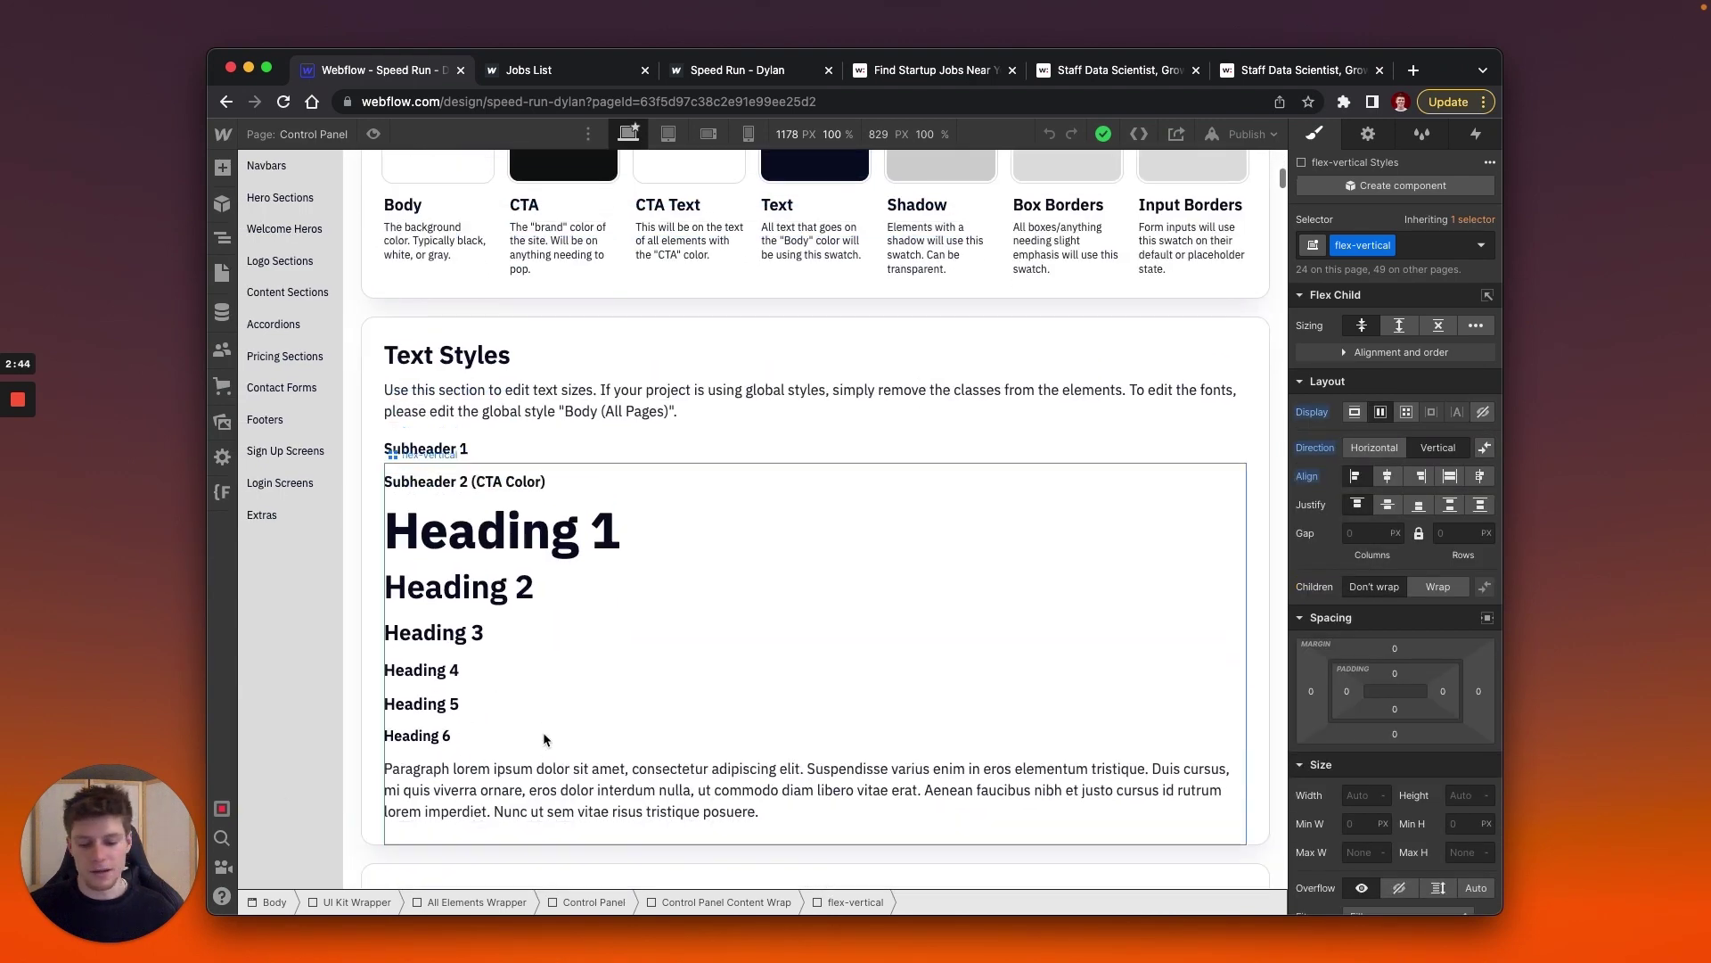
pyautogui.scroll(-6, 564, 732)
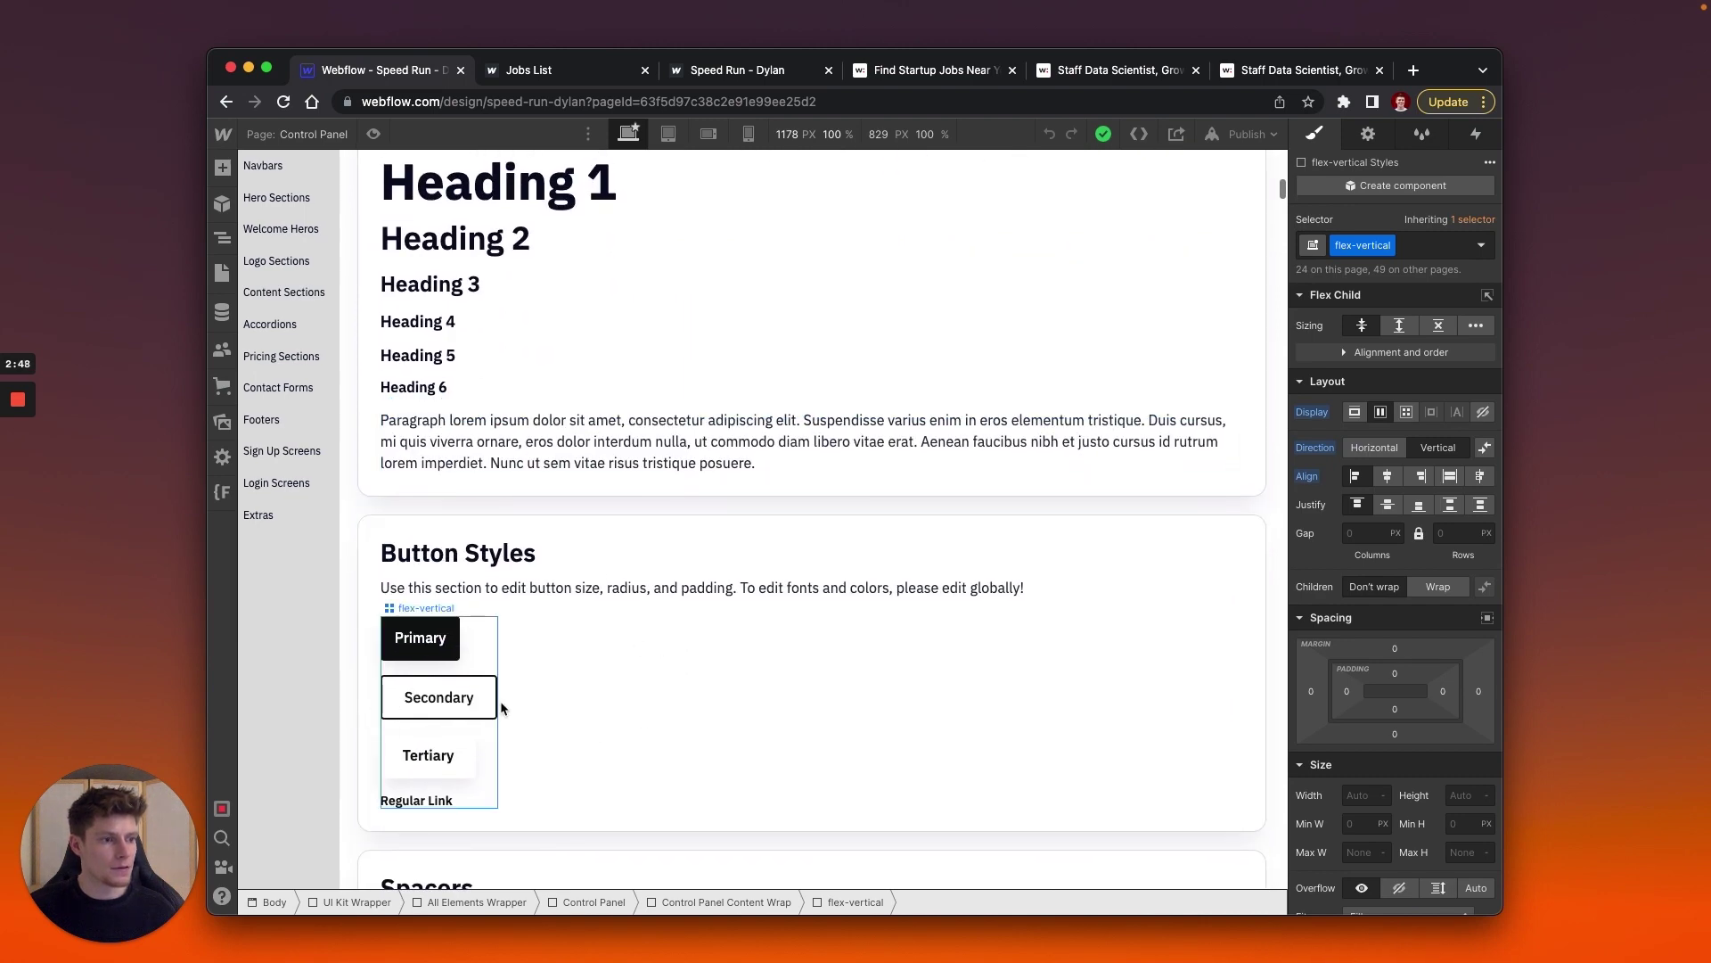
pyautogui.scroll(-4, 503, 693)
pyautogui.scroll(-13, 503, 700)
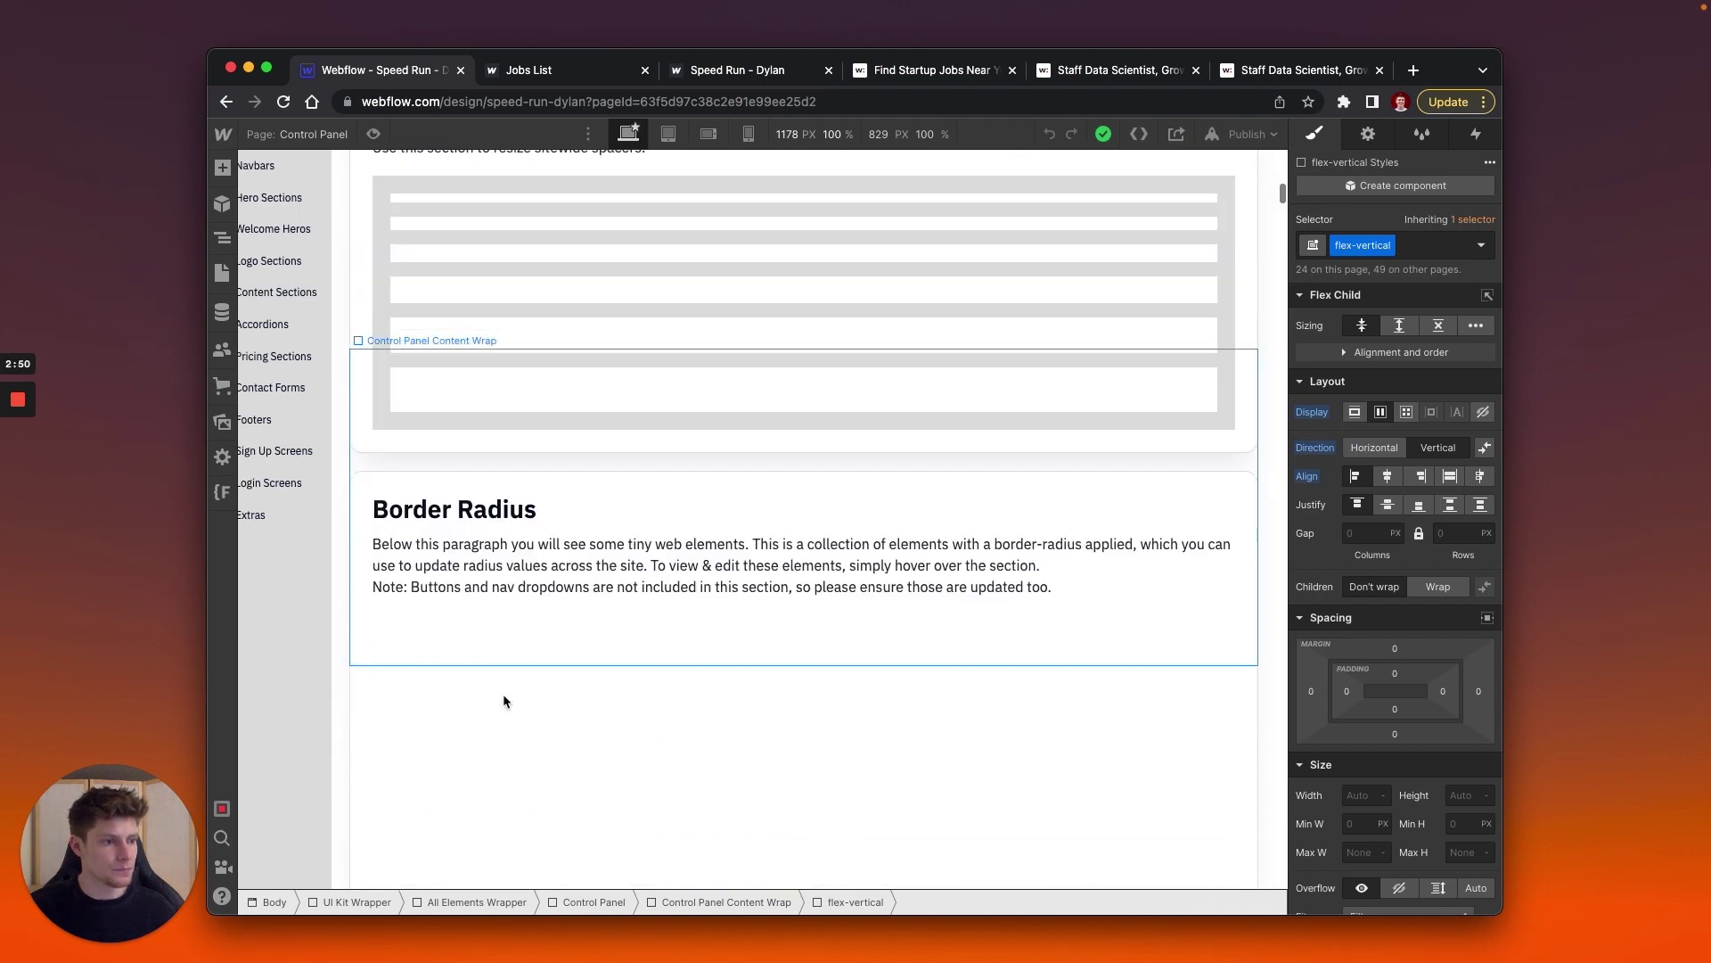
pyautogui.scroll(13, 502, 699)
pyautogui.scroll(-17, 503, 700)
pyautogui.scroll(12, 503, 701)
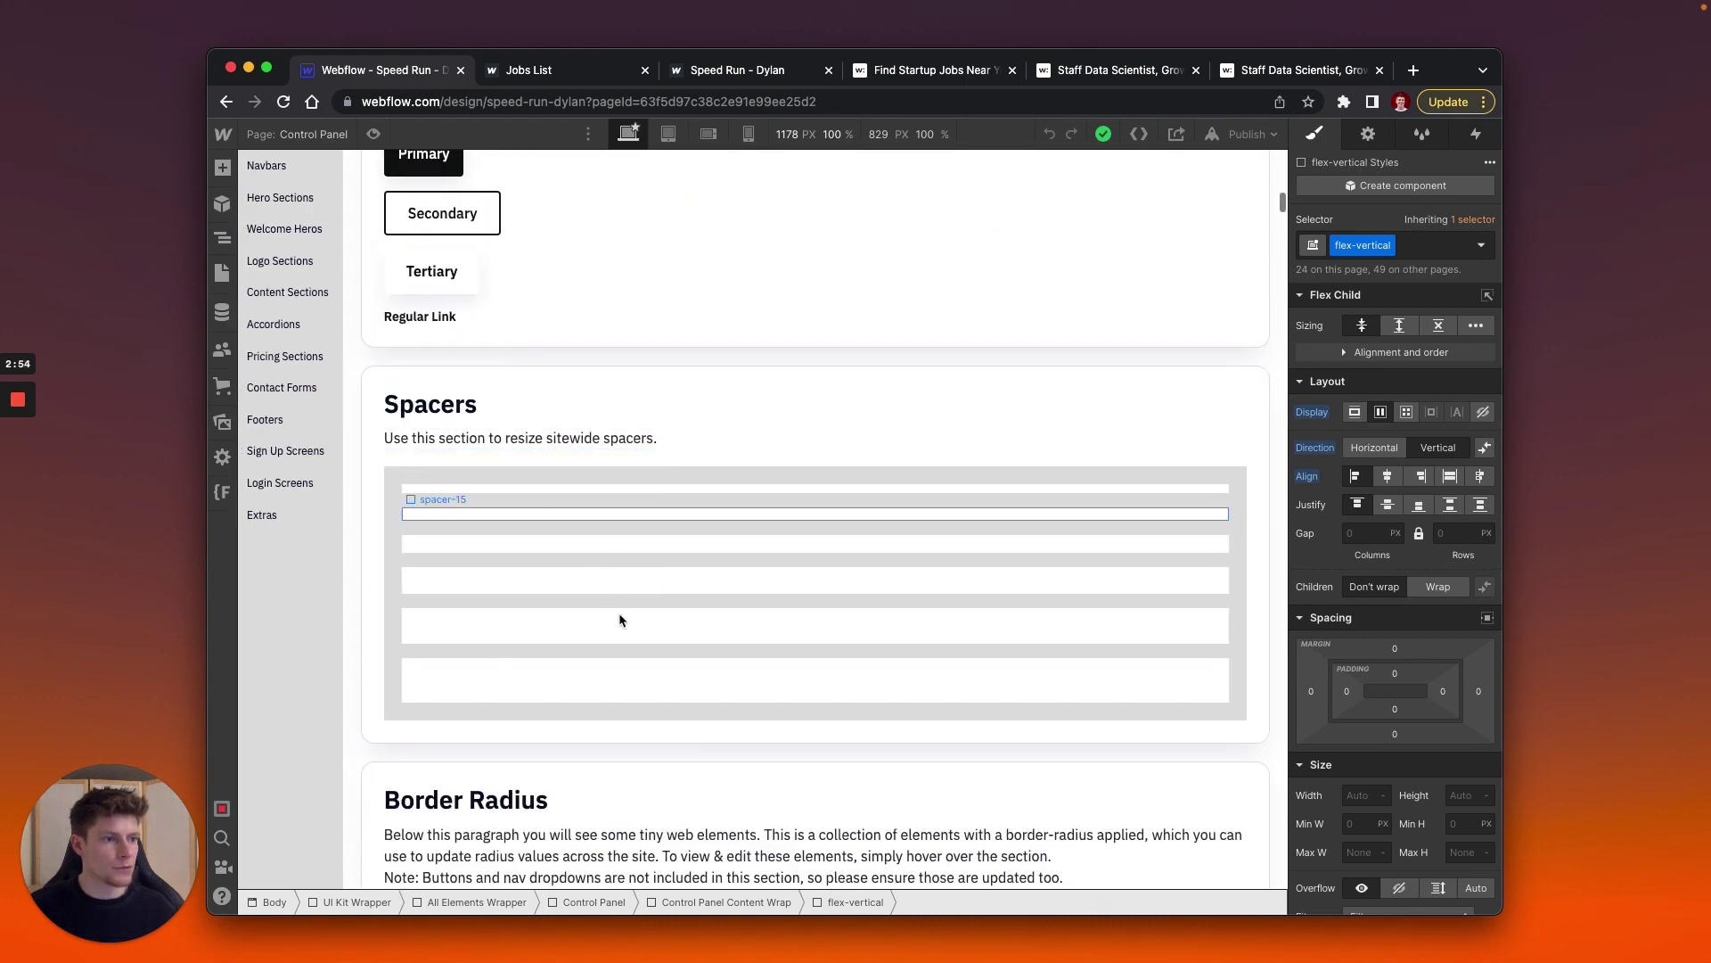
# Open the Home 1 page in the Webflow project, then view the published home page's Featured jobs and hero section.
pyautogui.click(227, 282)
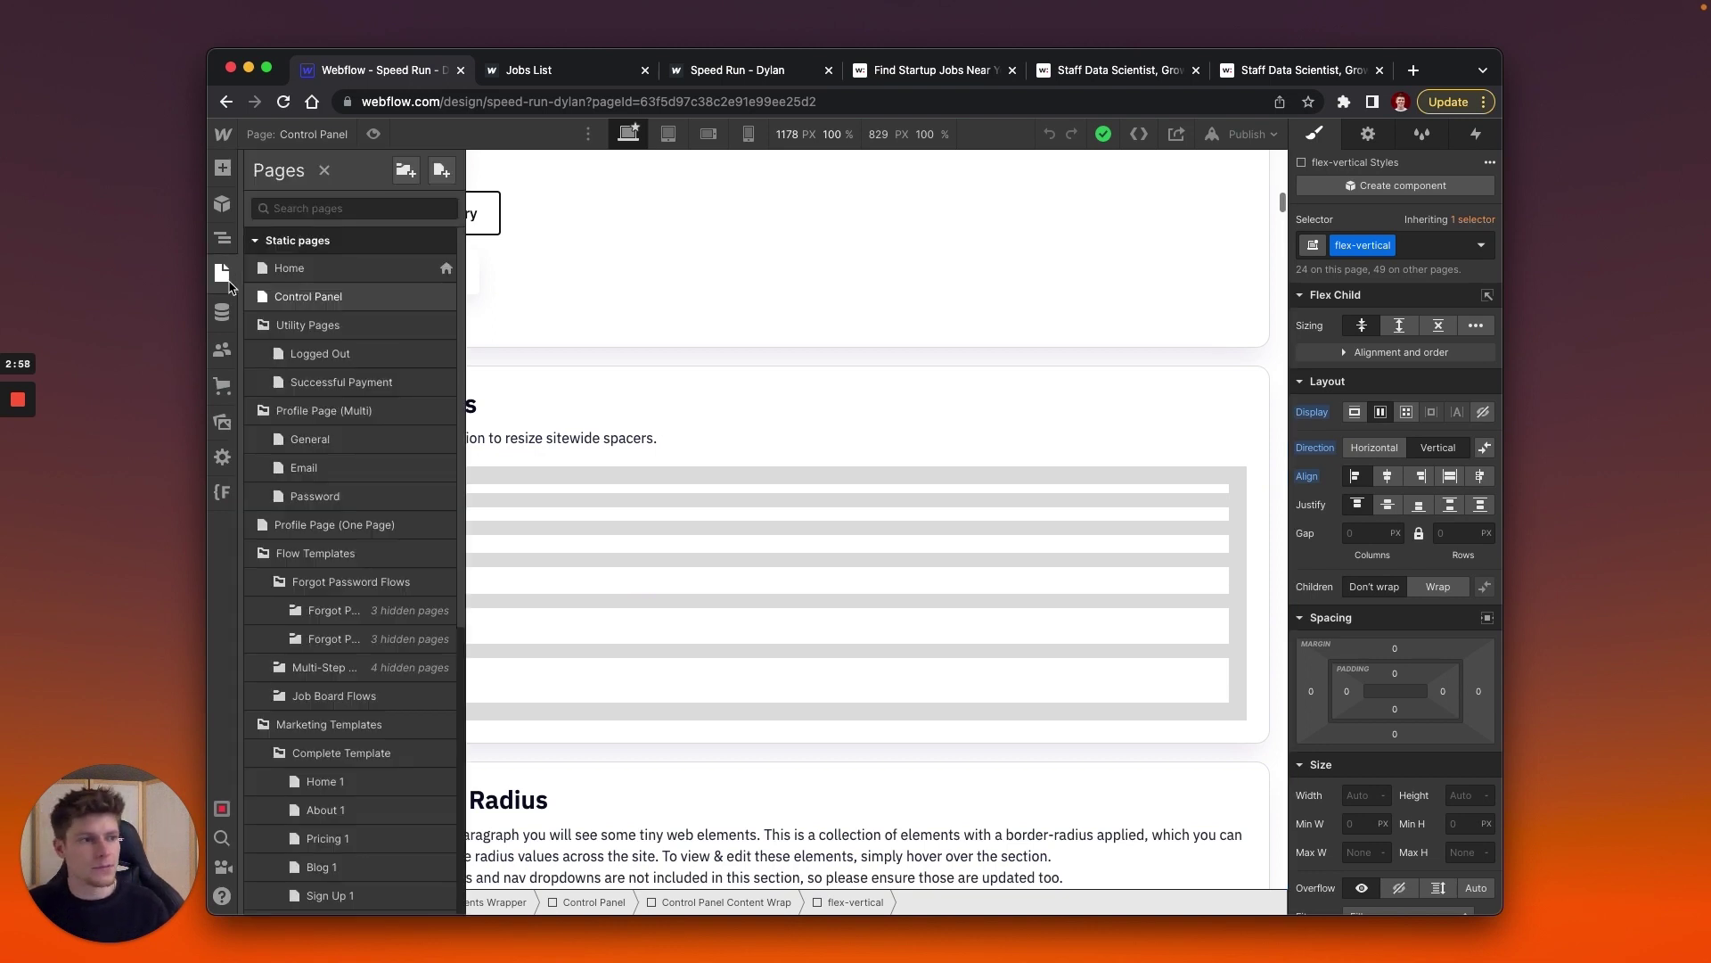
pyautogui.scroll(-6, 370, 535)
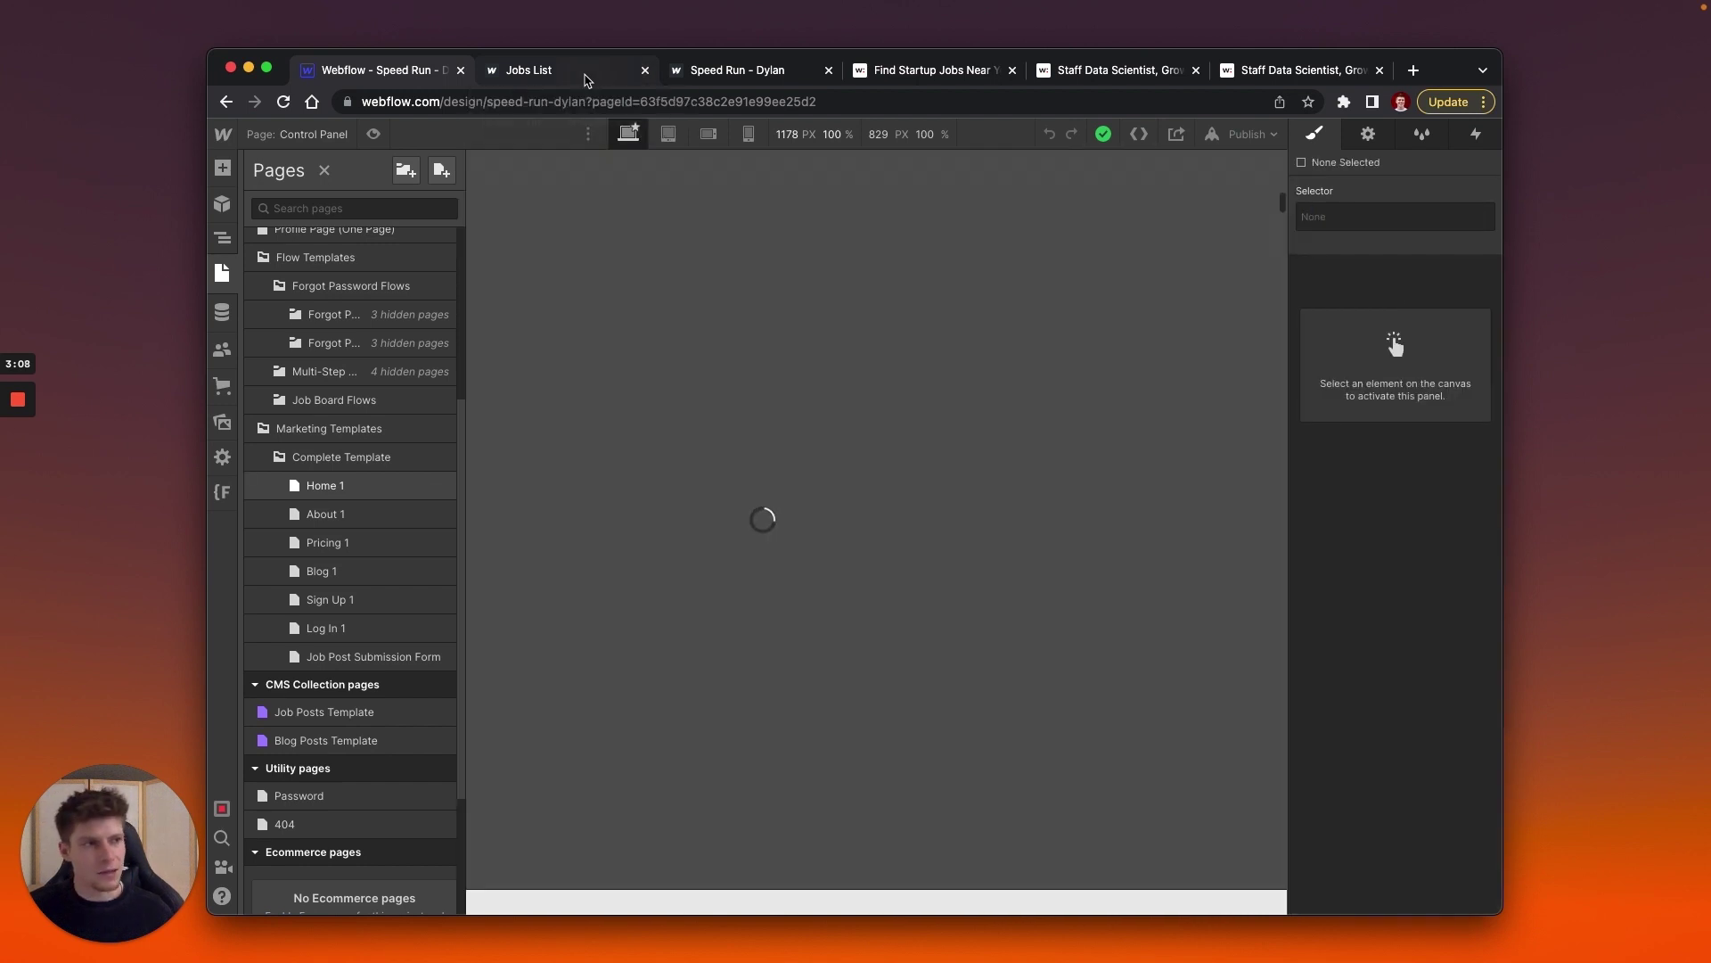
pyautogui.click(587, 78)
pyautogui.scroll(-1, 673, 436)
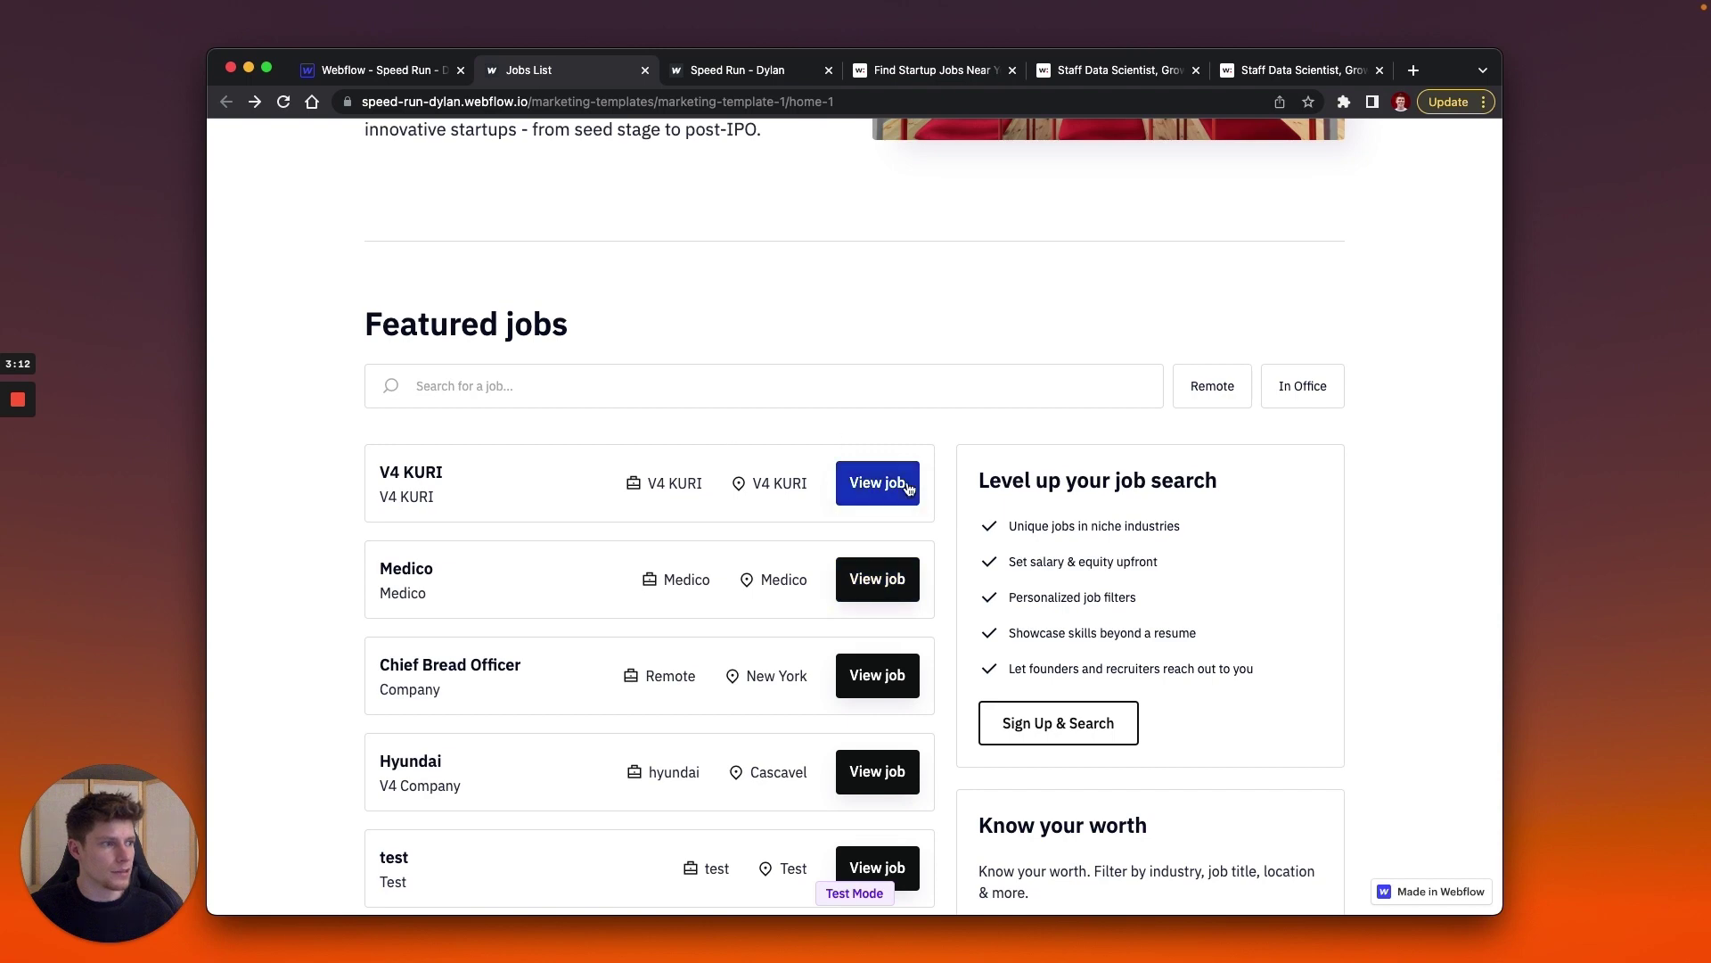
pyautogui.scroll(5, 662, 478)
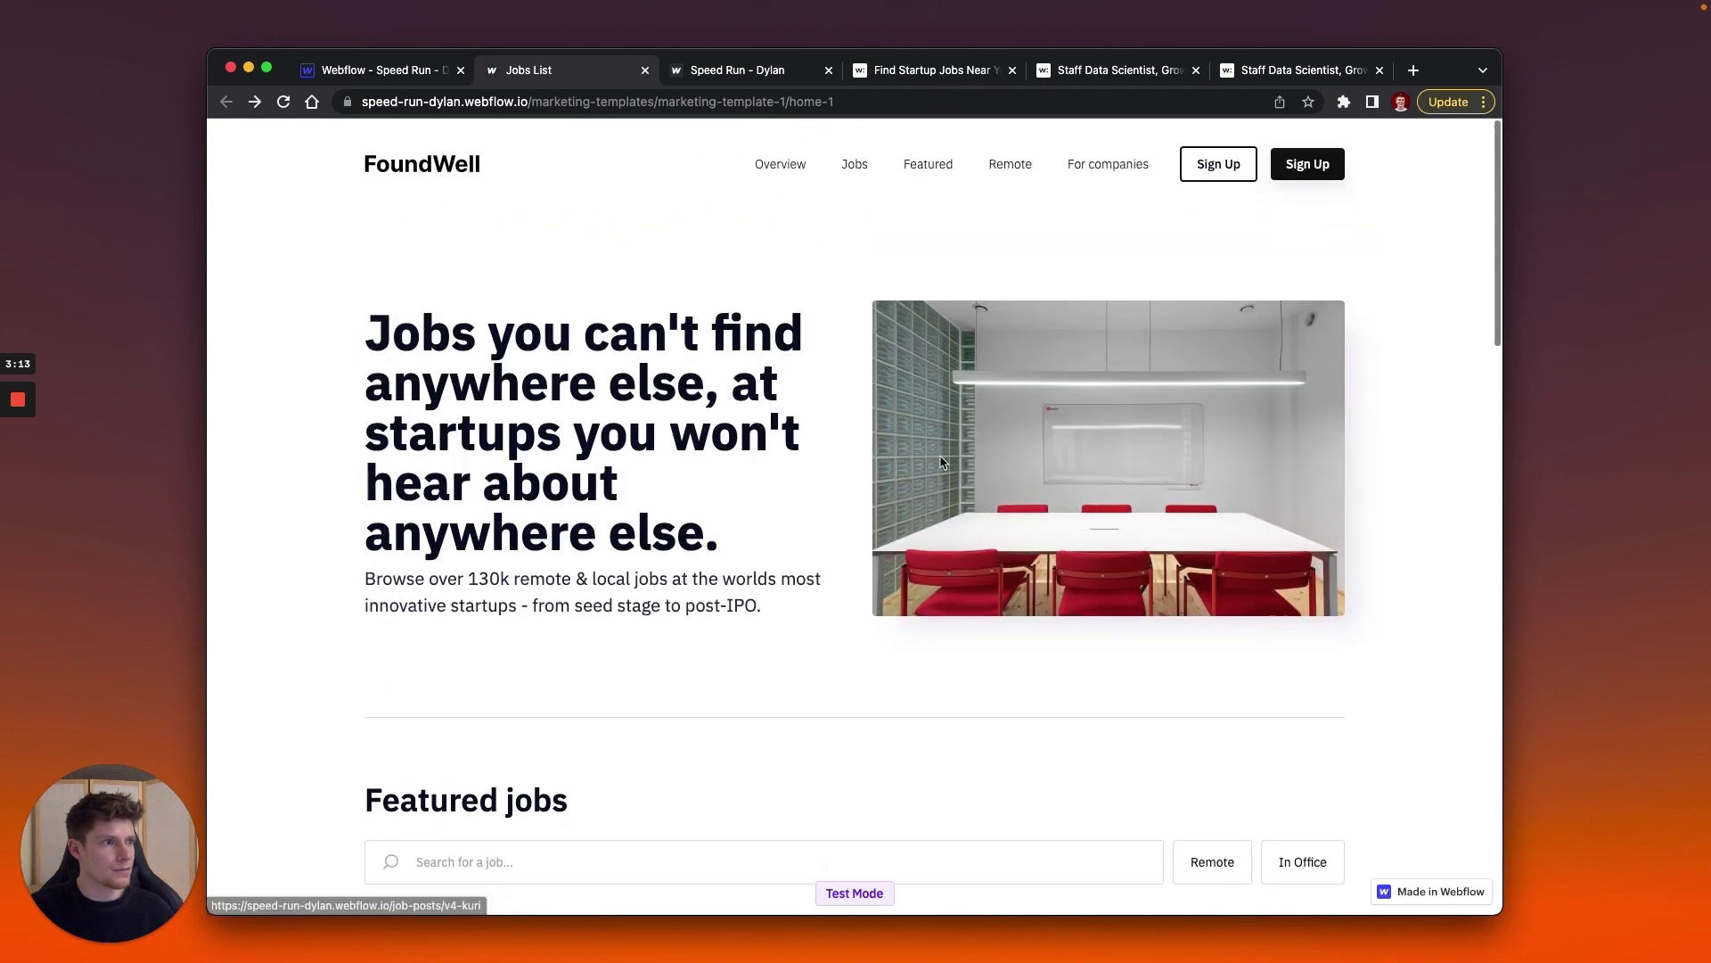
# Switch to the original Wellfound page and view its hero section and Featured jobs for comparison.
pyautogui.click(1062, 73)
pyautogui.click(961, 73)
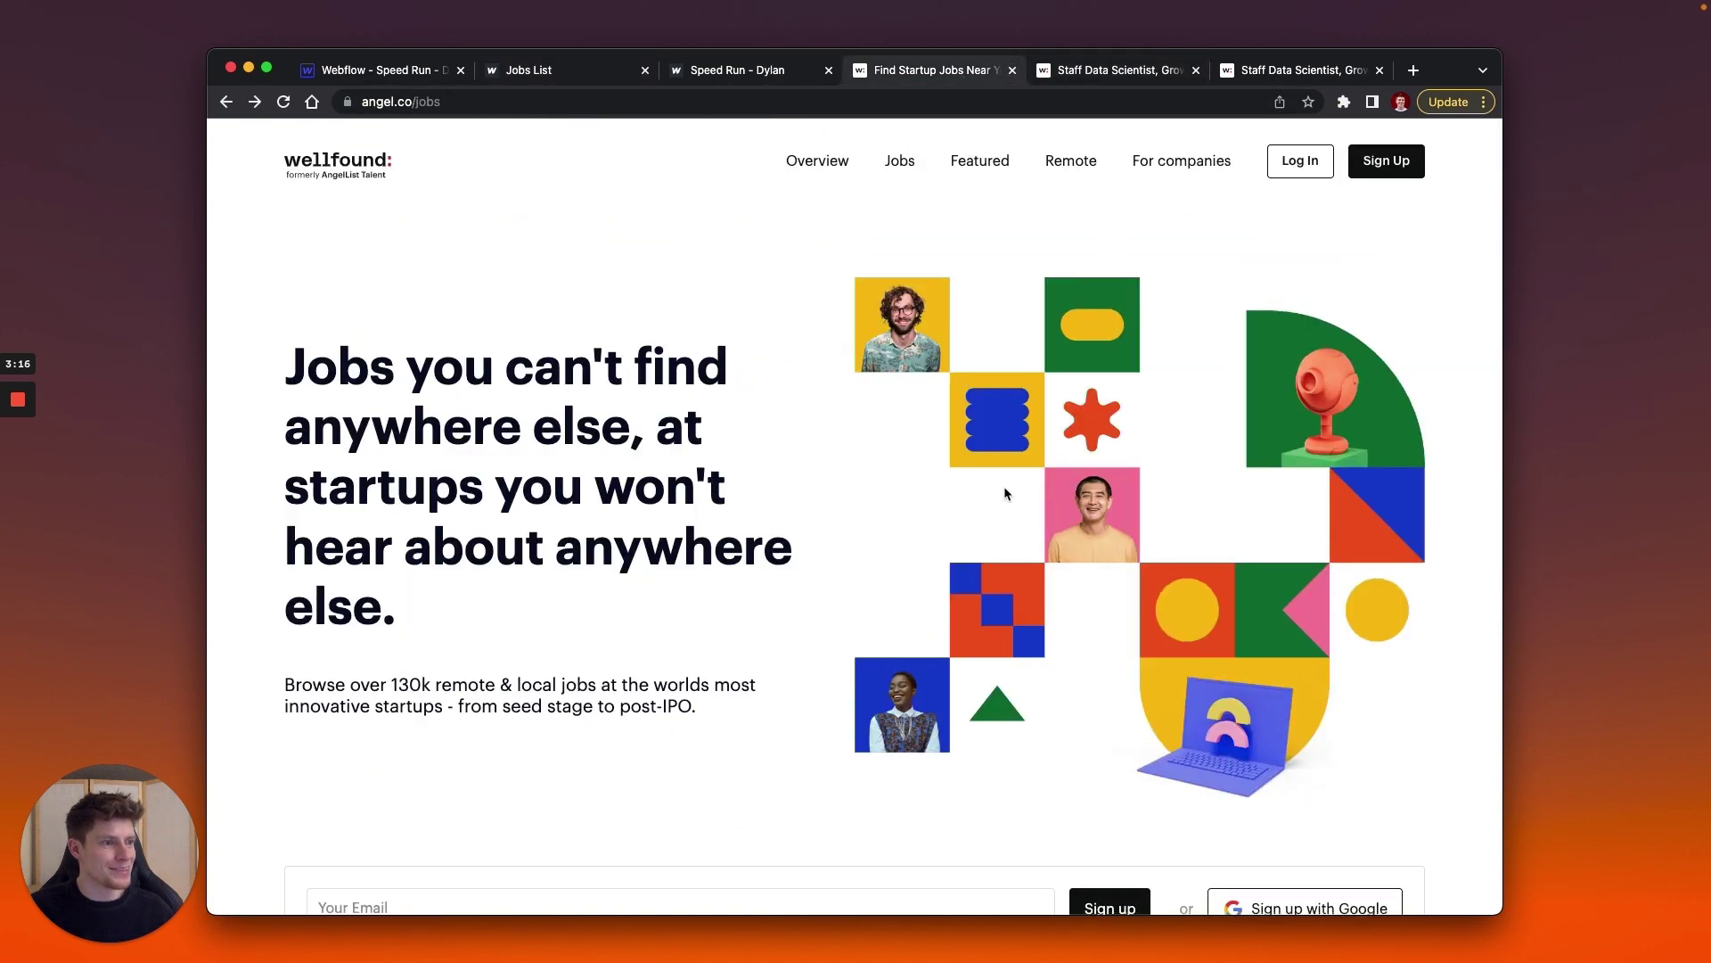
pyautogui.scroll(-10, 1005, 493)
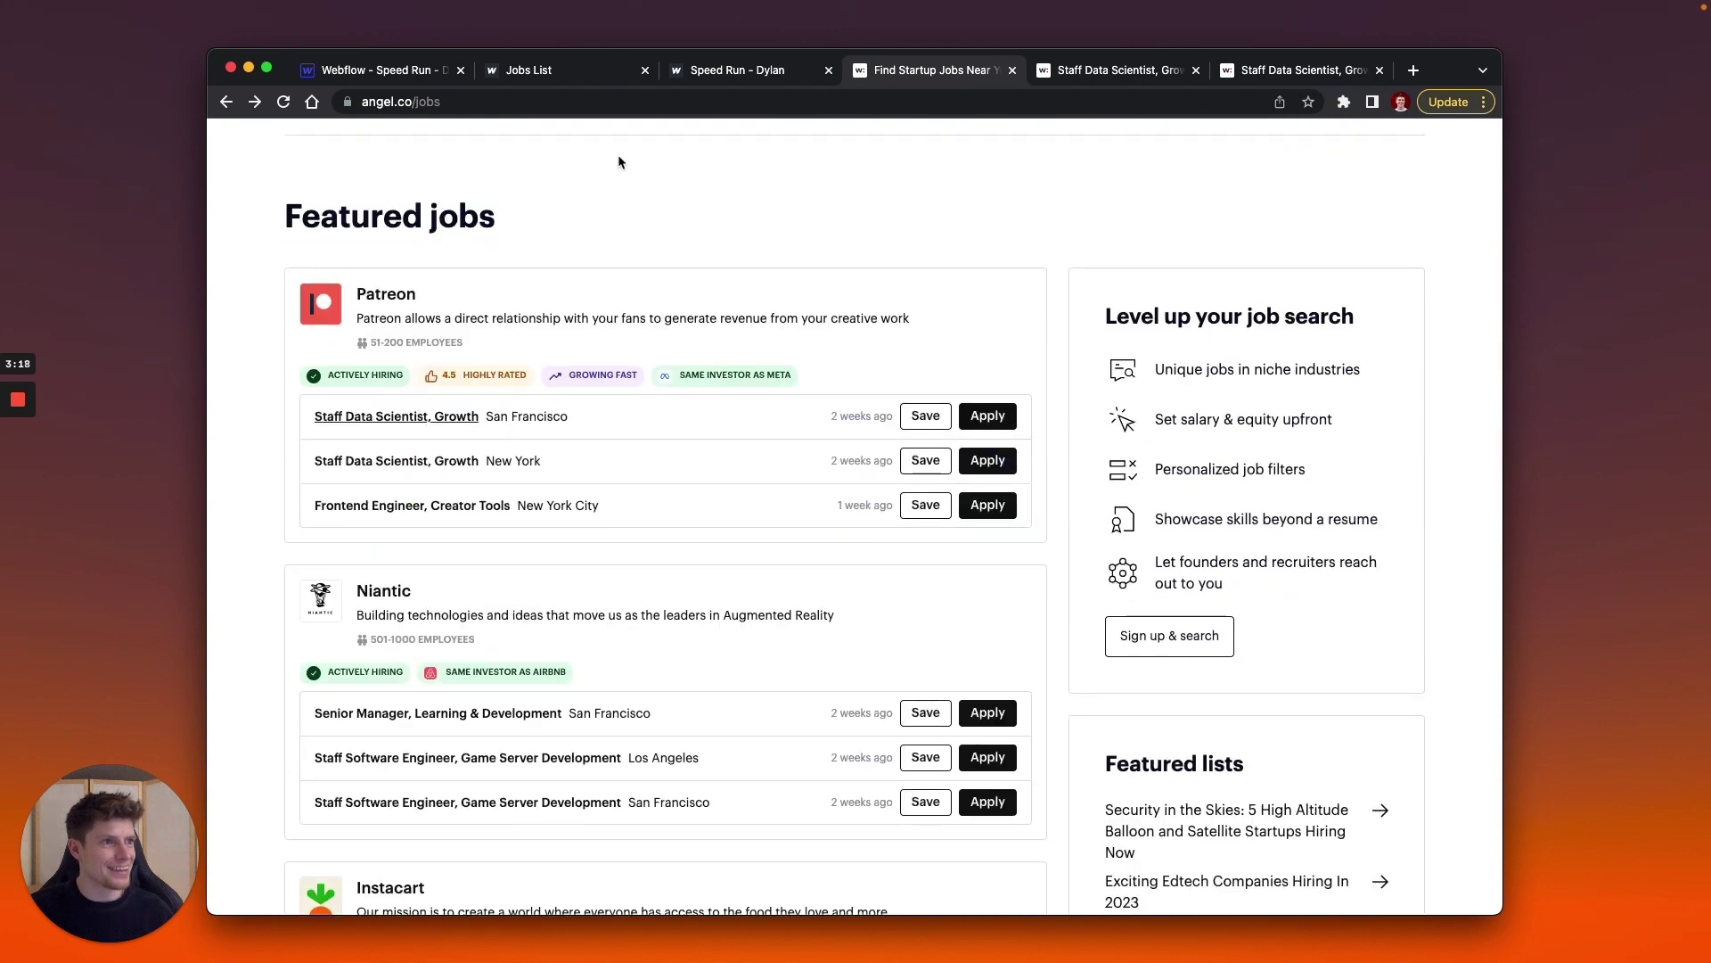
# Return to the published FoundWell home page and review its full job list, sidebar cards and hero section.
pyautogui.click(551, 71)
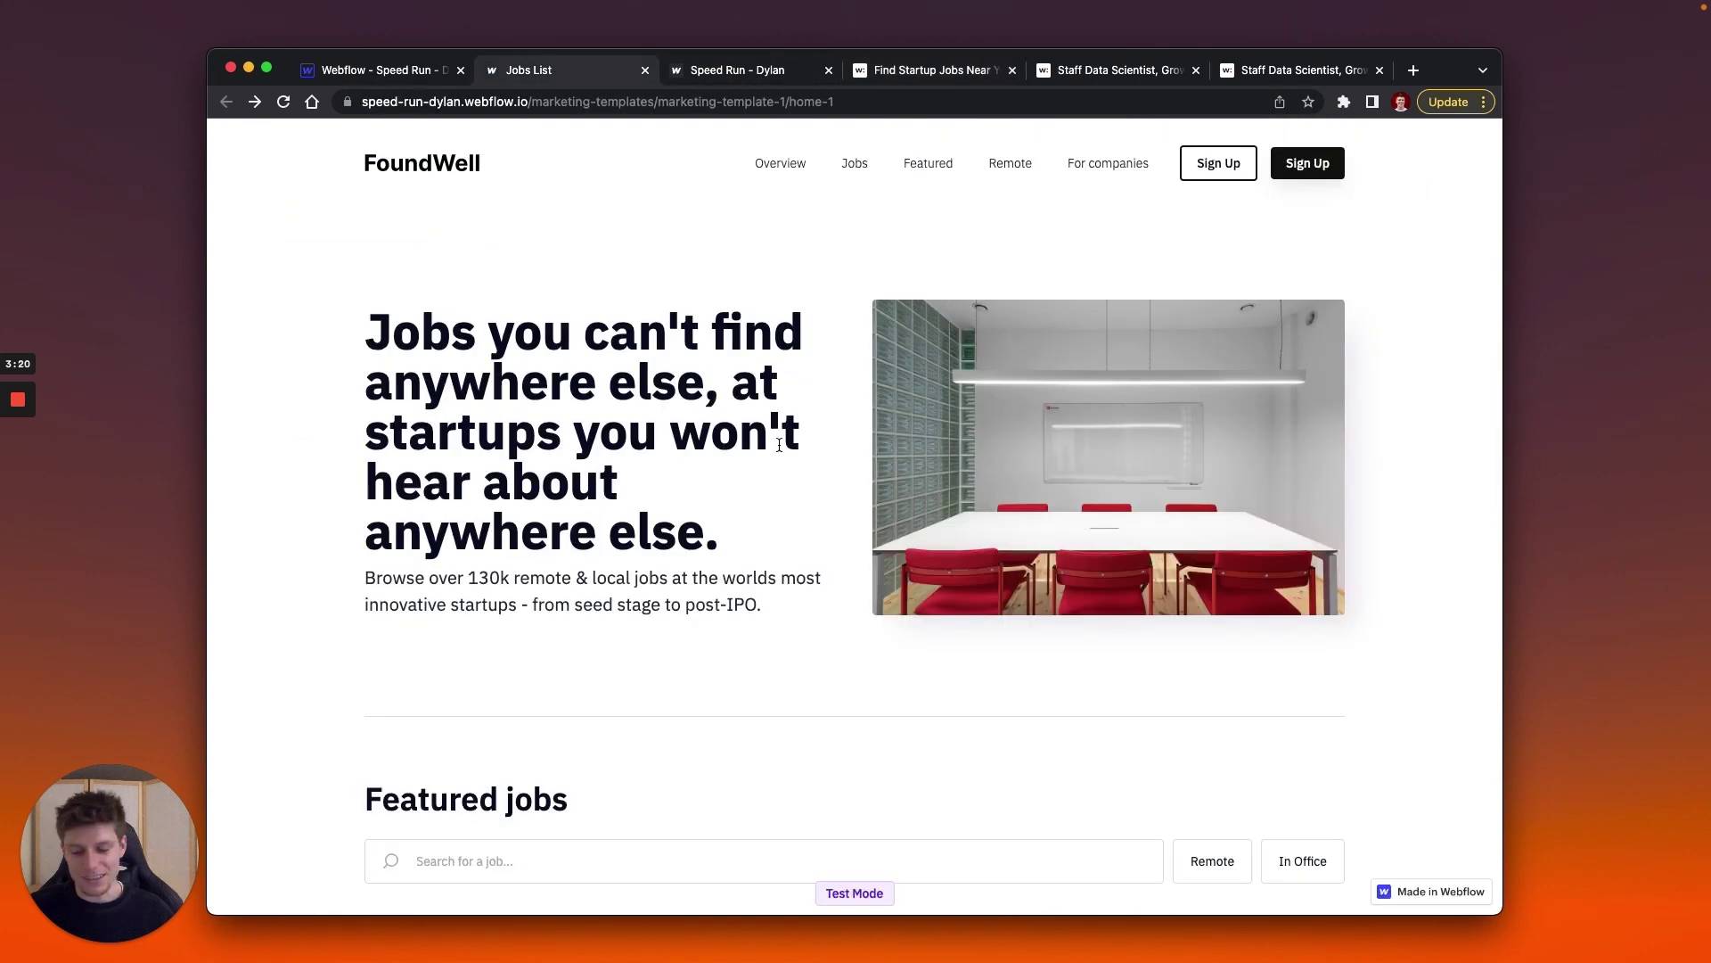
pyautogui.scroll(-9, 779, 444)
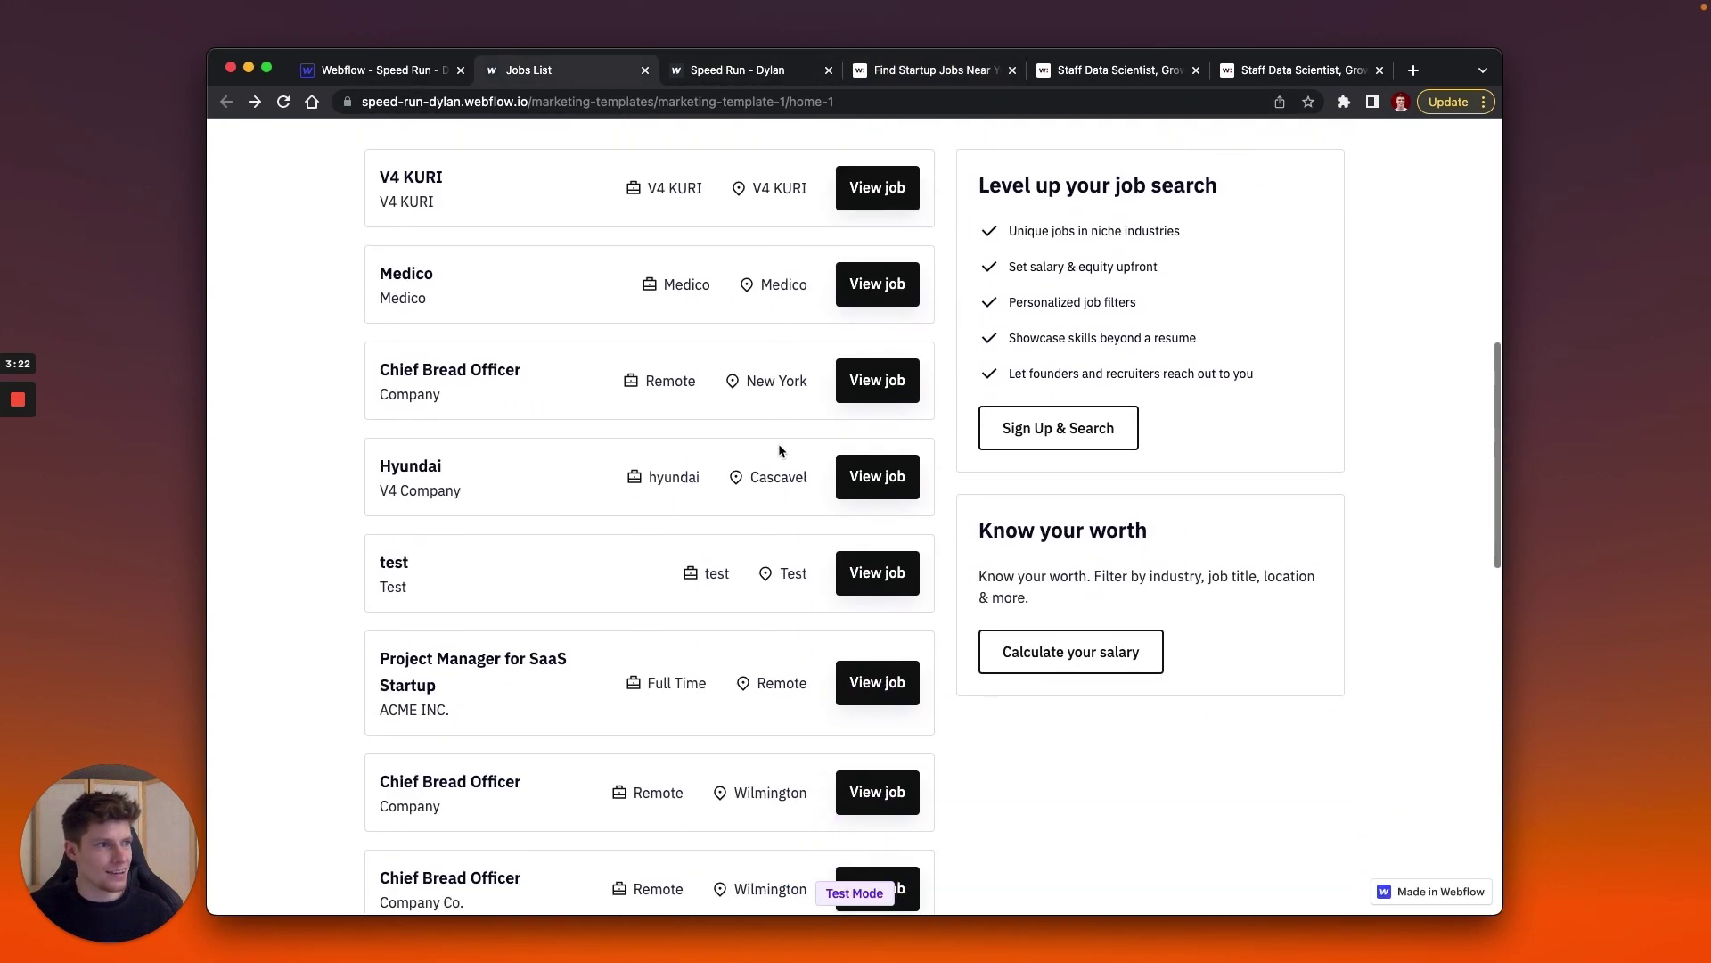
pyautogui.scroll(-10, 778, 442)
pyautogui.scroll(15, 778, 442)
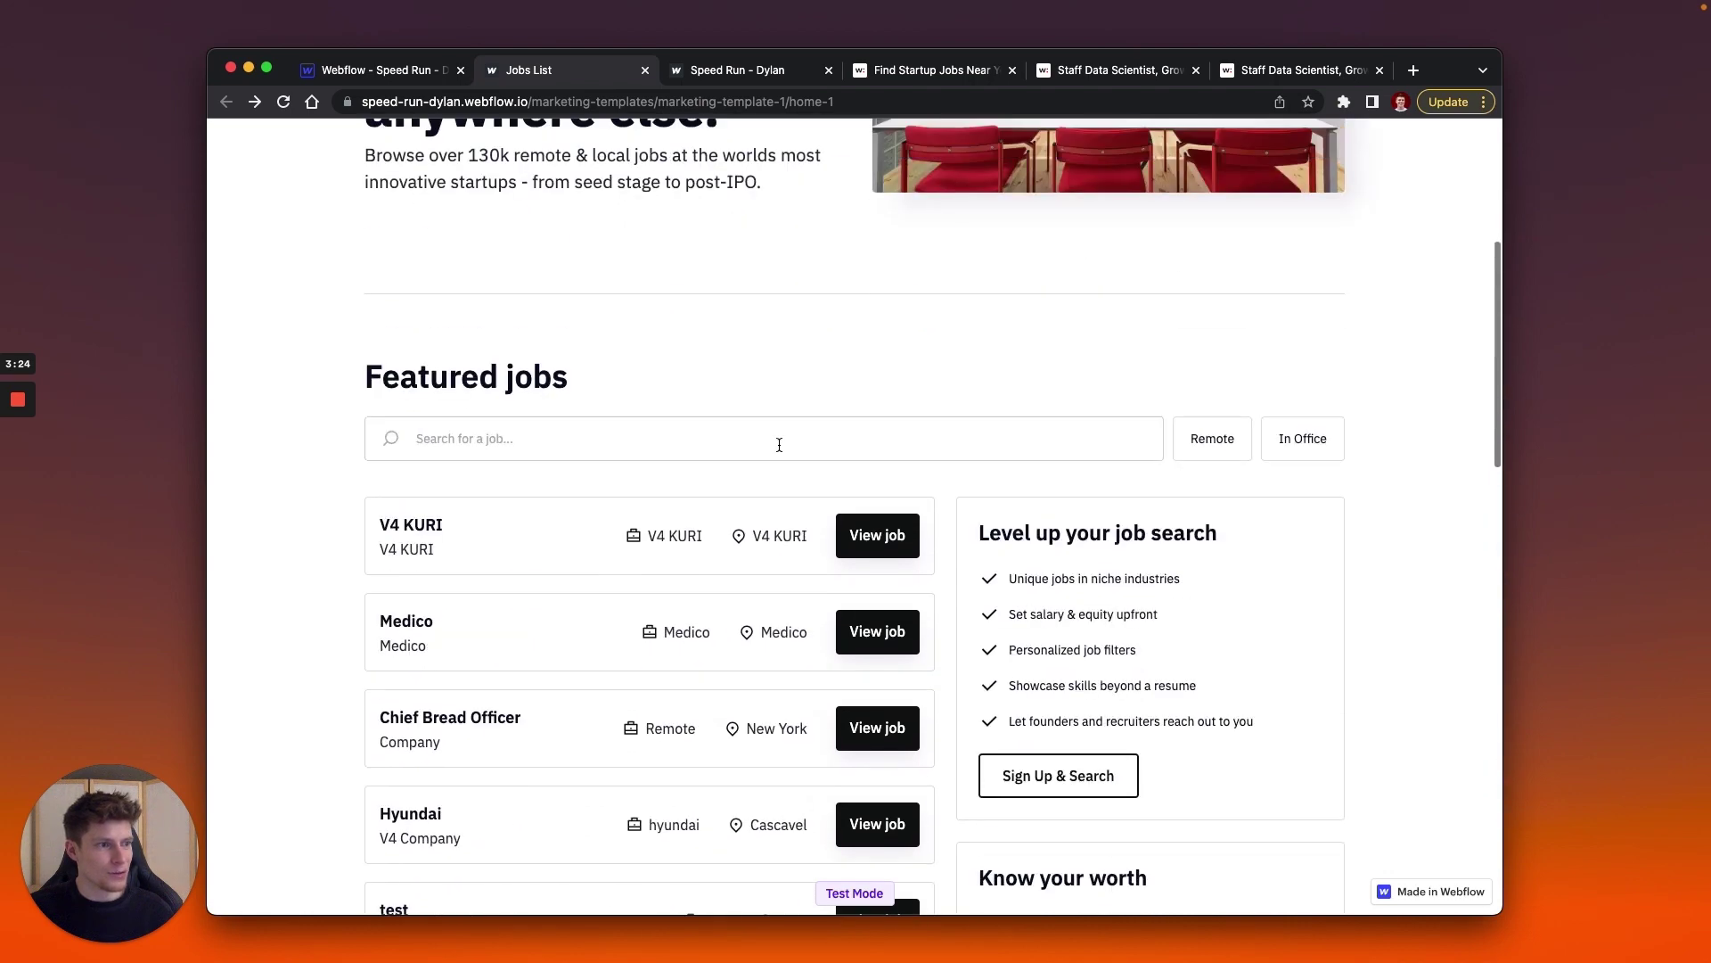
pyautogui.scroll(5, 779, 444)
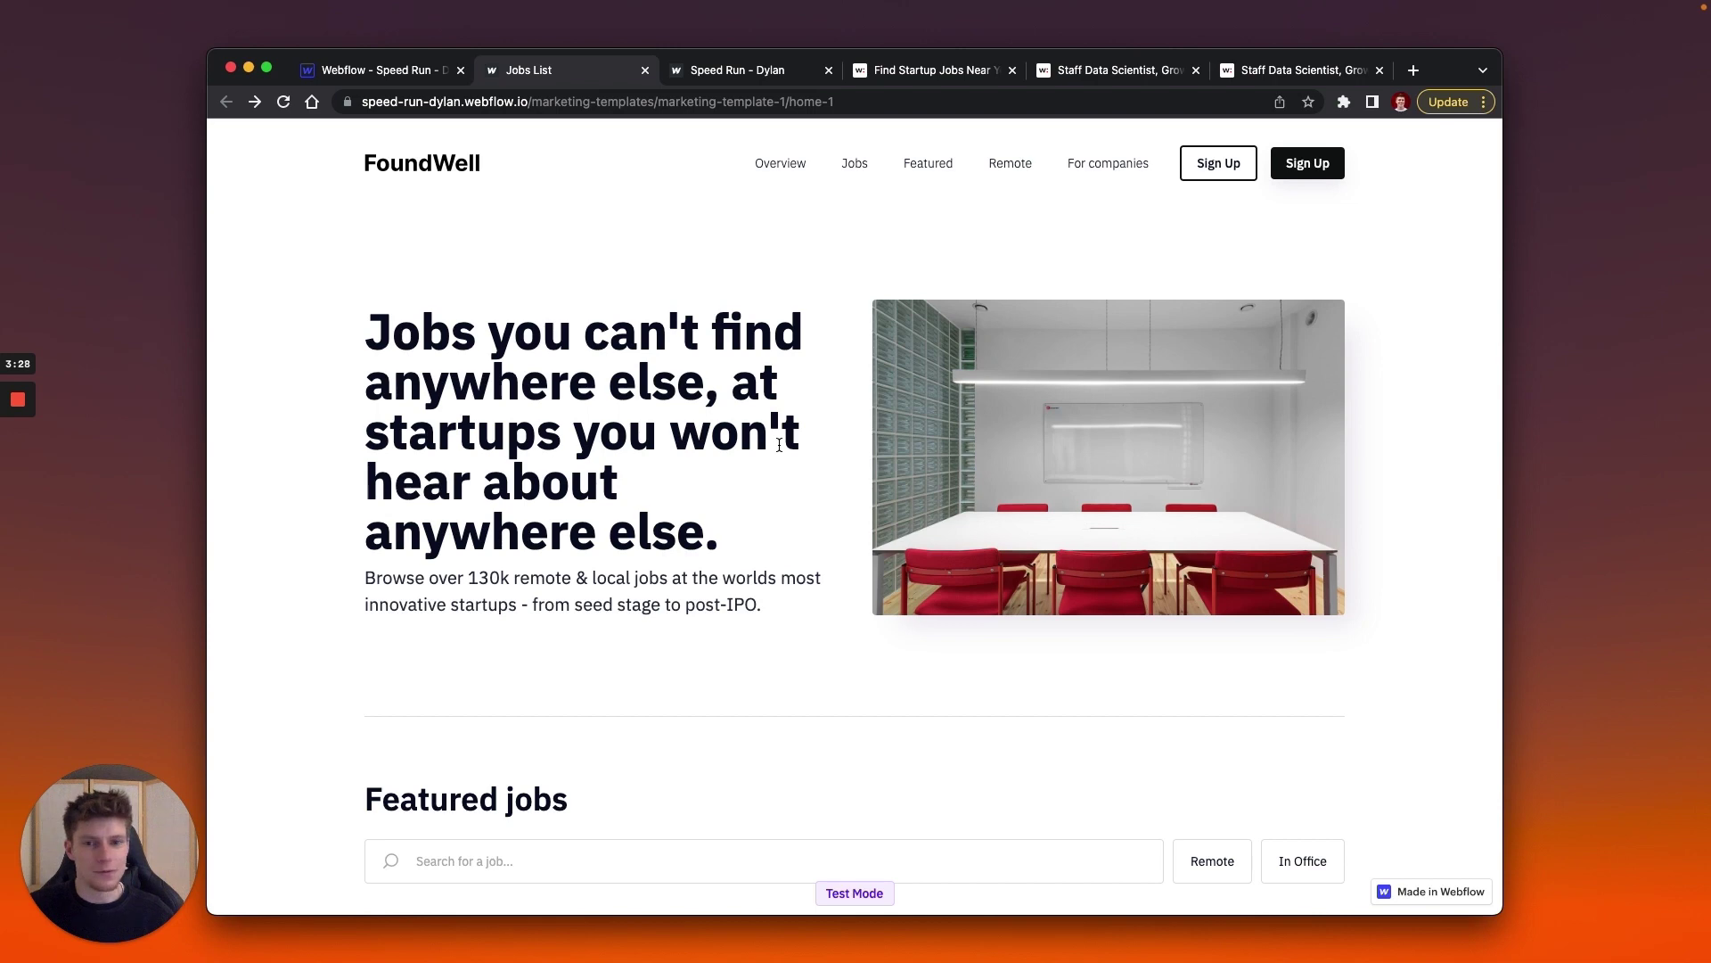
pyautogui.scroll(-1, 778, 442)
pyautogui.scroll(1, 778, 442)
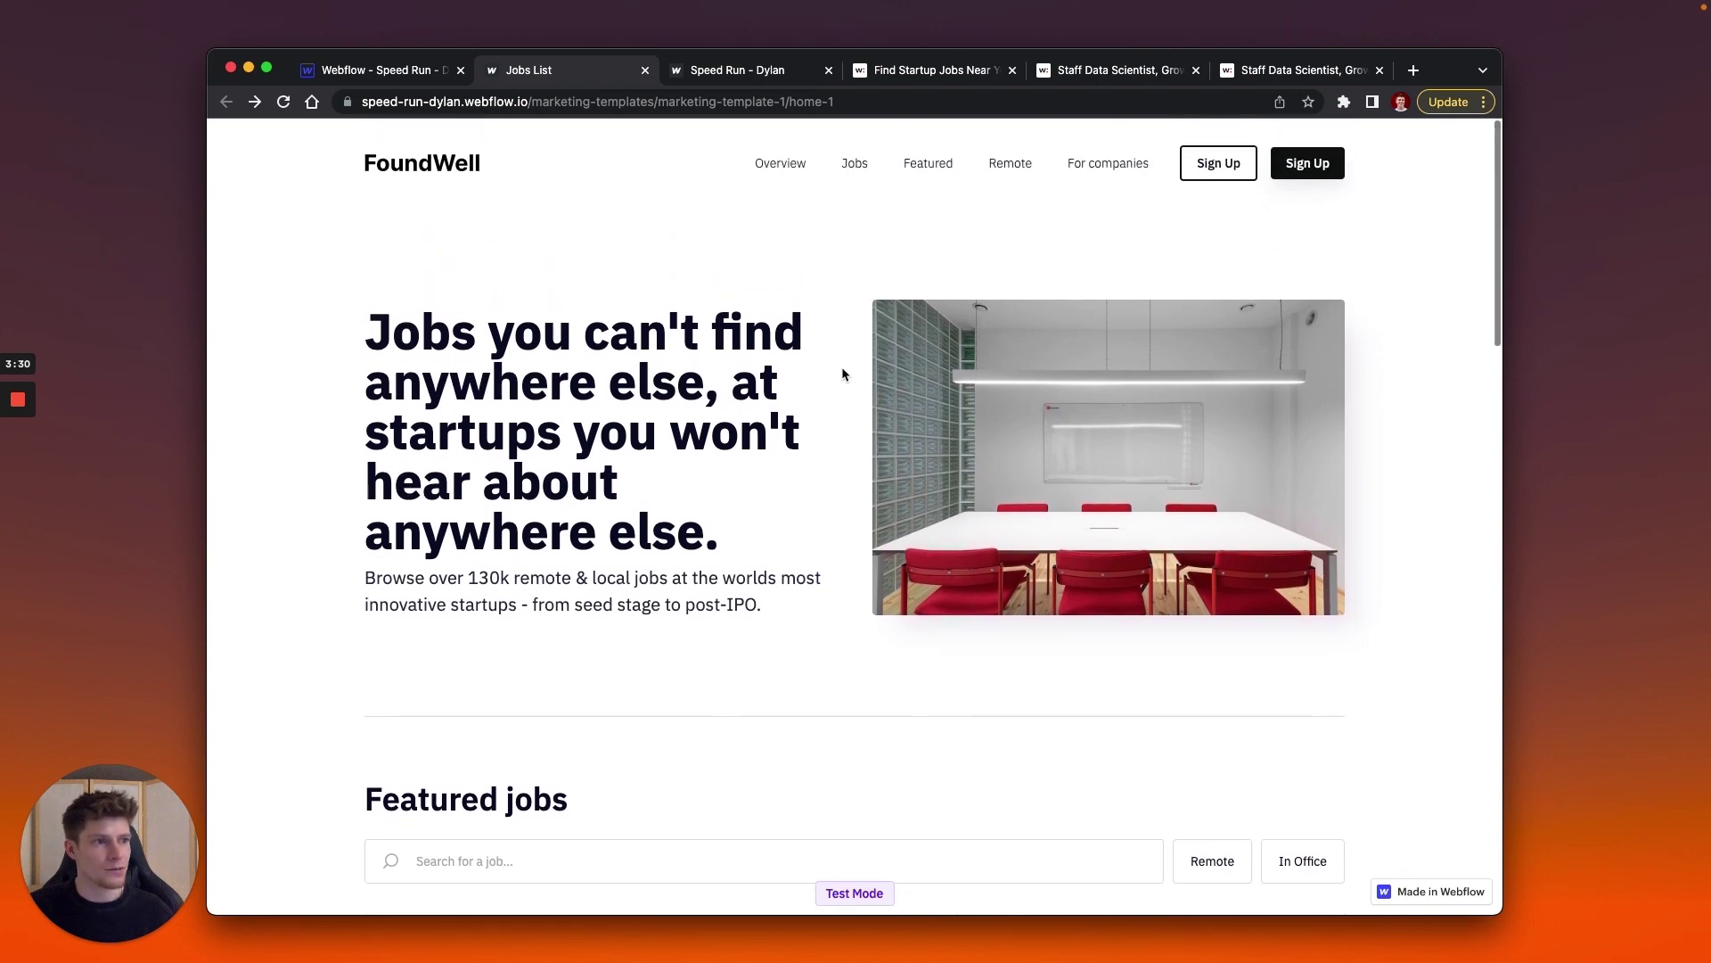
pyautogui.scroll(-6, 661, 420)
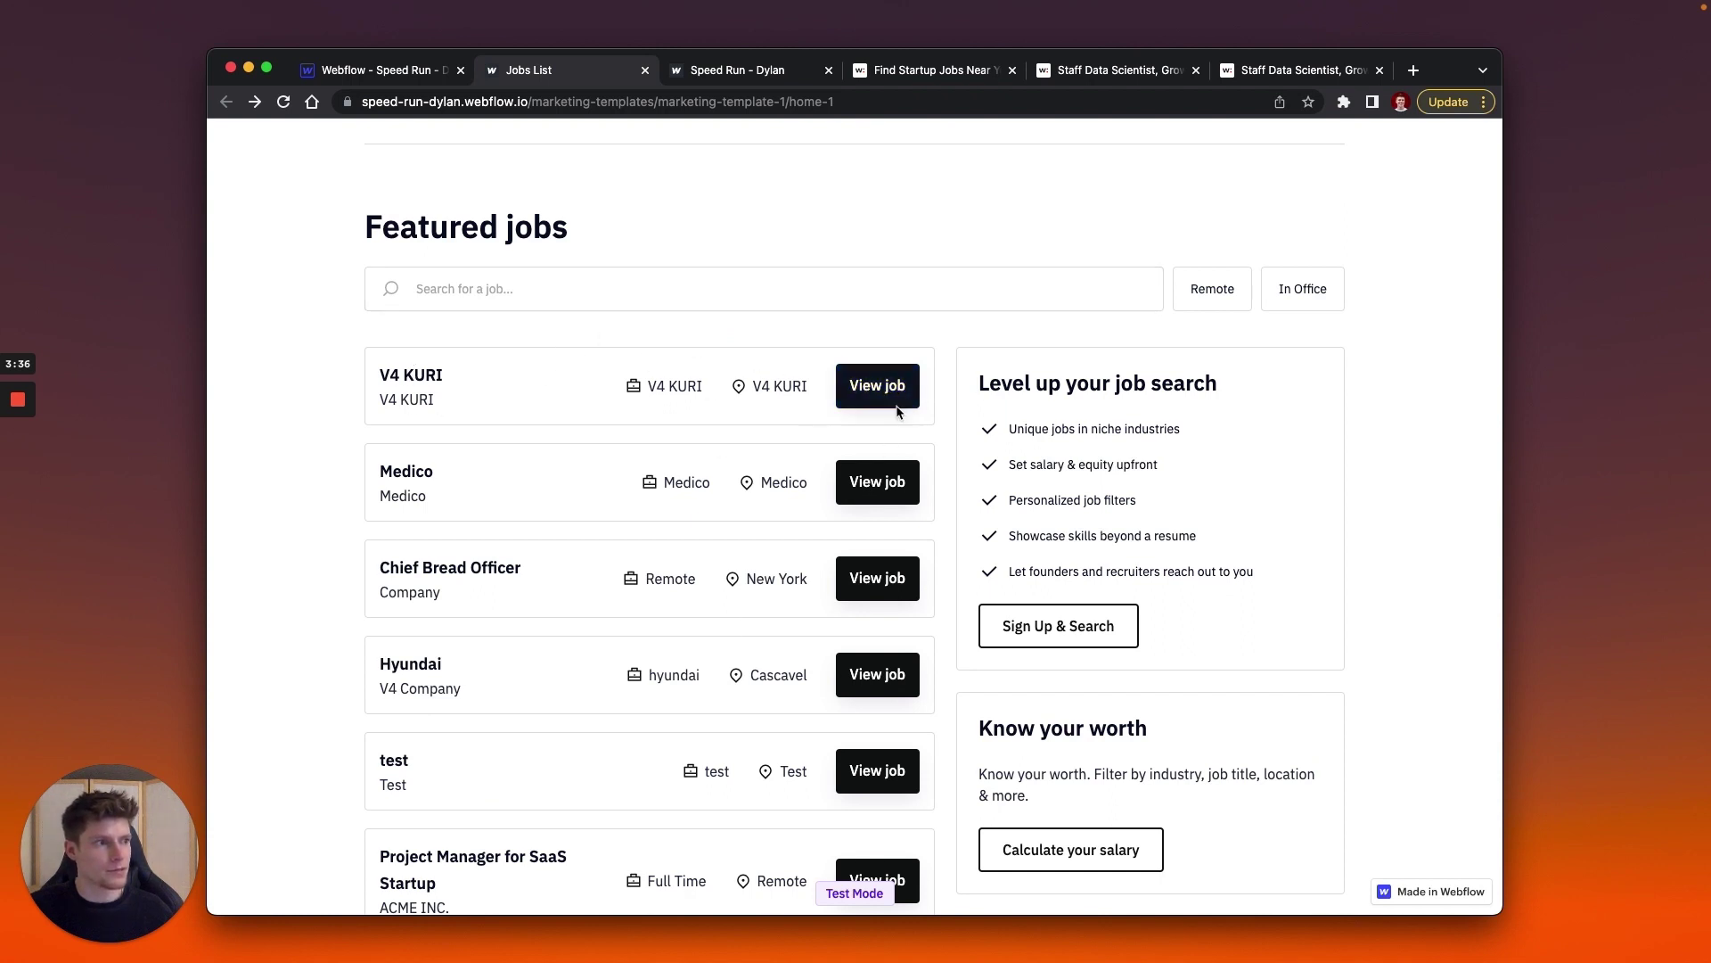
# Compare the published Graphic Artist job post with Wellfound's Staff Data Scientist, Growth listing at Patreon.
pyautogui.click(740, 76)
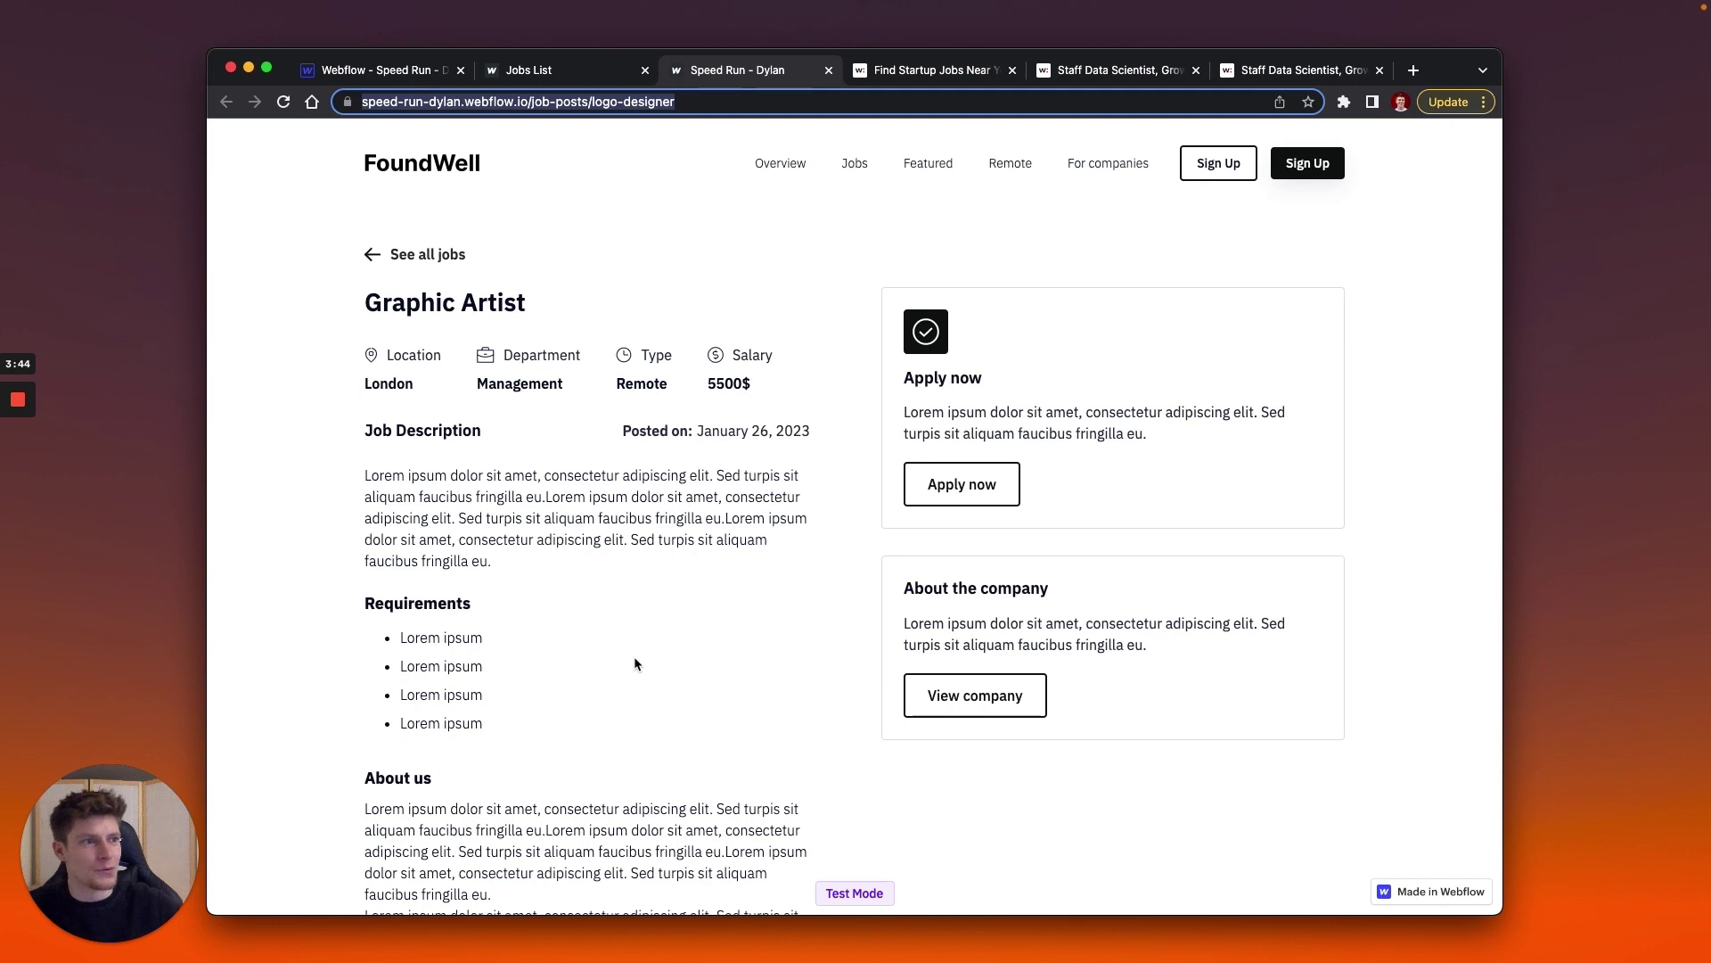
pyautogui.click(1092, 77)
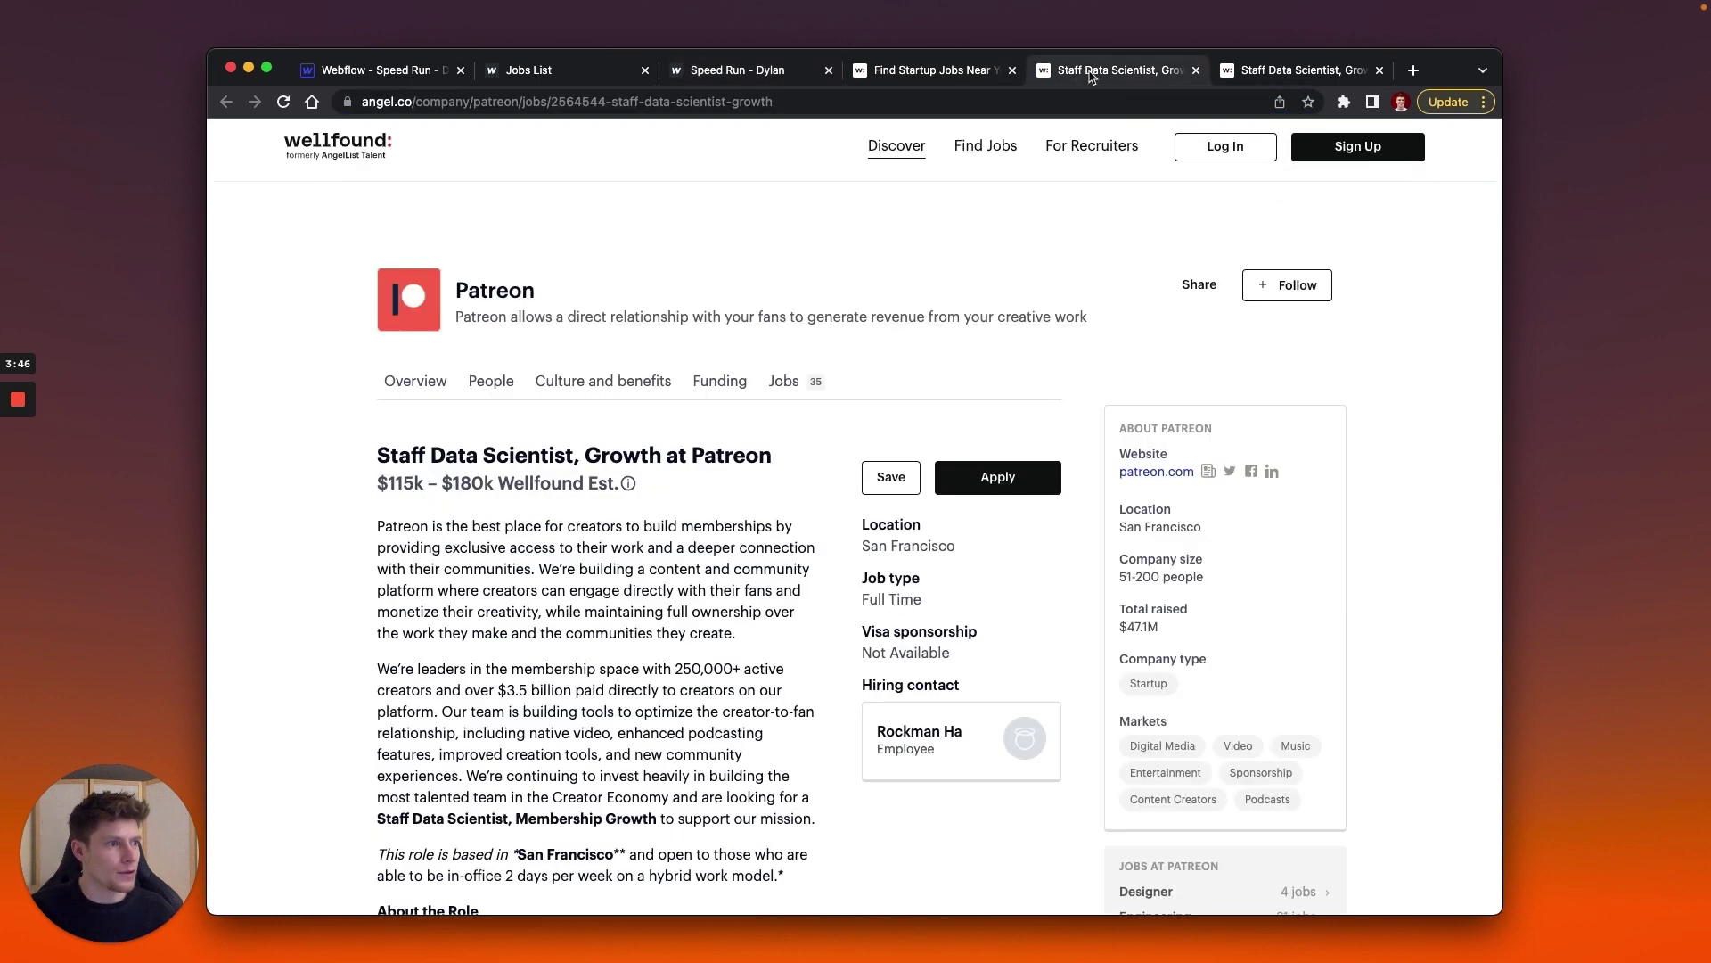
# Switch from the Patreon listing to the published Graphic Artist job post and review it down to the footer.
pyautogui.scroll(-1, 963, 378)
pyautogui.scroll(1, 963, 374)
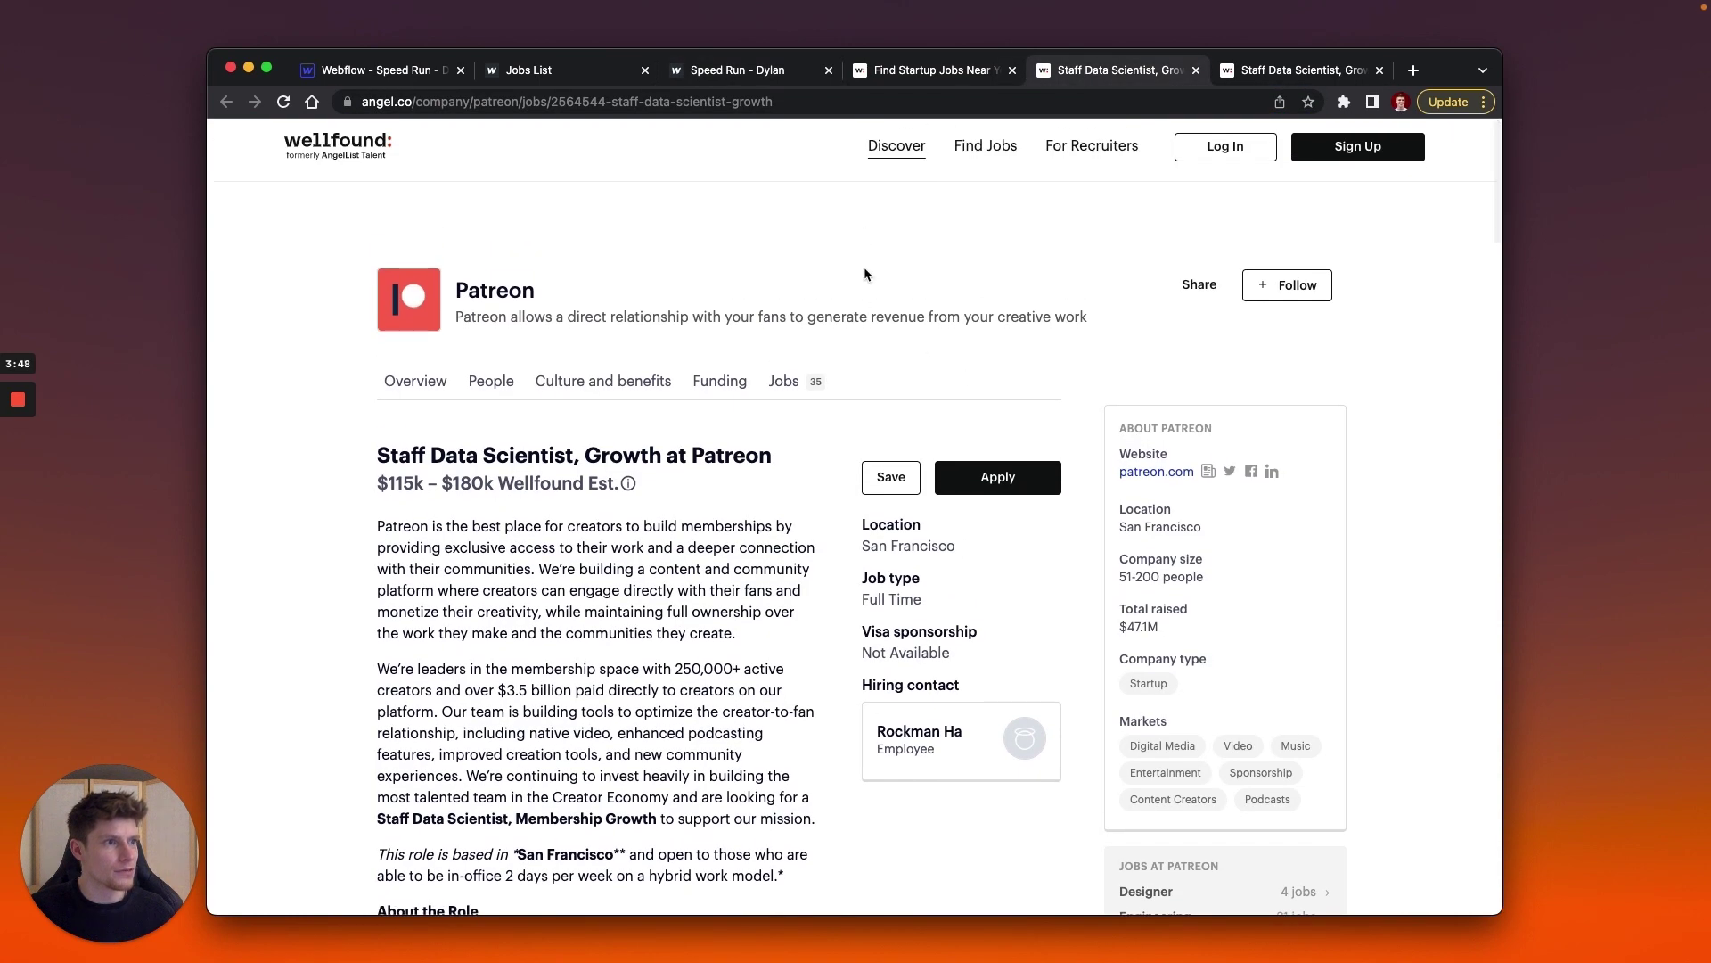
pyautogui.click(678, 76)
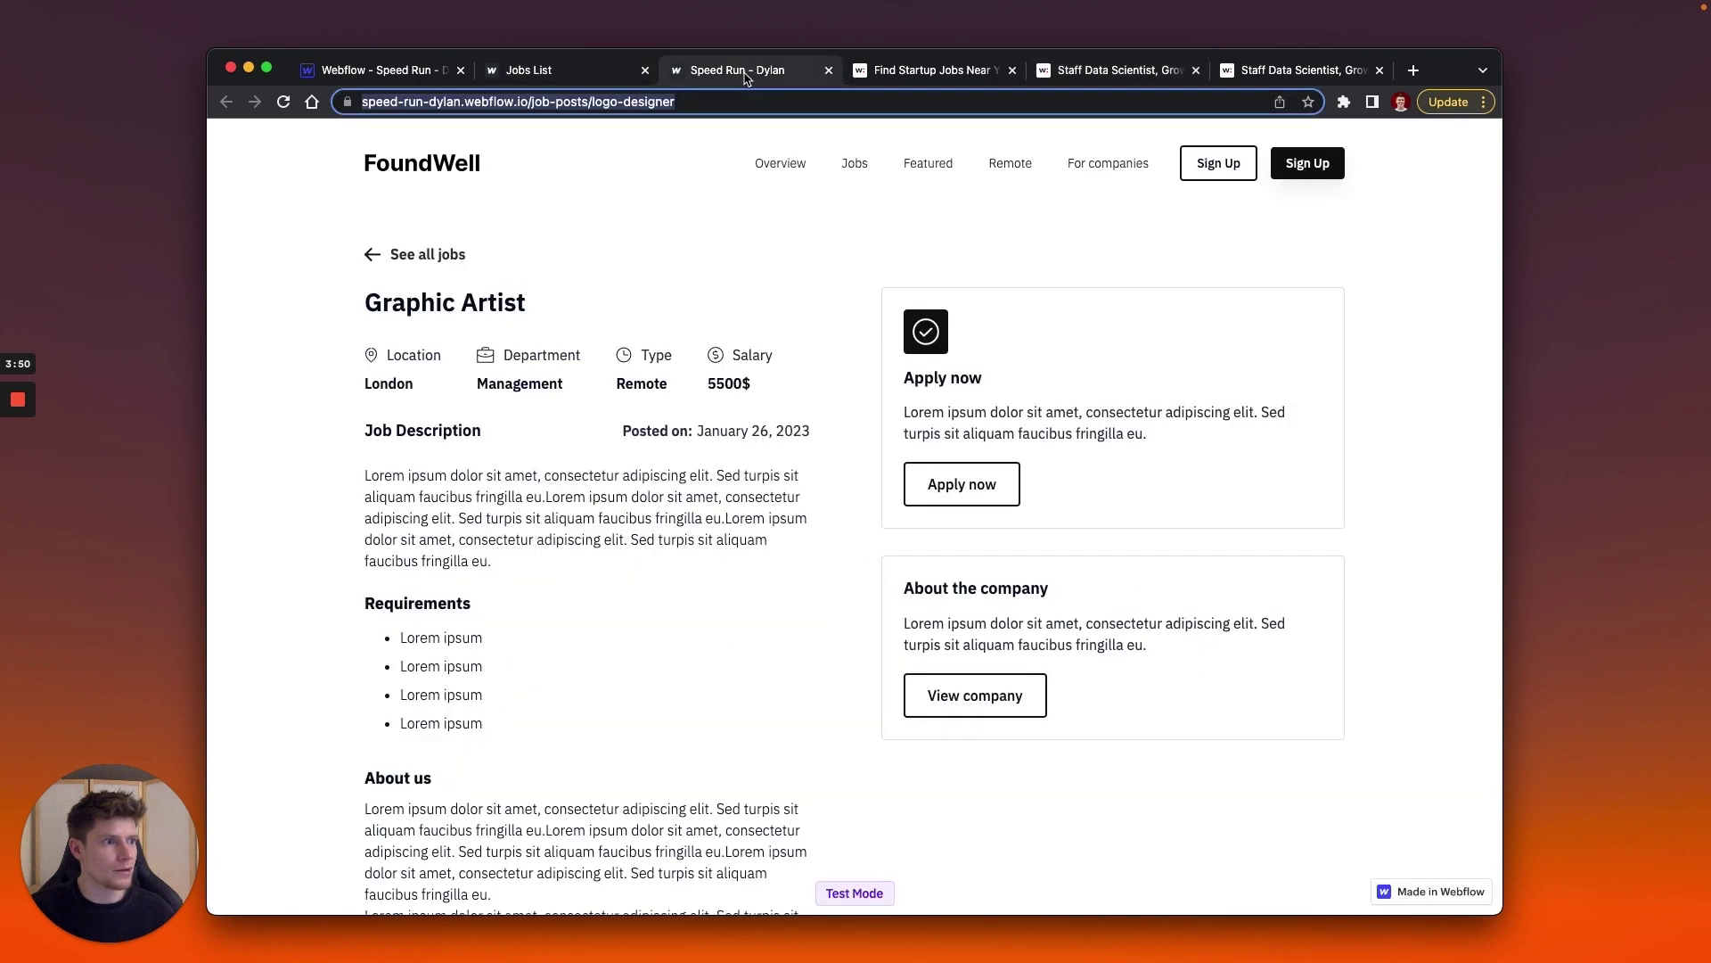
pyautogui.scroll(-10, 1043, 576)
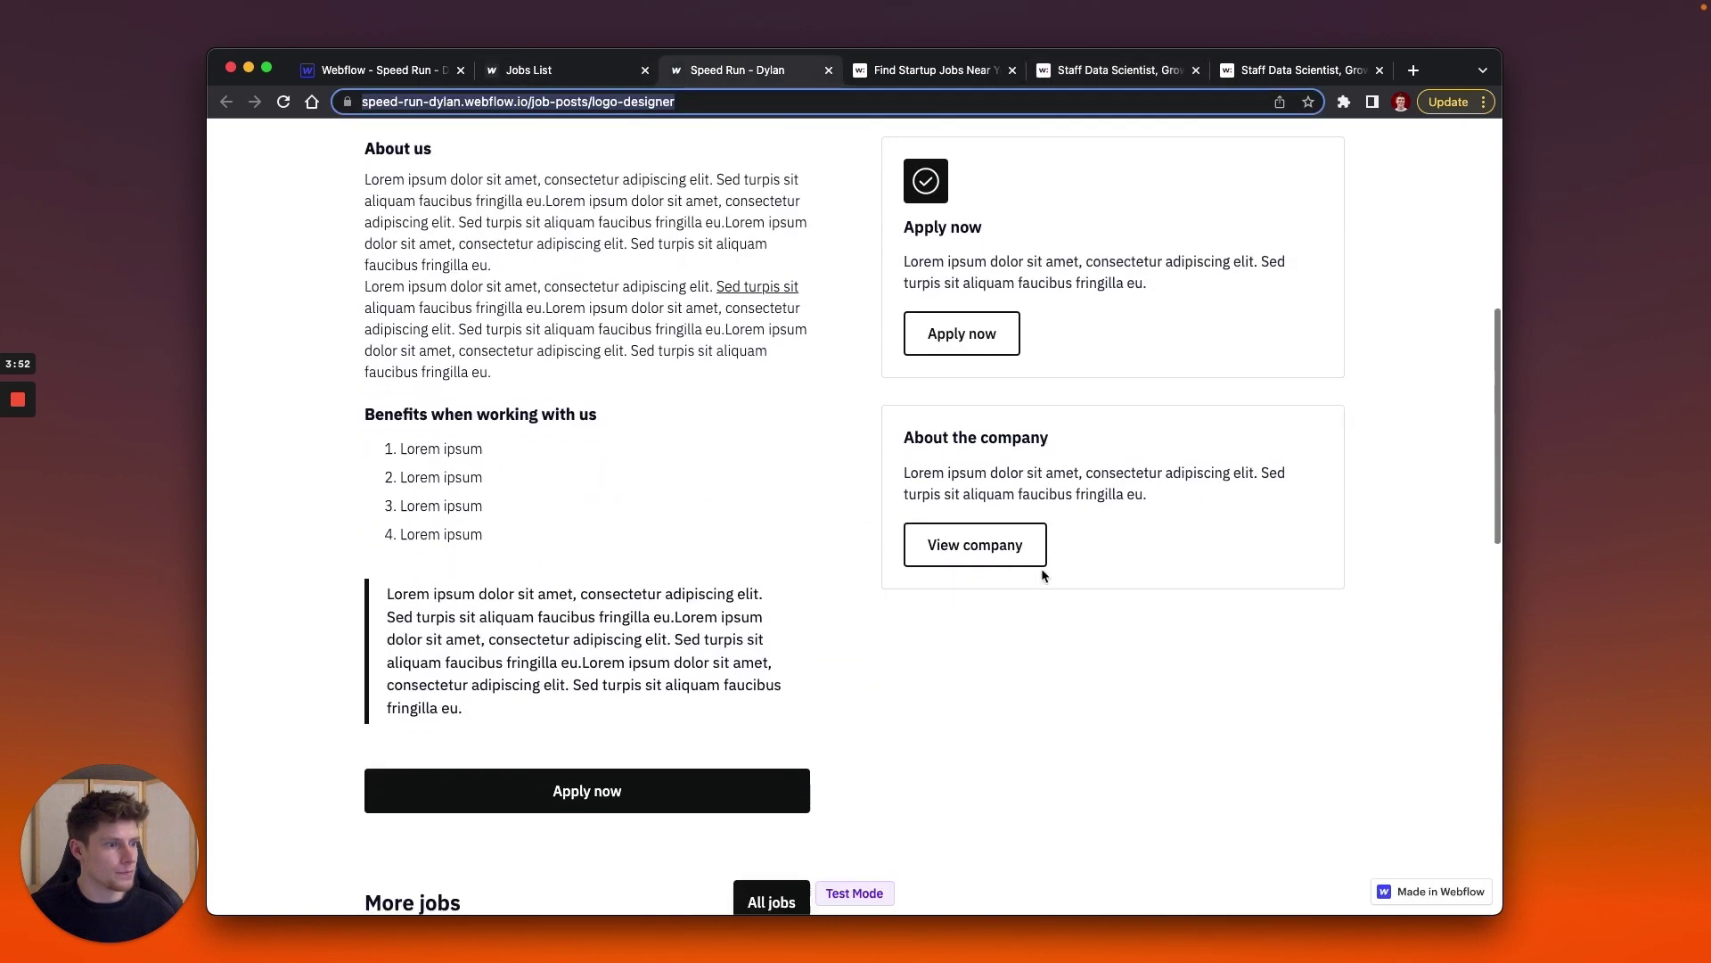
pyautogui.scroll(-5, 639, 487)
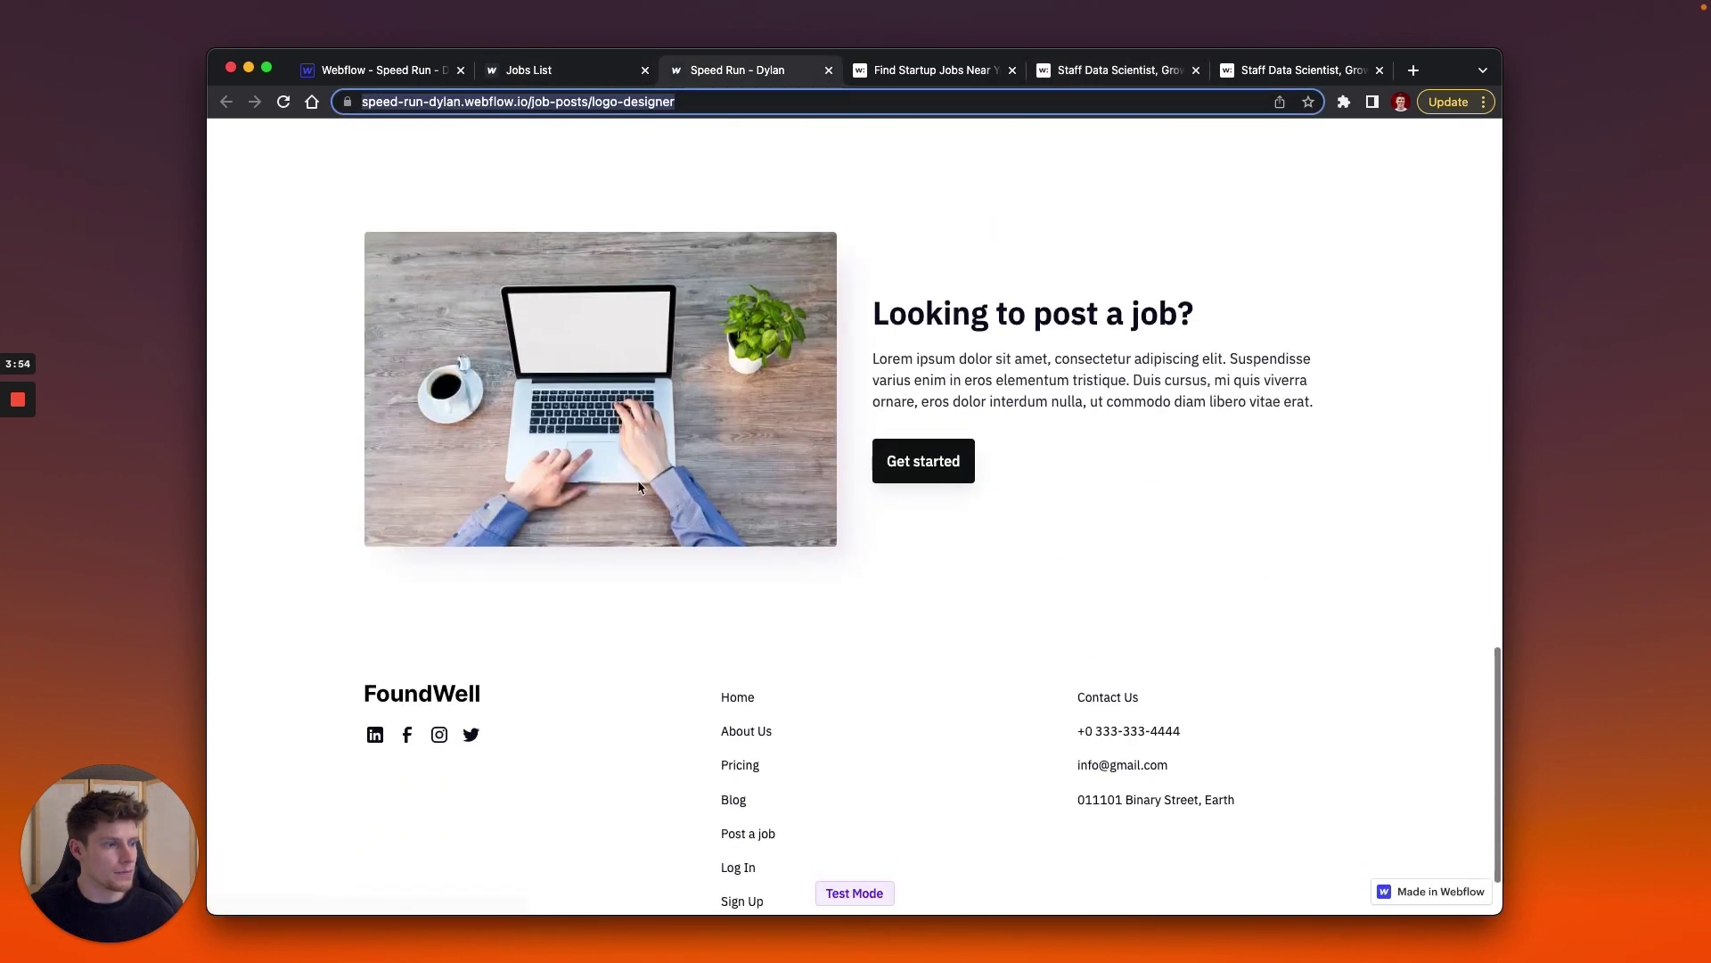
pyautogui.scroll(15, 640, 488)
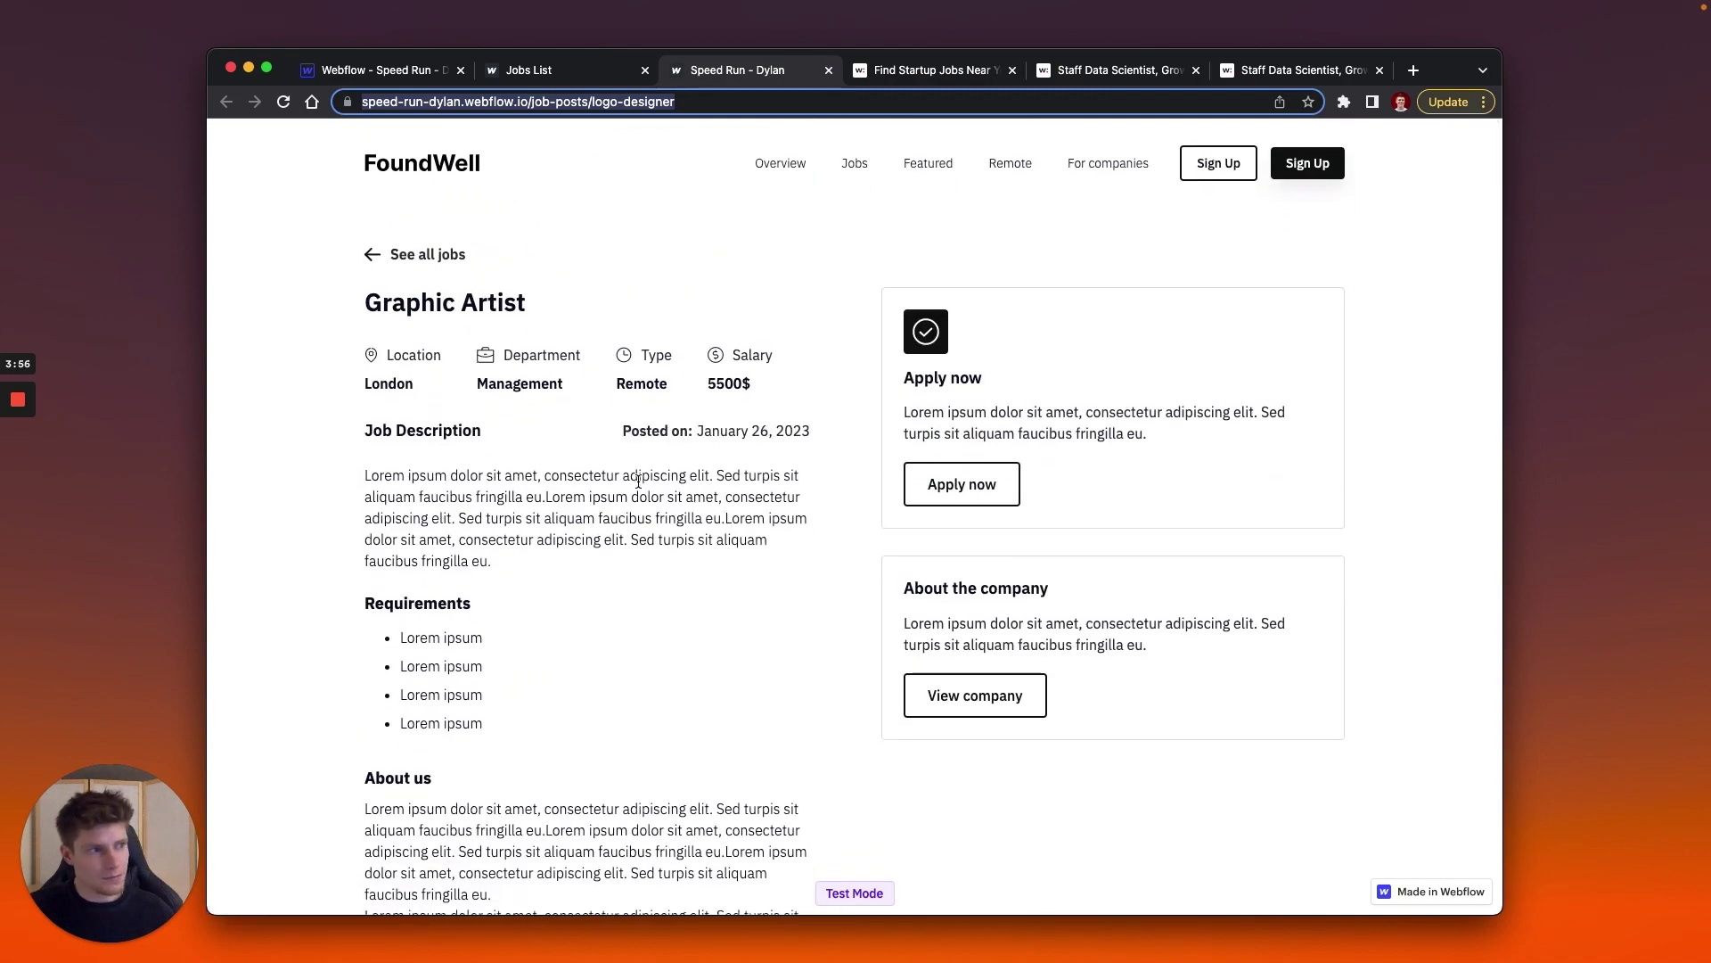
# Open the Graphic Artist post's Apply now form to view its fields, and close it.
pyautogui.click(959, 482)
pyautogui.scroll(-1, 778, 474)
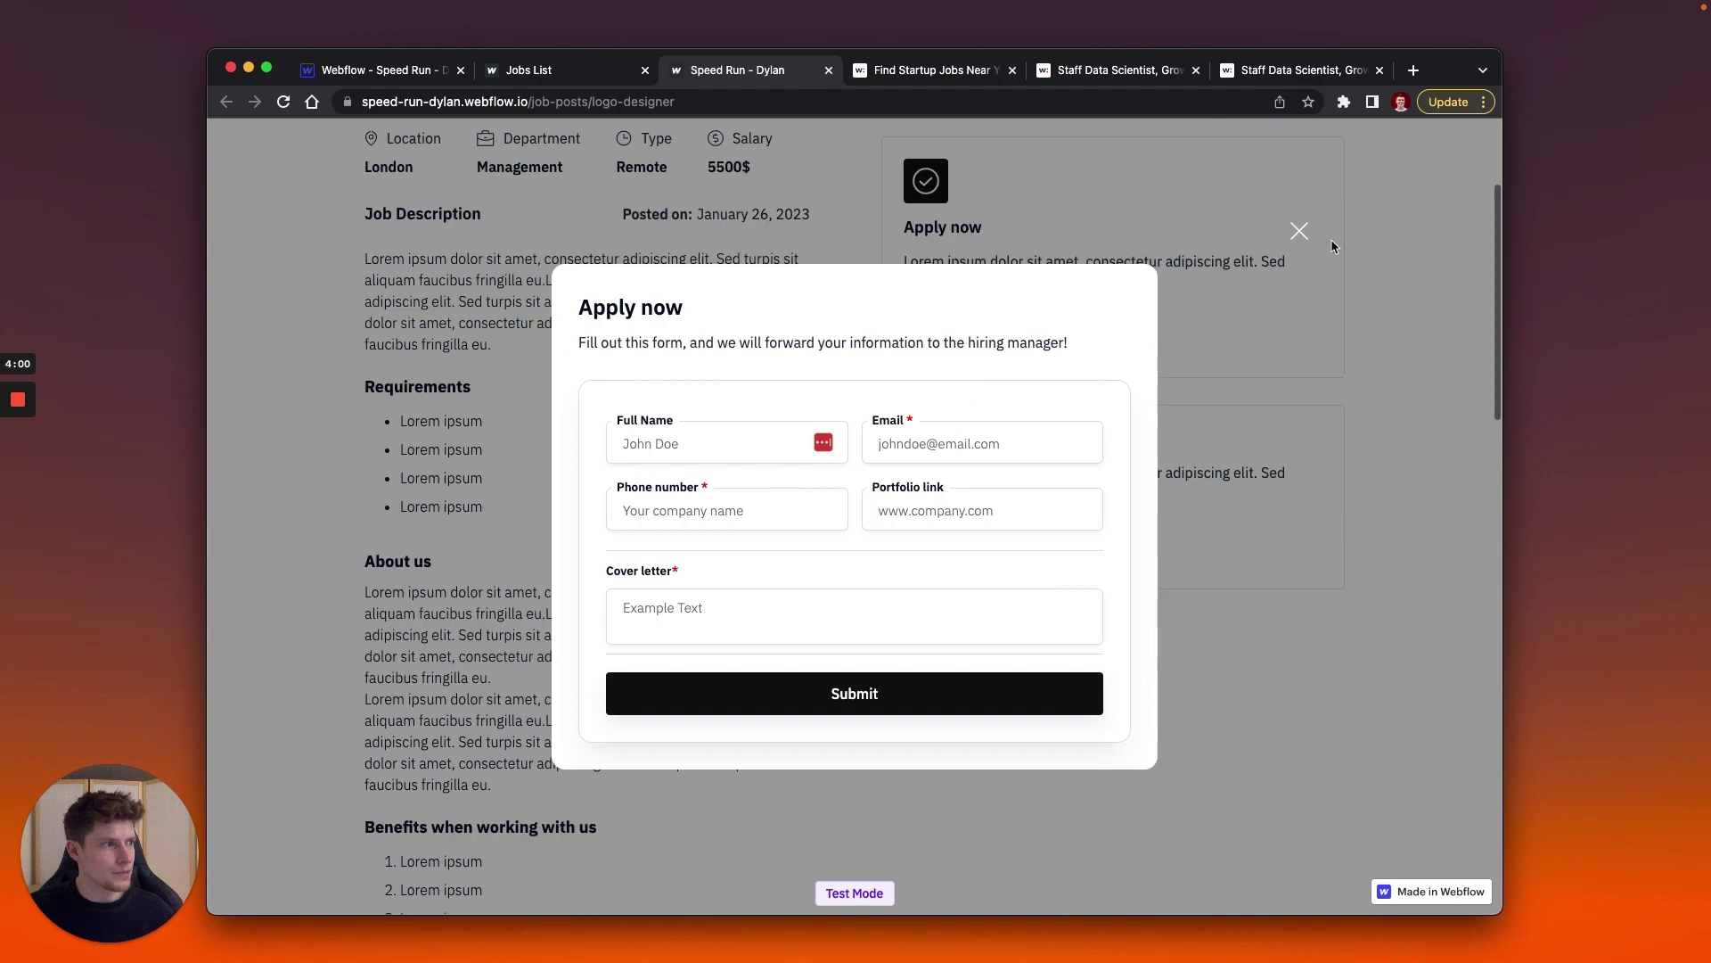
pyautogui.click(1299, 231)
pyautogui.scroll(5, 1110, 319)
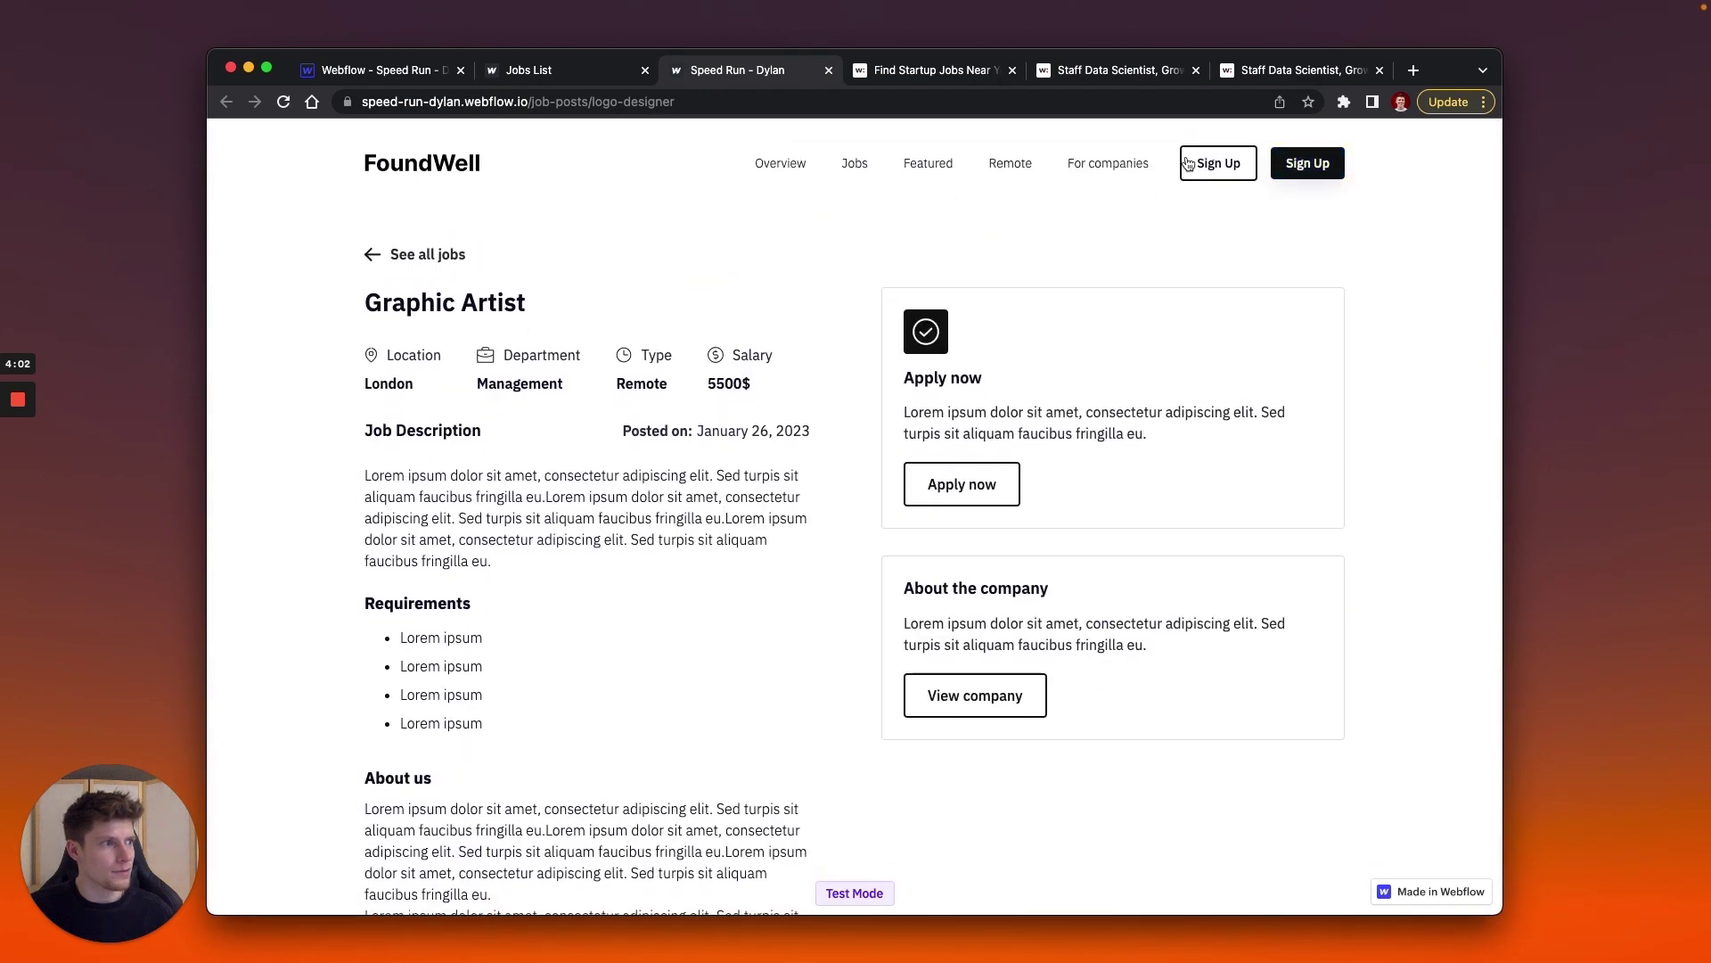
# Return to the published FoundWell home page and review it from the hero section to the footer.
pyautogui.click(526, 75)
pyautogui.scroll(6, 802, 535)
pyautogui.scroll(-1, 805, 555)
pyautogui.scroll(-15, 804, 547)
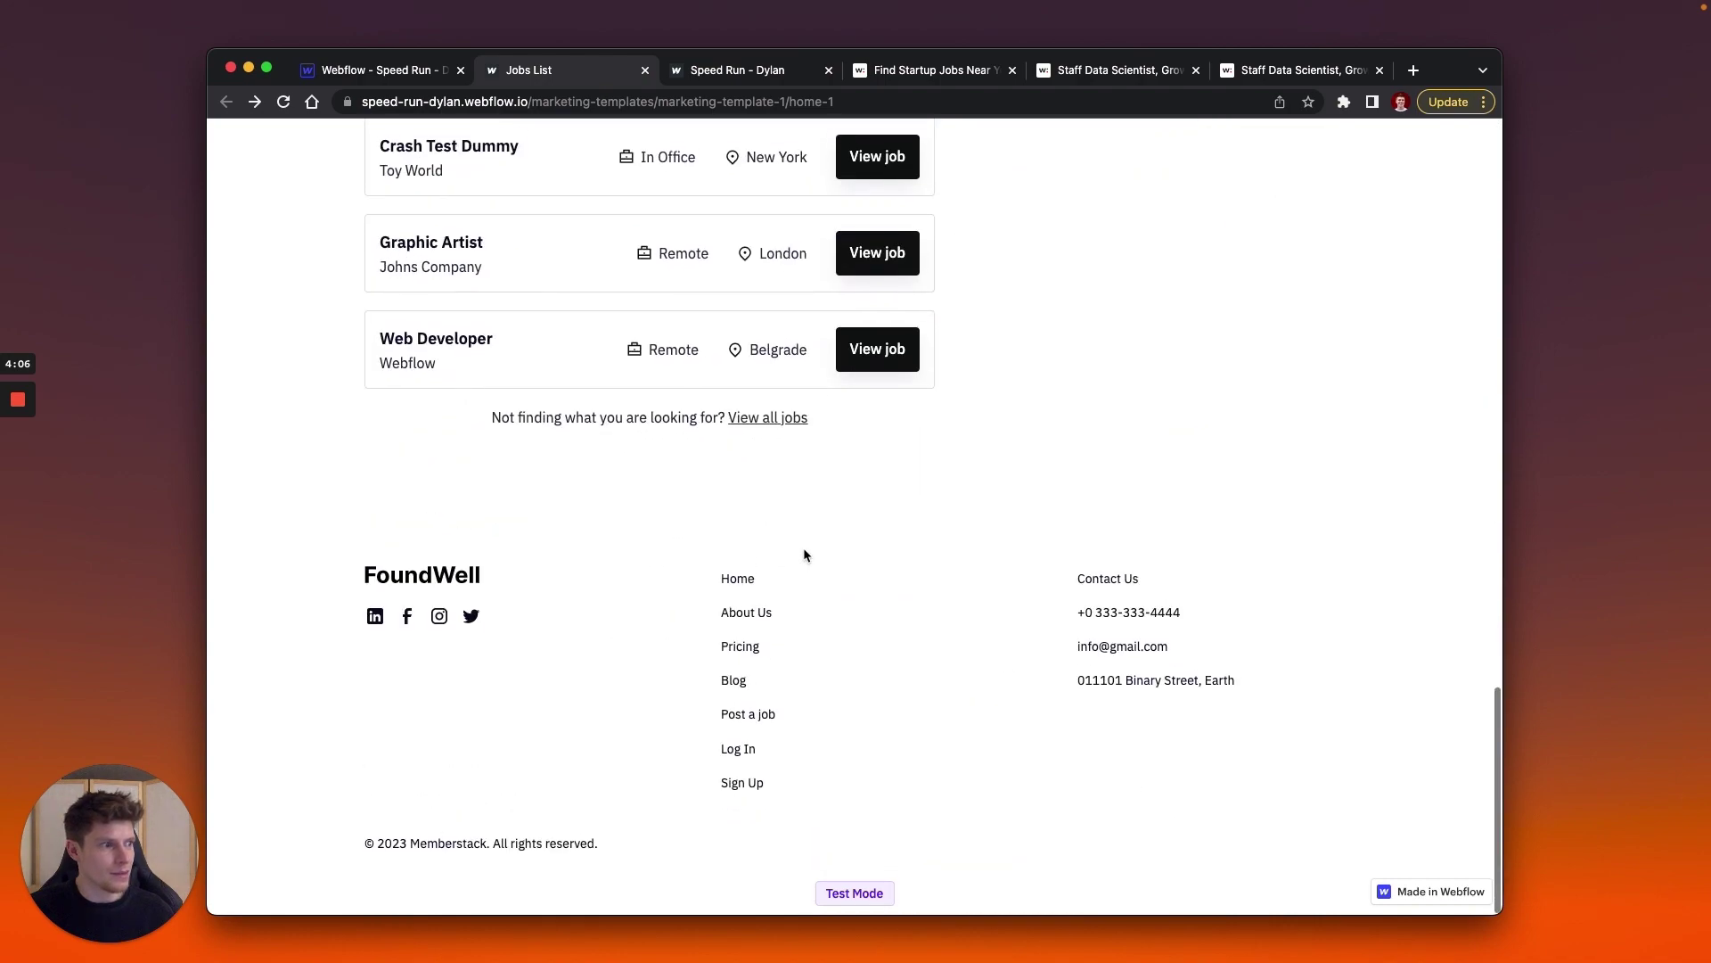
pyautogui.scroll(15, 804, 547)
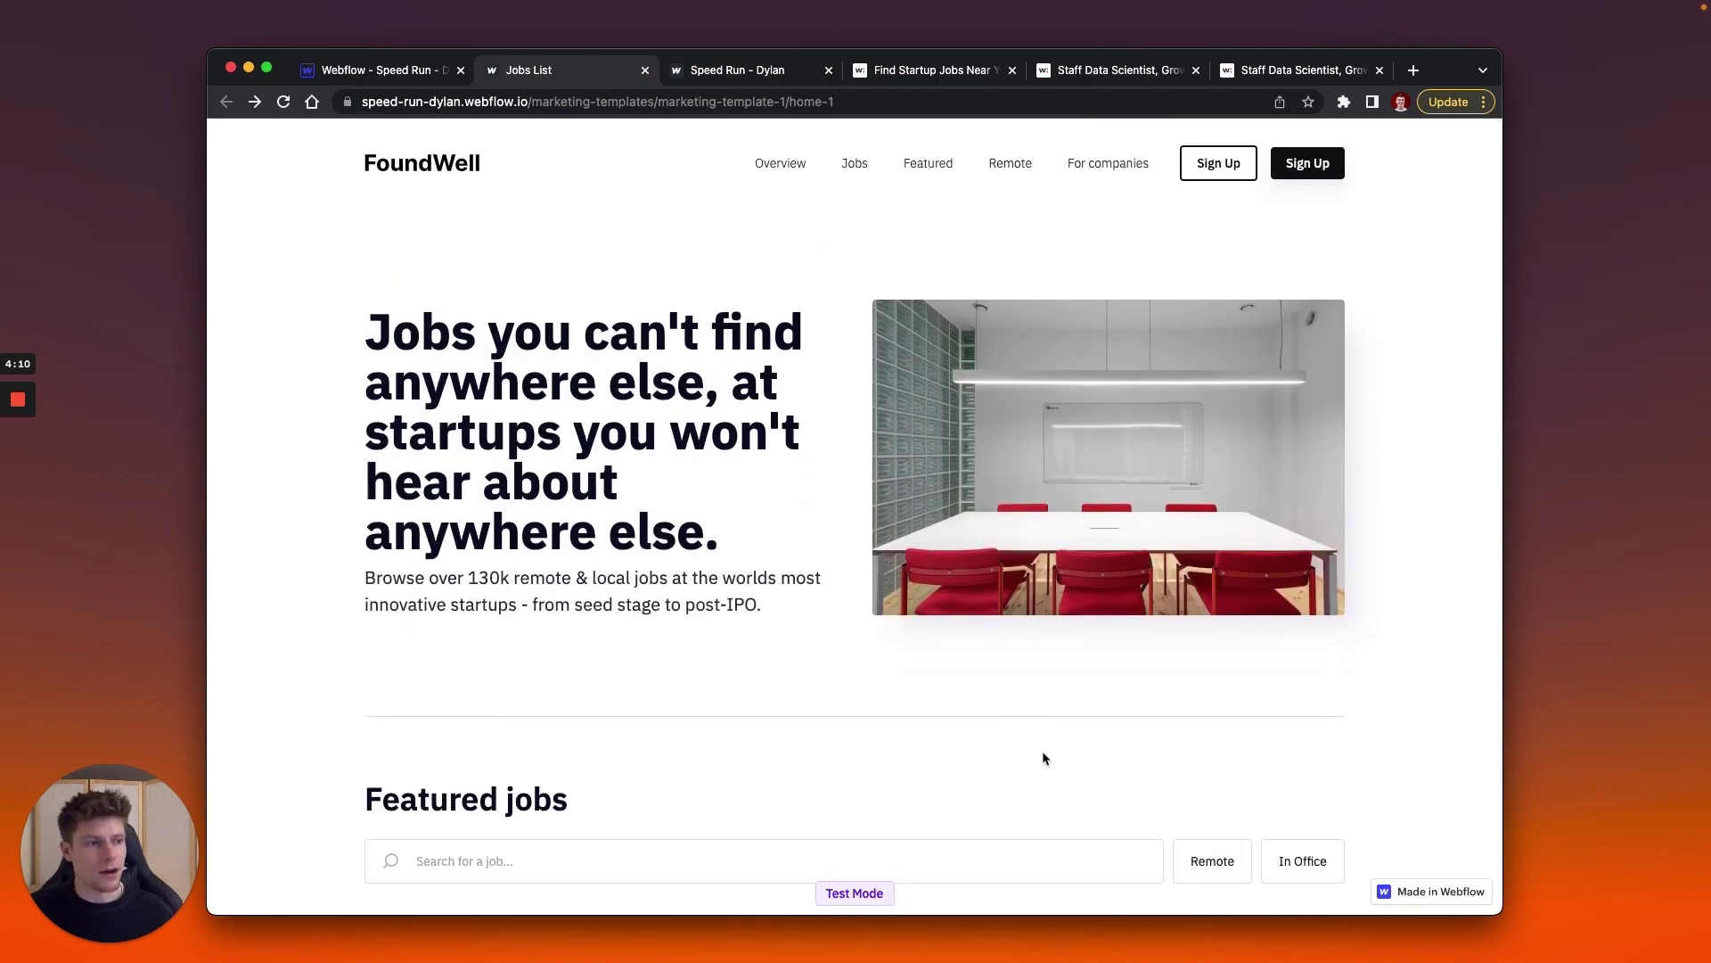
# Activate the Featured jobs search field and view the job listings beside the Level up your job search card.
pyautogui.scroll(-5, 576, 719)
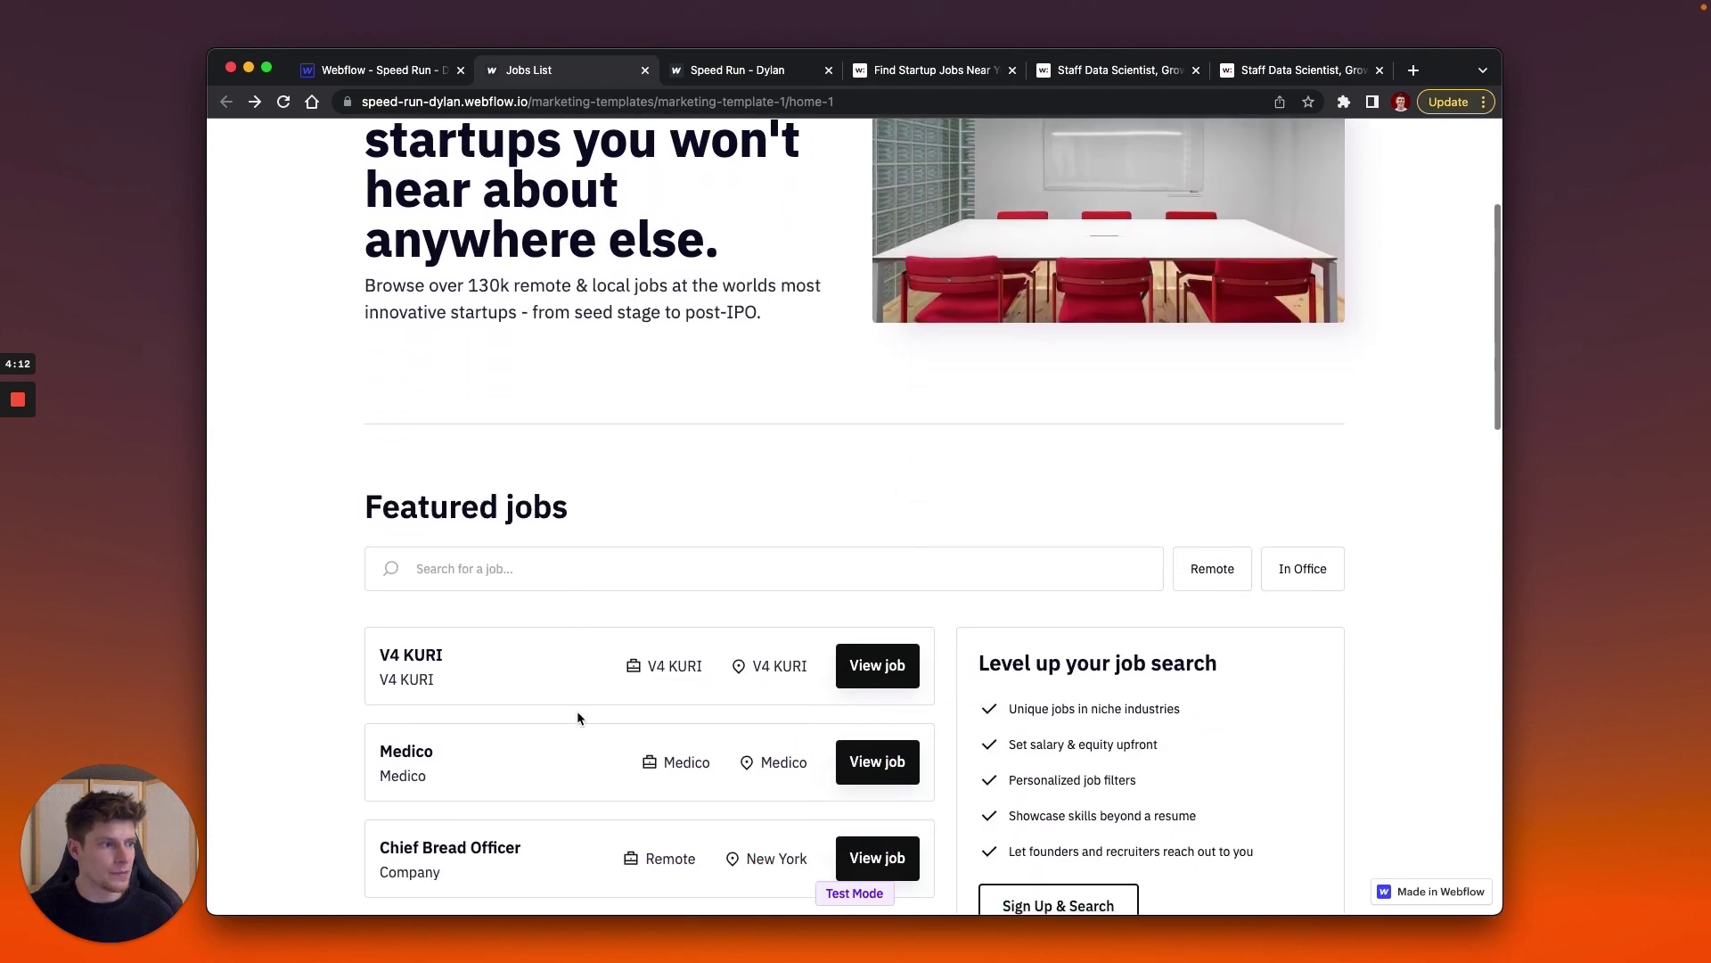
pyautogui.click(669, 511)
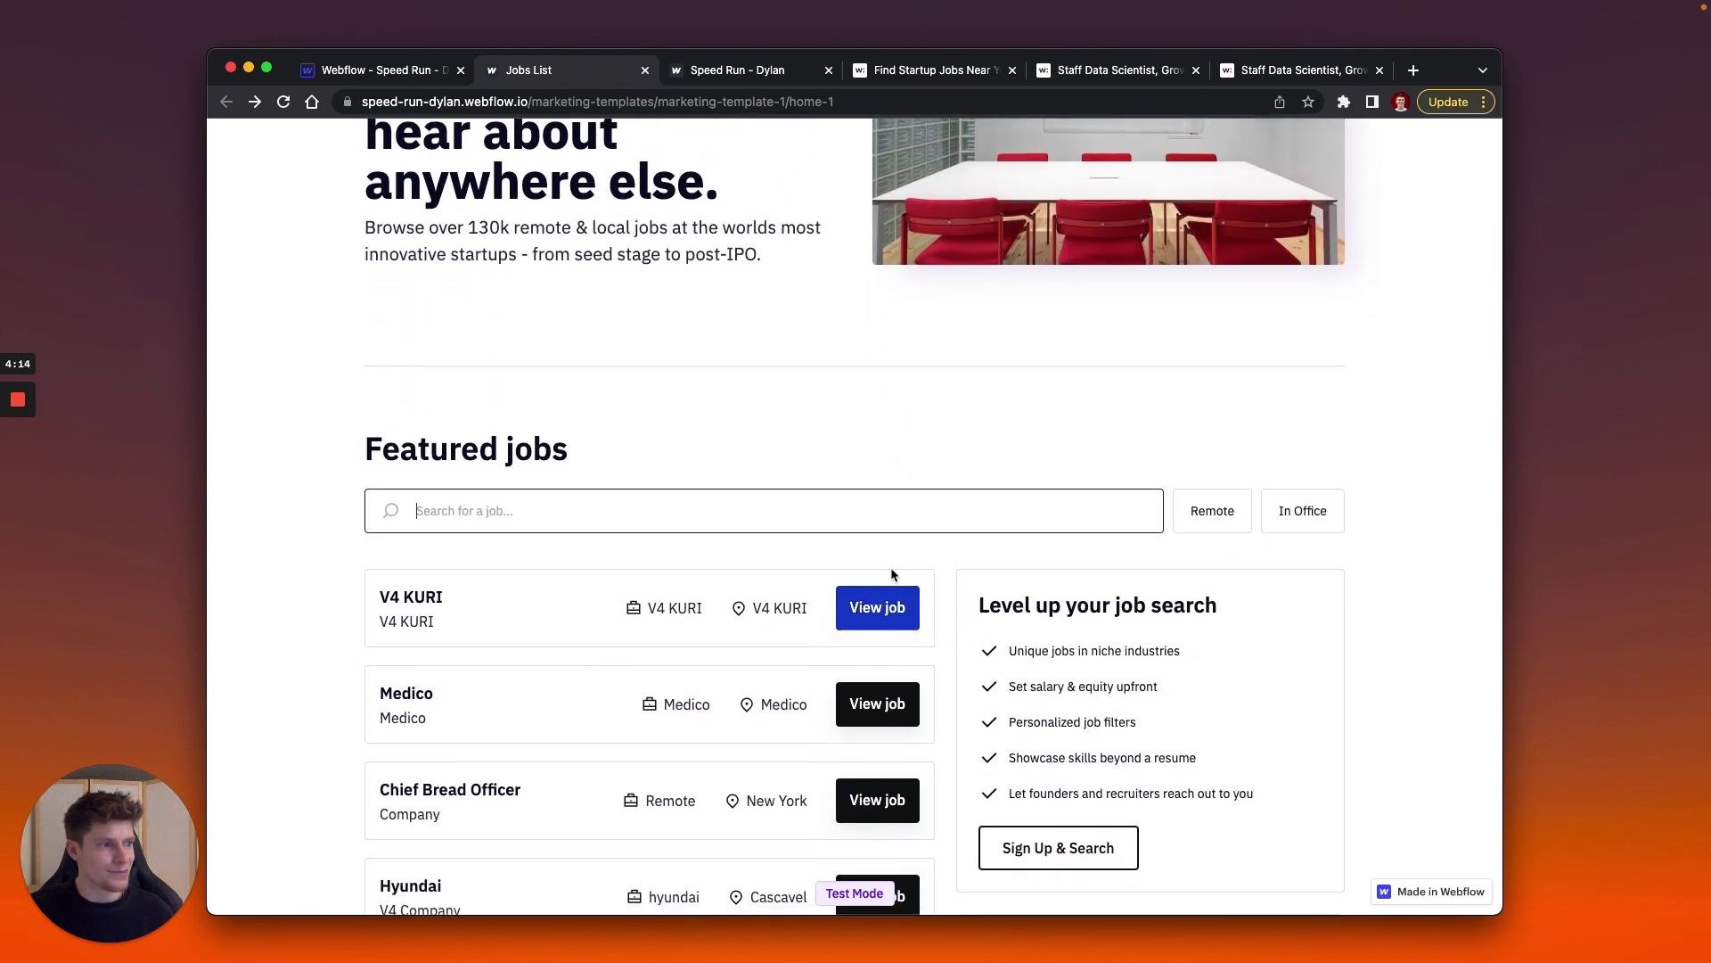
pyautogui.scroll(-1, 858, 664)
pyautogui.scroll(-5, 977, 800)
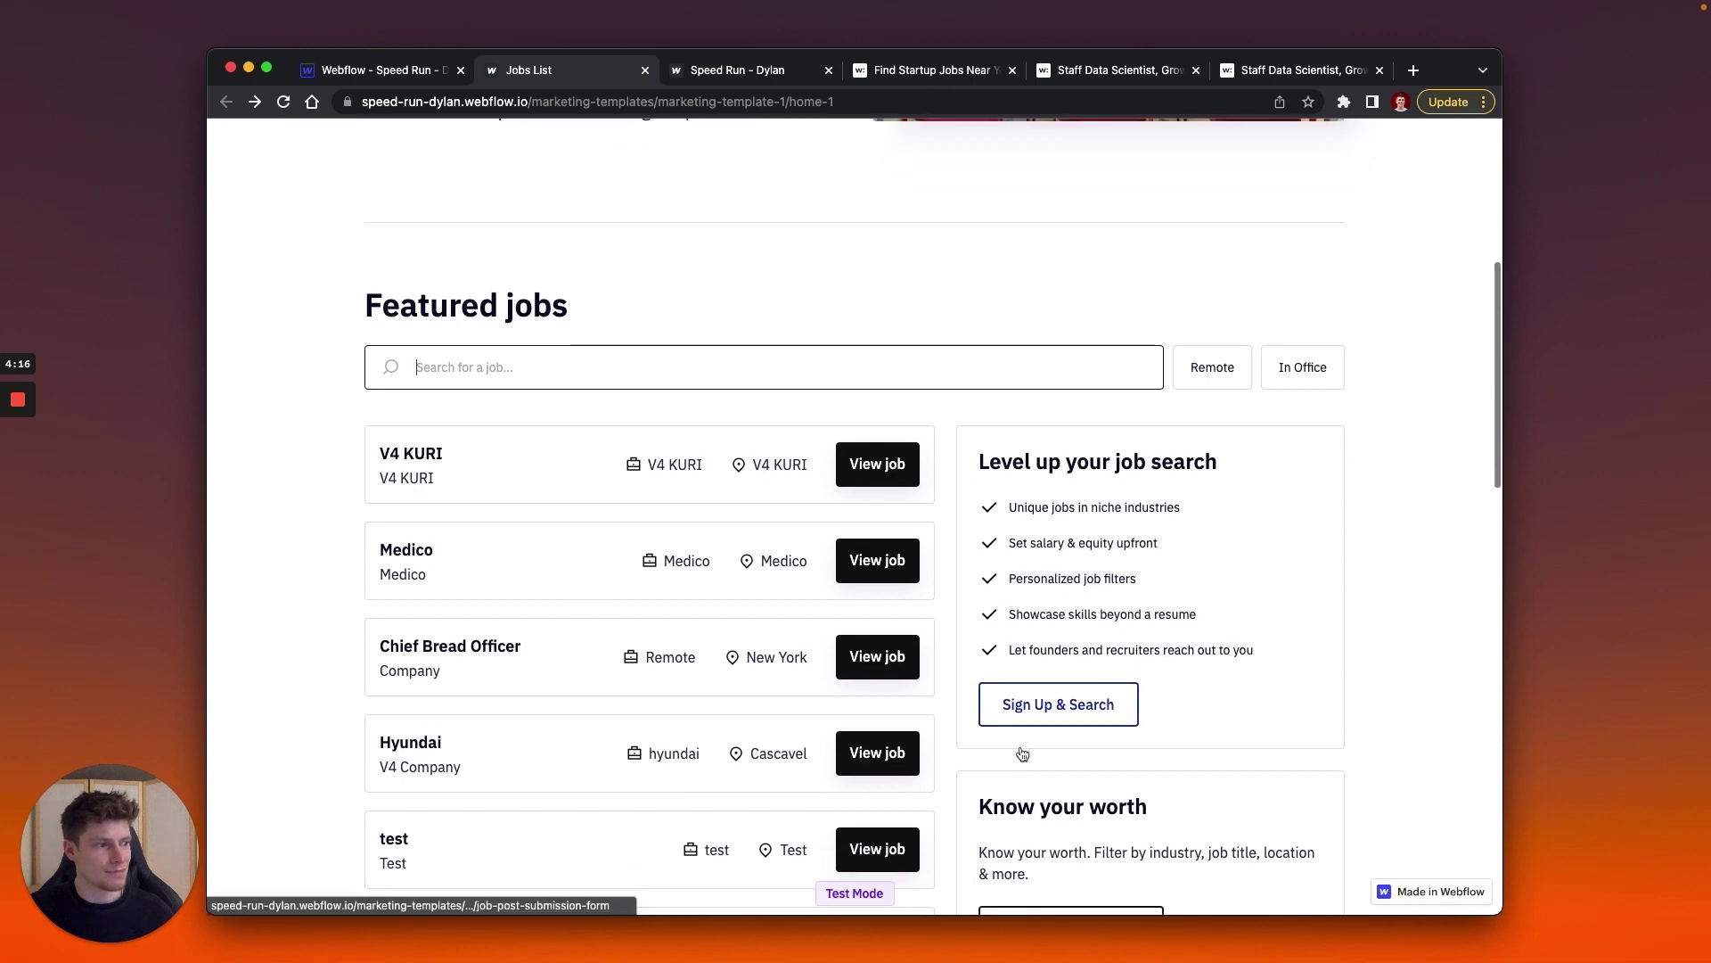
pyautogui.scroll(10, 821, 509)
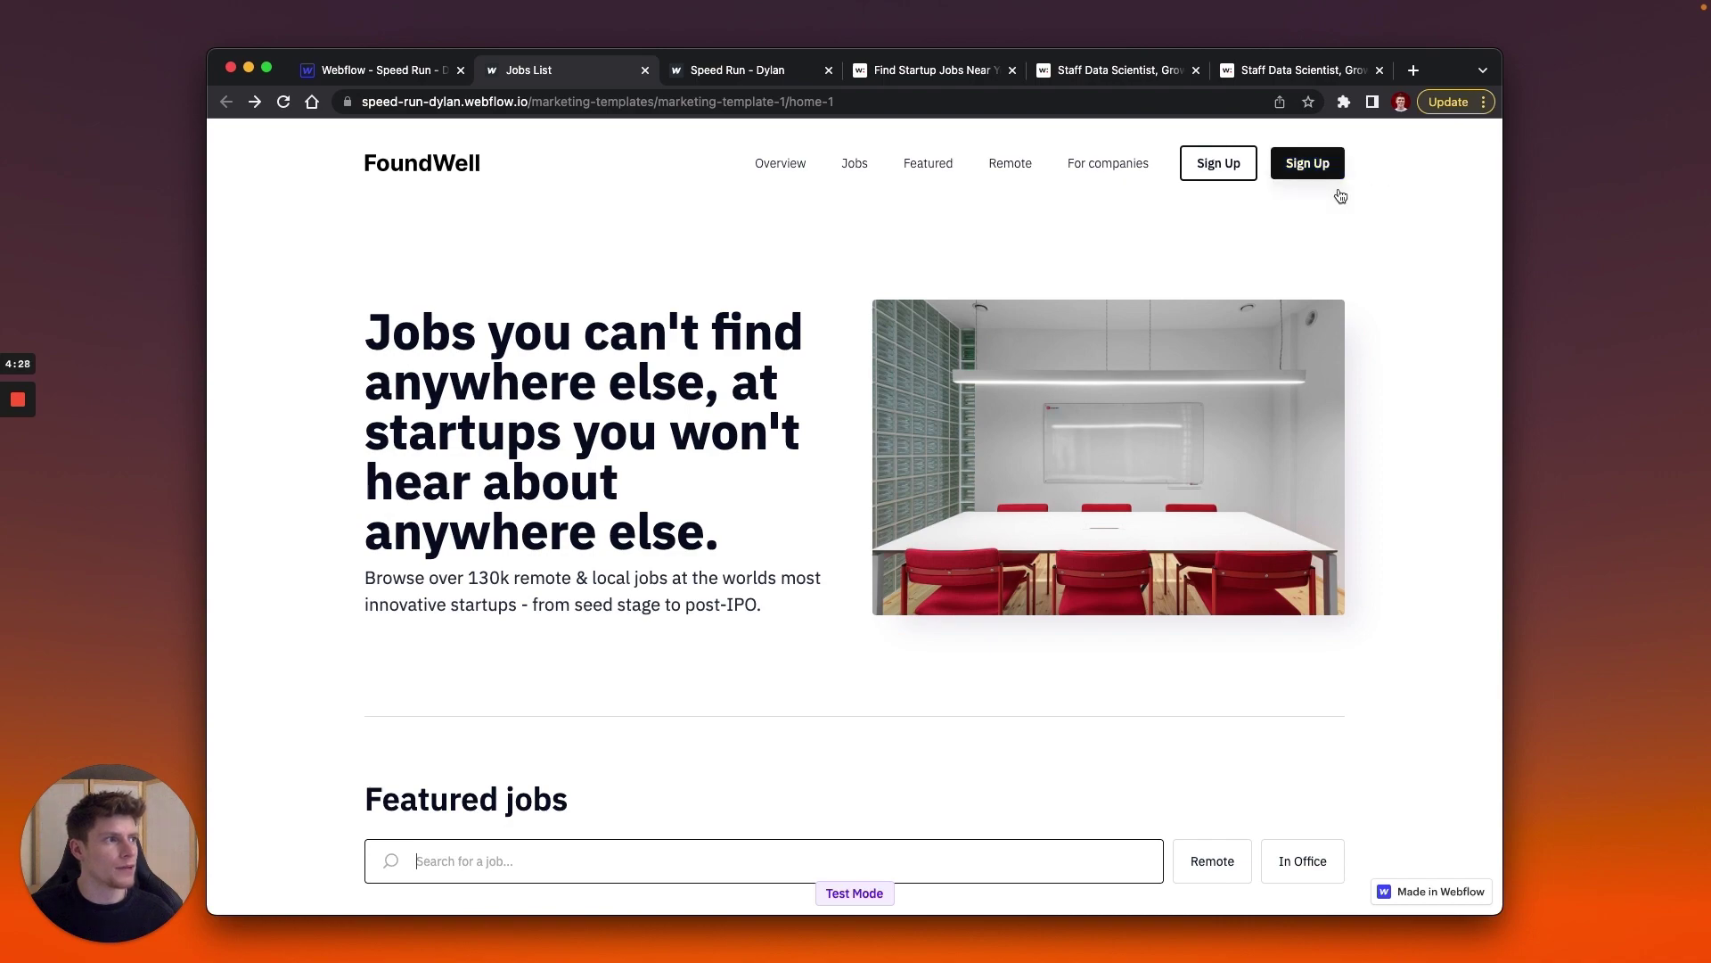
# Follow the Sign Up & Search link in the Level up your job search card and go back to the home page.
pyautogui.scroll(-1, 1334, 191)
pyautogui.scroll(1, 1332, 190)
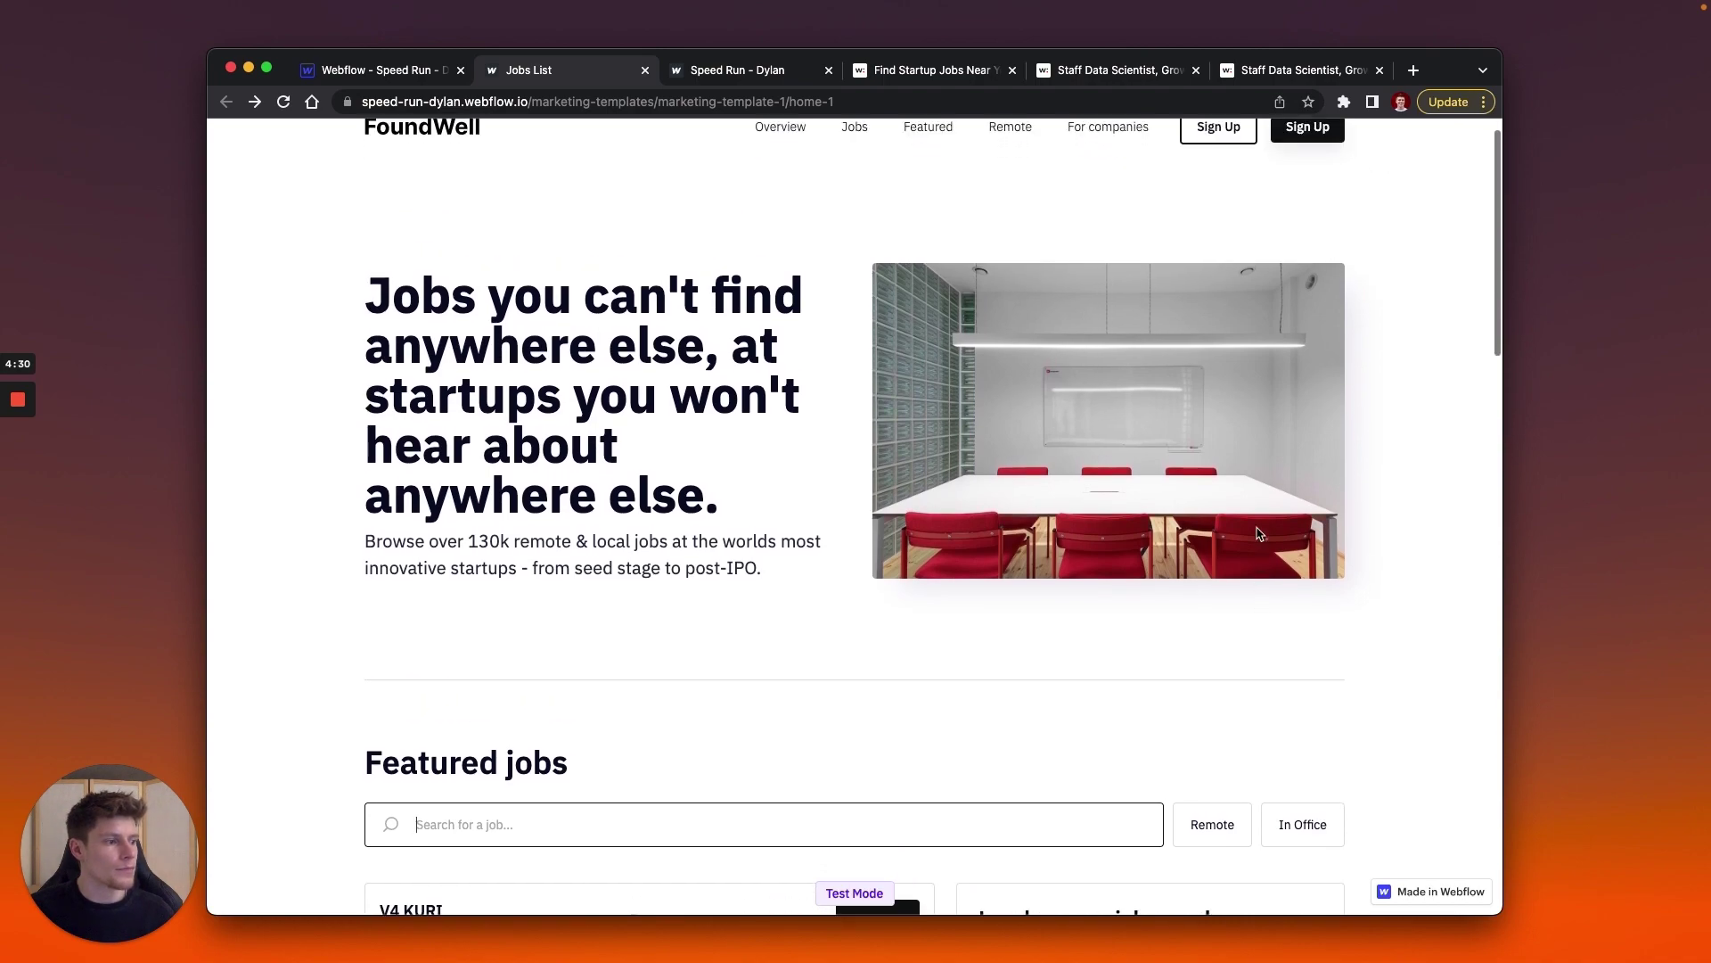
pyautogui.scroll(-5, 1255, 526)
pyautogui.scroll(5, 1100, 494)
pyautogui.scroll(-7, 1248, 318)
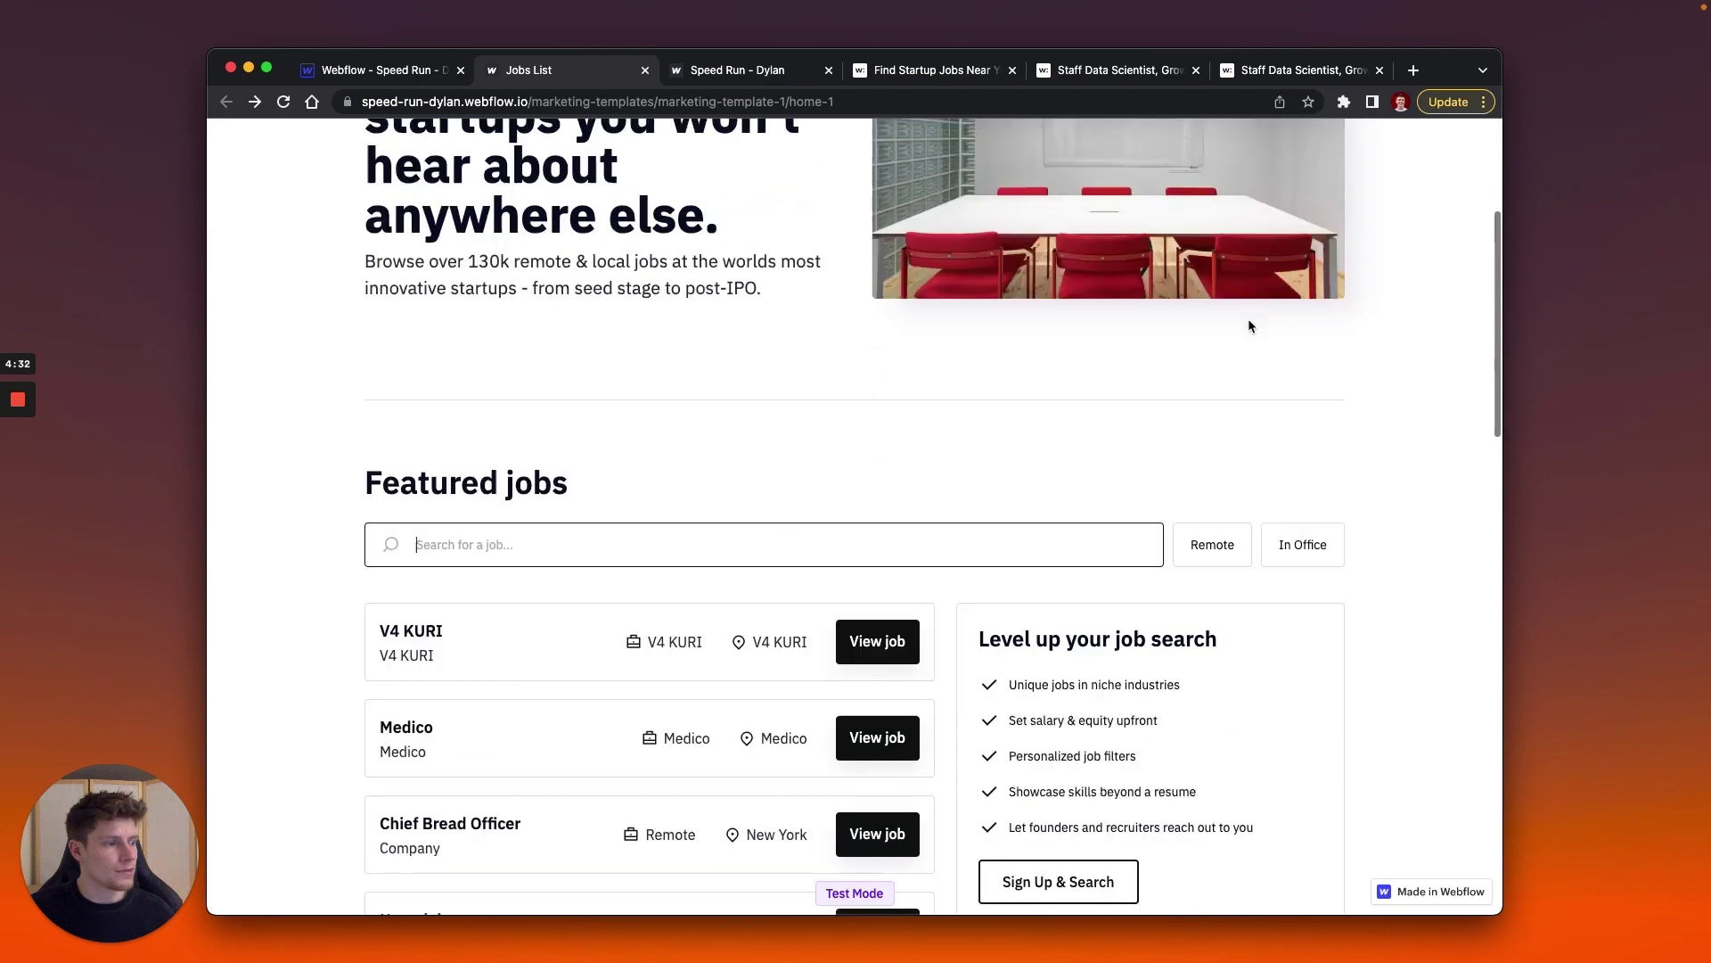
pyautogui.click(1083, 652)
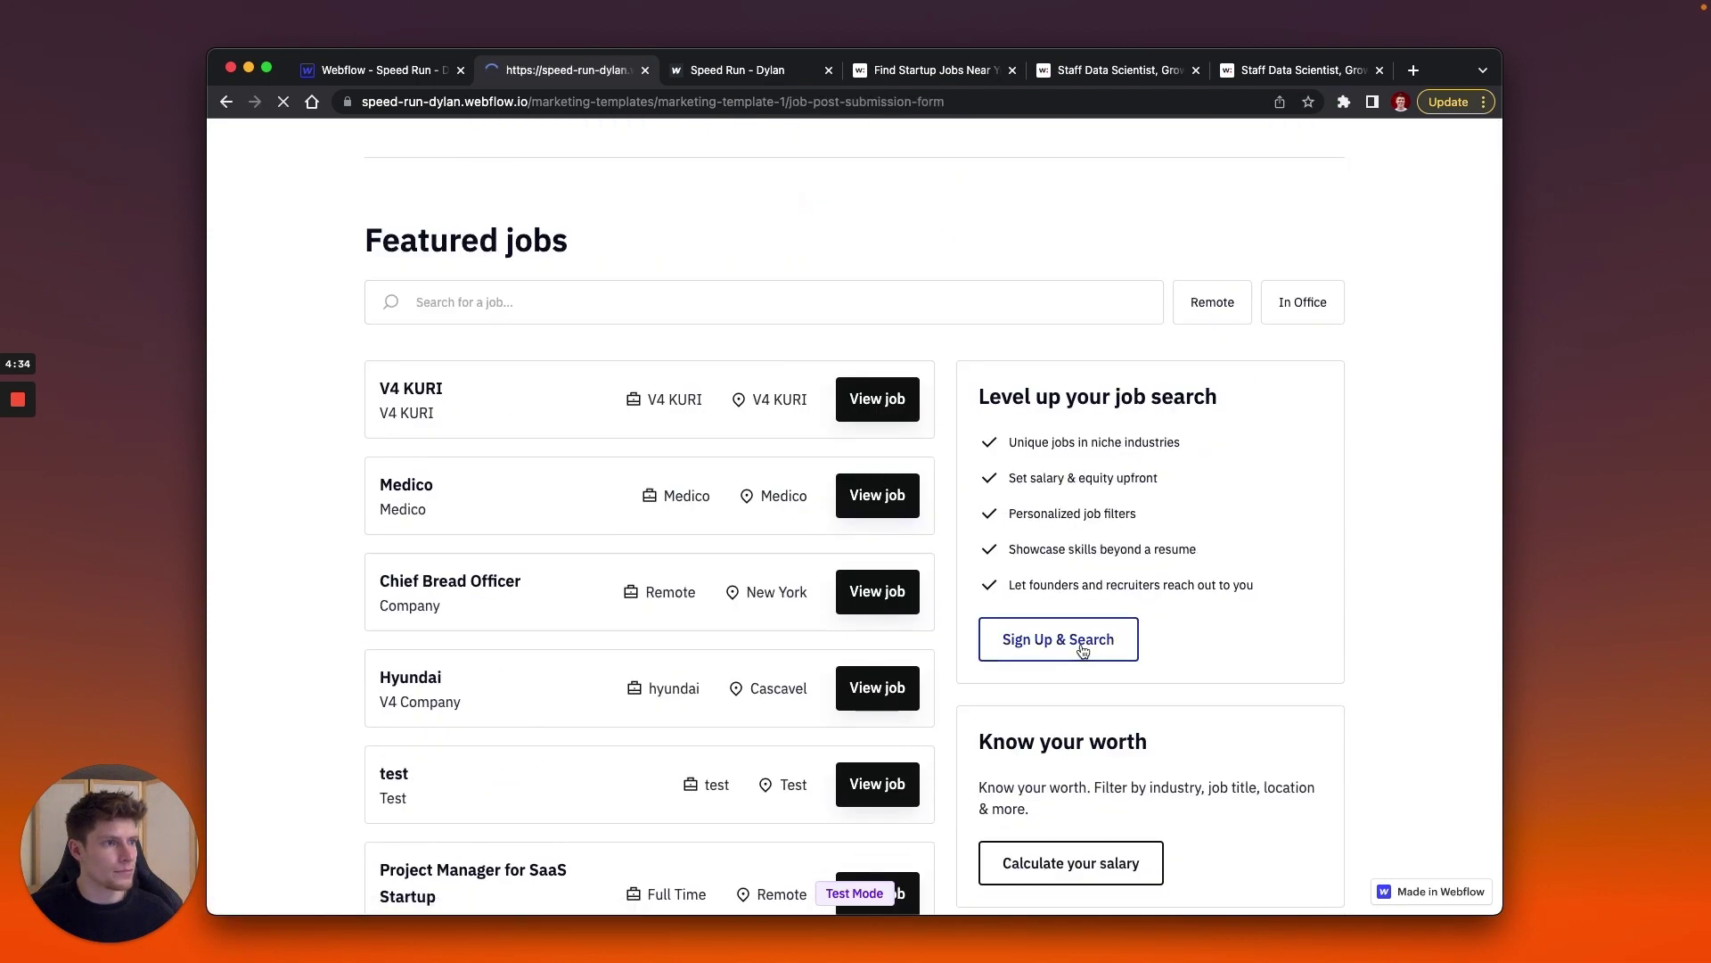
pyautogui.click(228, 102)
# Check the First Name, Last Name, Email and Password fields on the published FoundWell account creation page.
pyautogui.moveTo(21, 419)
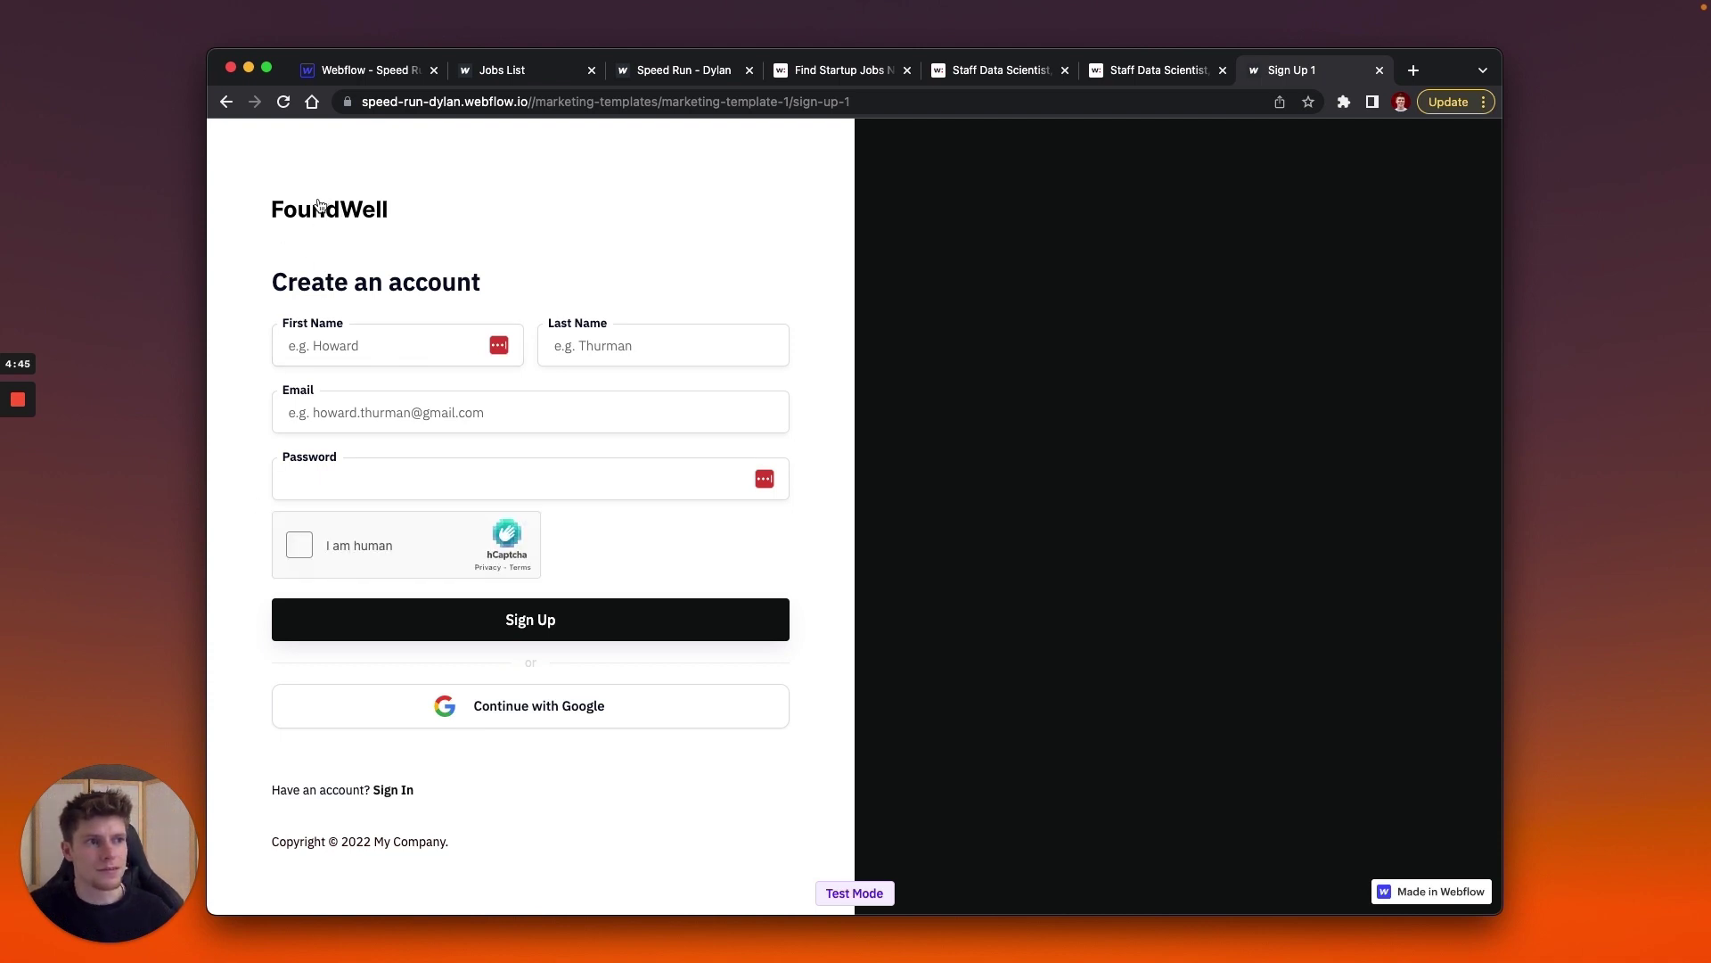
pyautogui.click(329, 358)
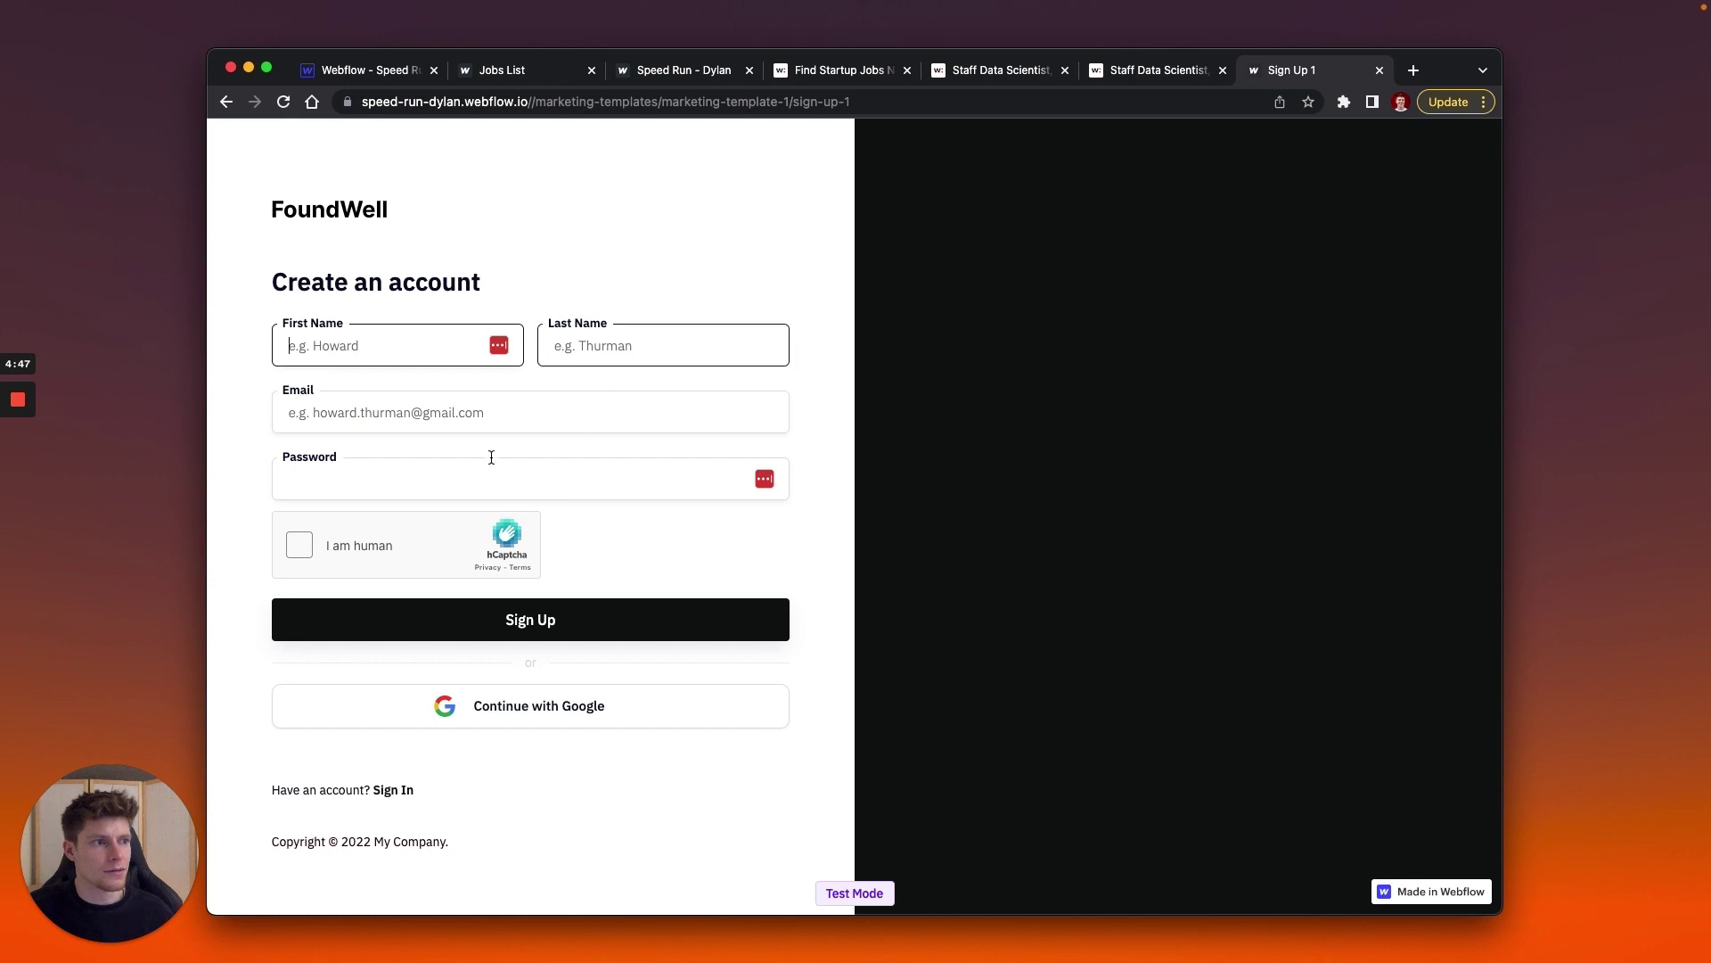
pyautogui.press('Tab')
pyautogui.click(414, 428)
pyautogui.press('Tab')
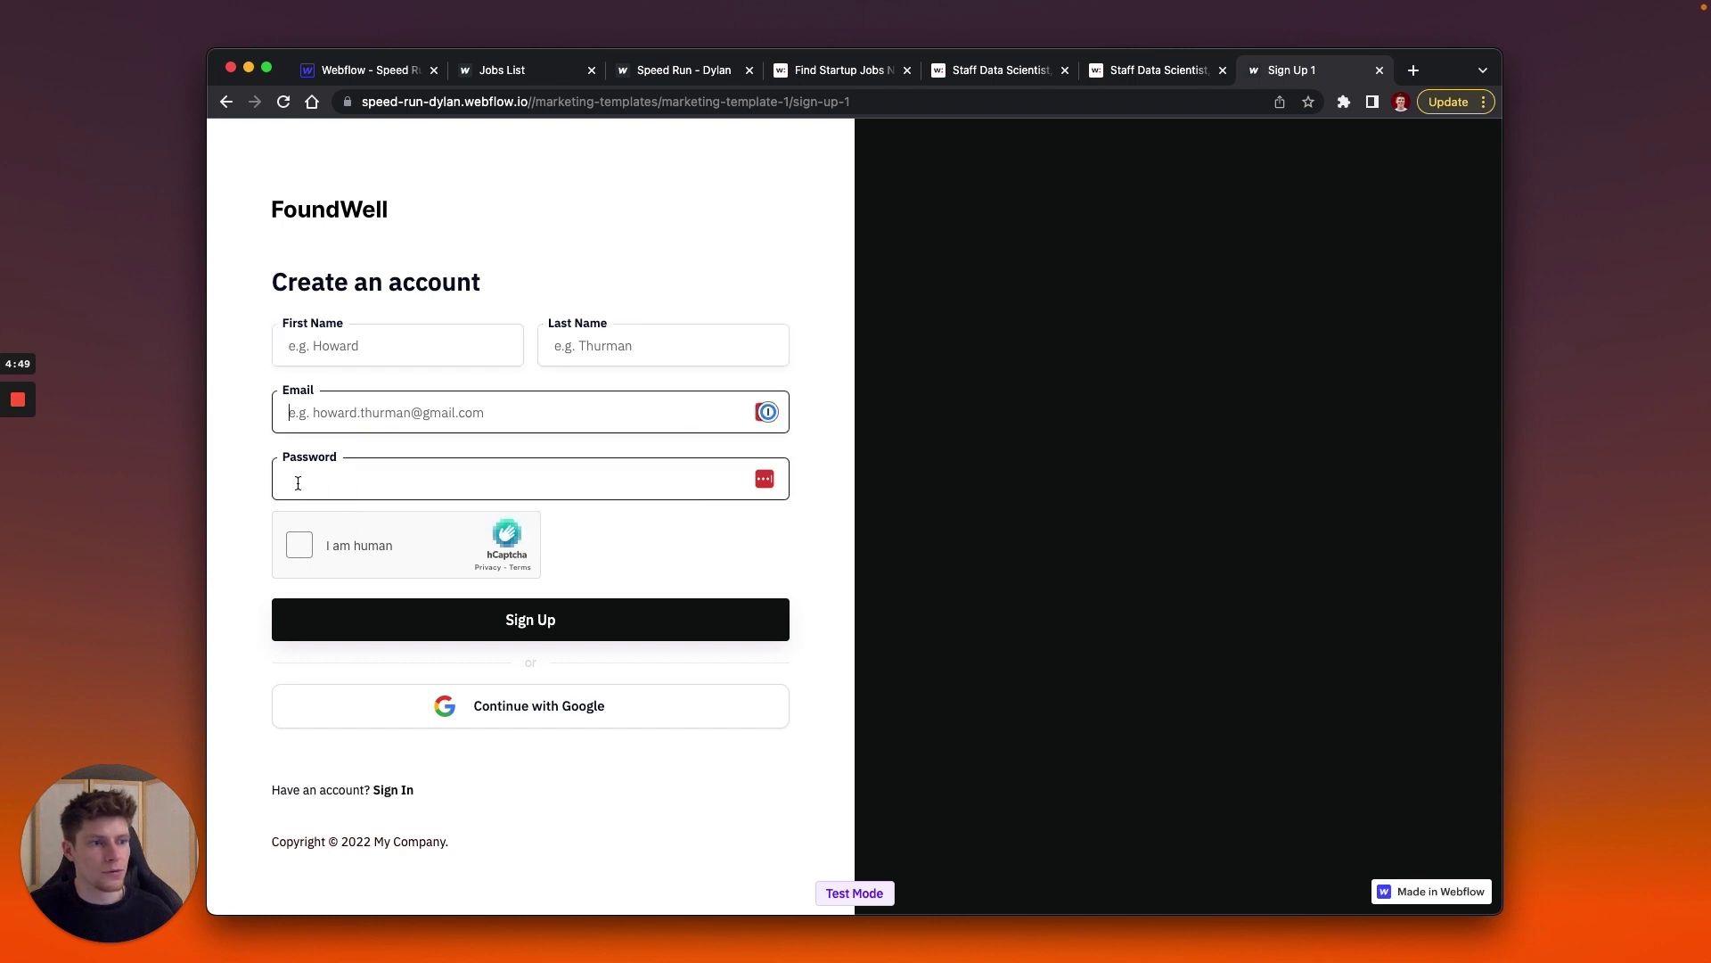
pyautogui.click(817, 429)
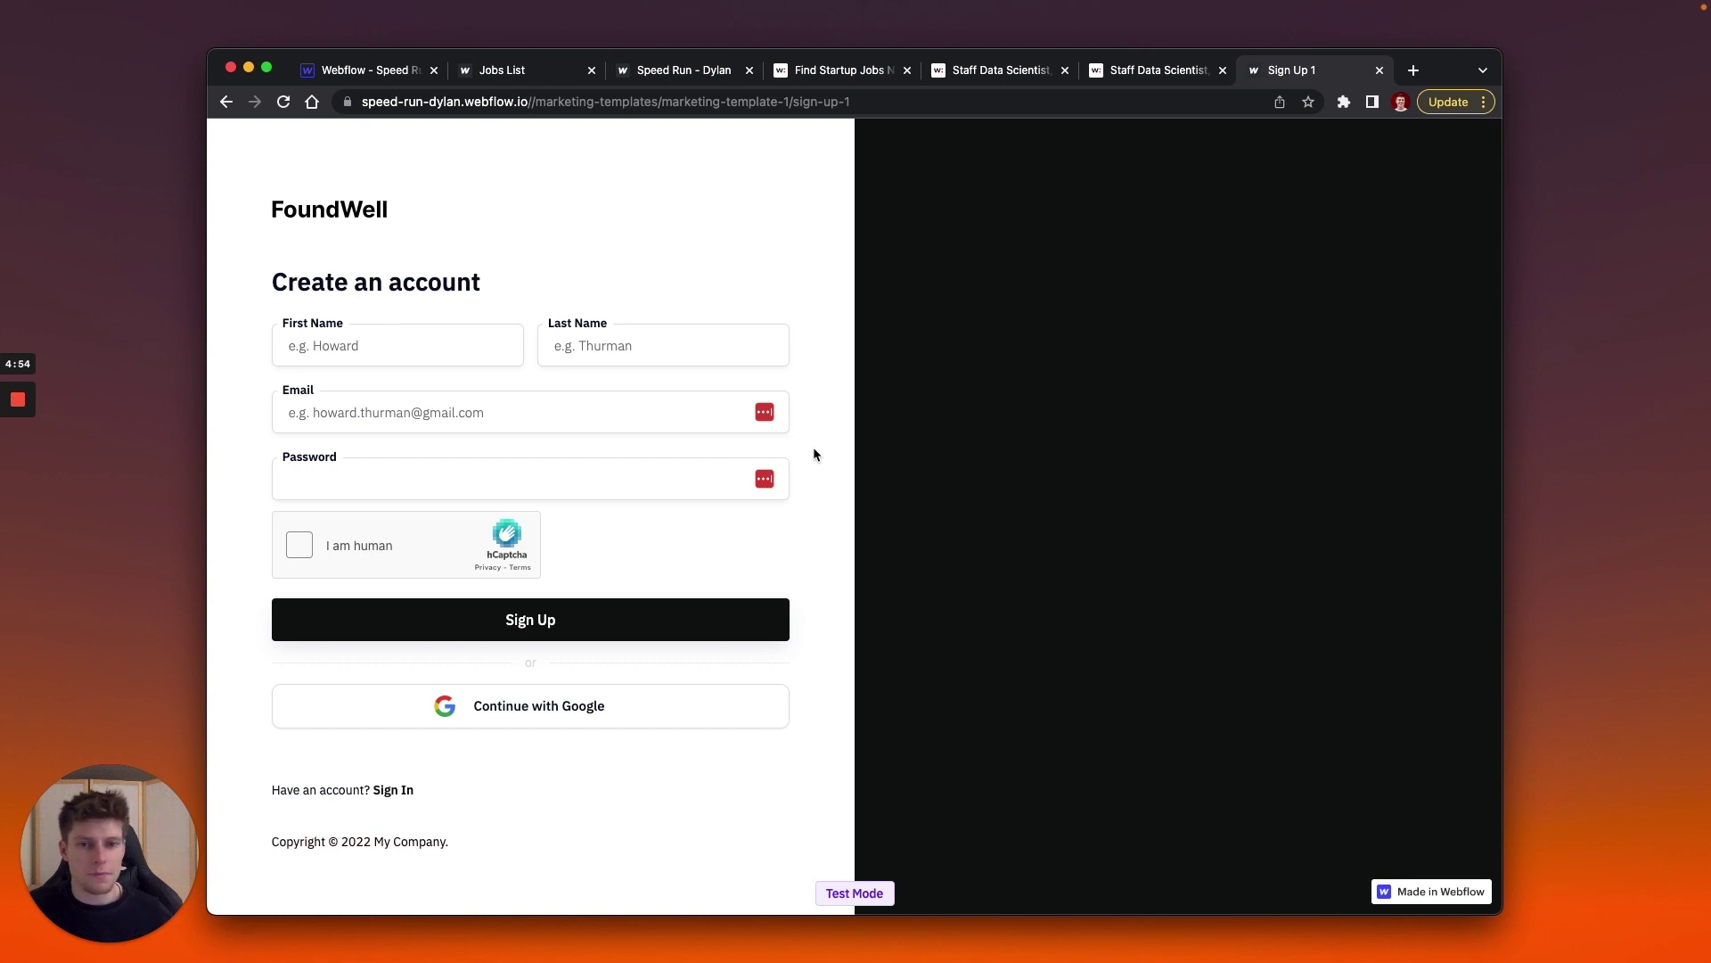
pyautogui.click(426, 480)
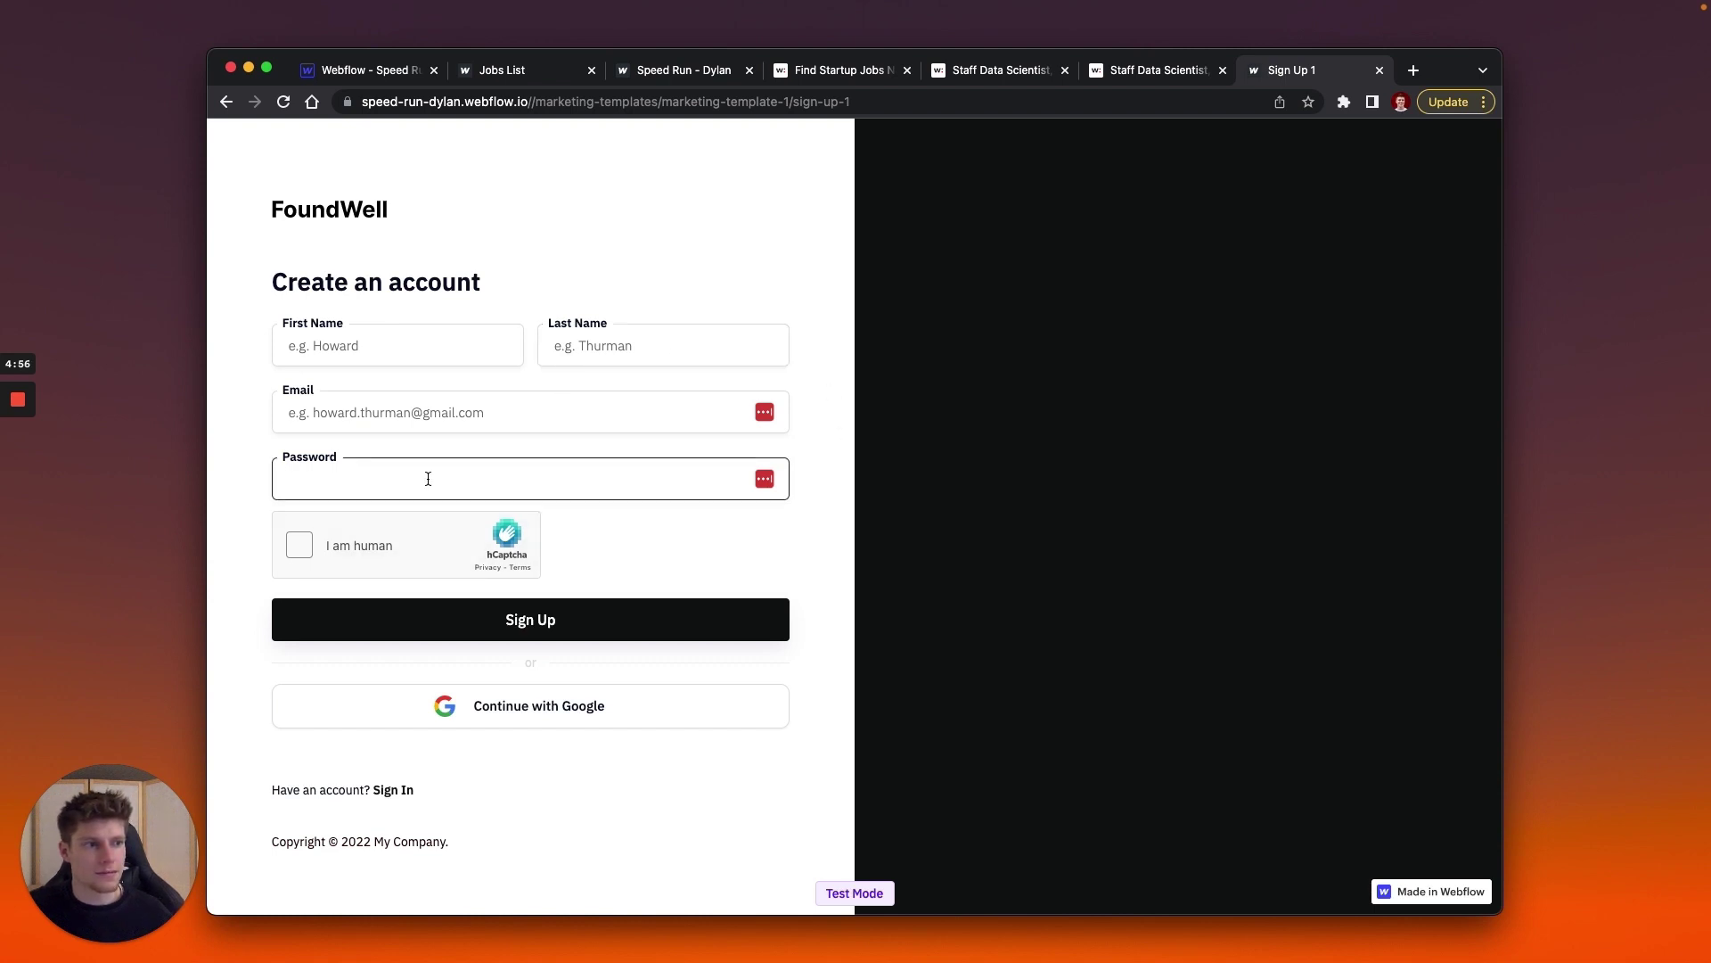
pyautogui.click(252, 483)
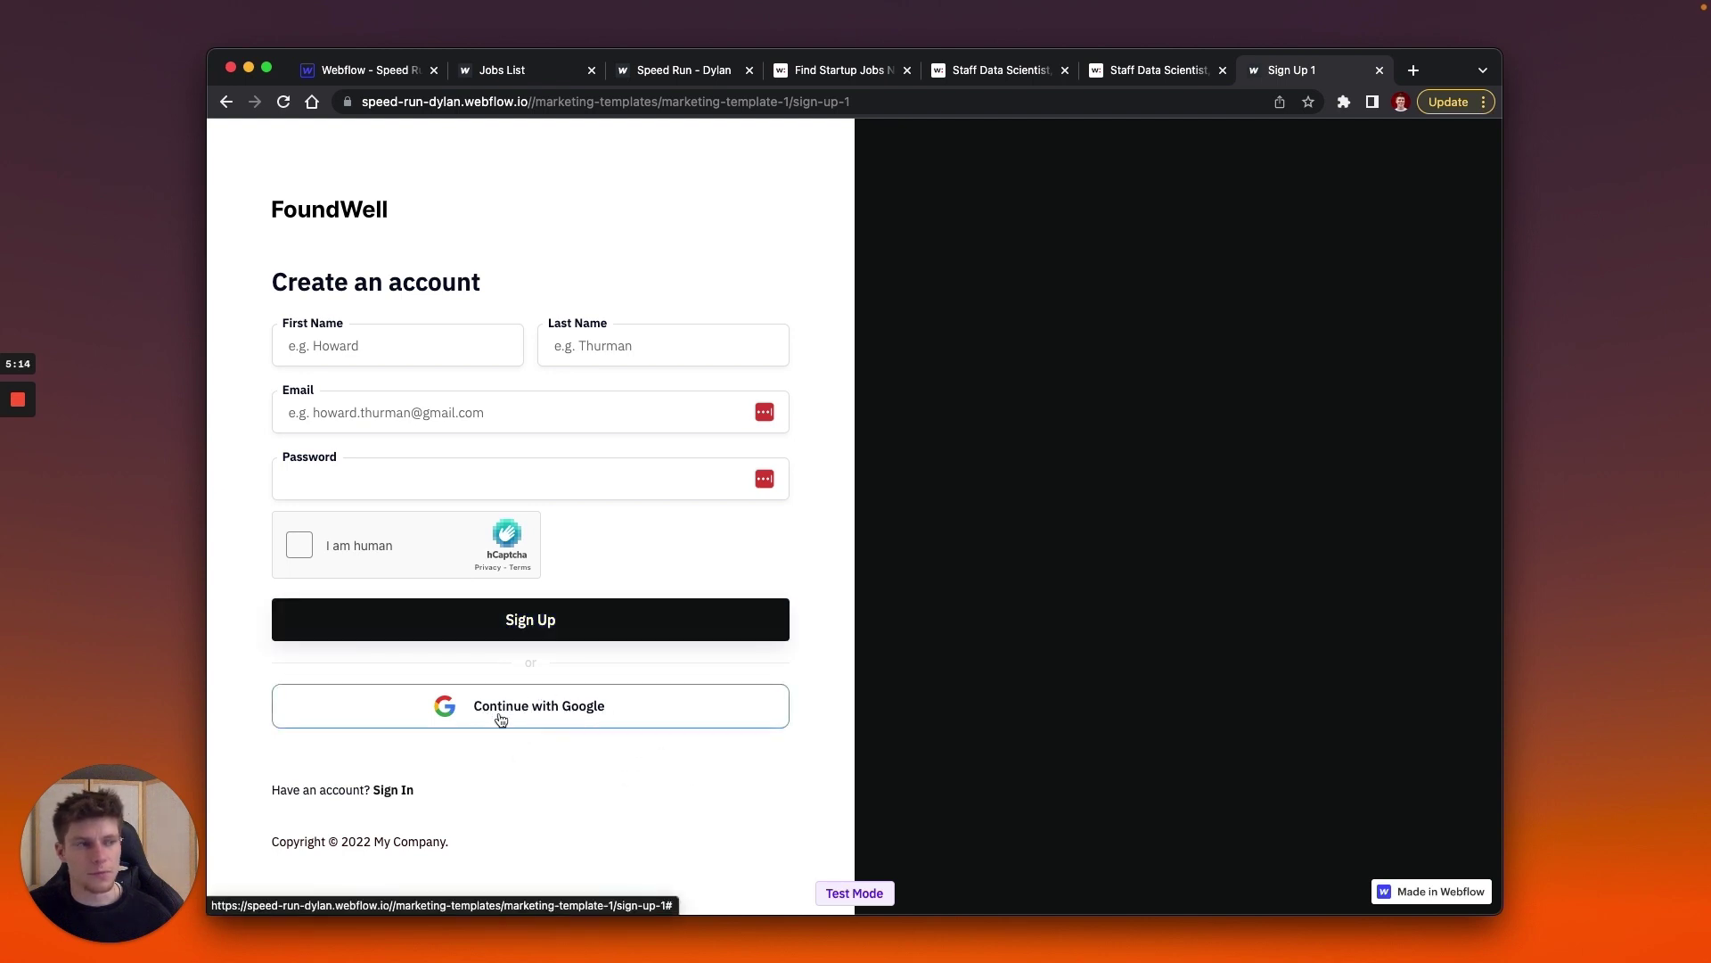
# Return to the published home page and look over its Featured jobs, filters and hero section.
pyautogui.click(654, 75)
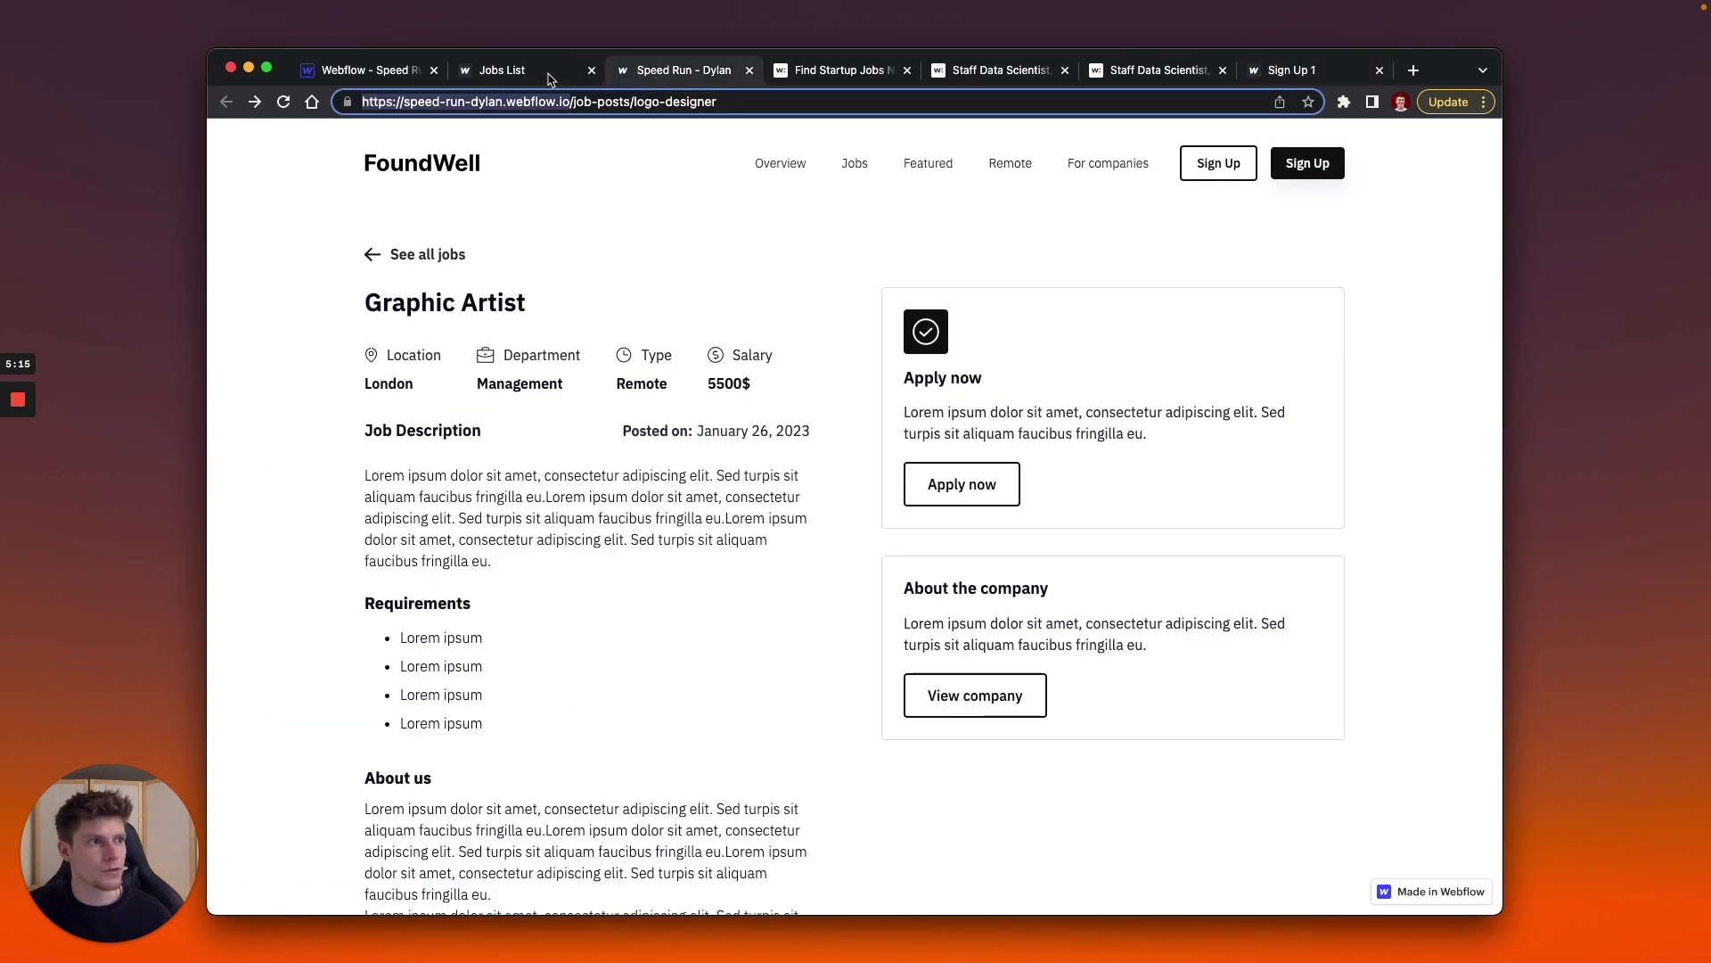
pyautogui.click(505, 75)
pyautogui.scroll(-5, 670, 451)
pyautogui.scroll(-2, 670, 450)
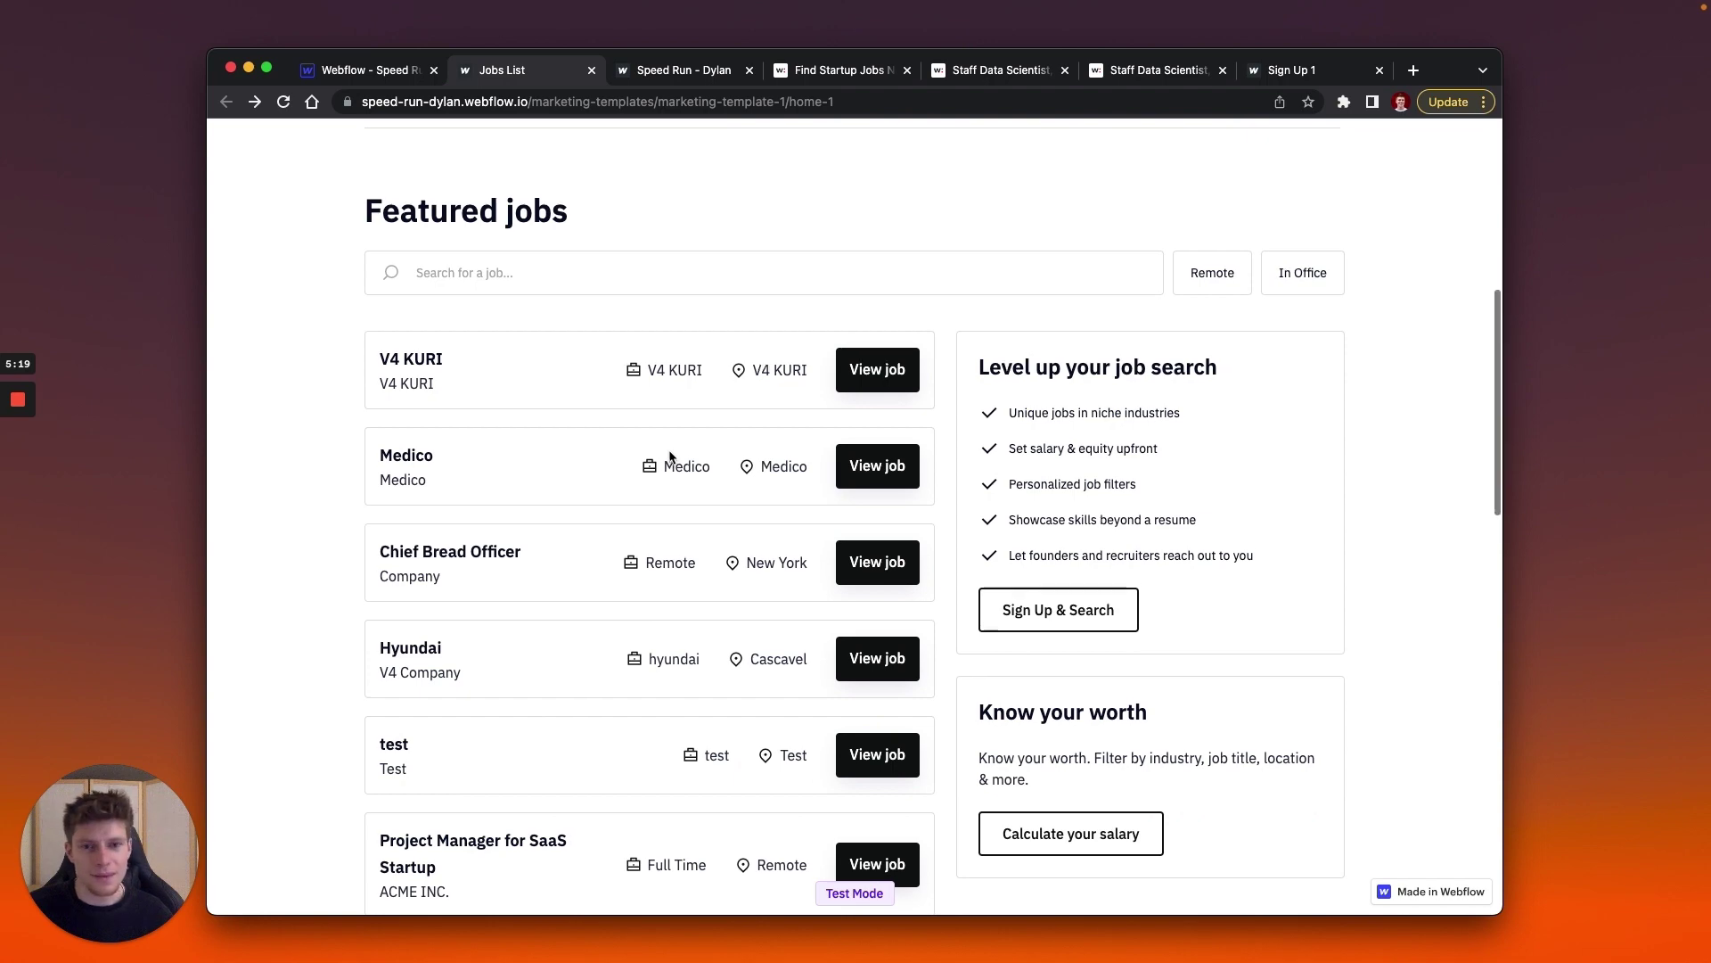
pyautogui.scroll(4, 669, 457)
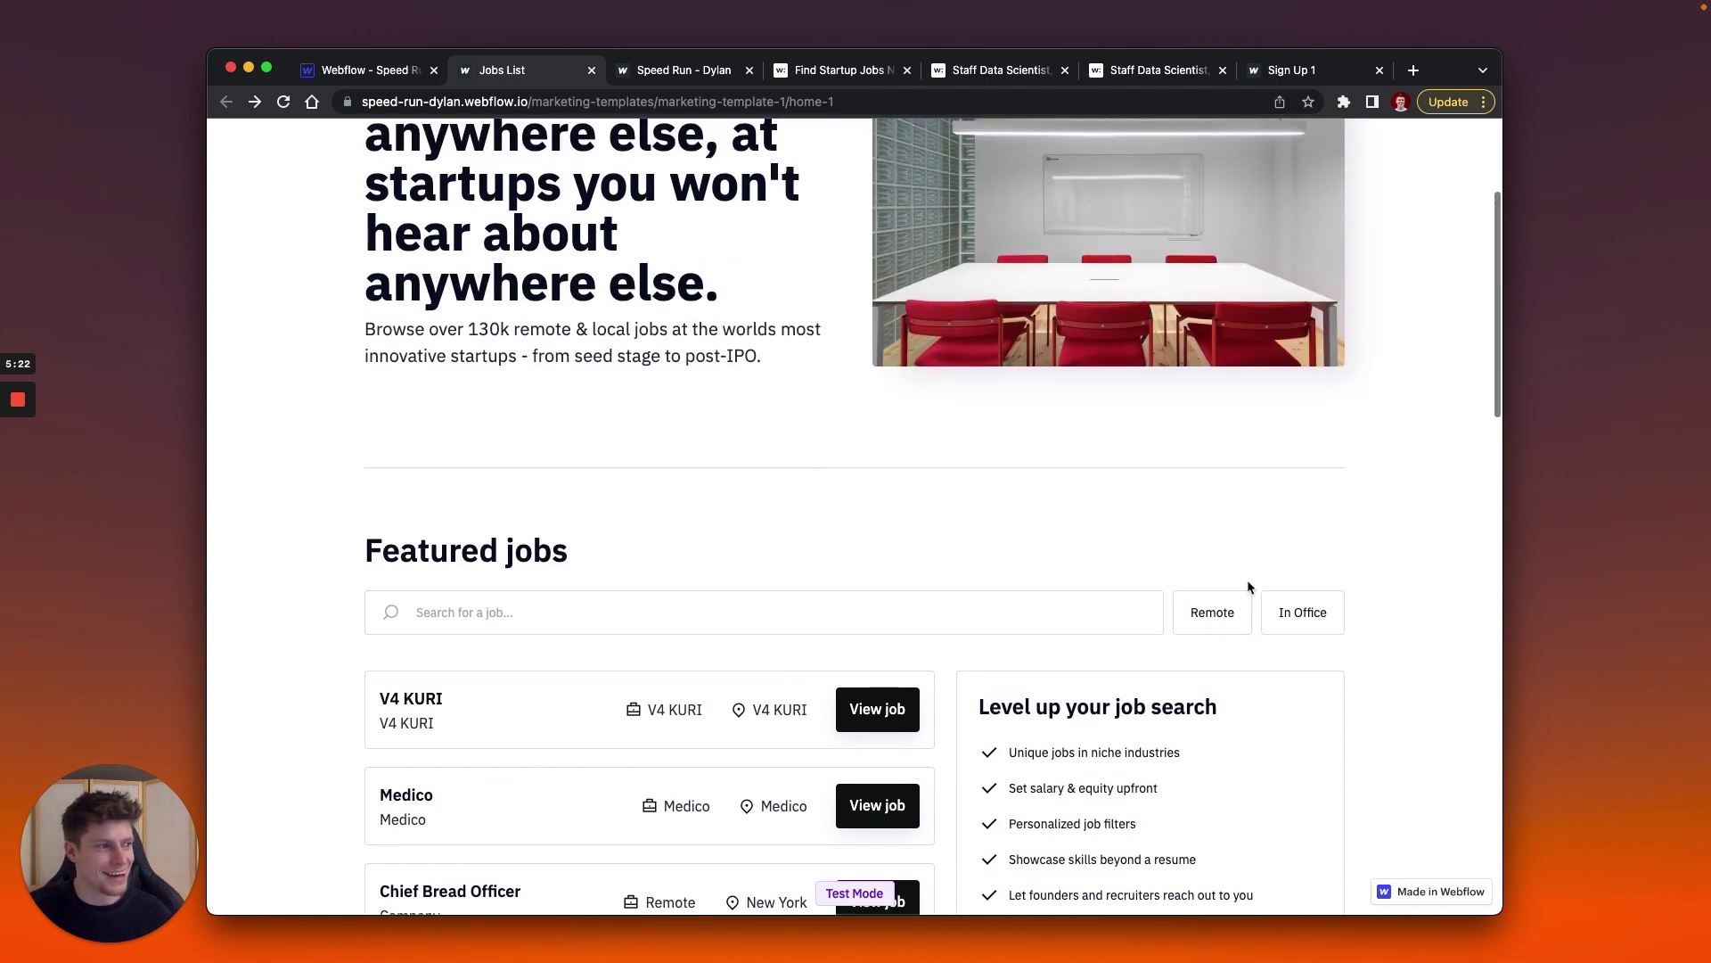
pyautogui.scroll(3, 1247, 579)
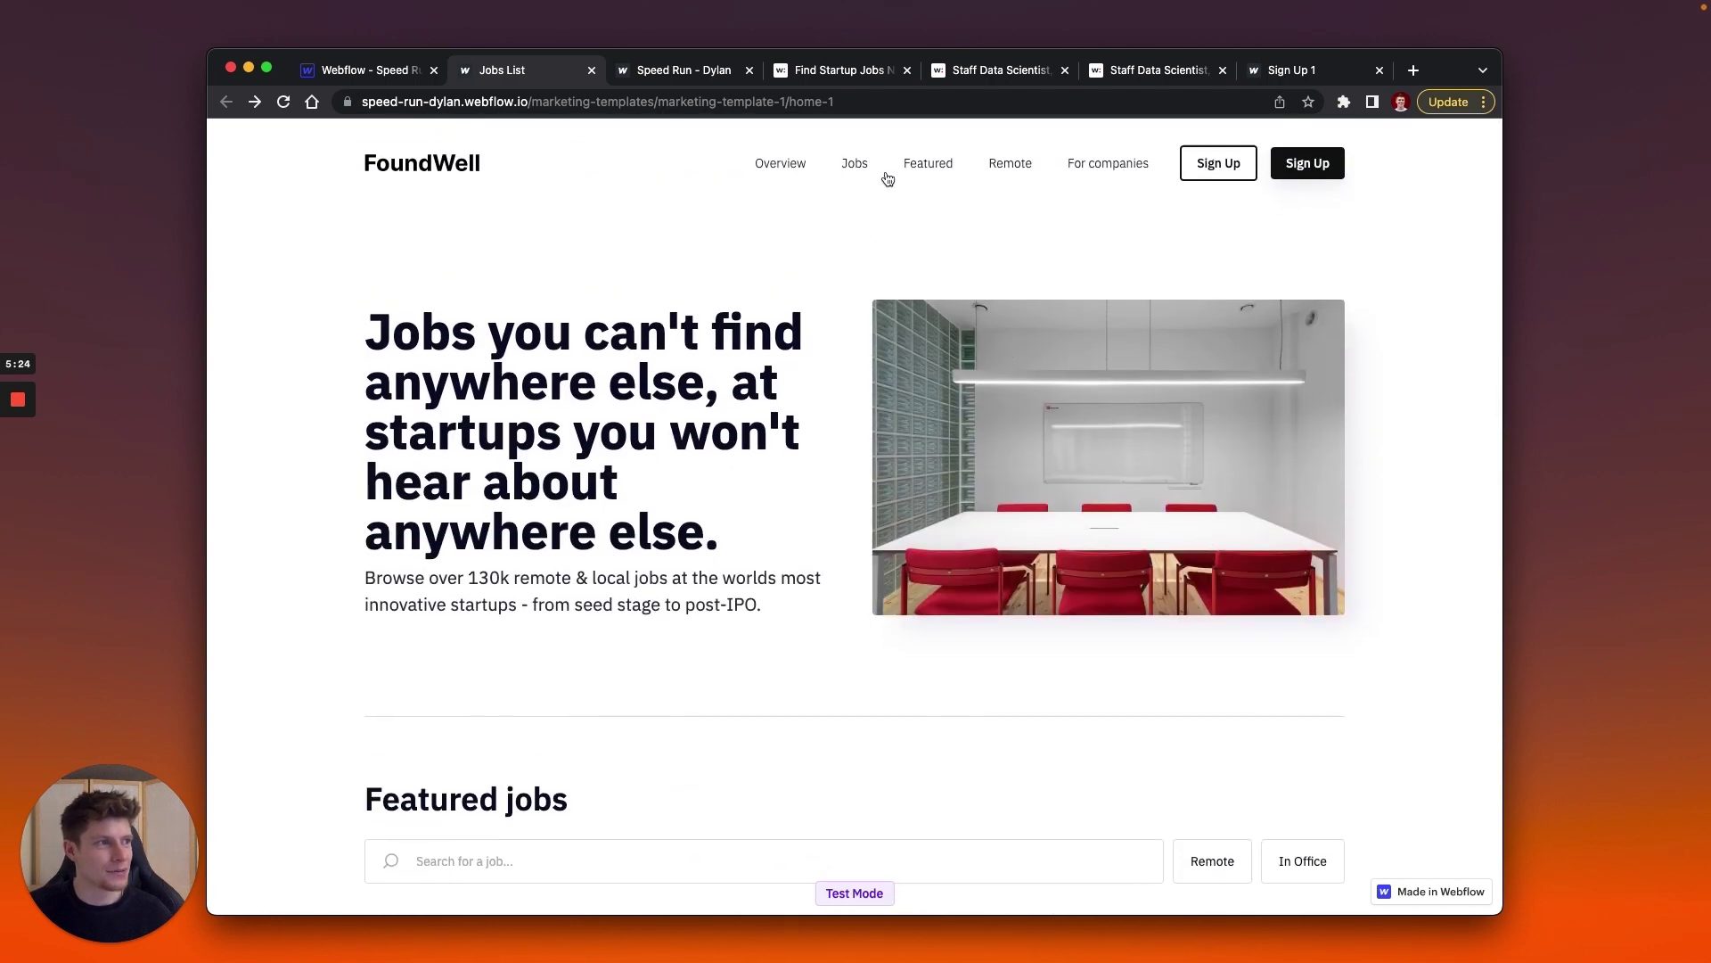
# Review the Graphic Artist post's description, benefits and side cards once more, and return to the home page.
pyautogui.click(745, 78)
pyautogui.scroll(-8, 747, 476)
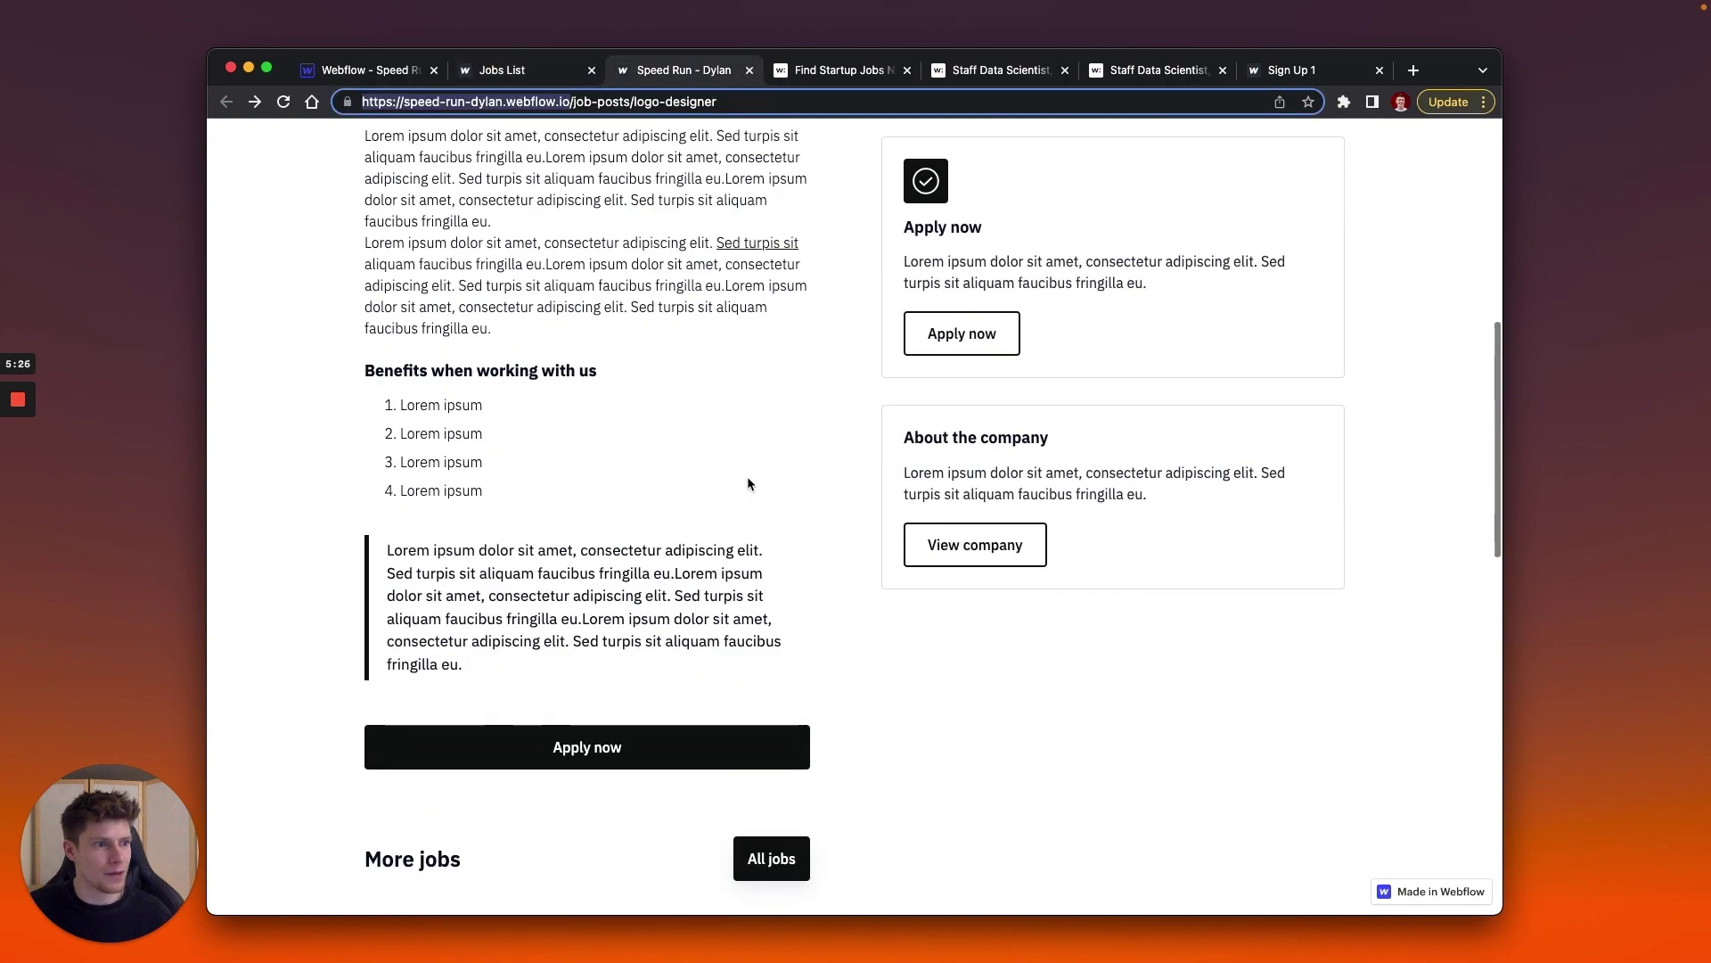
pyautogui.scroll(8, 747, 476)
pyautogui.scroll(-1, 749, 484)
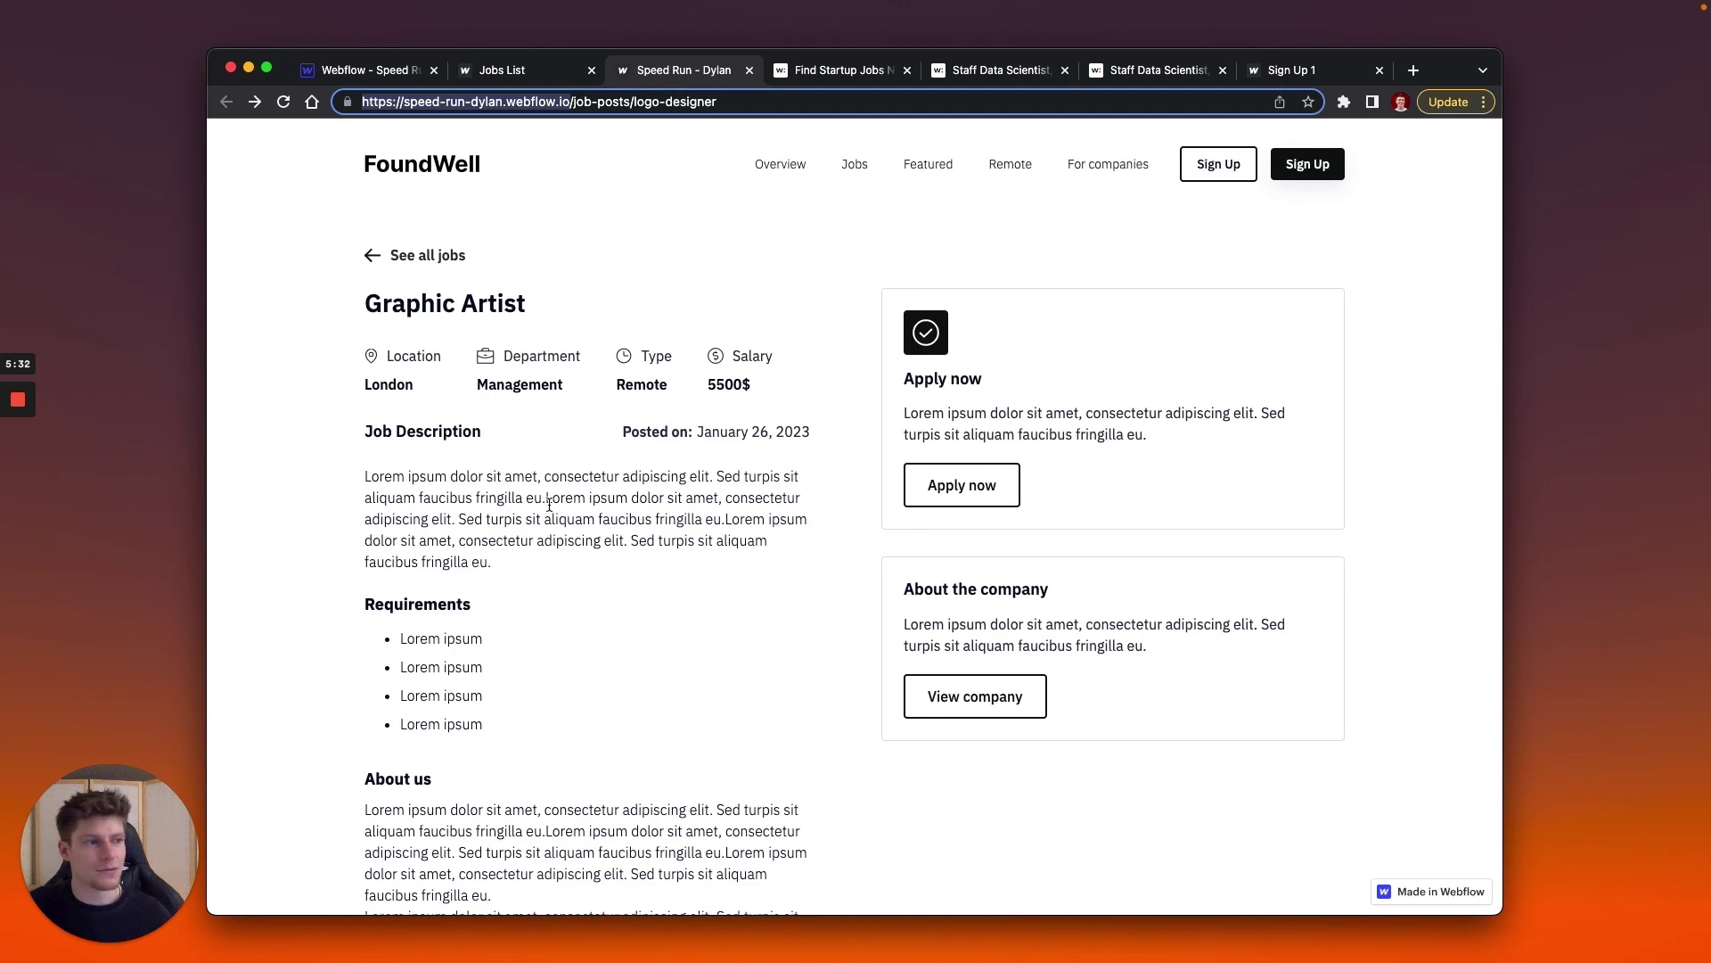
pyautogui.click(496, 71)
pyautogui.scroll(-5, 657, 531)
pyautogui.scroll(8, 604, 513)
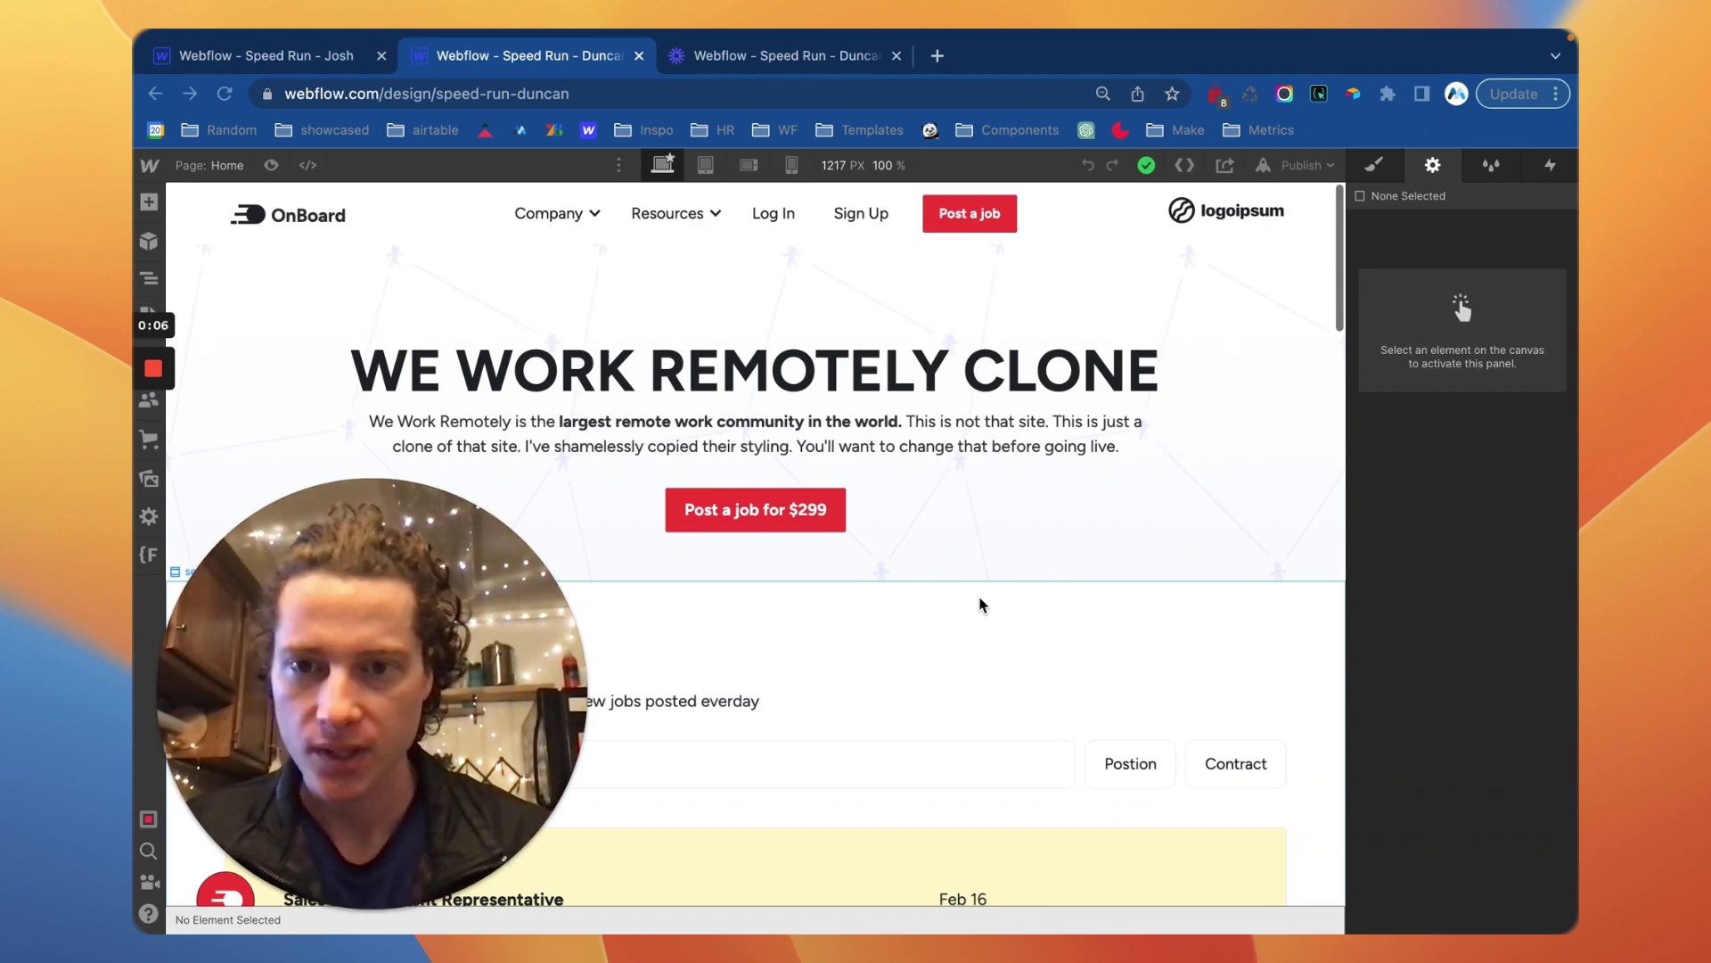
# Switch to the logoipsum job board project in the Webflow Designer and review its Home page layout.
pyautogui.click(282, 44)
pyautogui.scroll(-10, 865, 560)
pyautogui.scroll(-5, 865, 560)
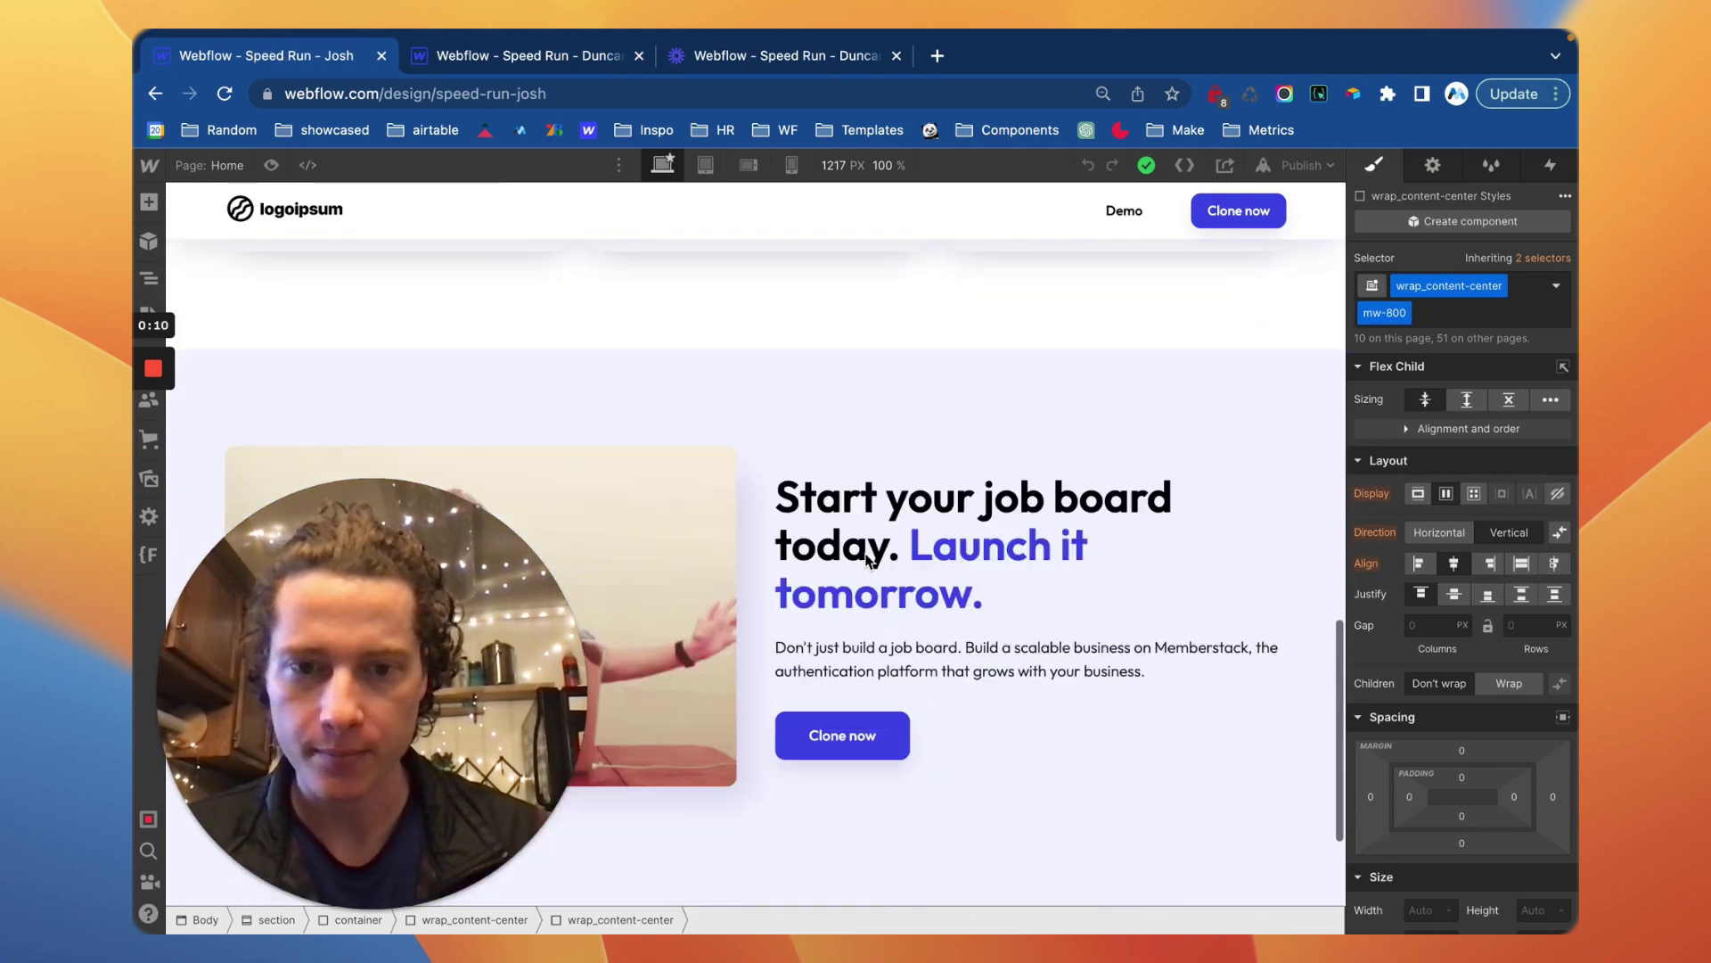
pyautogui.scroll(20, 802, 446)
# Switch to the We Work Remotely clone project and open its Control Panel page from the static pages.
pyautogui.click(508, 62)
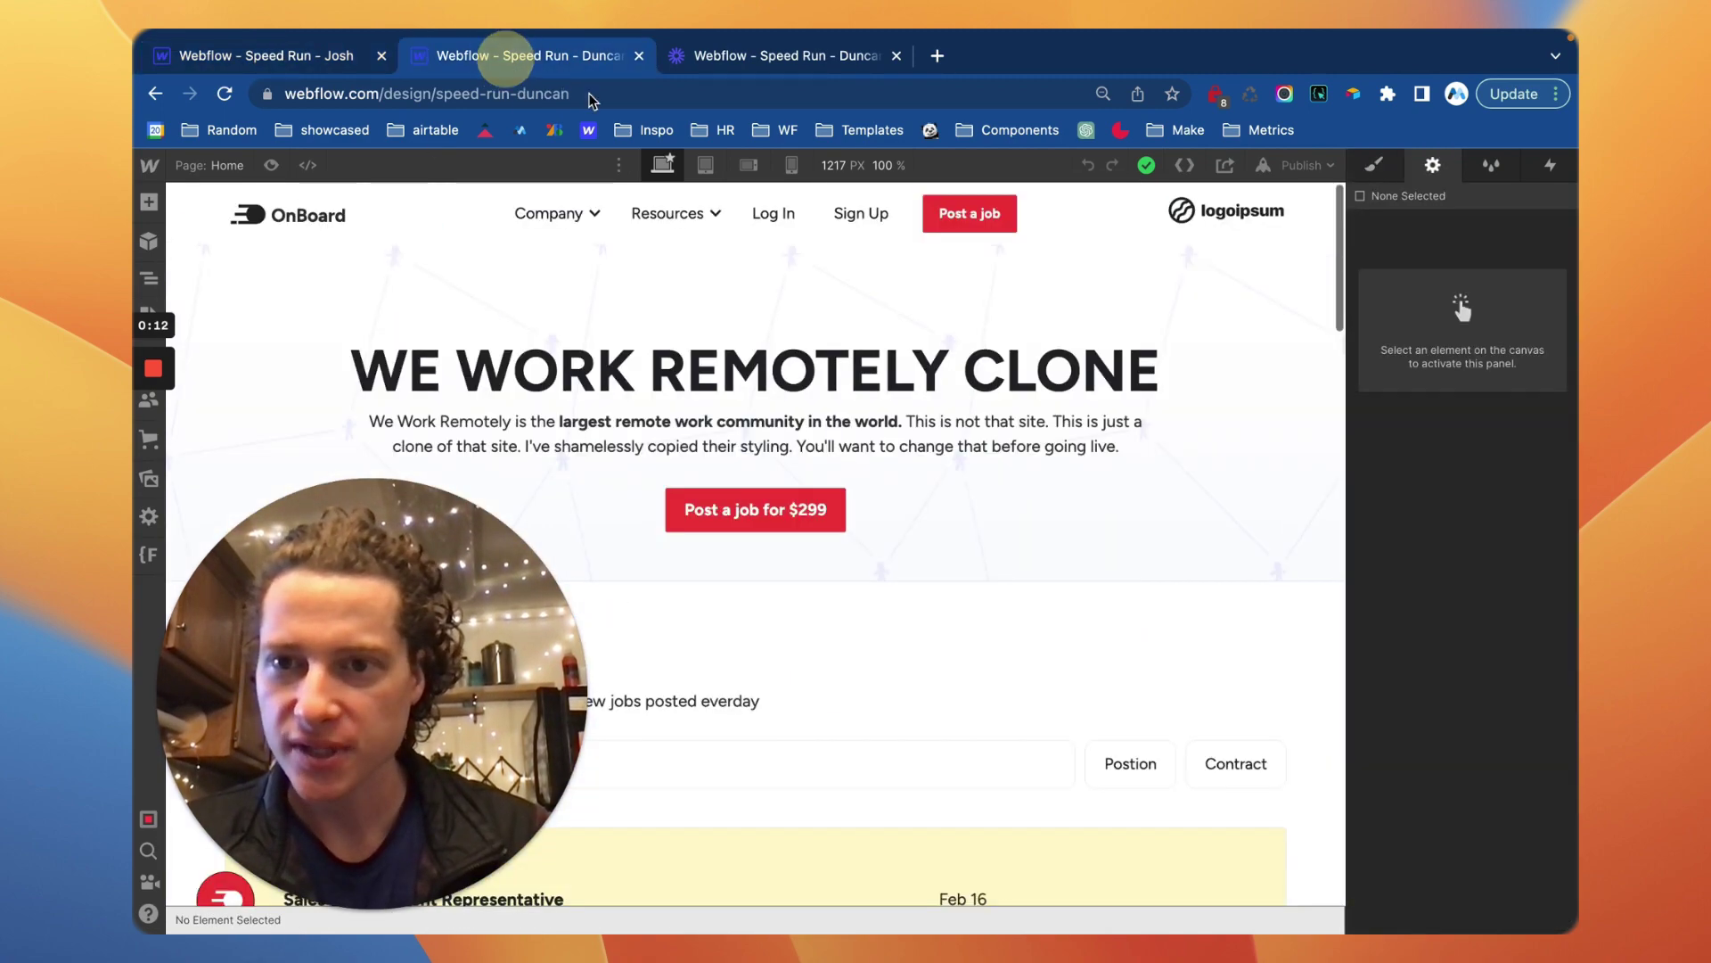
pyautogui.click(236, 165)
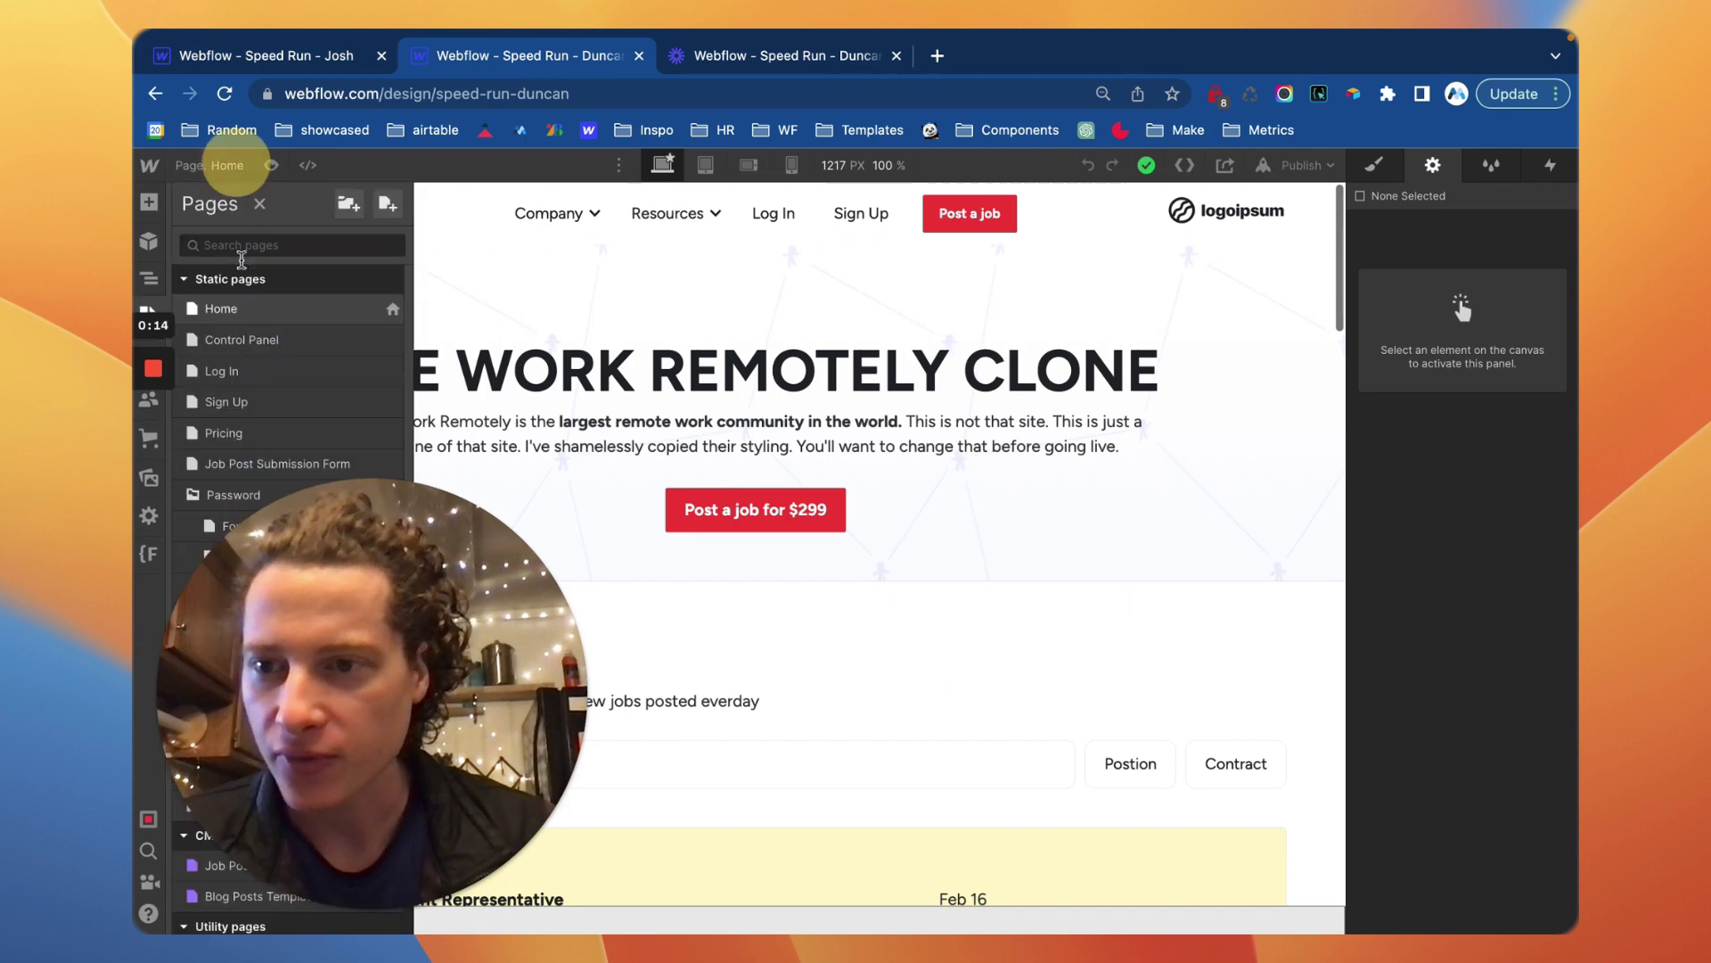
pyautogui.click(258, 342)
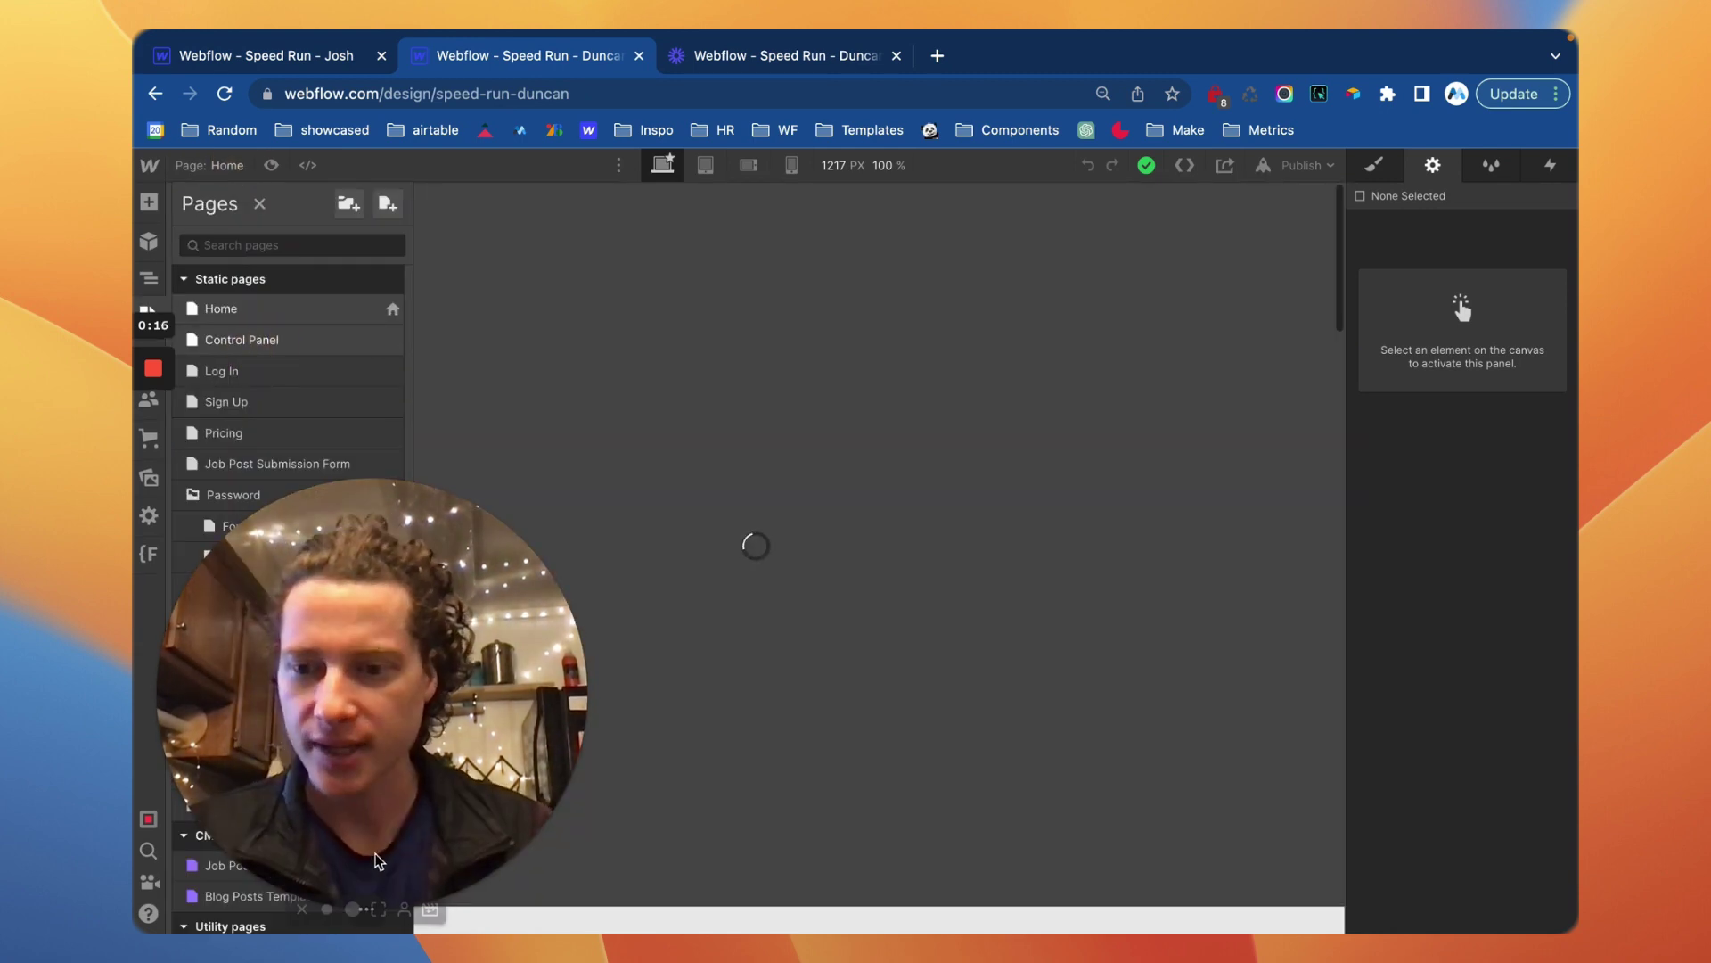
pyautogui.click(336, 905)
pyautogui.moveTo(336, 805); pyautogui.dragTo(316, 689)
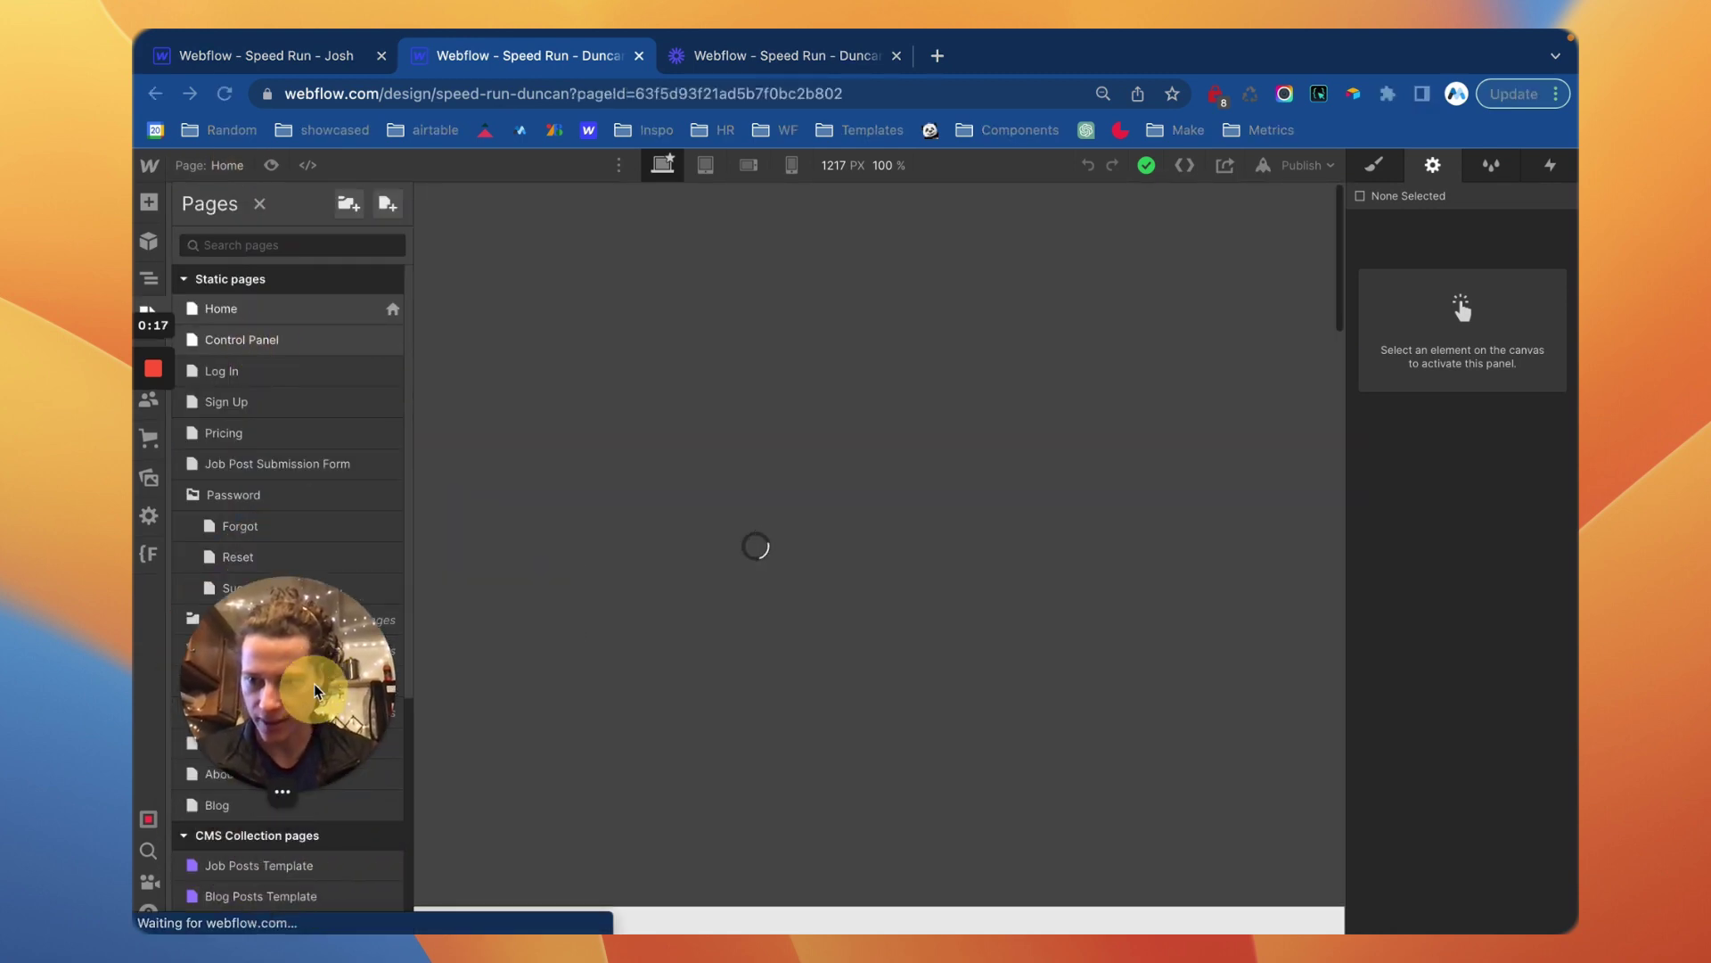
# Open the original We Work Remotely site in a new browser tab and look over its hero section and company logos.
pyautogui.click(937, 56)
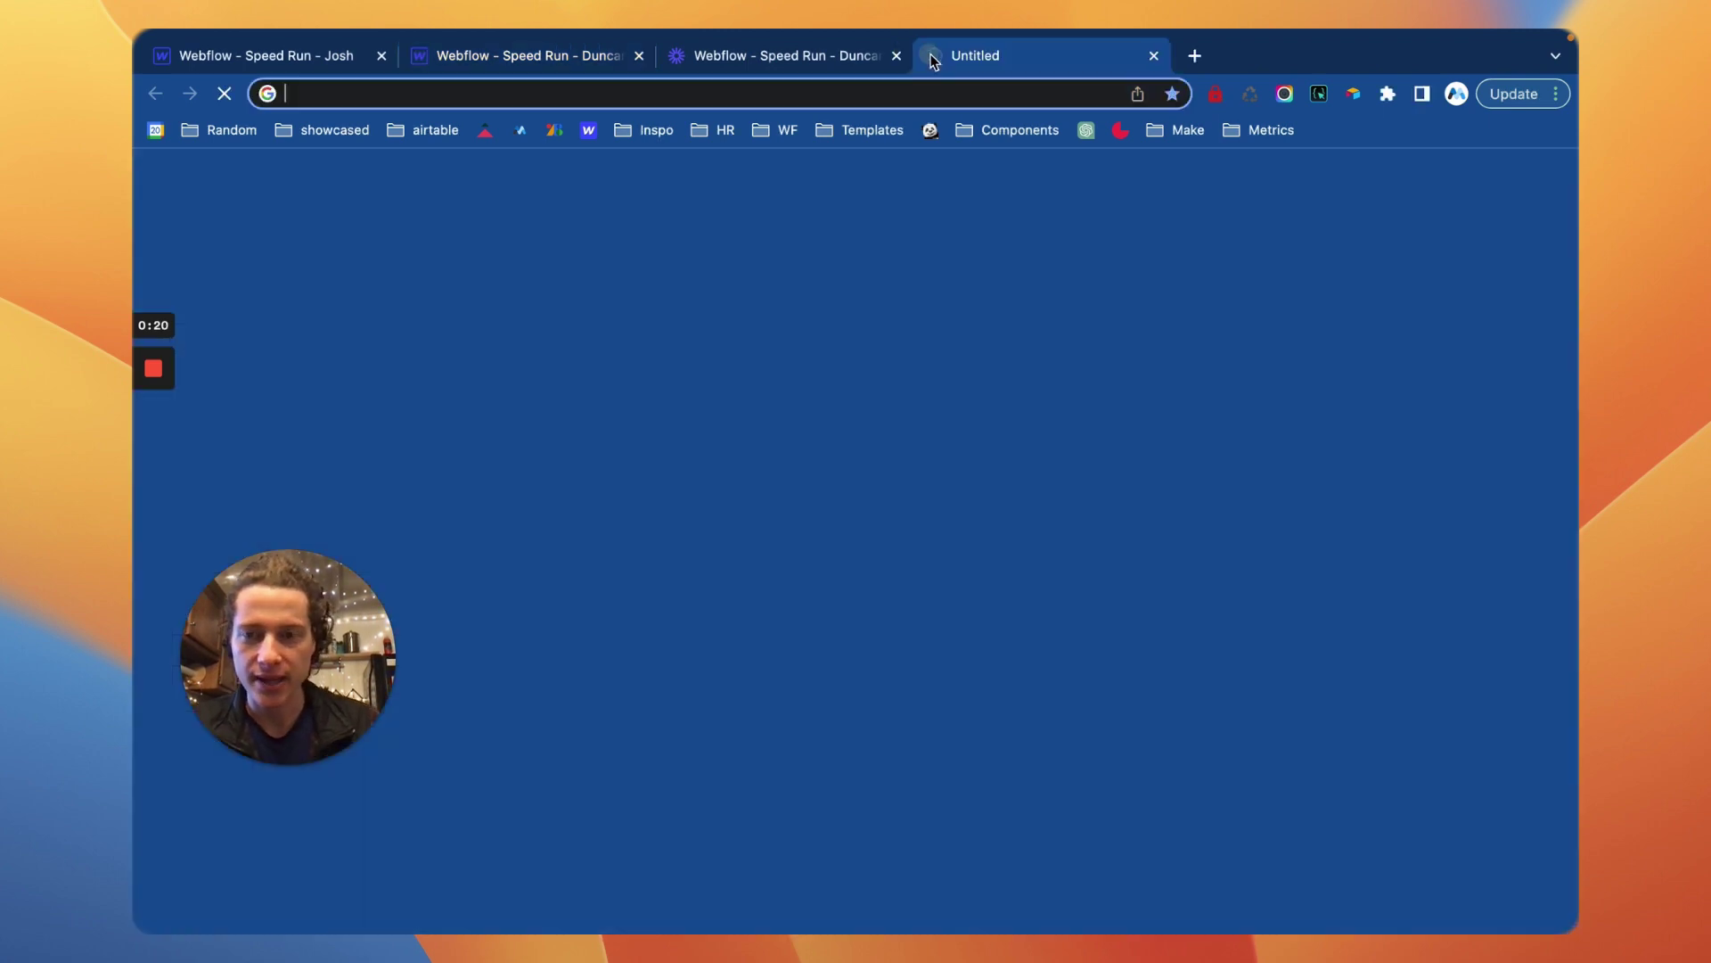
pyautogui.write('wework')
pyautogui.press('Return')
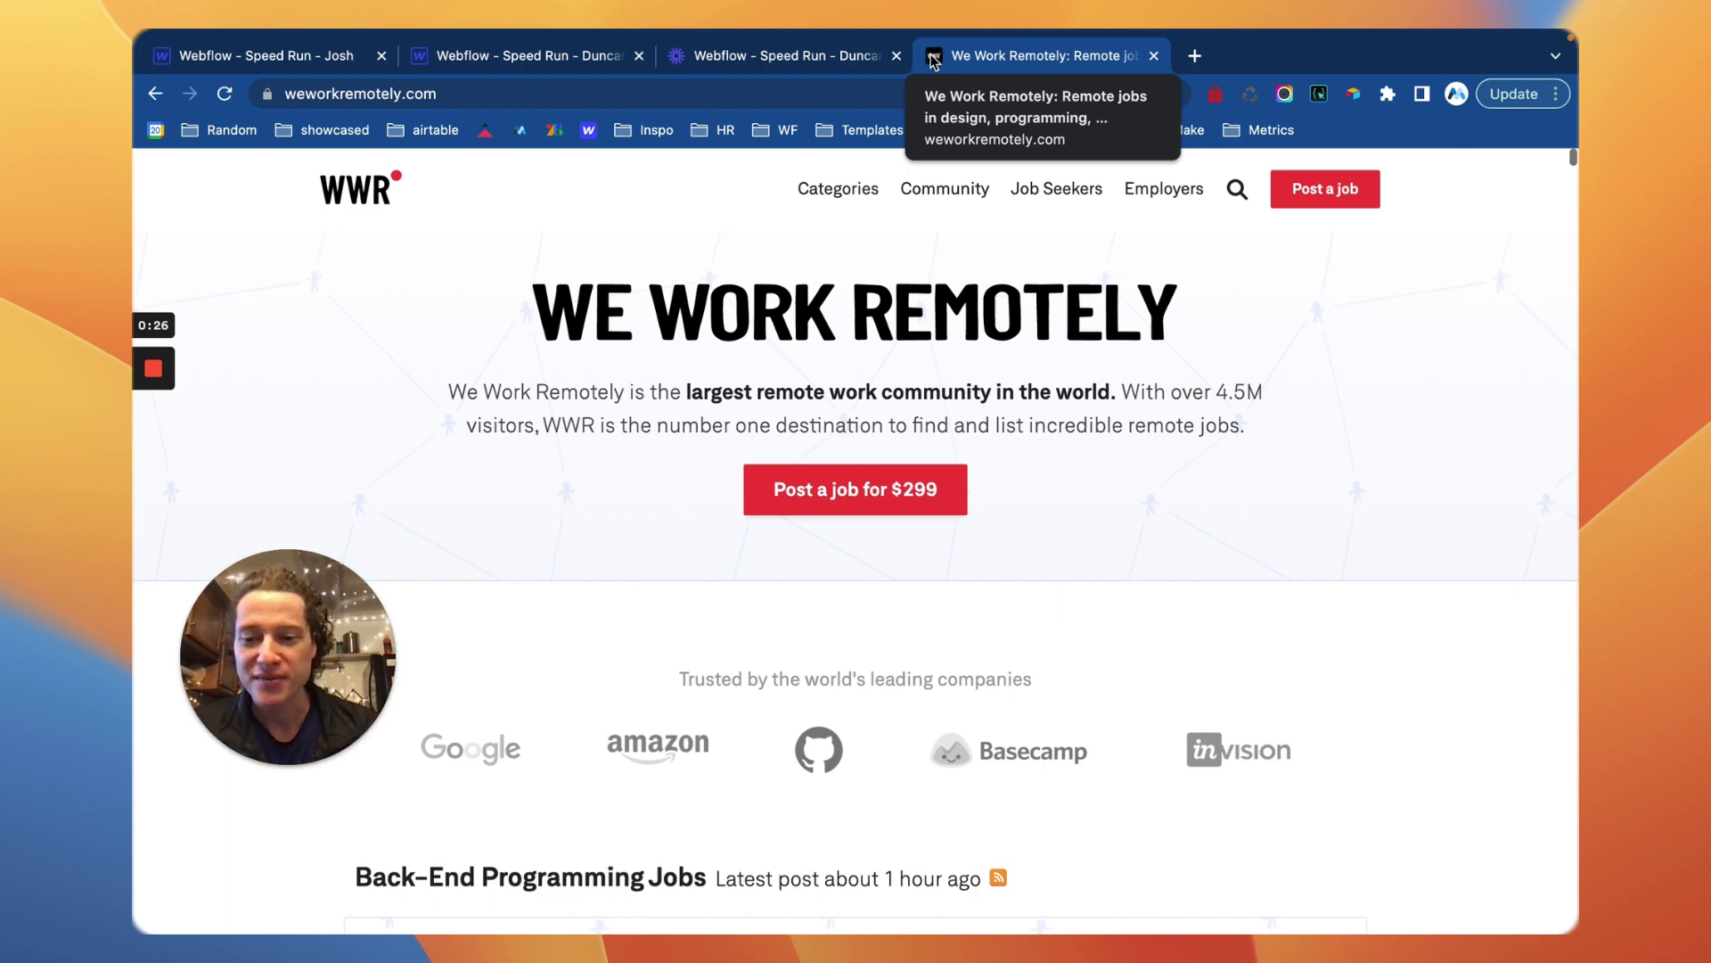
pyautogui.scroll(-2, 693, 635)
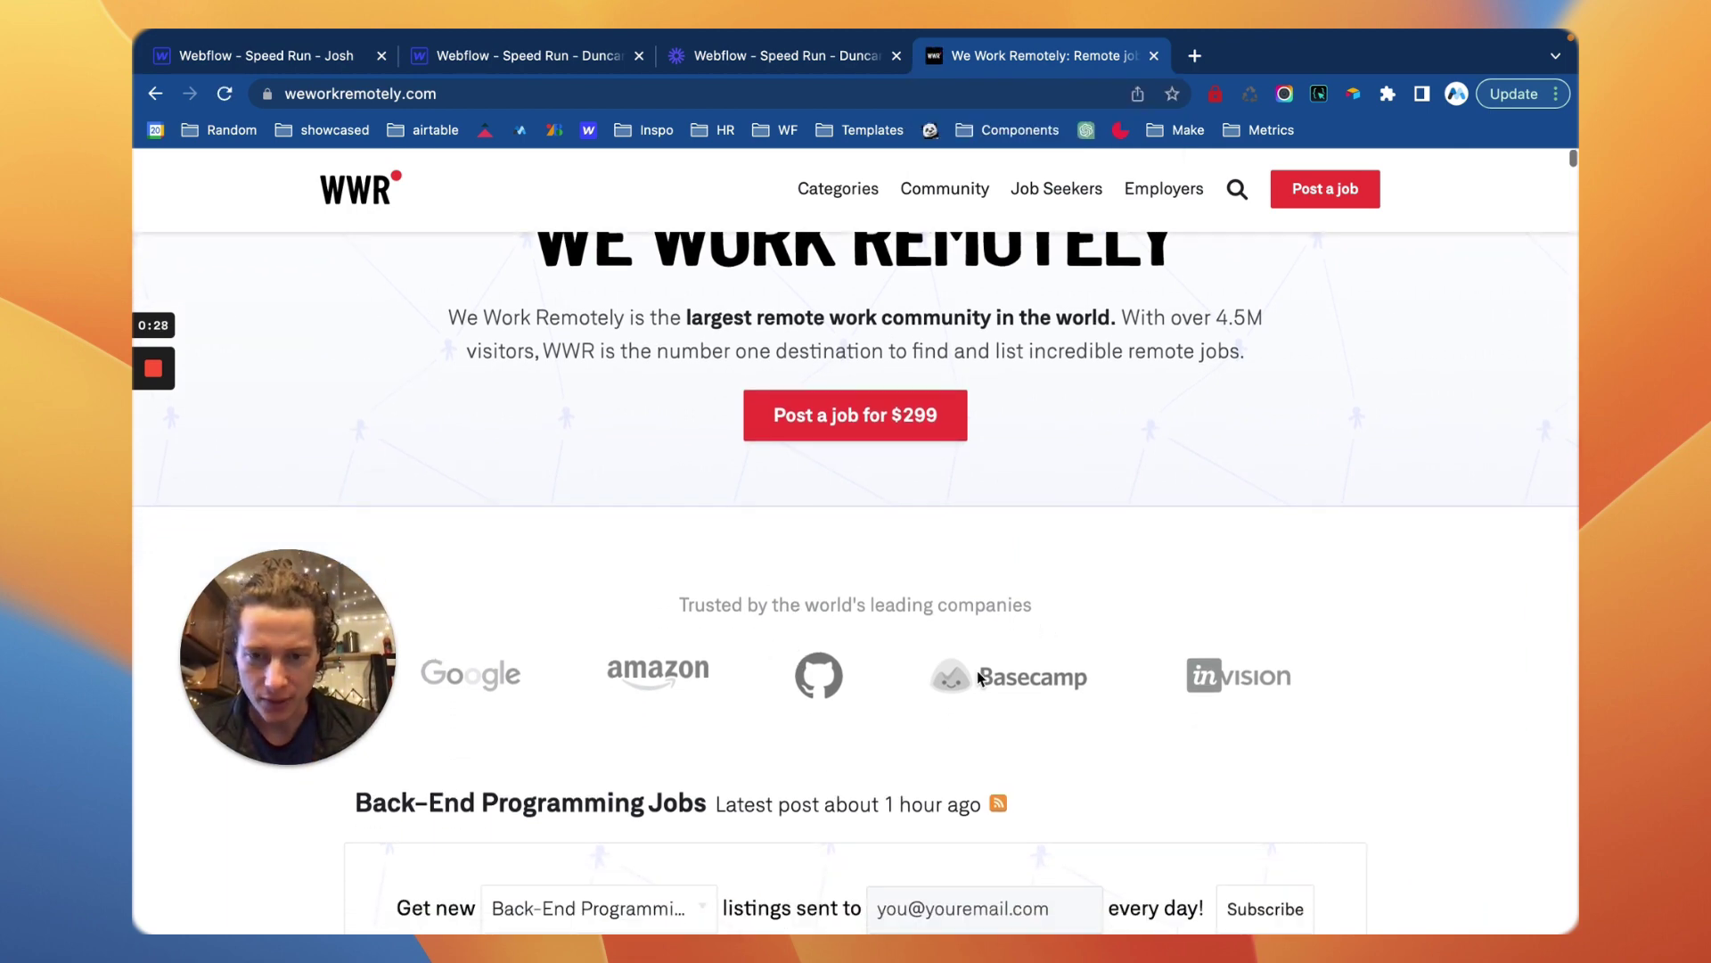
pyautogui.scroll(2, 977, 678)
# Close the Loom recording's browser tab and return to the We Work Remotely clone project in the Designer.
pyautogui.click(713, 61)
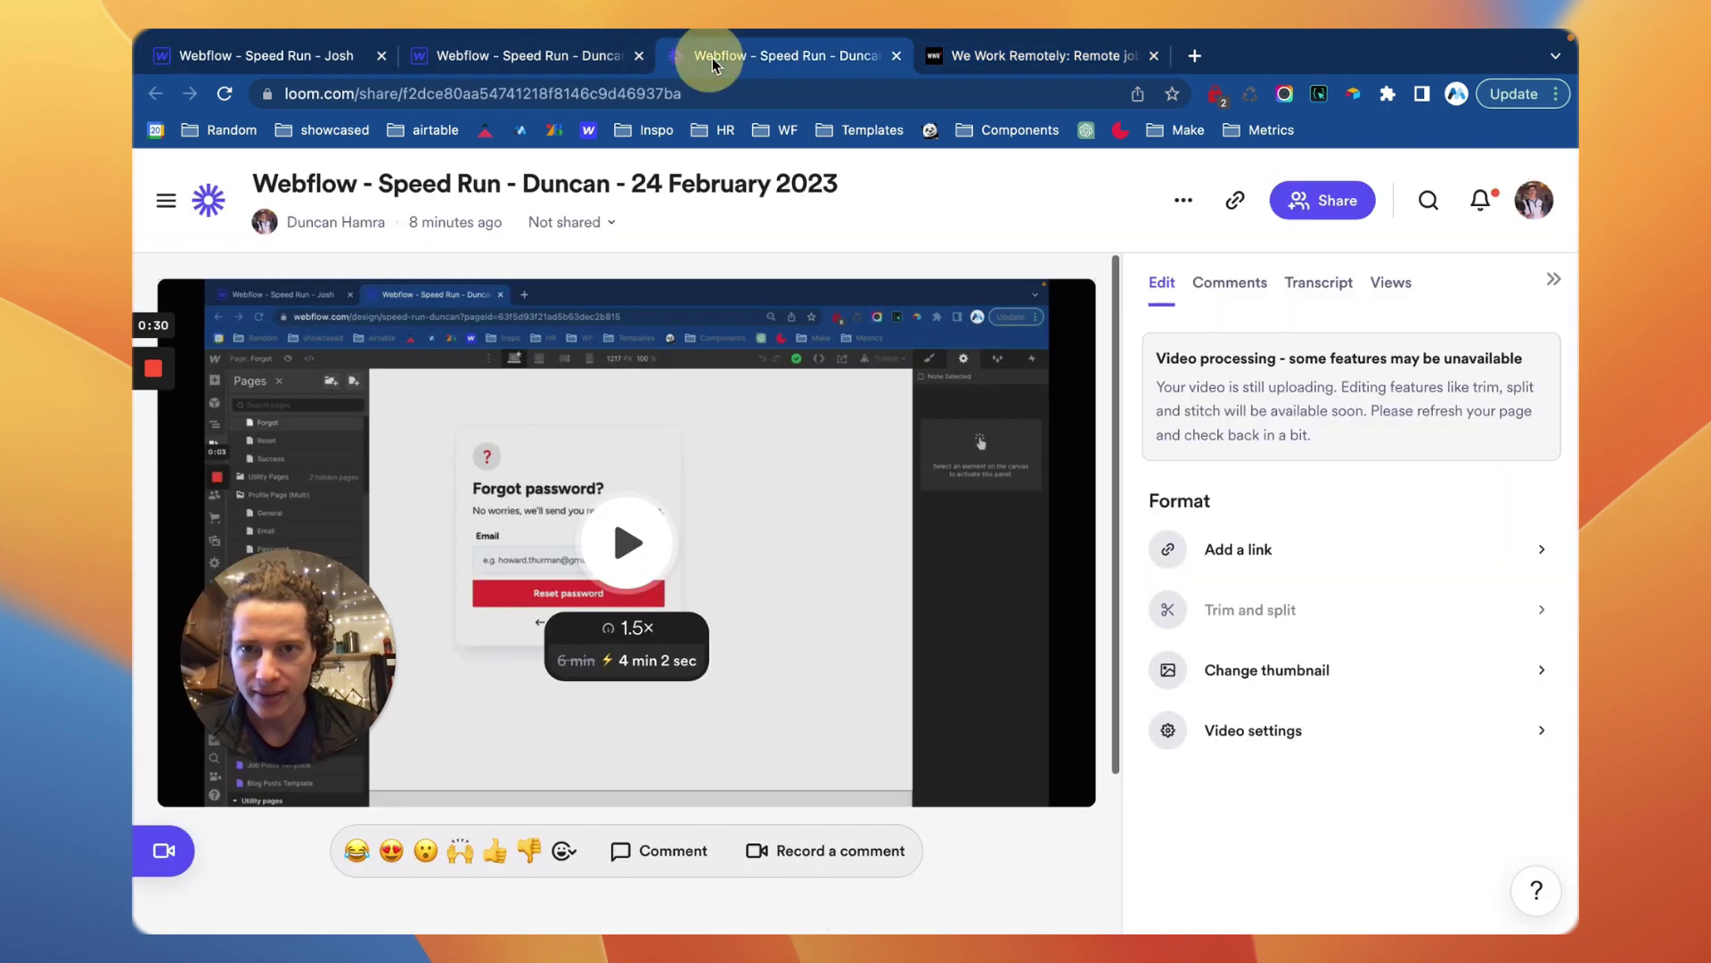
pyautogui.click(526, 56)
pyautogui.click(895, 55)
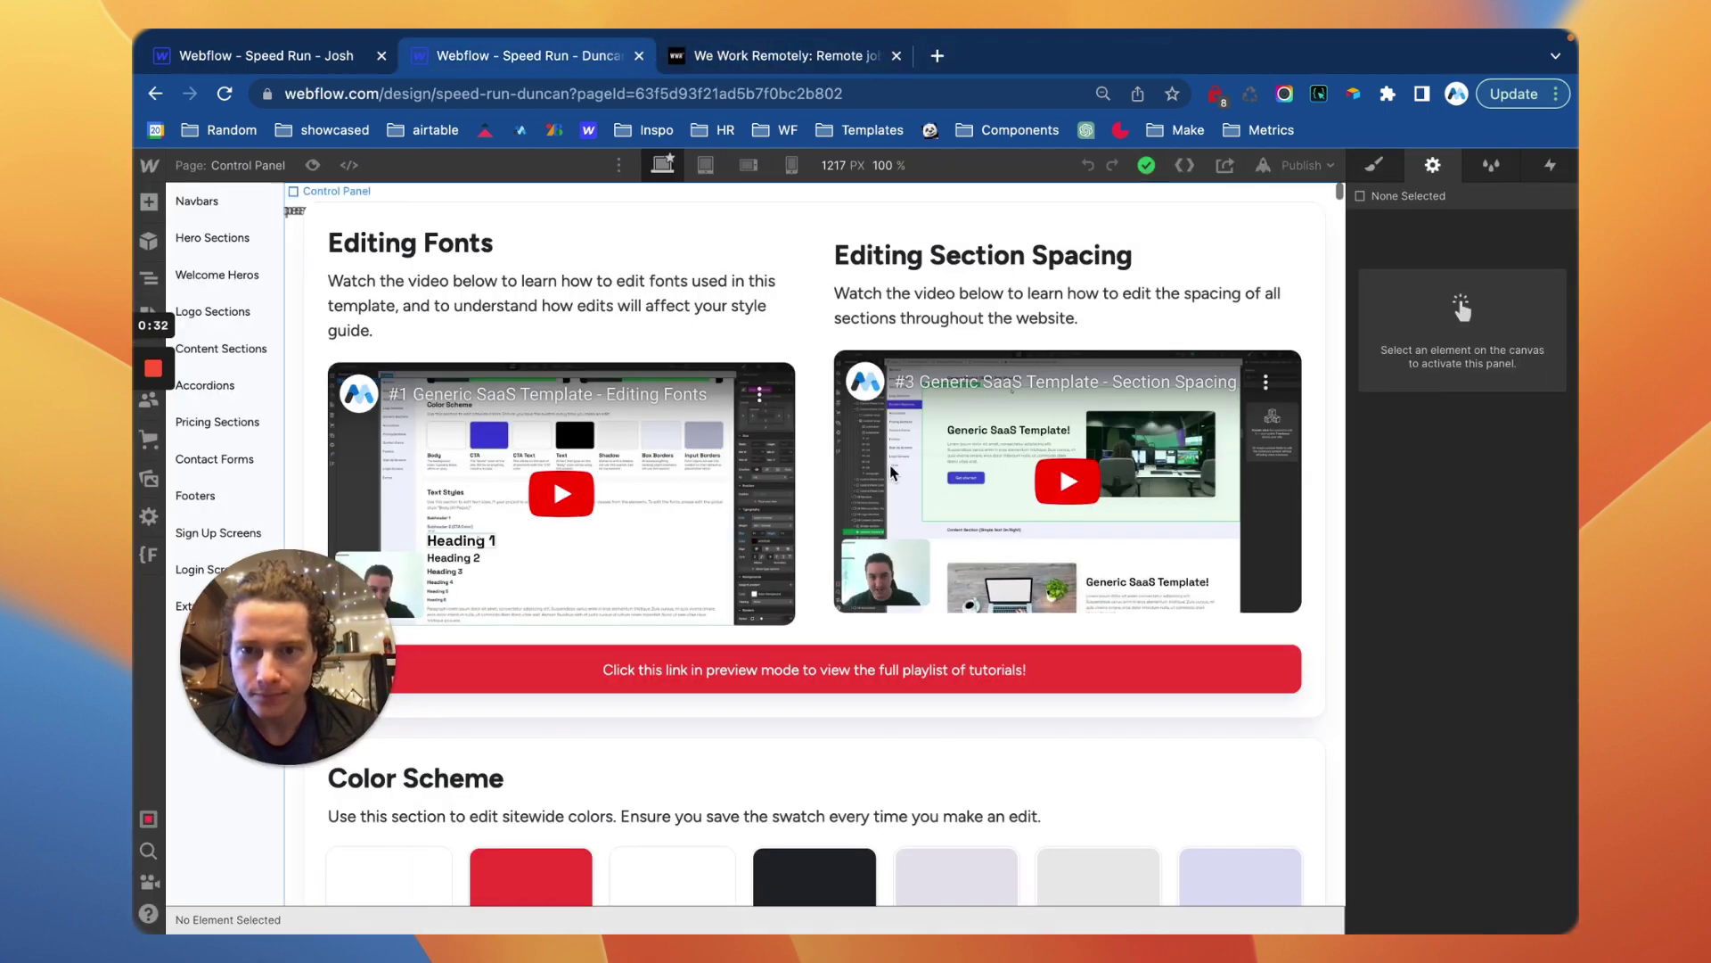
# Review the Color Scheme swatches and Text Styles on the clone's Control Panel page.
pyautogui.scroll(-8, 892, 472)
pyautogui.scroll(4, 891, 472)
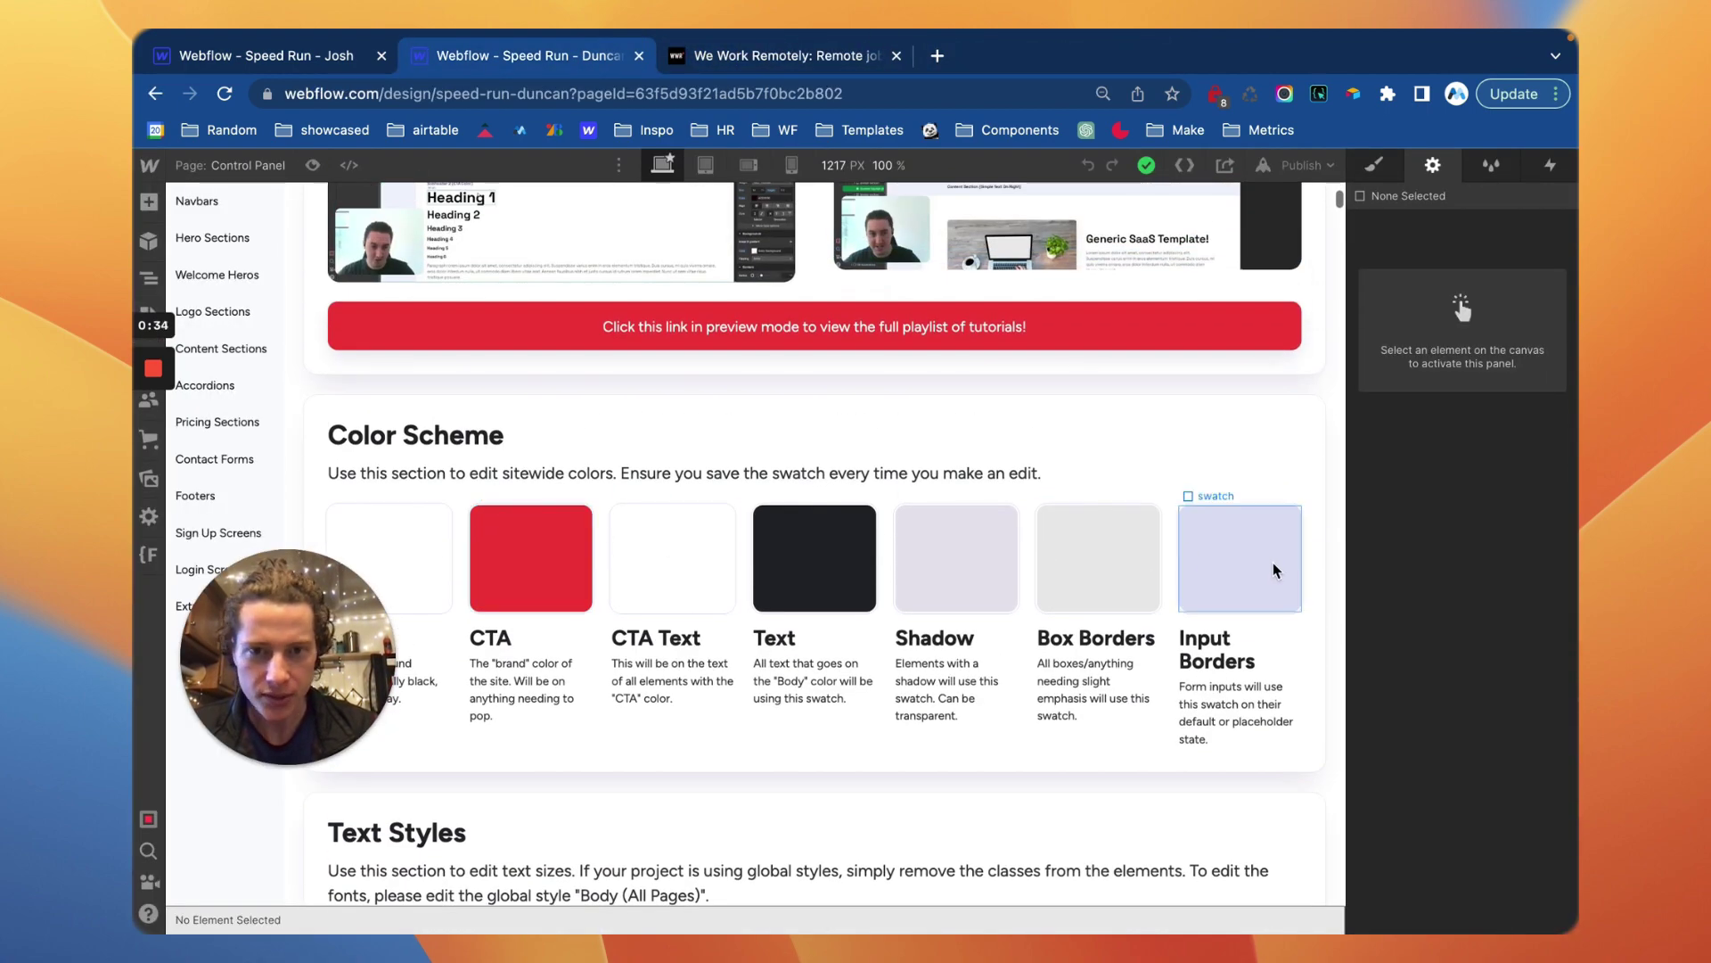
pyautogui.scroll(-6, 802, 606)
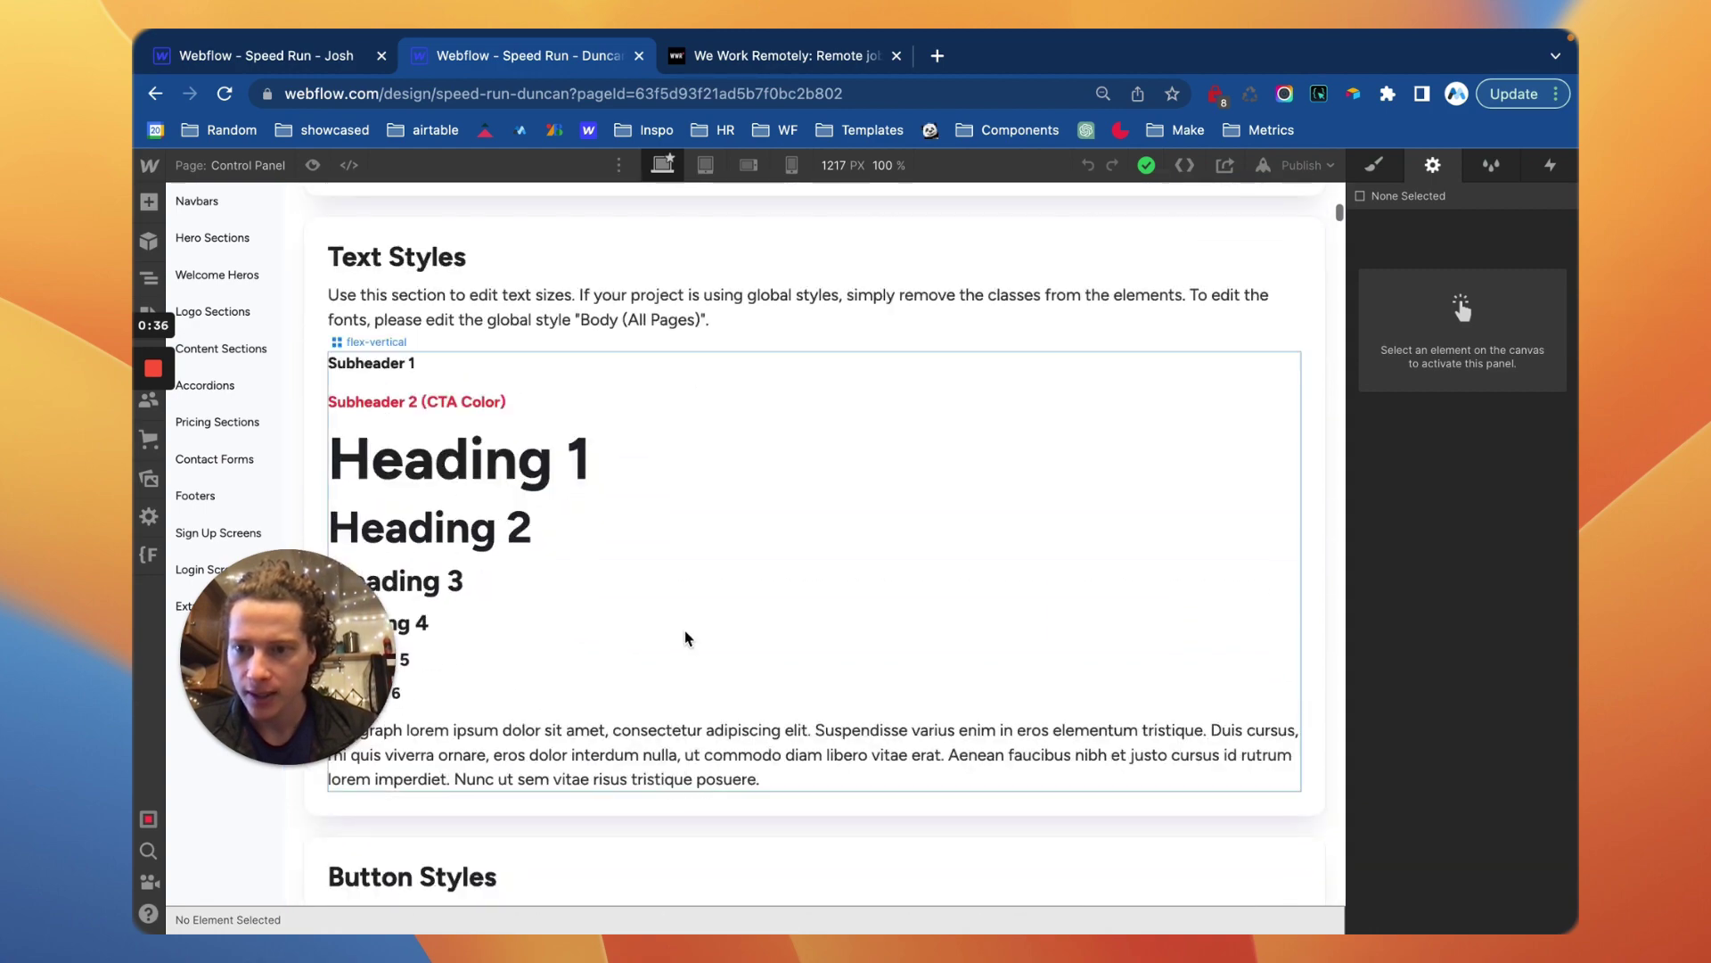
pyautogui.scroll(6, 696, 624)
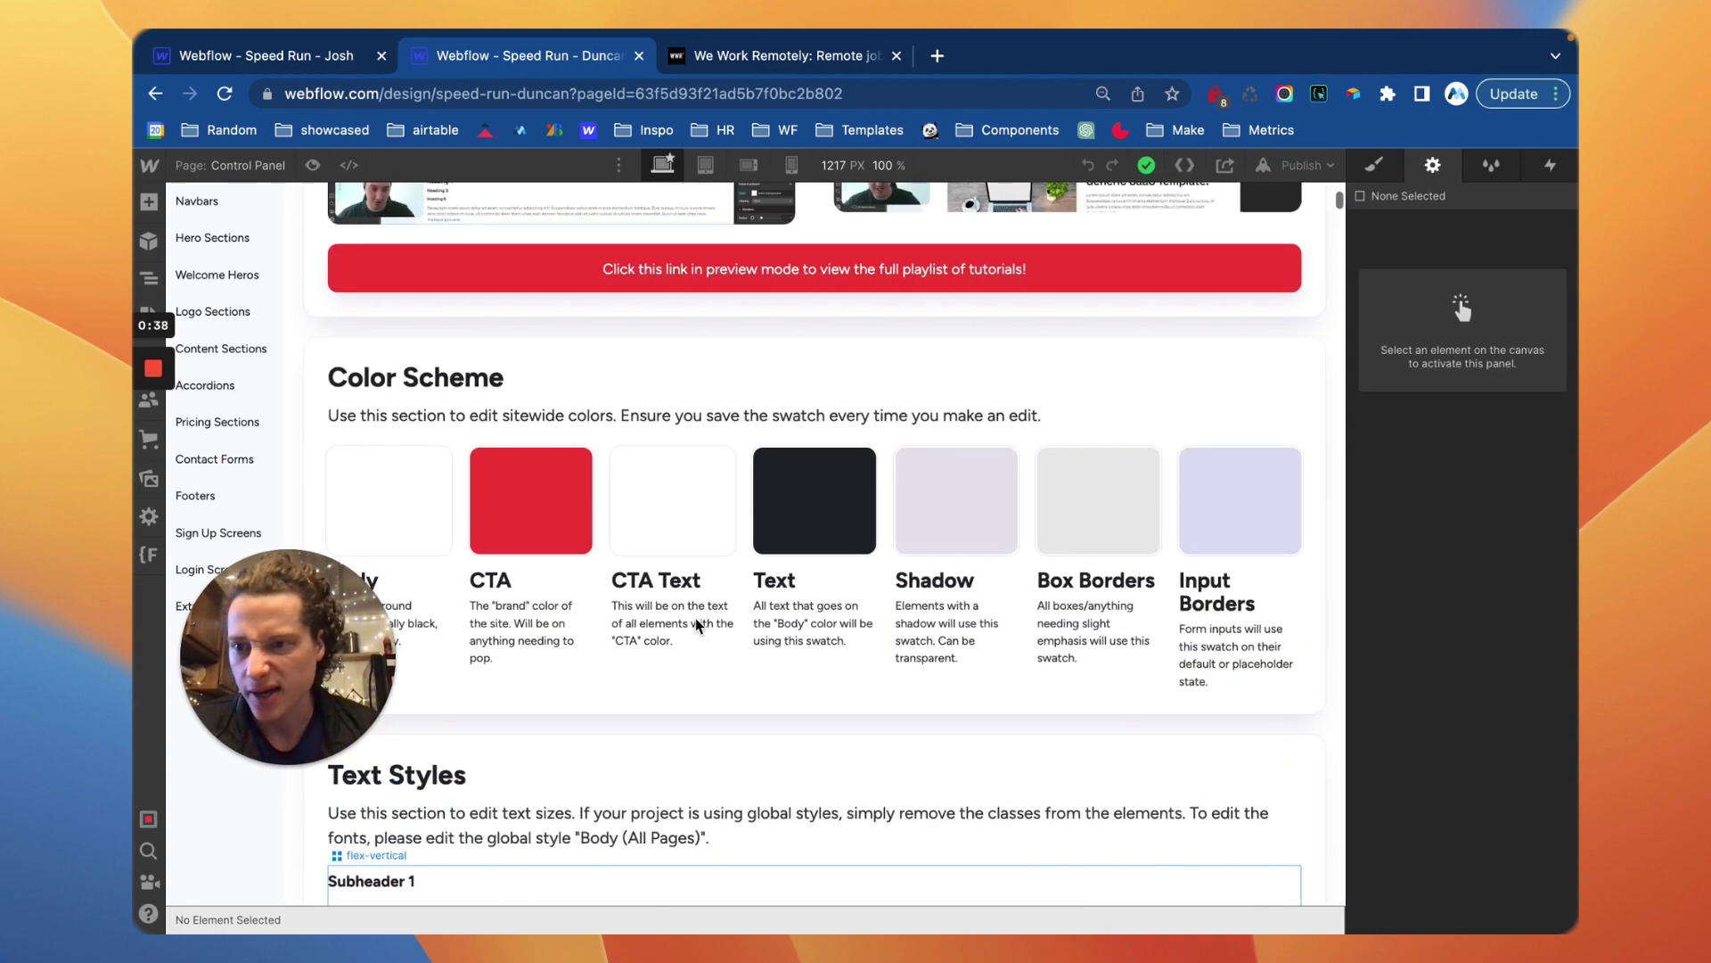
pyautogui.scroll(5, 695, 618)
# Open the clone's Home page and examine its hero section, job search filters and full list of job posts.
pyautogui.click(231, 165)
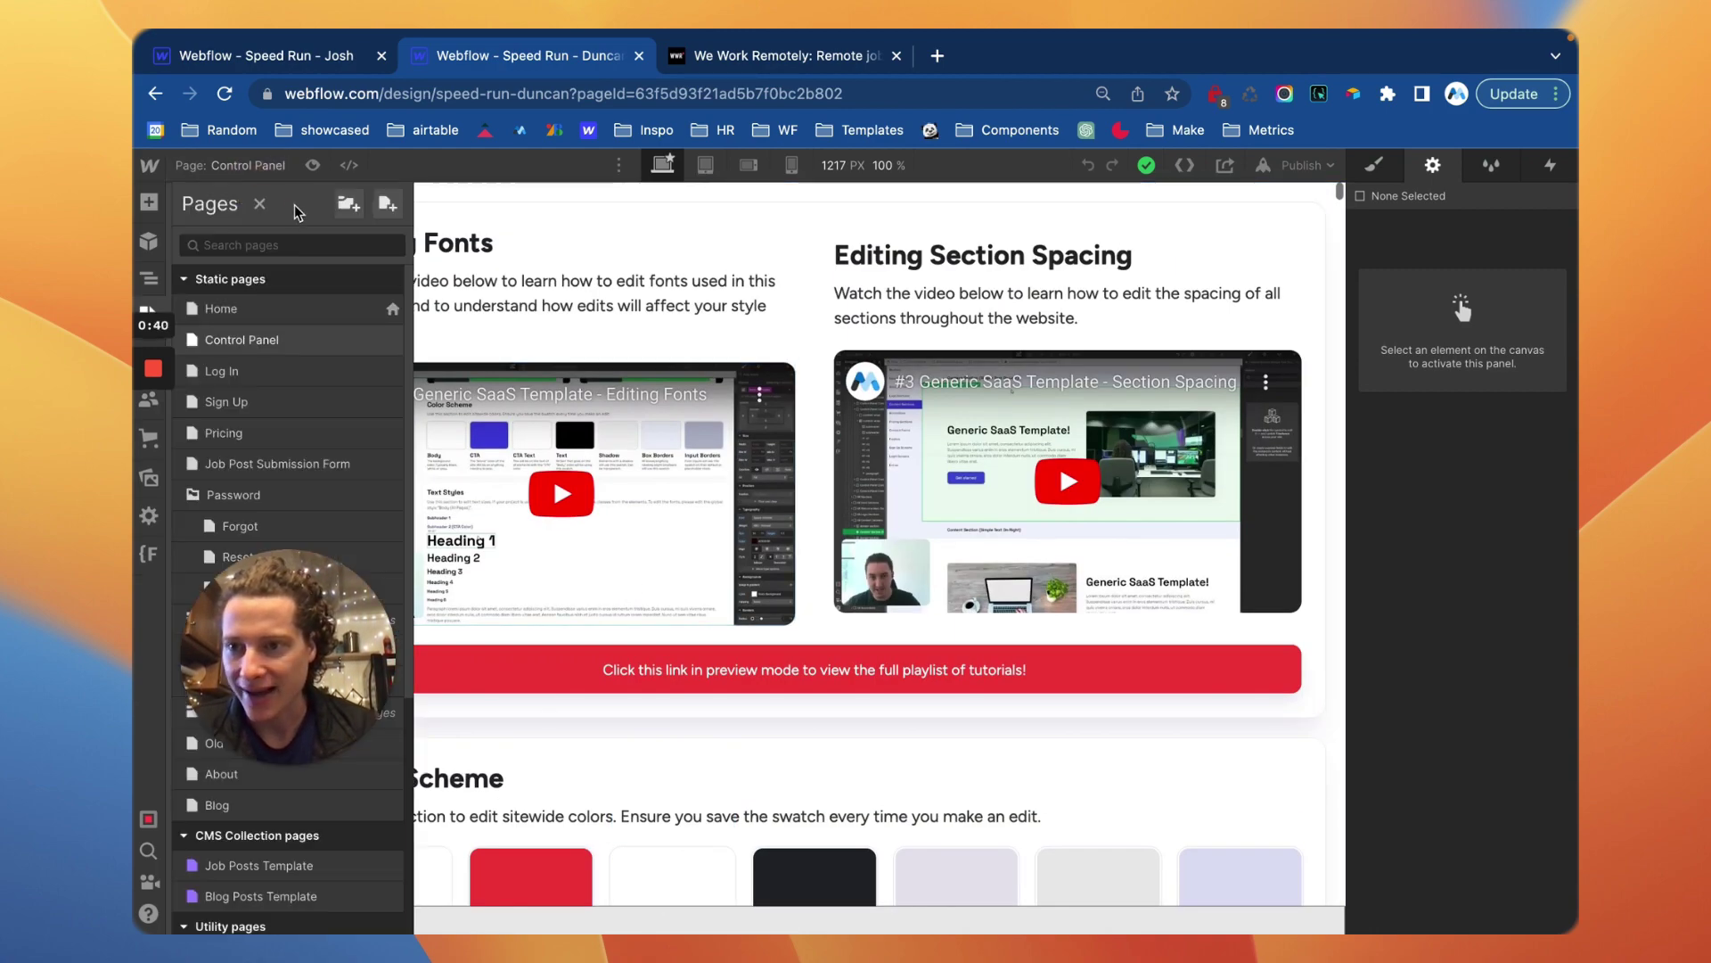
pyautogui.click(277, 315)
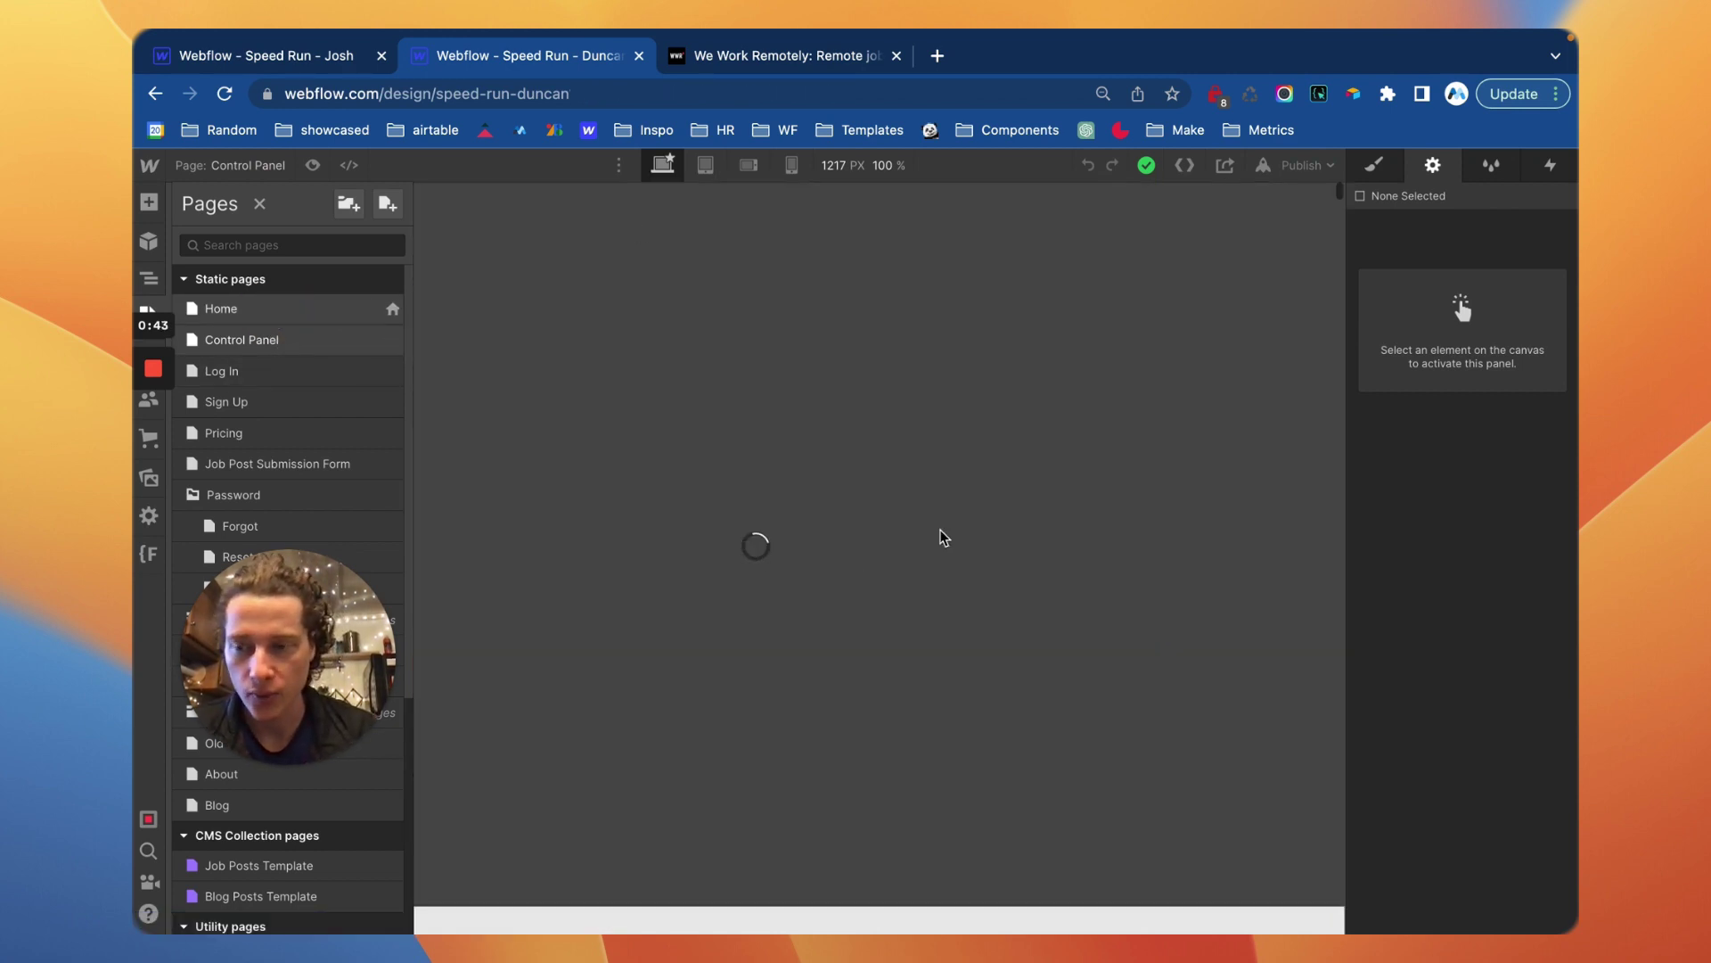
pyautogui.scroll(-3, 796, 604)
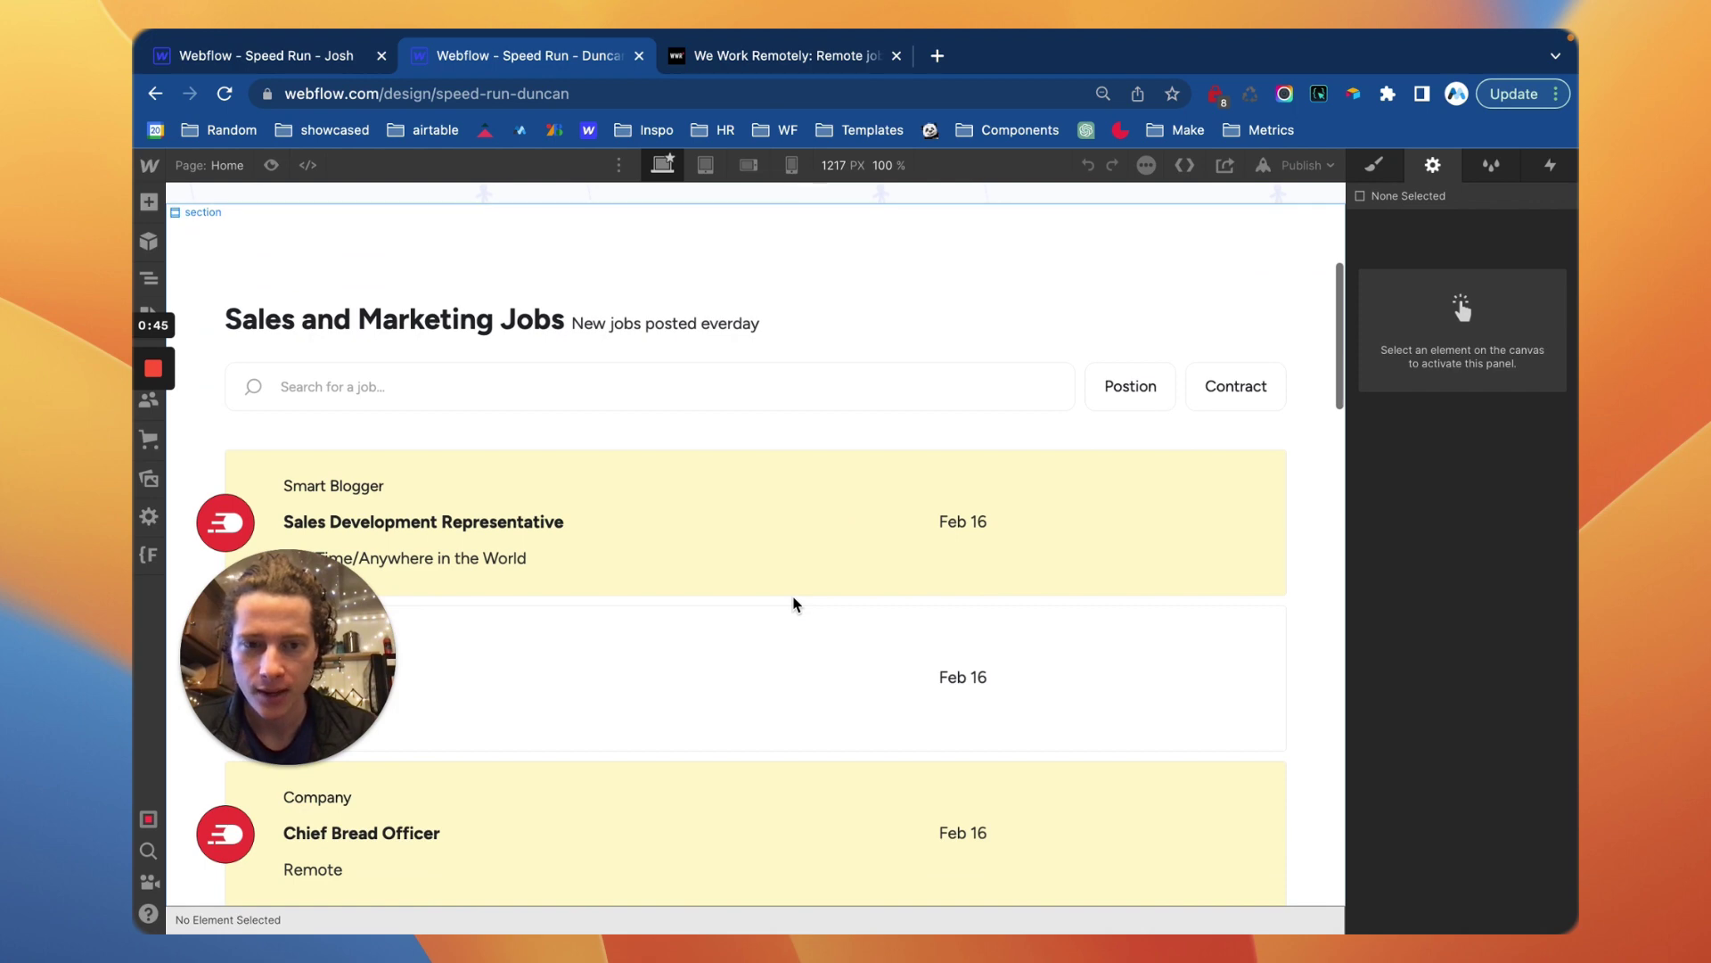
pyautogui.scroll(1, 796, 604)
pyautogui.scroll(3, 902, 619)
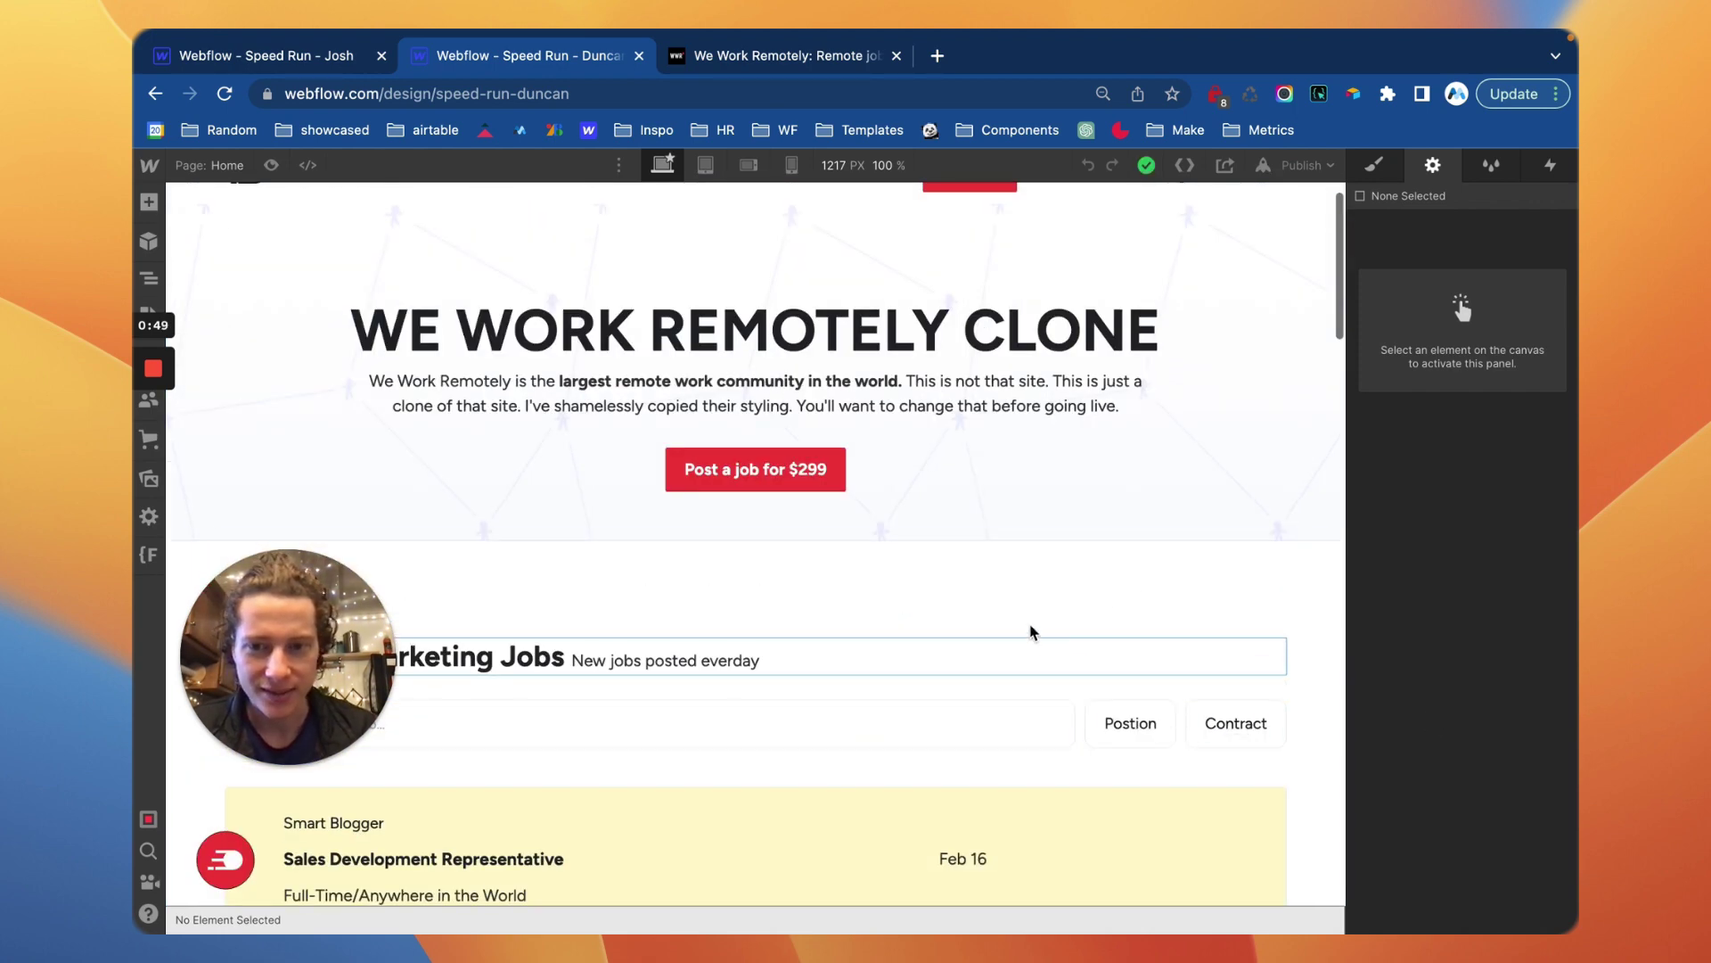
pyautogui.scroll(1, 998, 606)
pyautogui.scroll(-15, 871, 490)
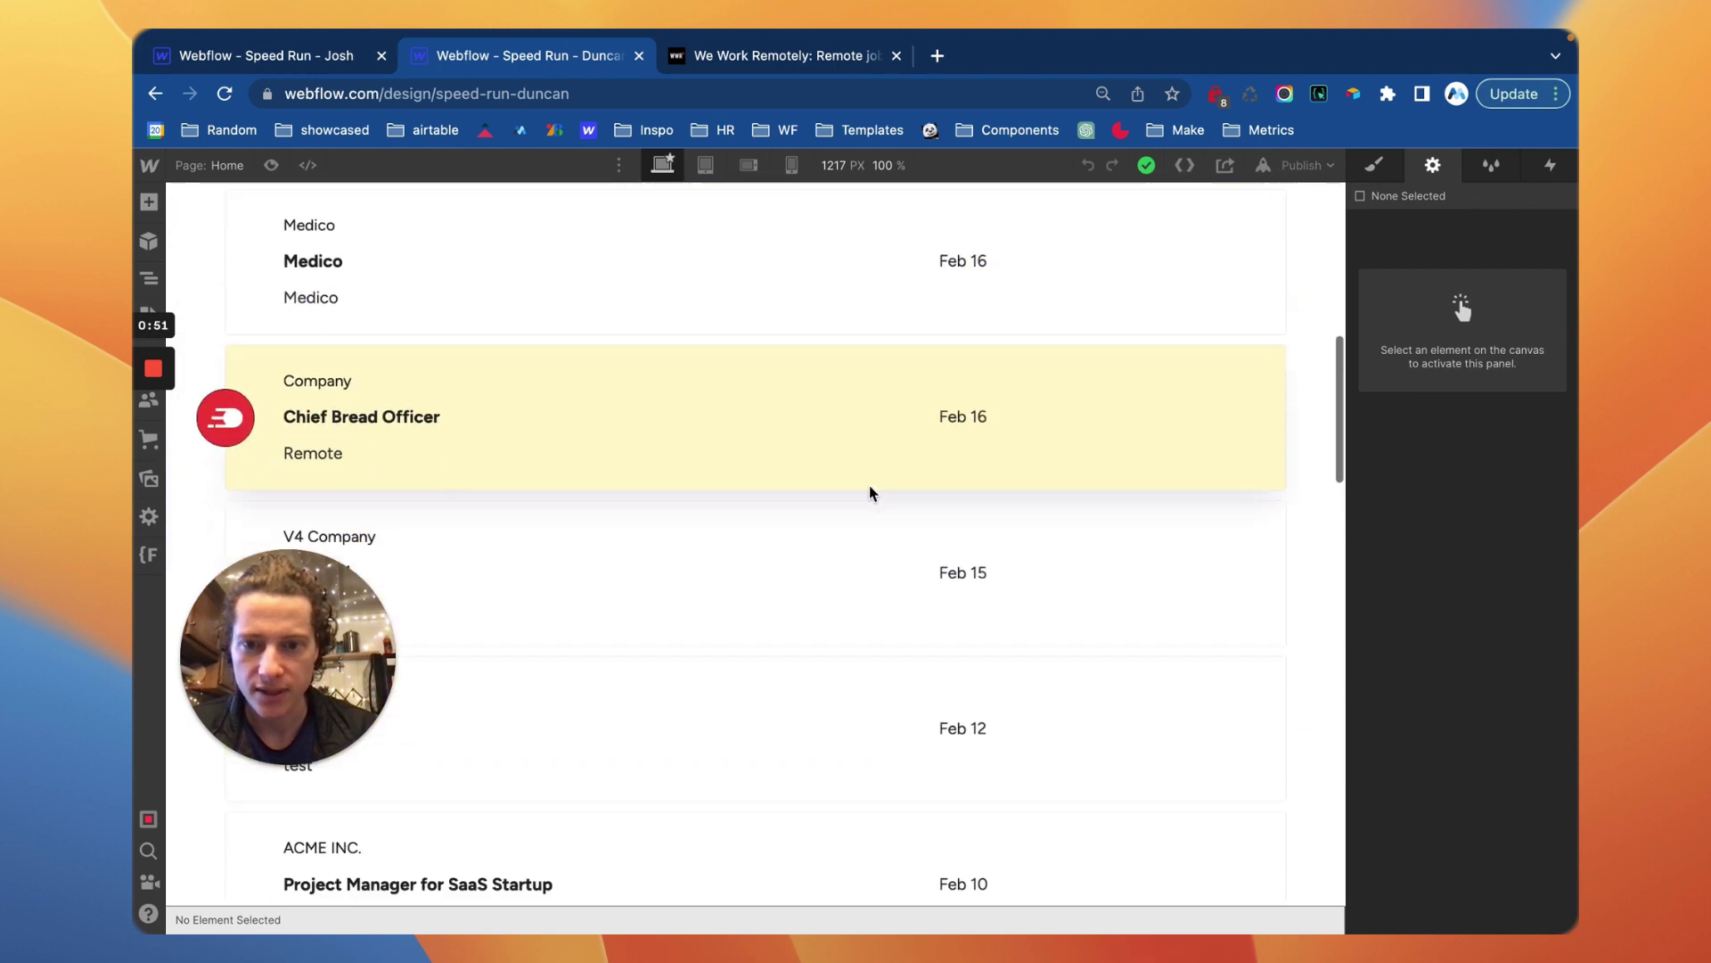
pyautogui.scroll(-5, 871, 492)
pyautogui.scroll(10, 871, 490)
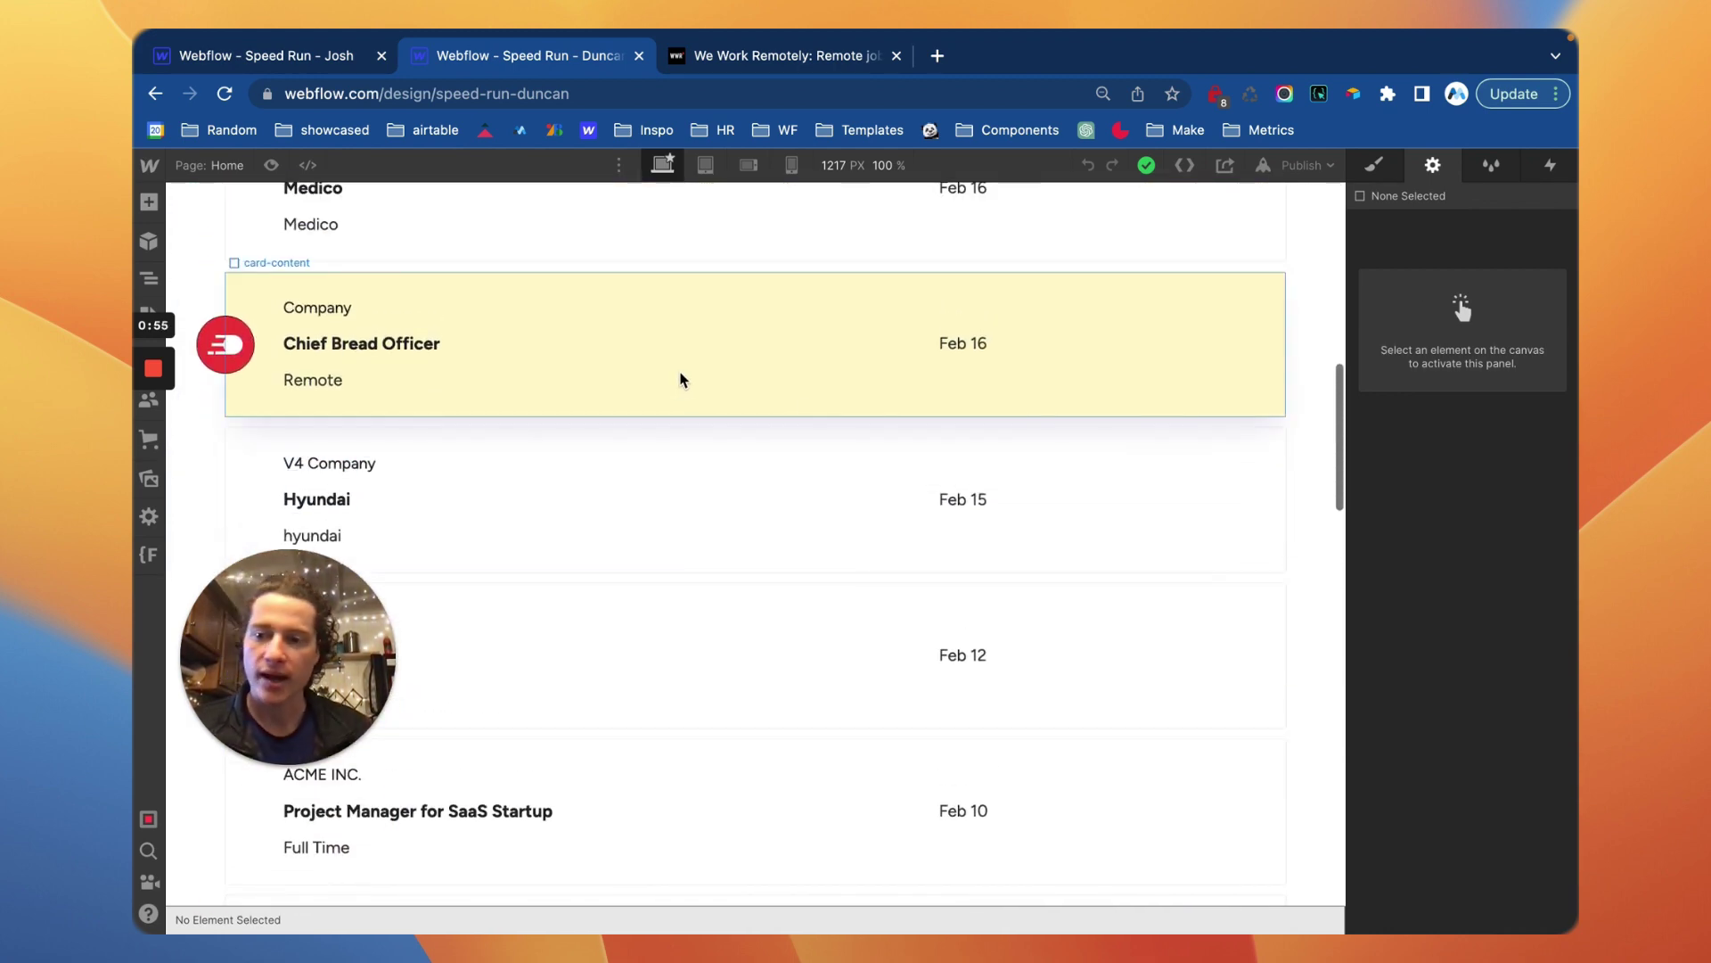
pyautogui.scroll(1, 685, 394)
pyautogui.scroll(-20, 684, 395)
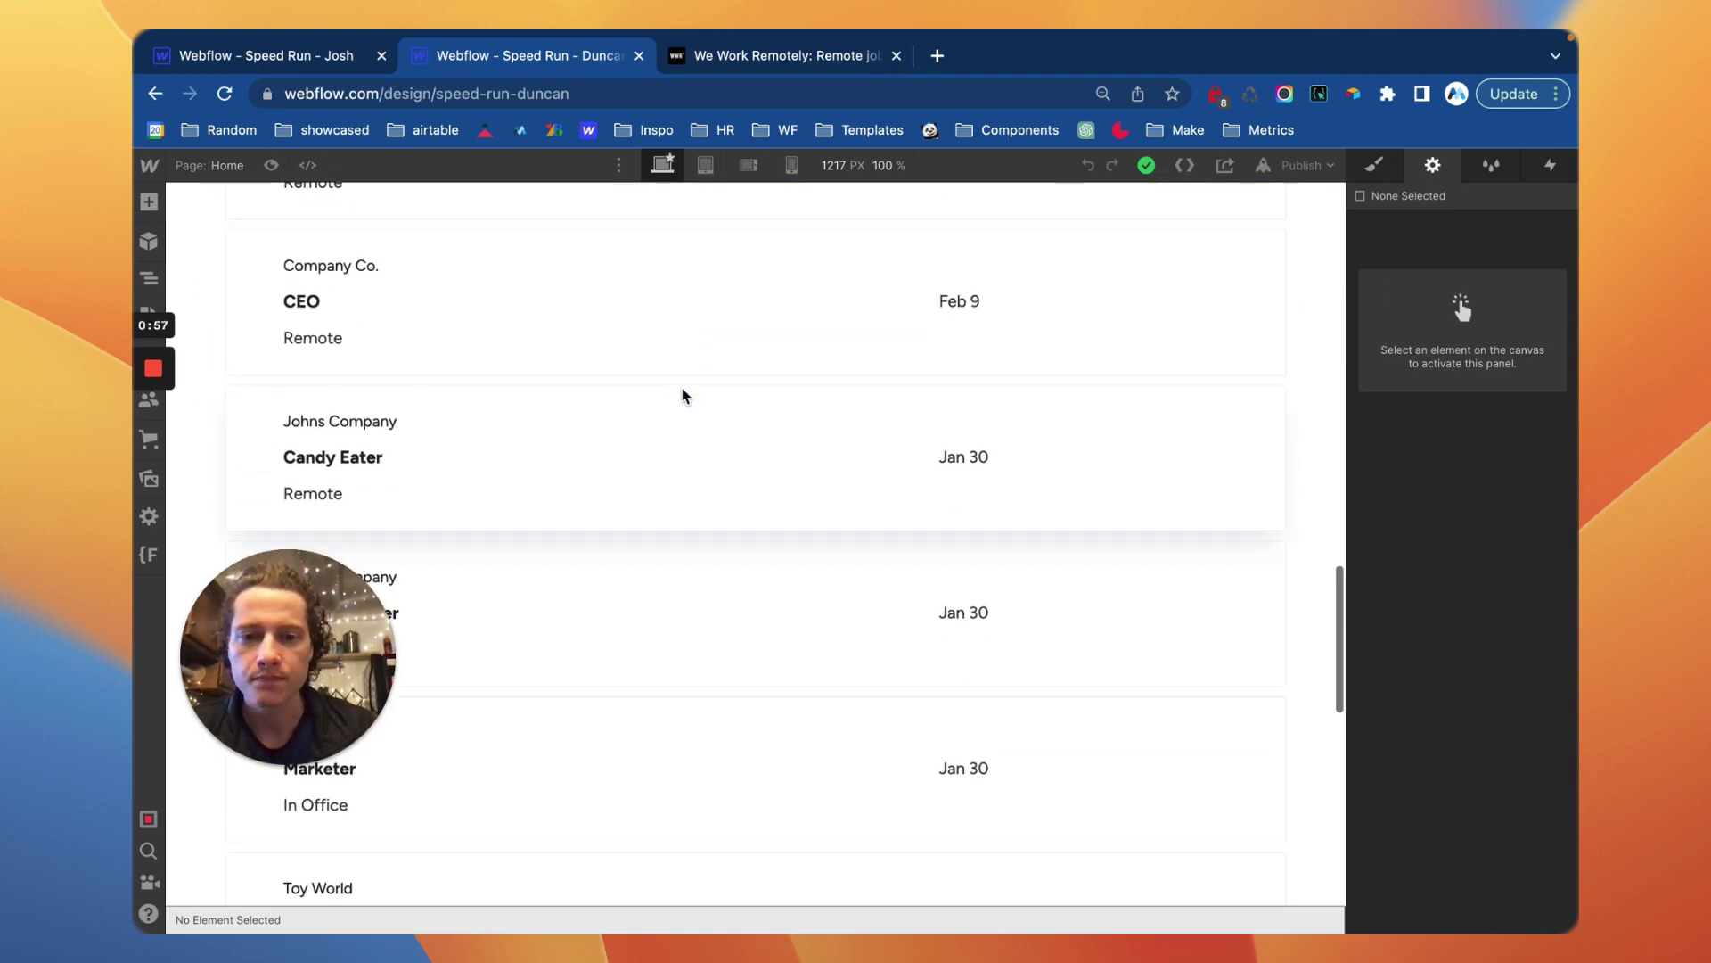
pyautogui.scroll(20, 682, 388)
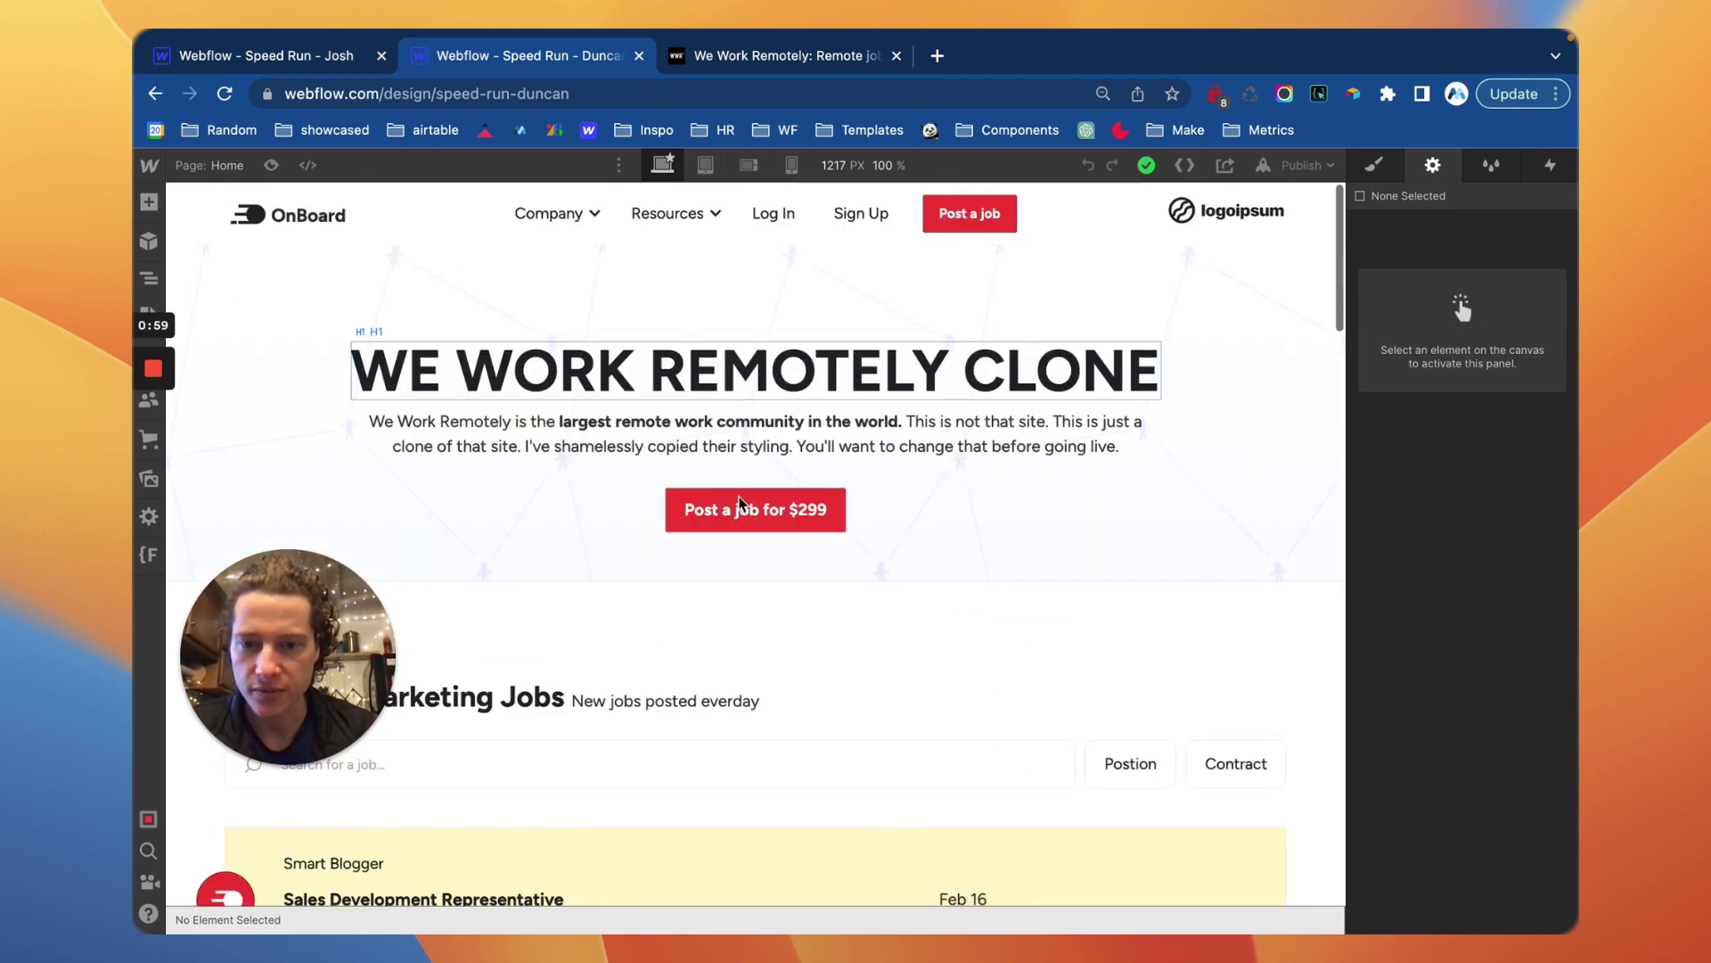
# Open the Job Post Submission Form page and add the is-done combo class to the Step 2 progress bar.
pyautogui.click(217, 171)
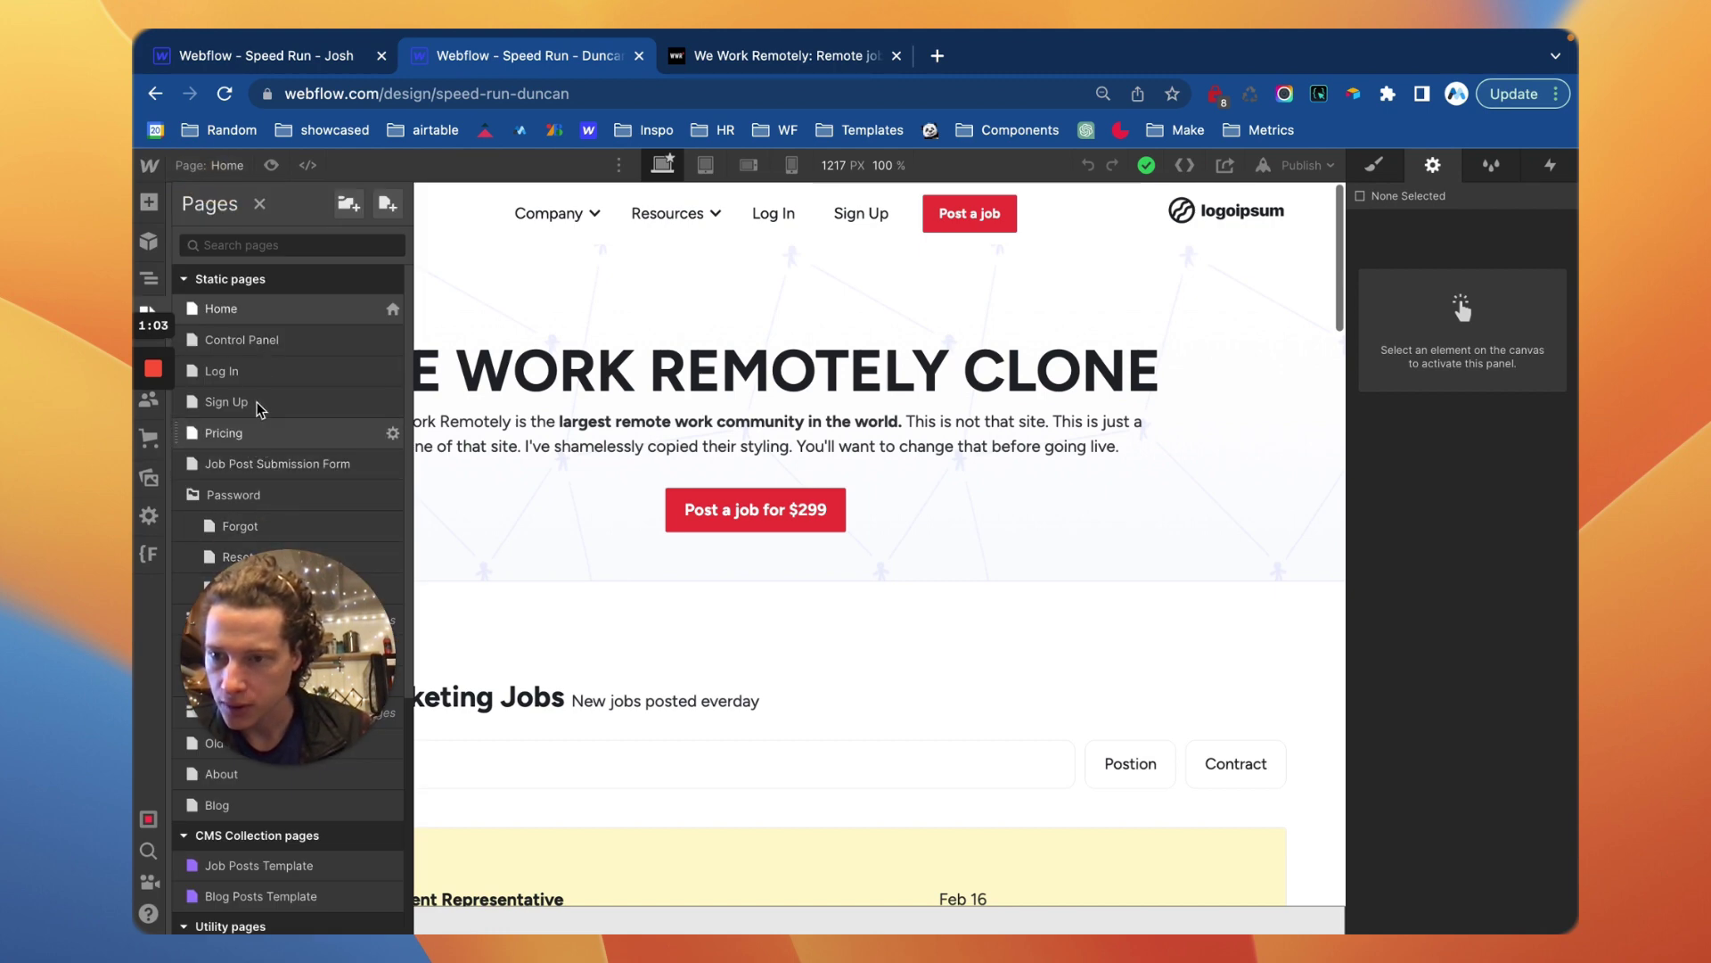
pyautogui.click(263, 464)
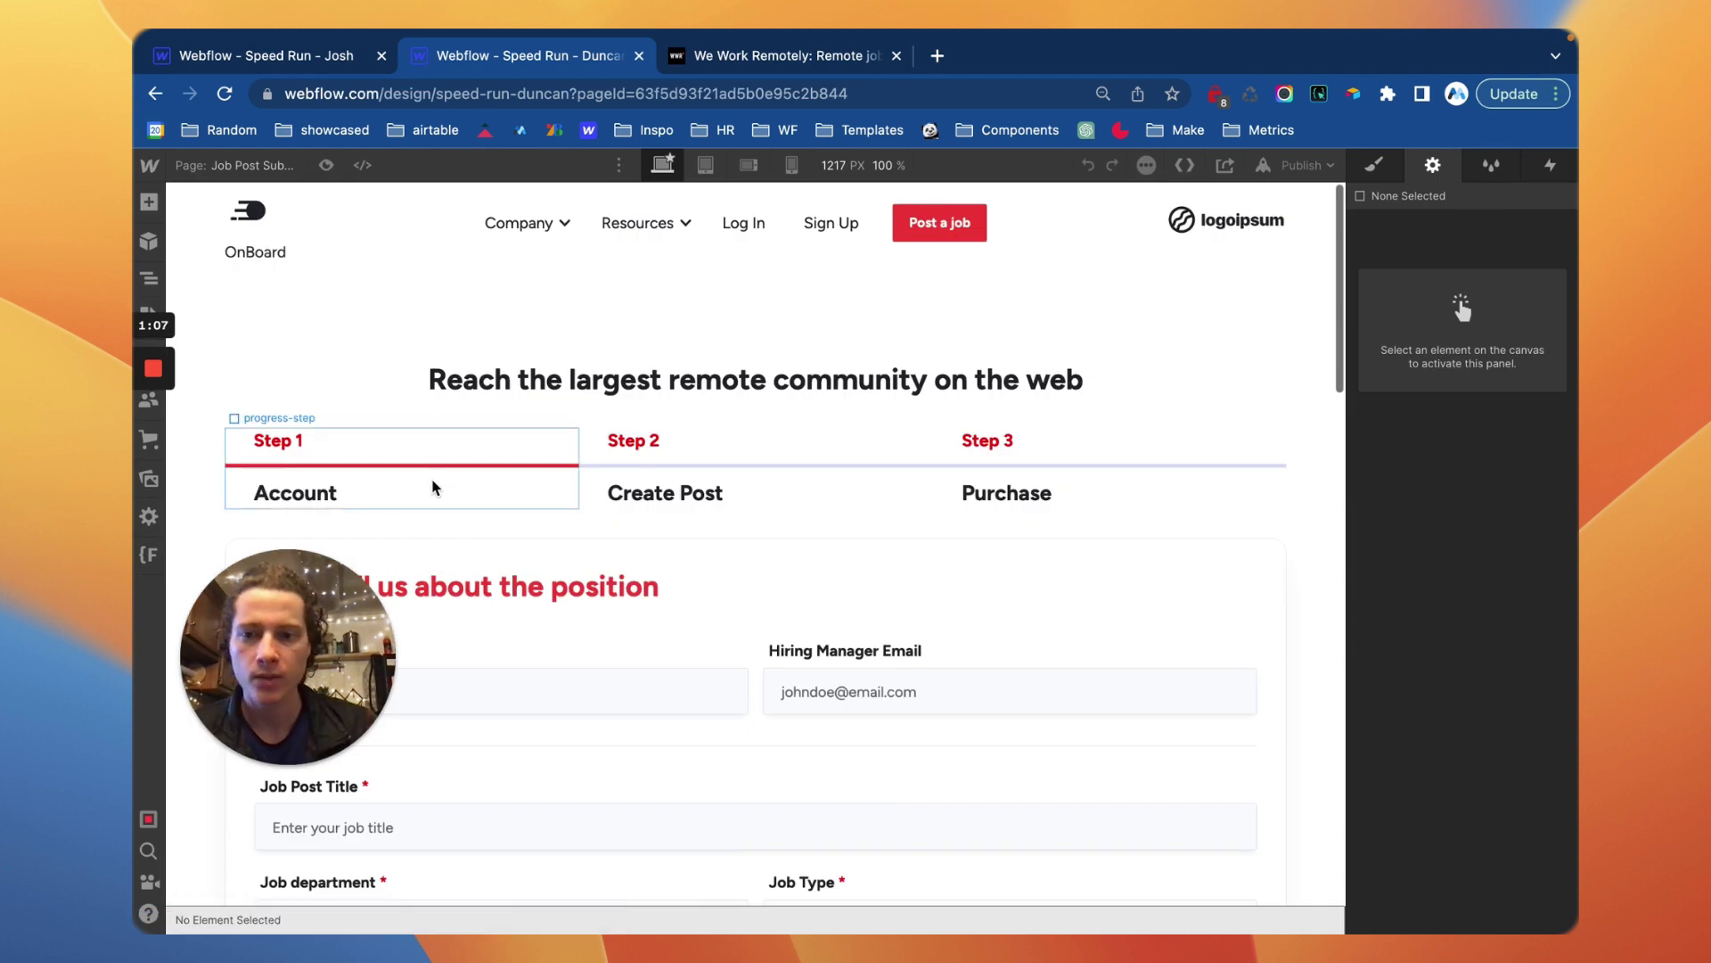
pyautogui.click(662, 464)
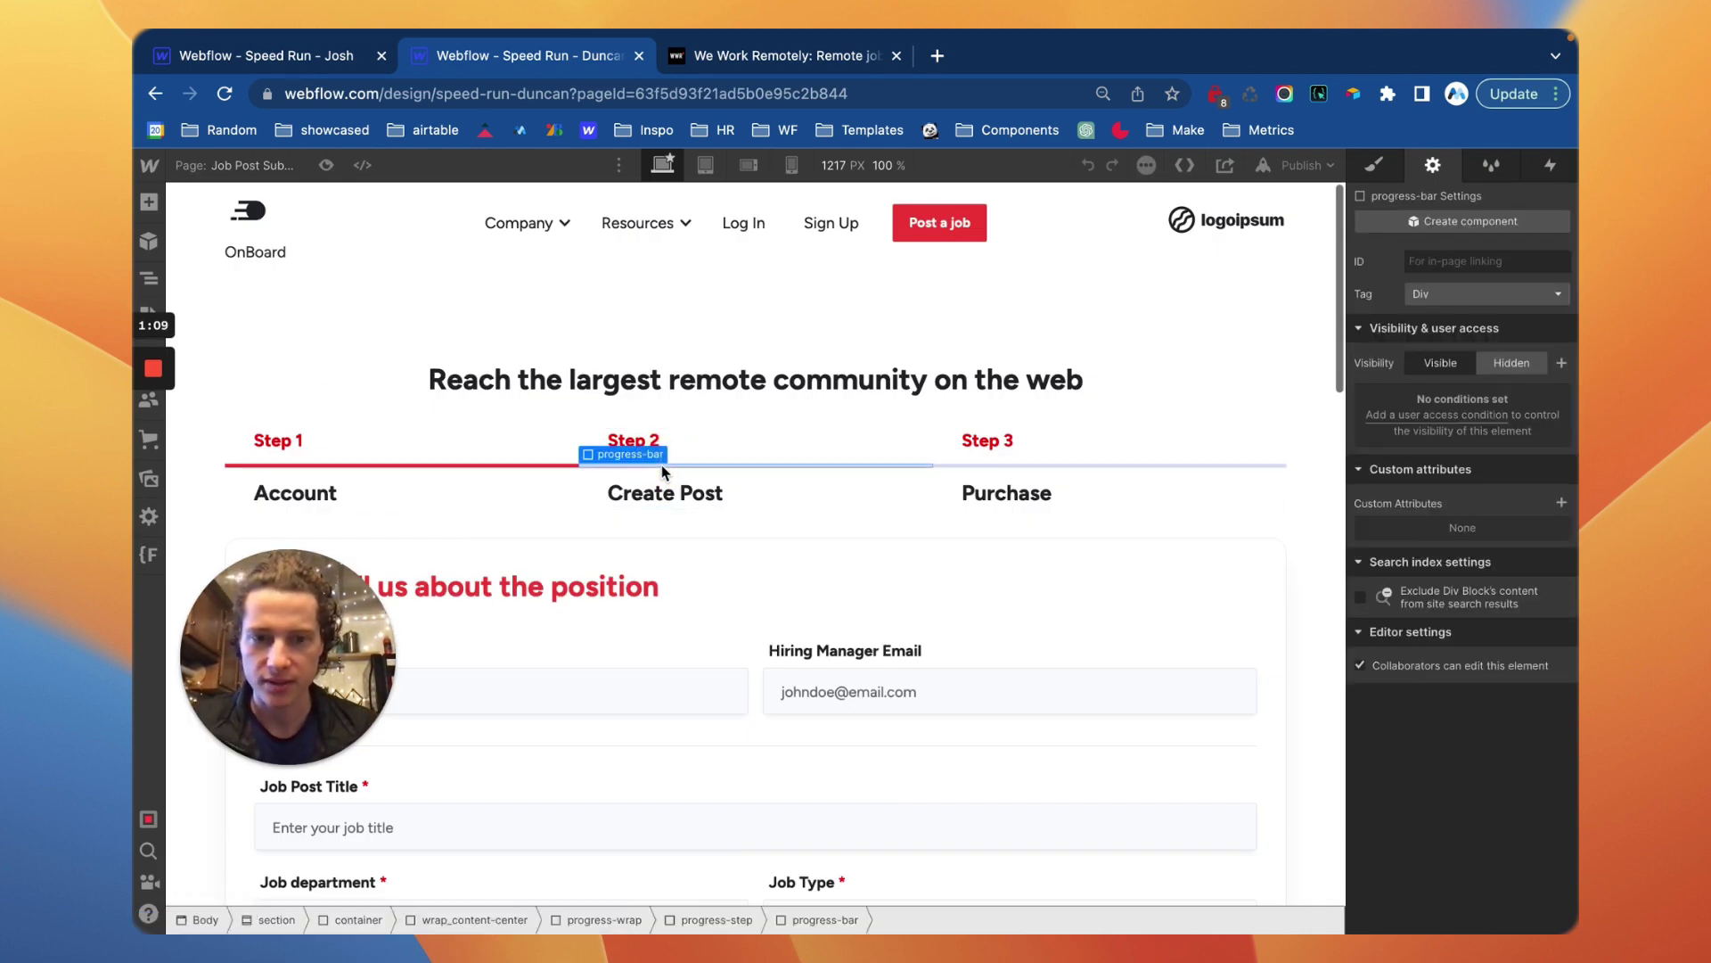
pyautogui.press('super+Return')
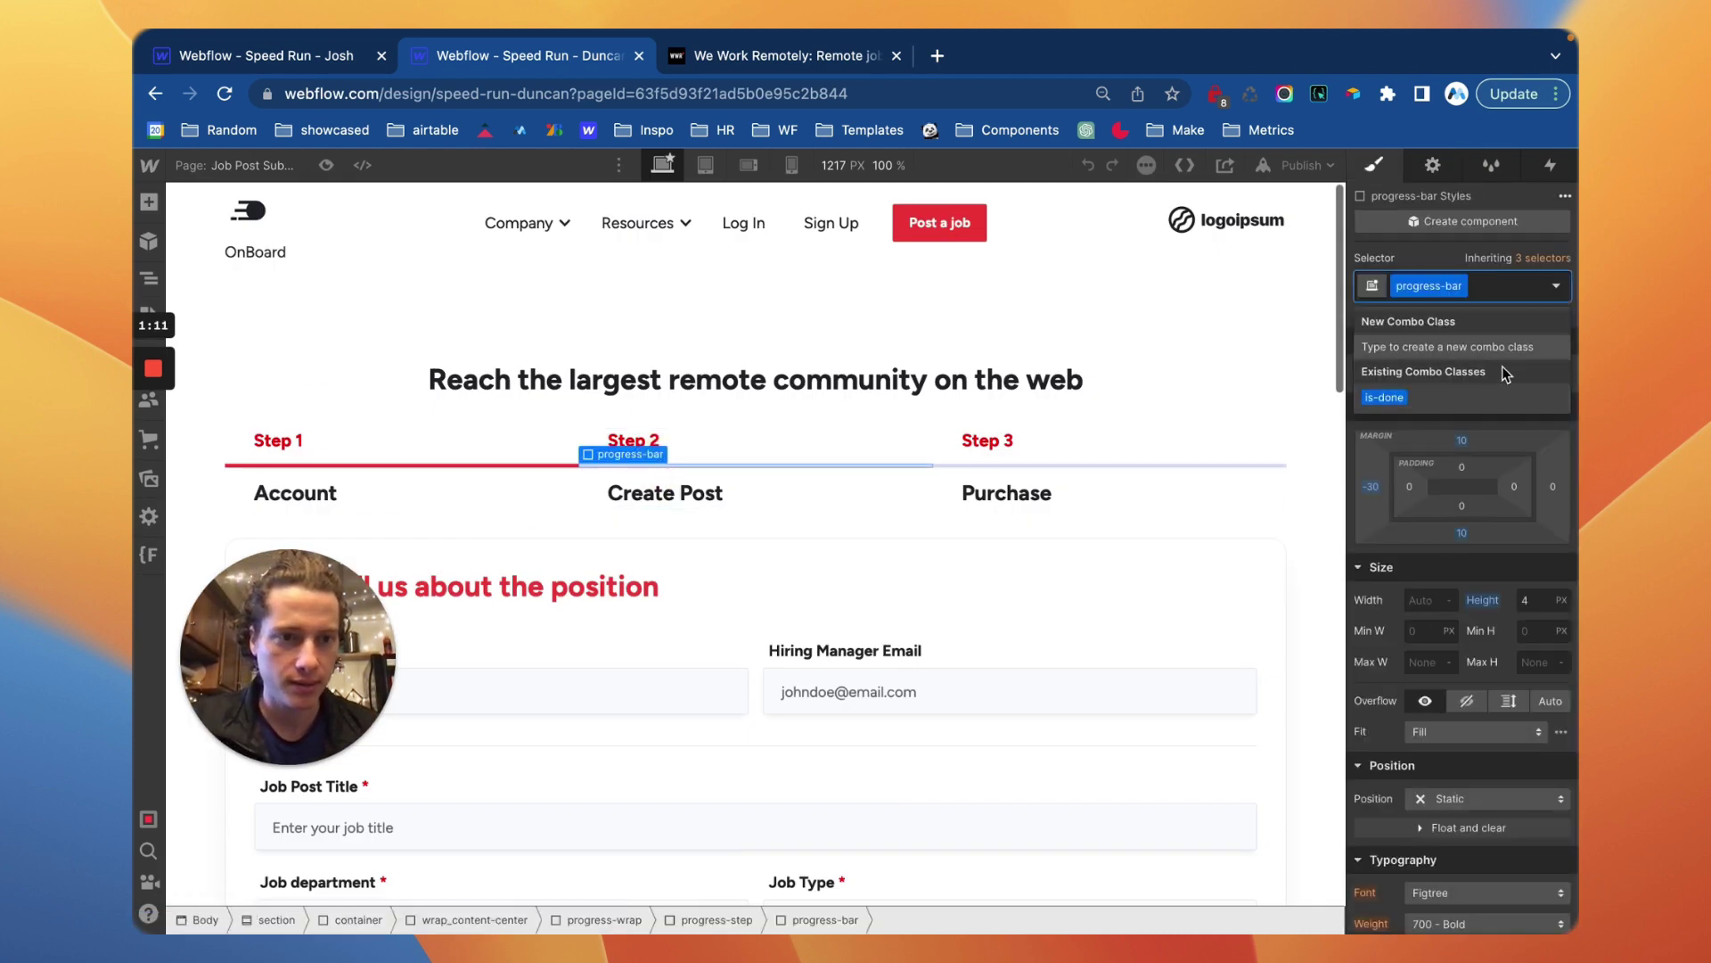
pyautogui.click(1466, 397)
pyautogui.click(699, 324)
# Review the job submission form from the three-step progress header through the position, description and company fields to the Post Job button.
pyautogui.scroll(-3, 968, 379)
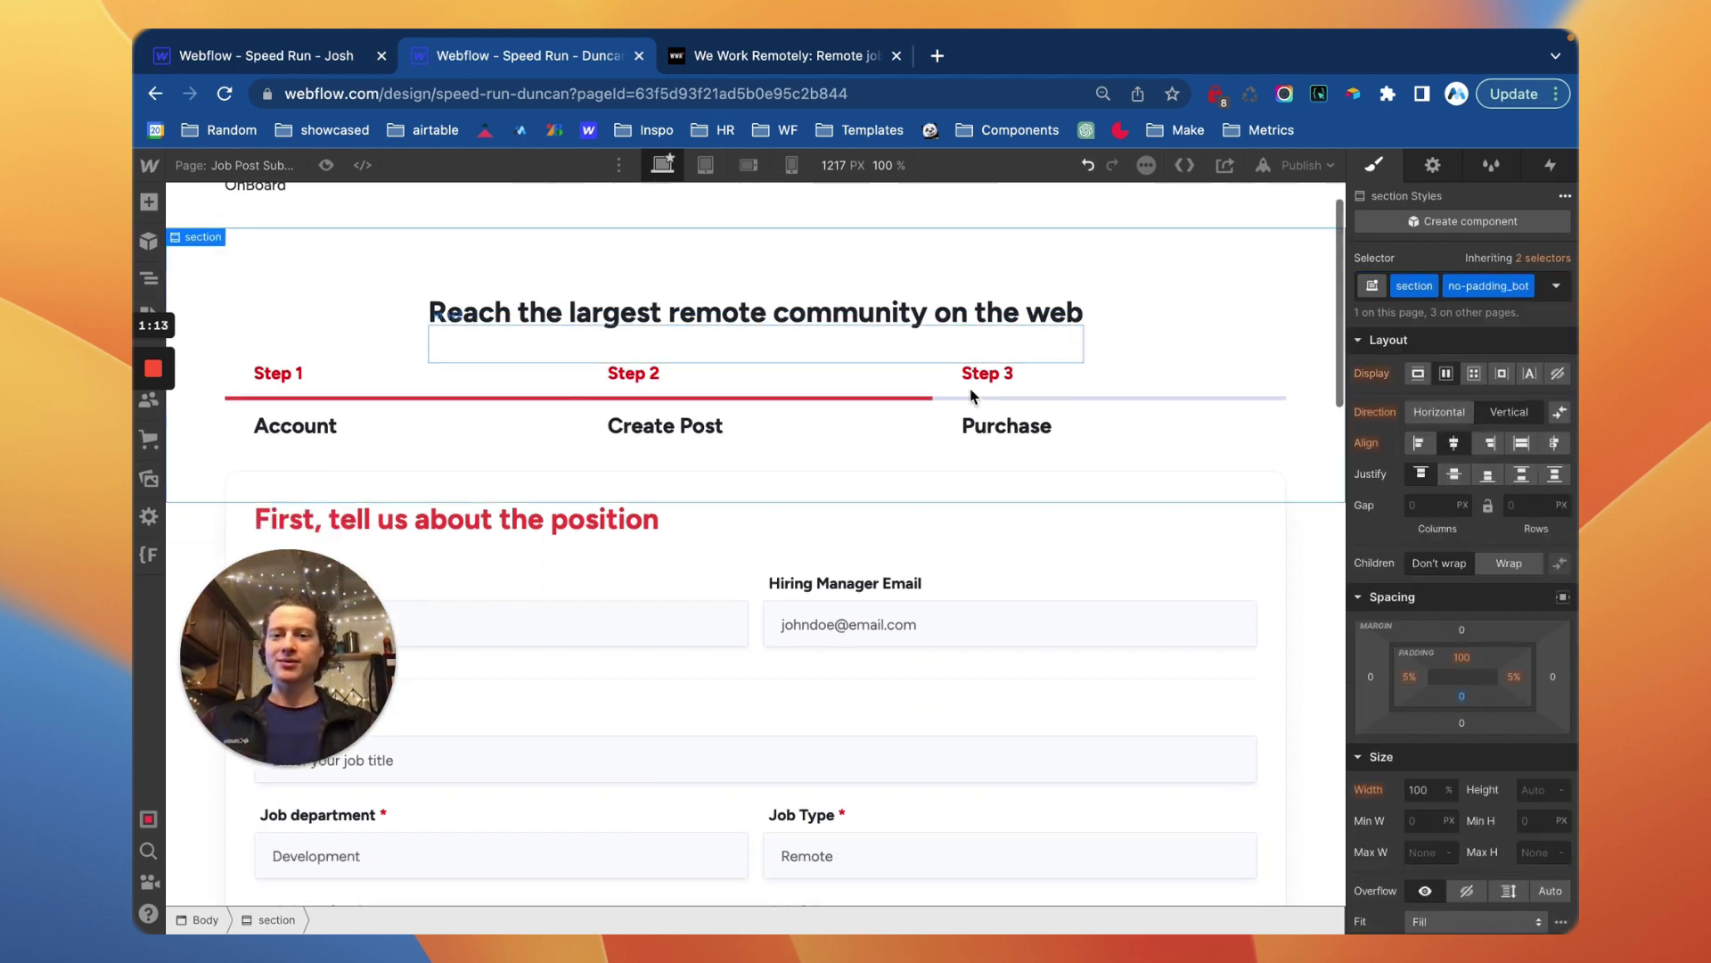
pyautogui.scroll(-5, 713, 481)
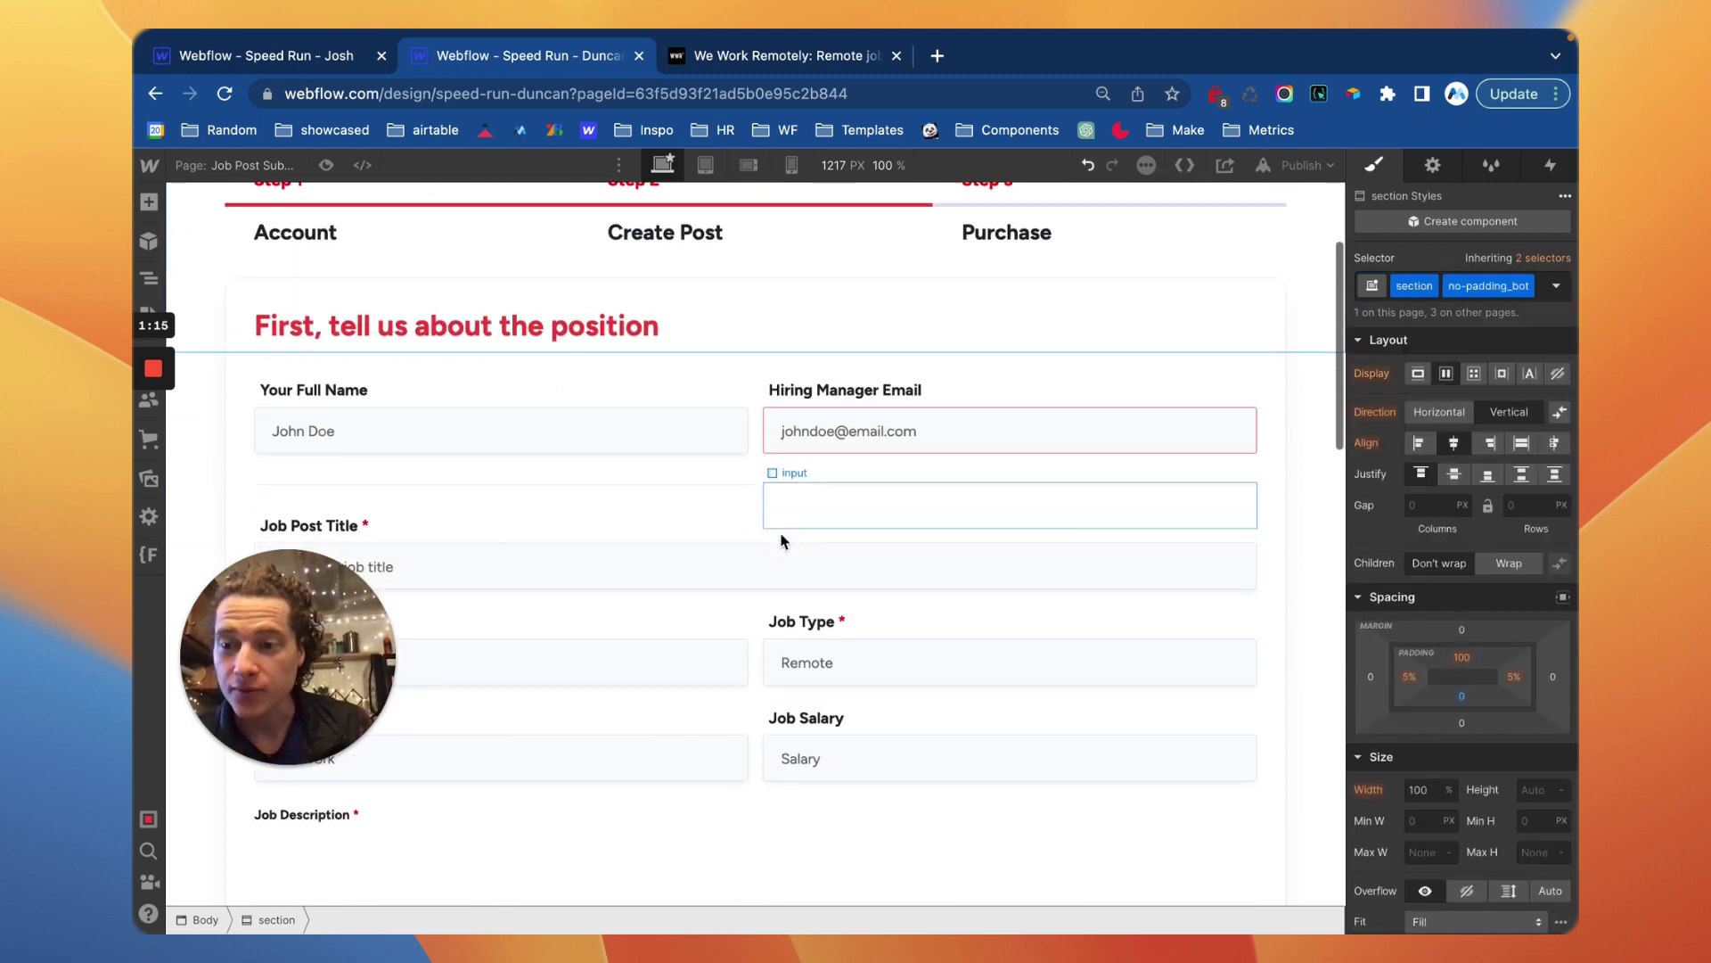
pyautogui.scroll(2, 708, 480)
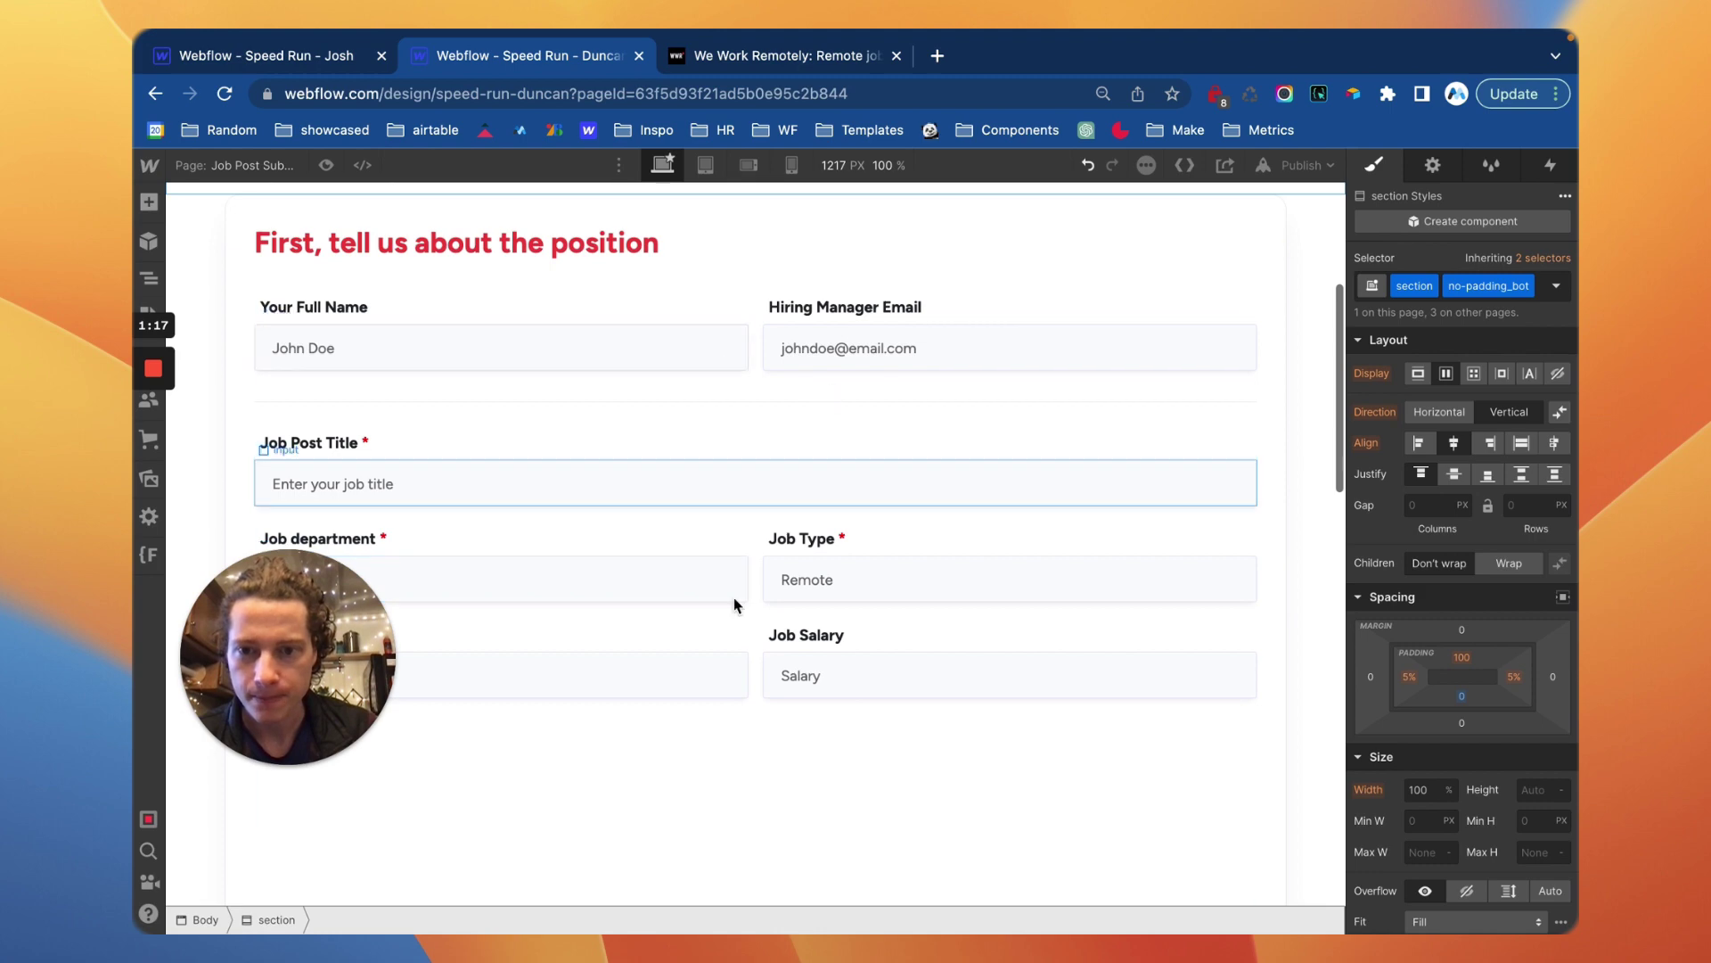
pyautogui.scroll(-6, 737, 600)
pyautogui.scroll(-4, 473, 368)
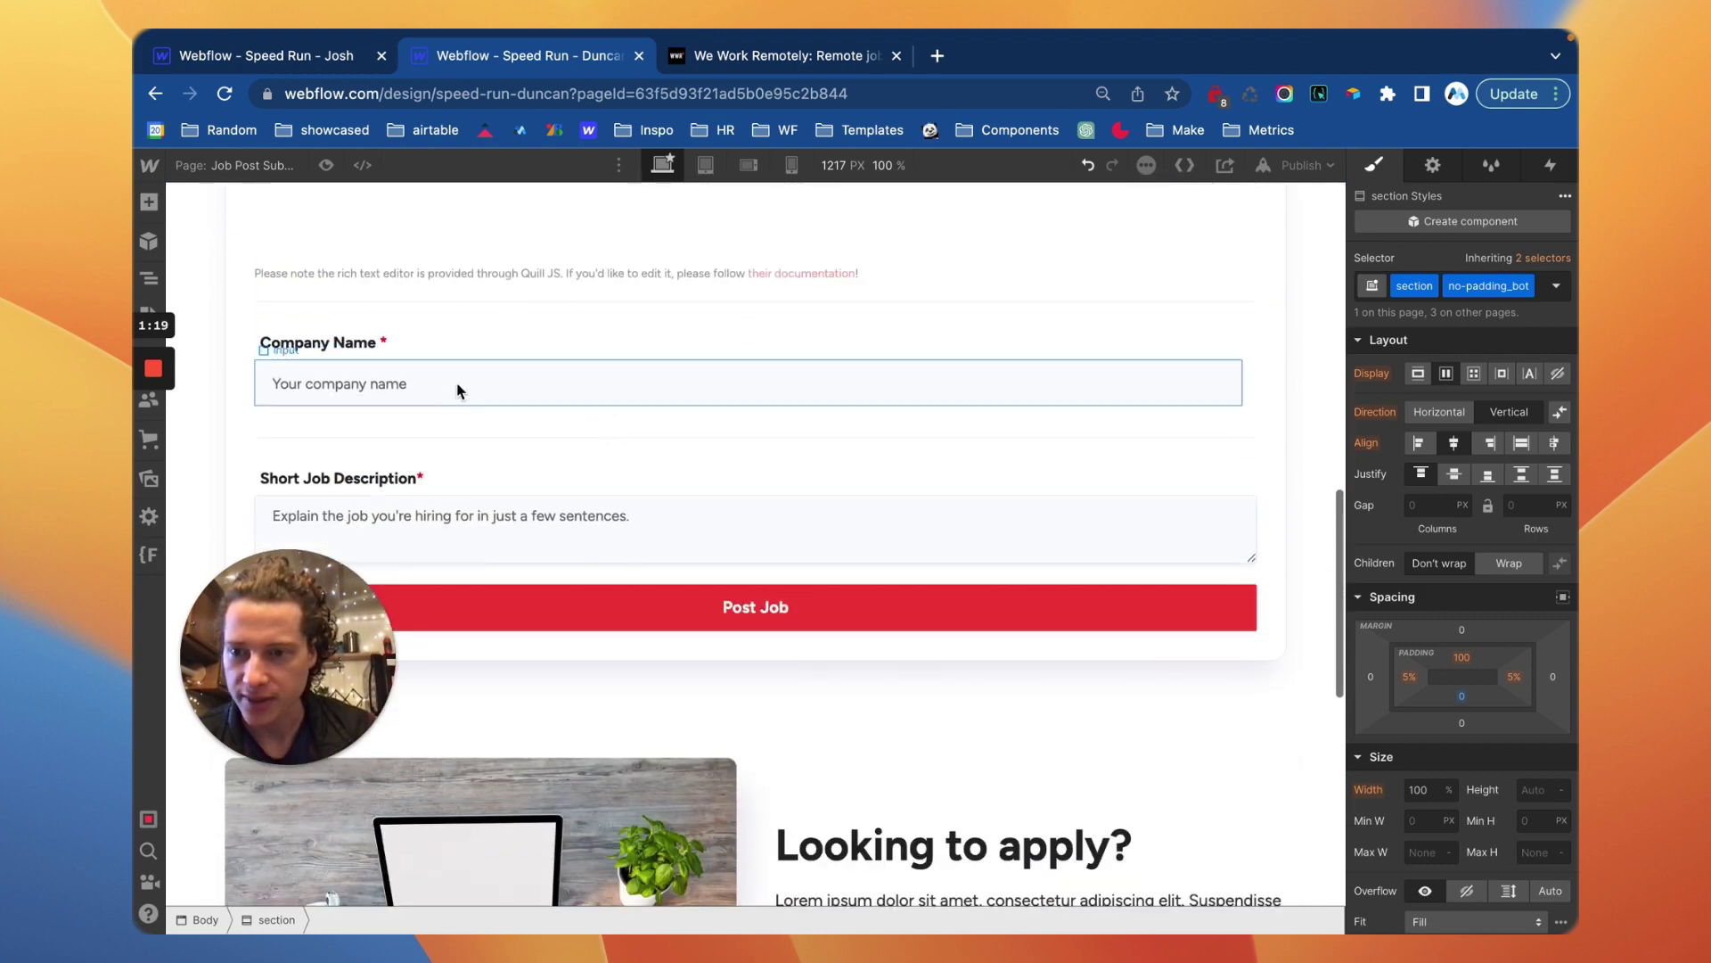
pyautogui.scroll(12, 499, 470)
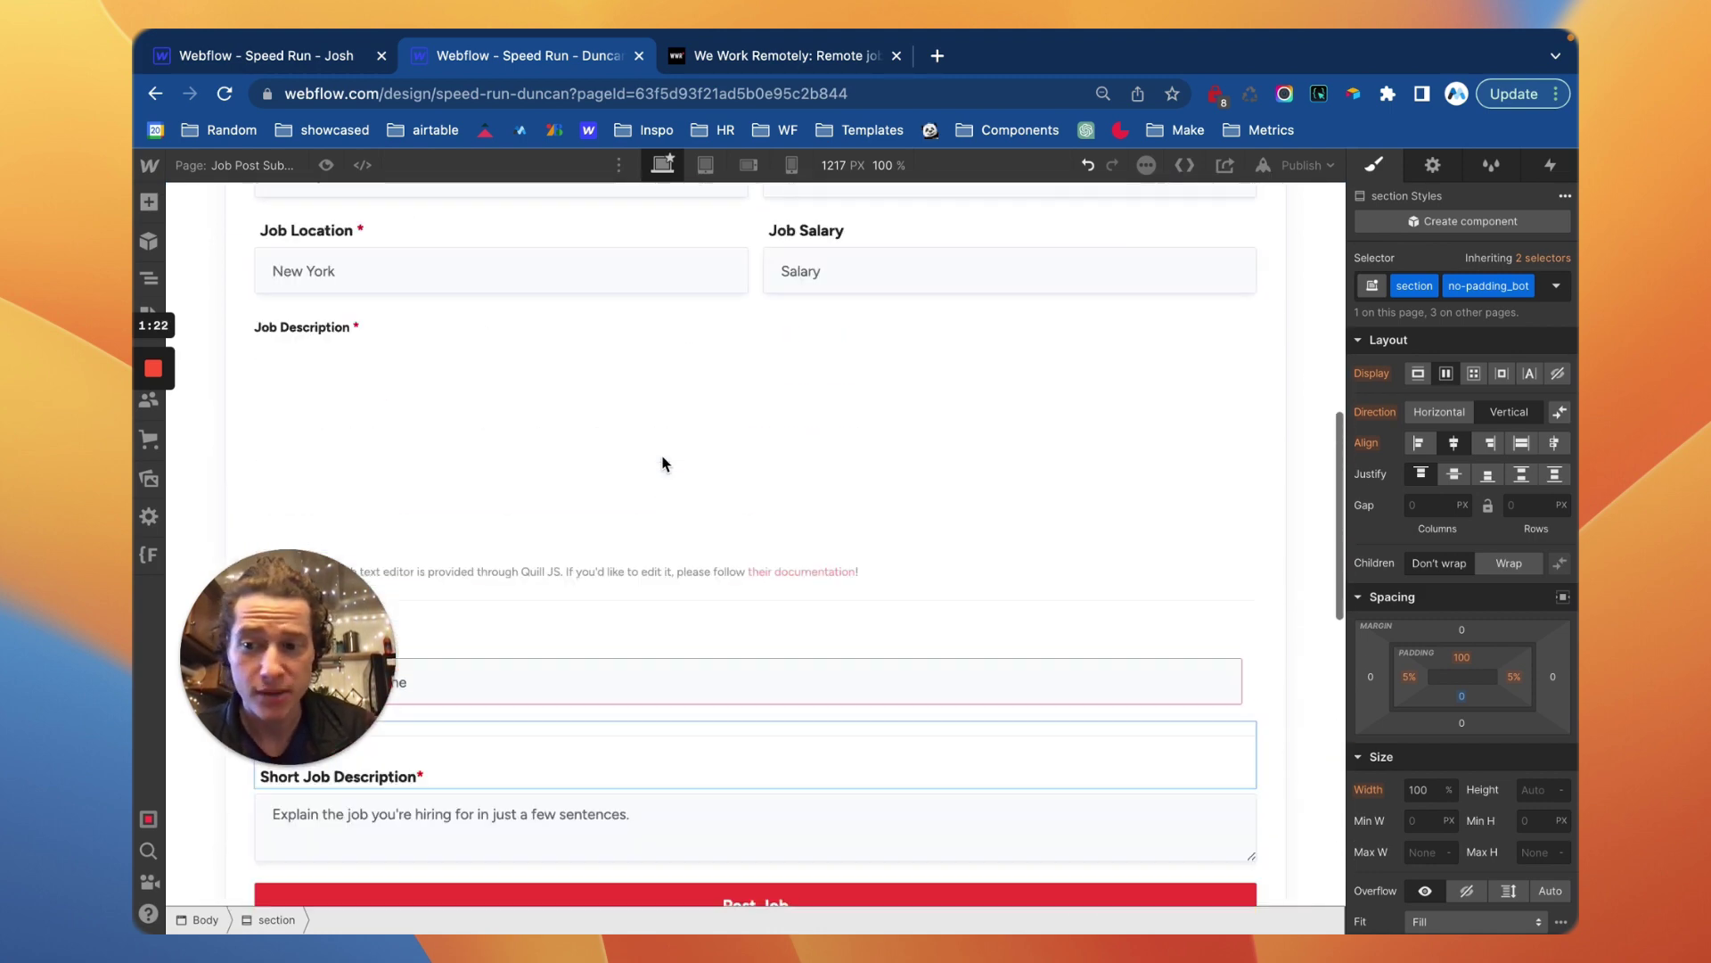
pyautogui.scroll(1, 663, 462)
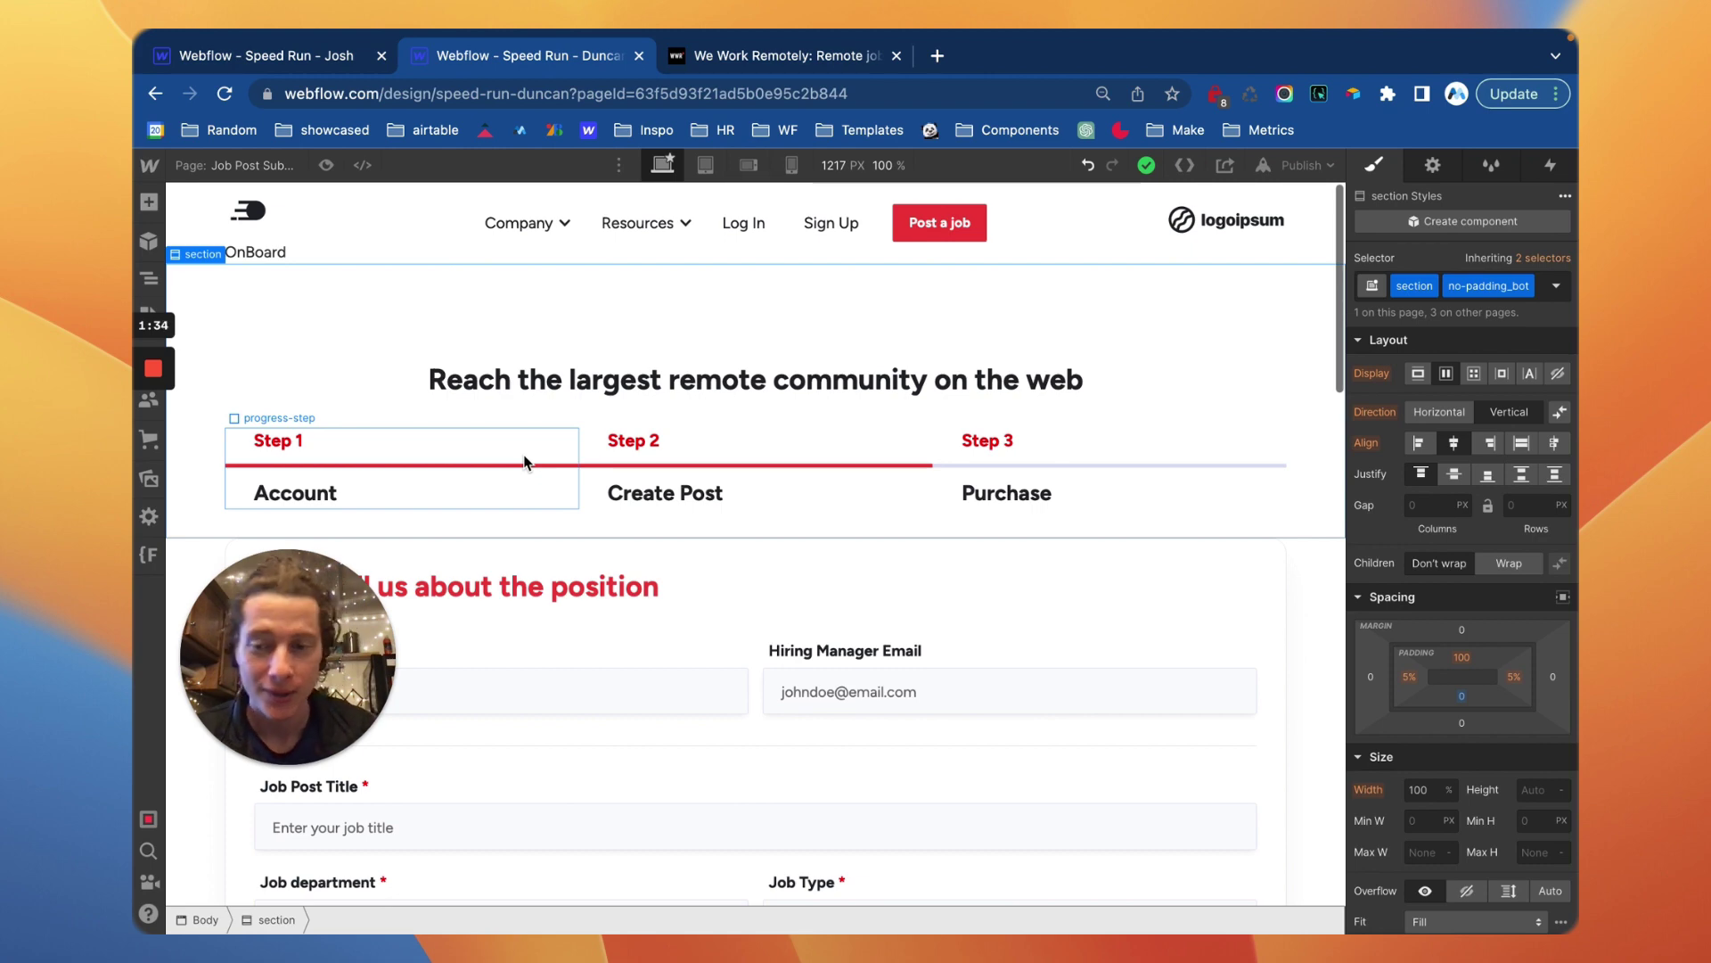
pyautogui.scroll(-5, 810, 535)
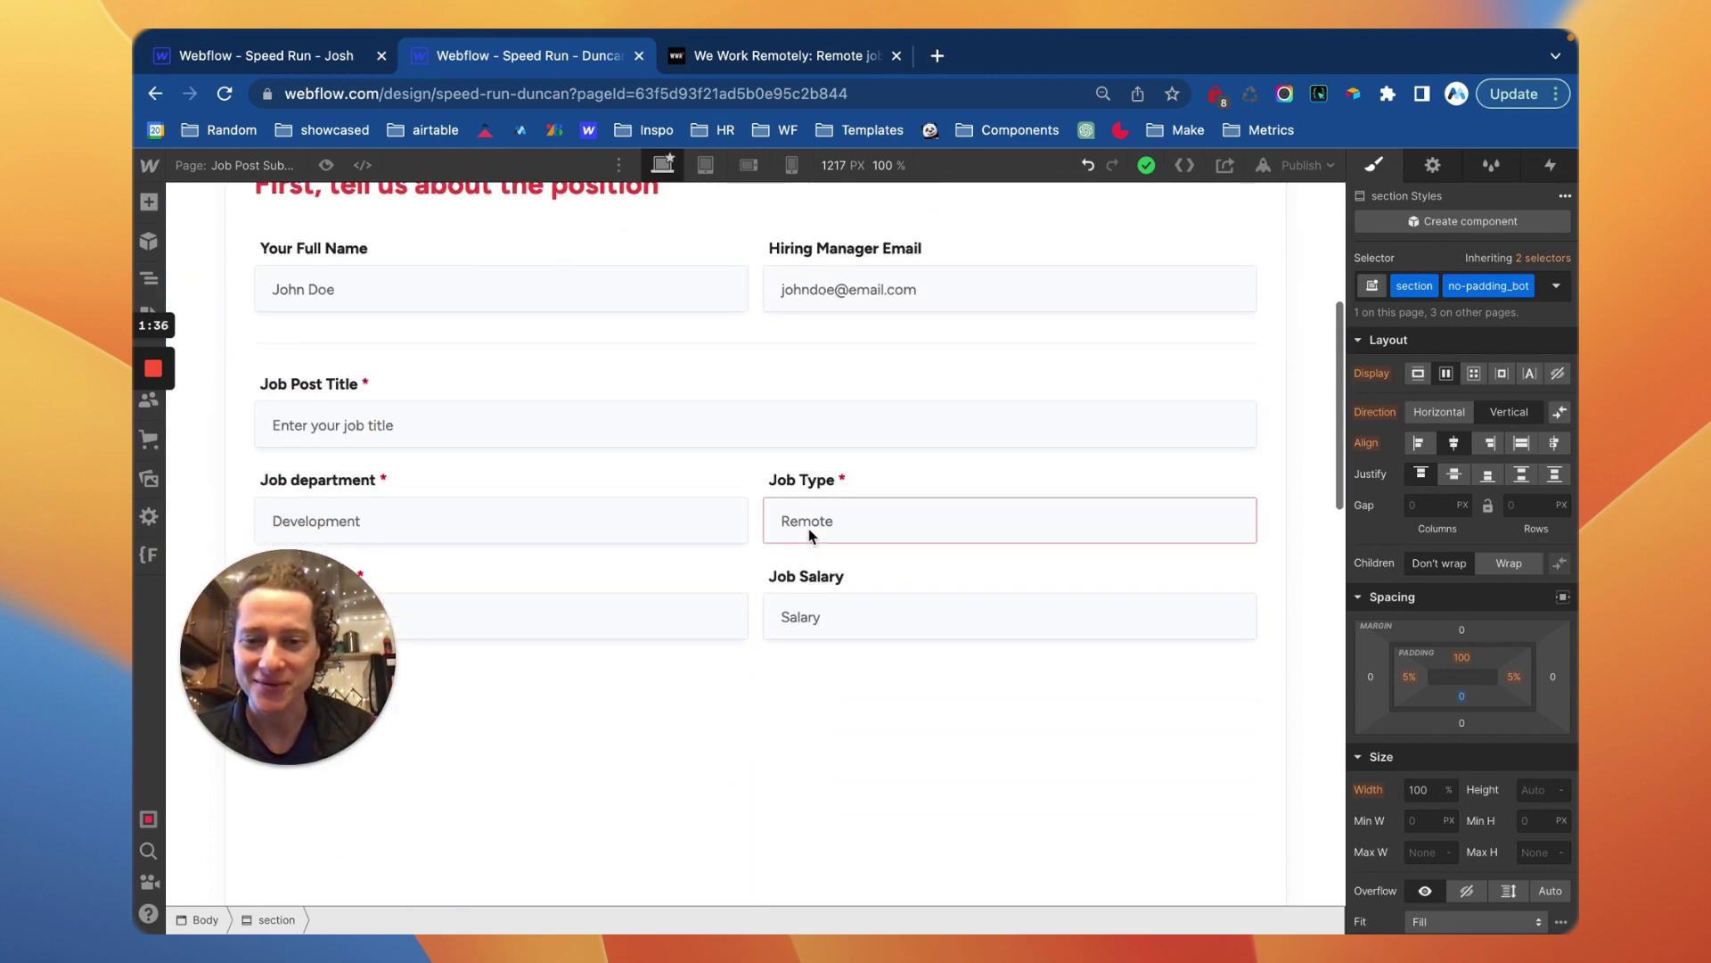
pyautogui.scroll(5, 810, 535)
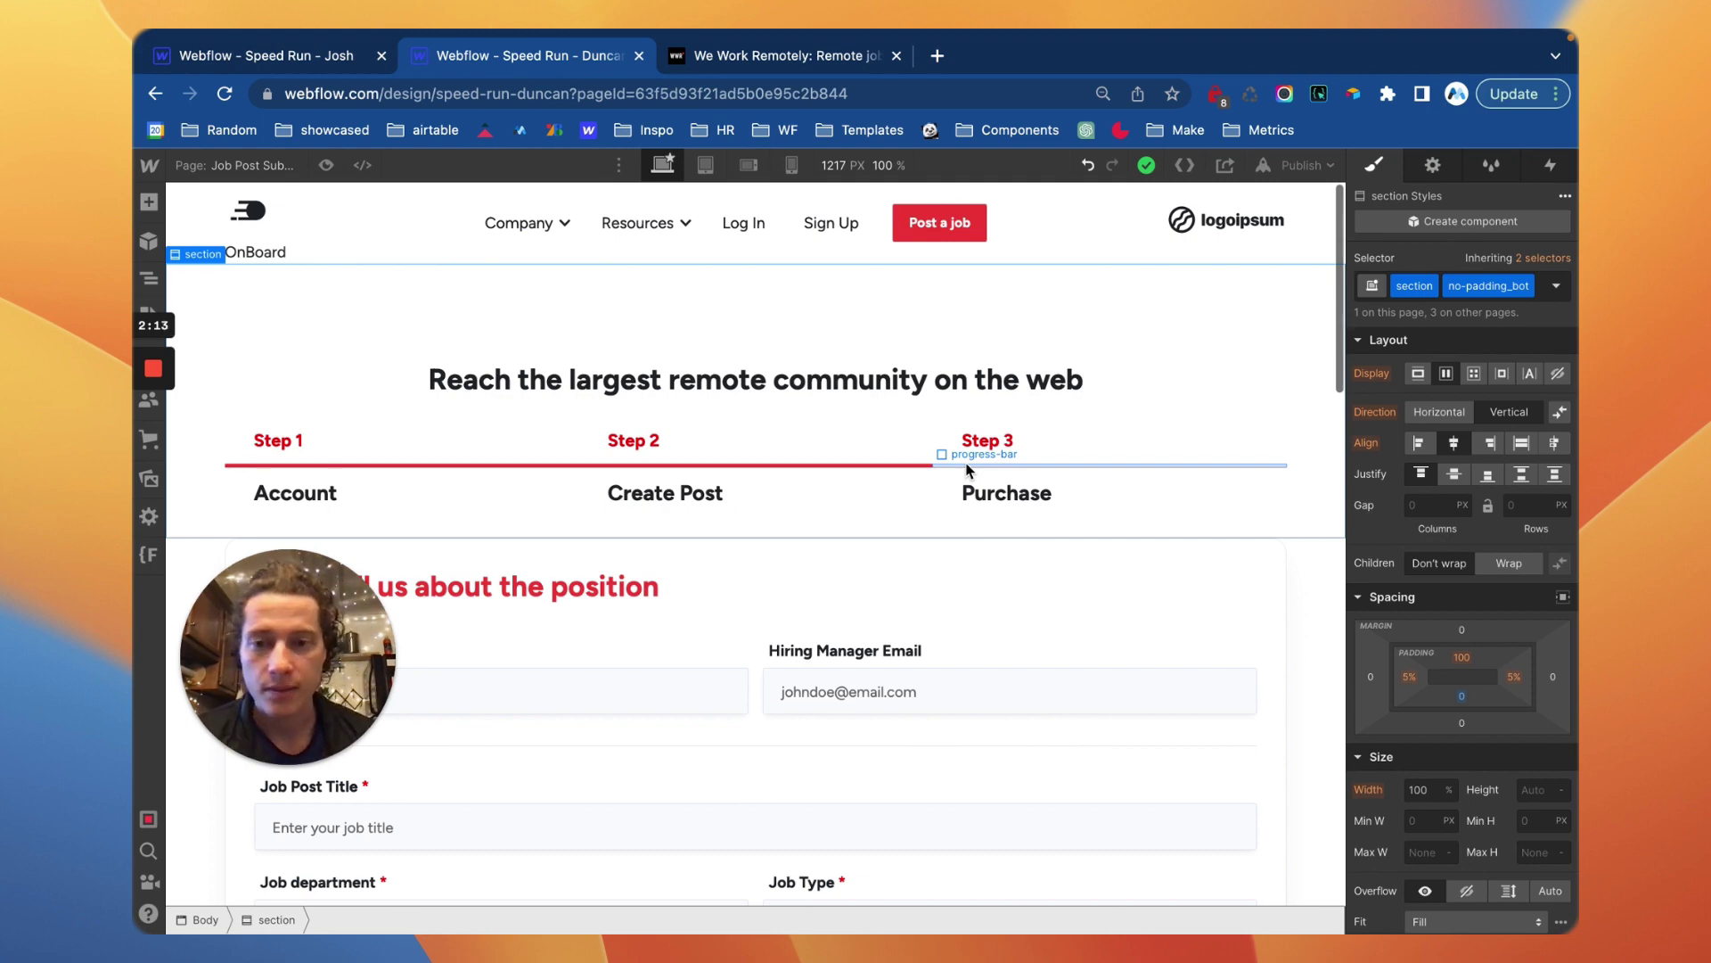
pyautogui.scroll(-3, 966, 470)
pyautogui.scroll(3, 967, 470)
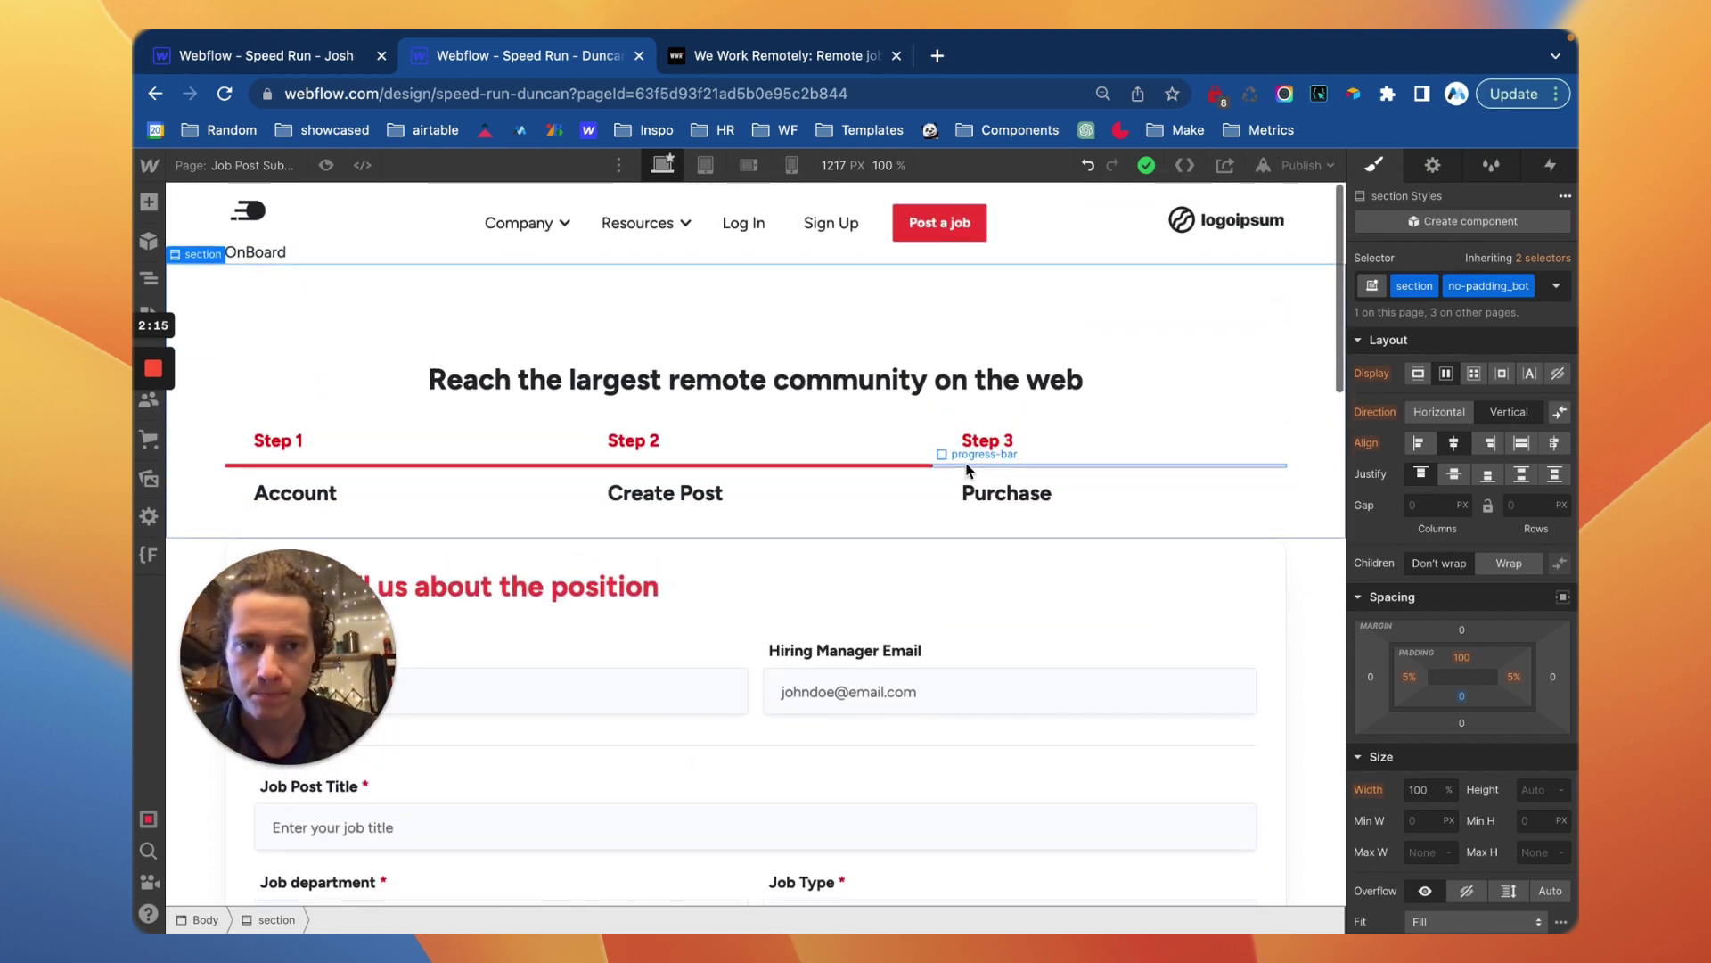